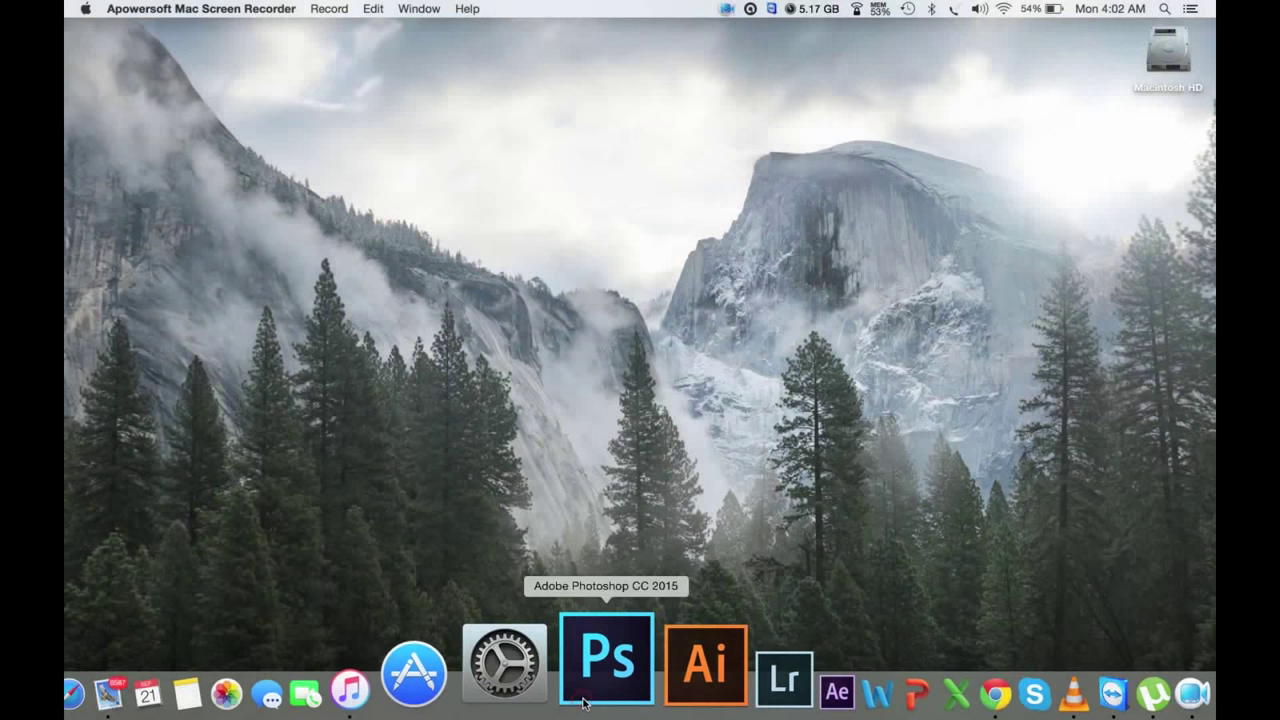
# Step: Start Photoshop CC 2015 from the Dock and bring its window forward
pyautogui.click(597, 655)
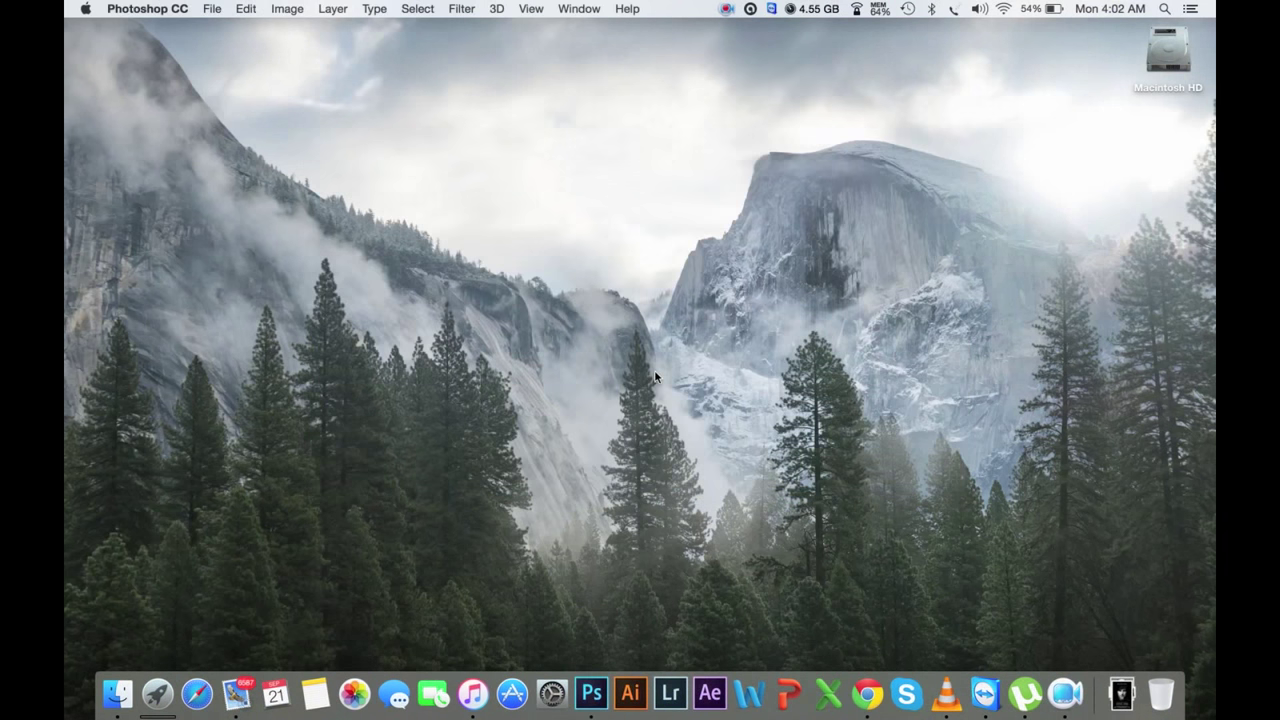
pyautogui.click(582, 392)
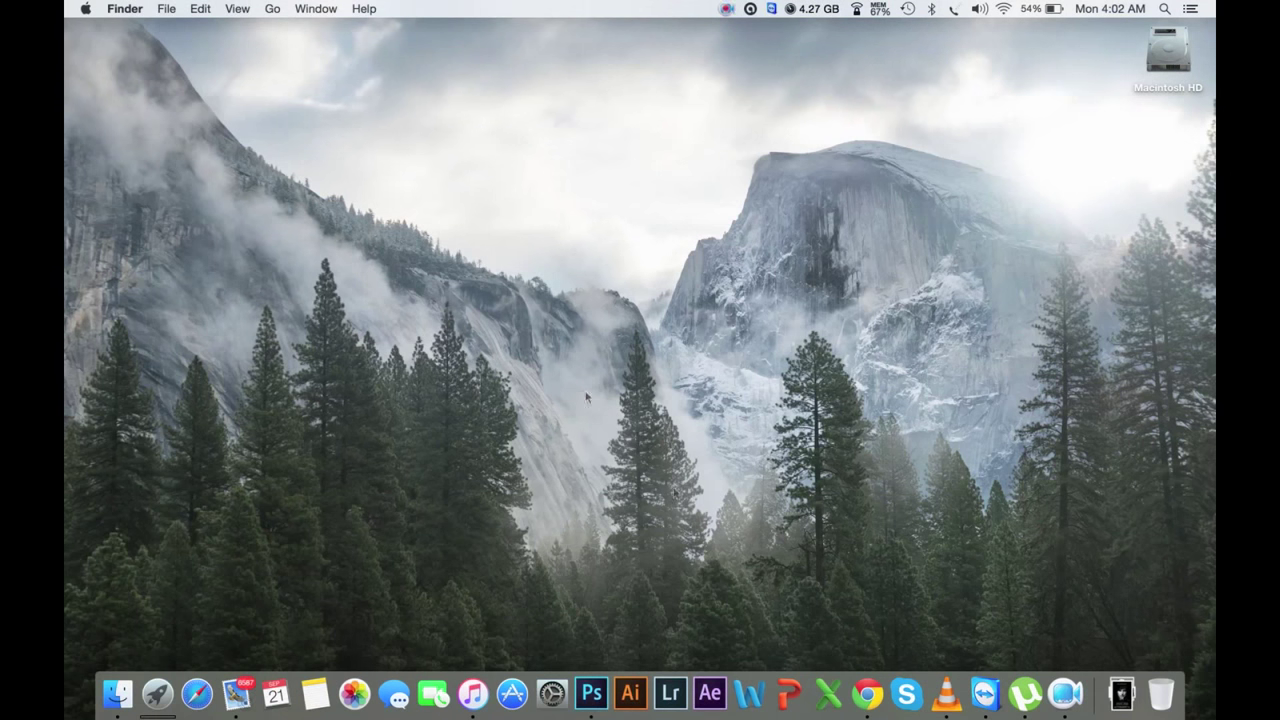
pyautogui.click(588, 698)
# Step: Create Untitled-1, a 1920 × 1080 px, 72 ppi document with a white background
pyautogui.click(212, 9)
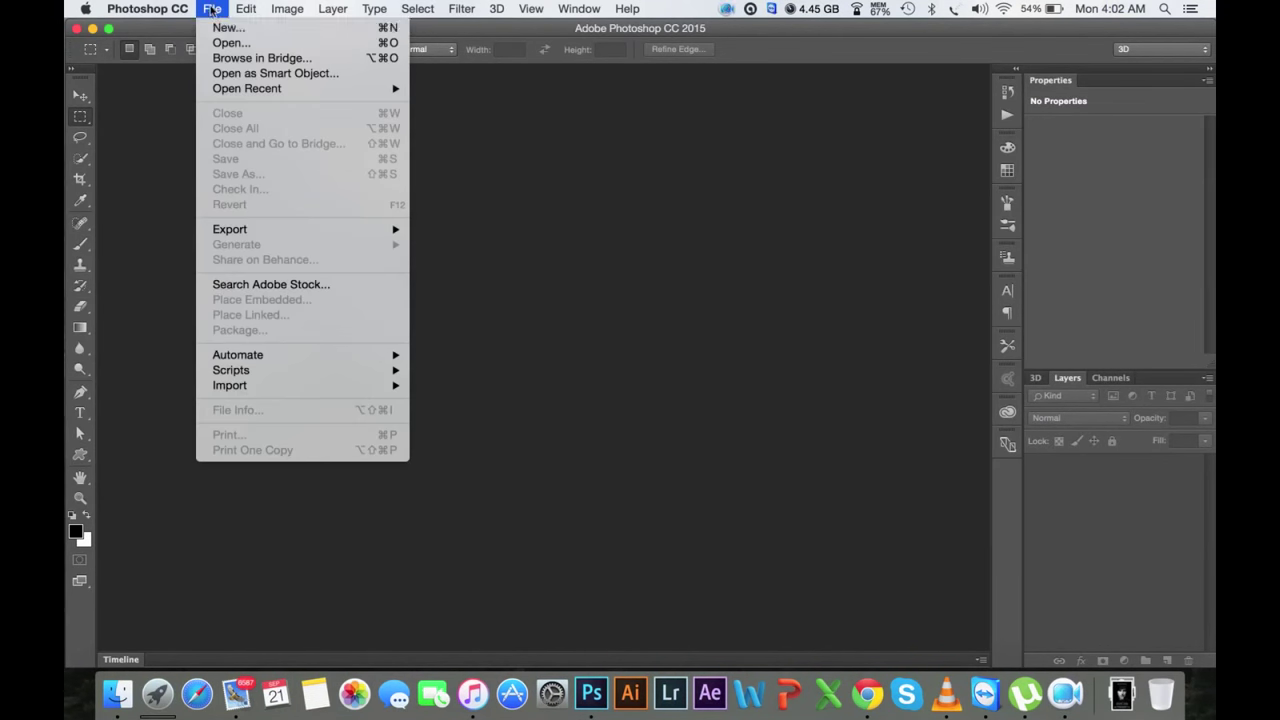
pyautogui.click(225, 32)
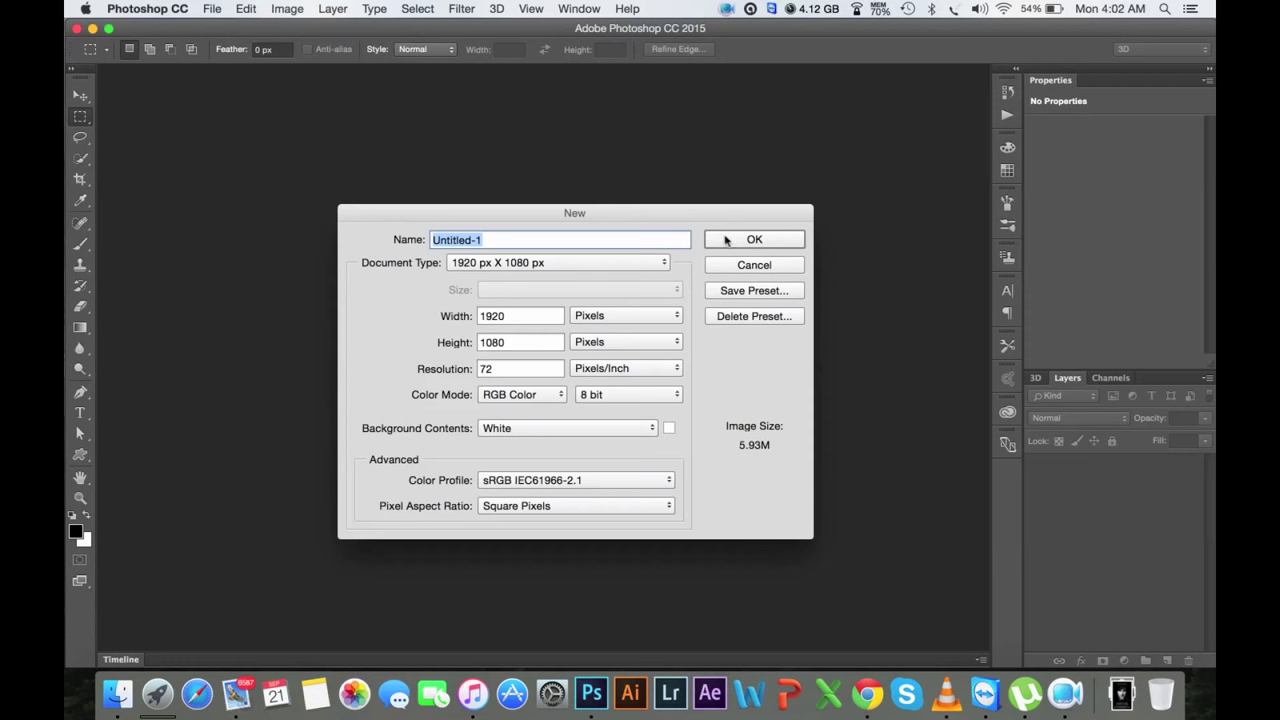
pyautogui.click(727, 240)
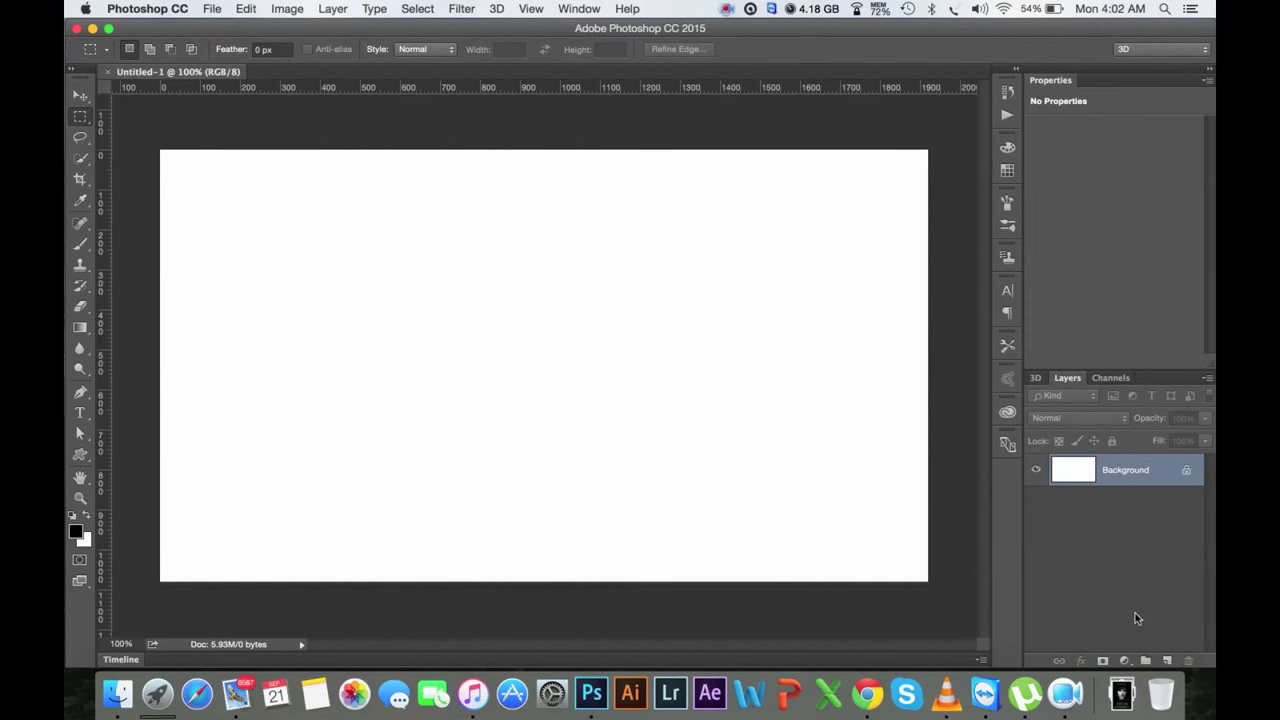
pyautogui.click(1127, 661)
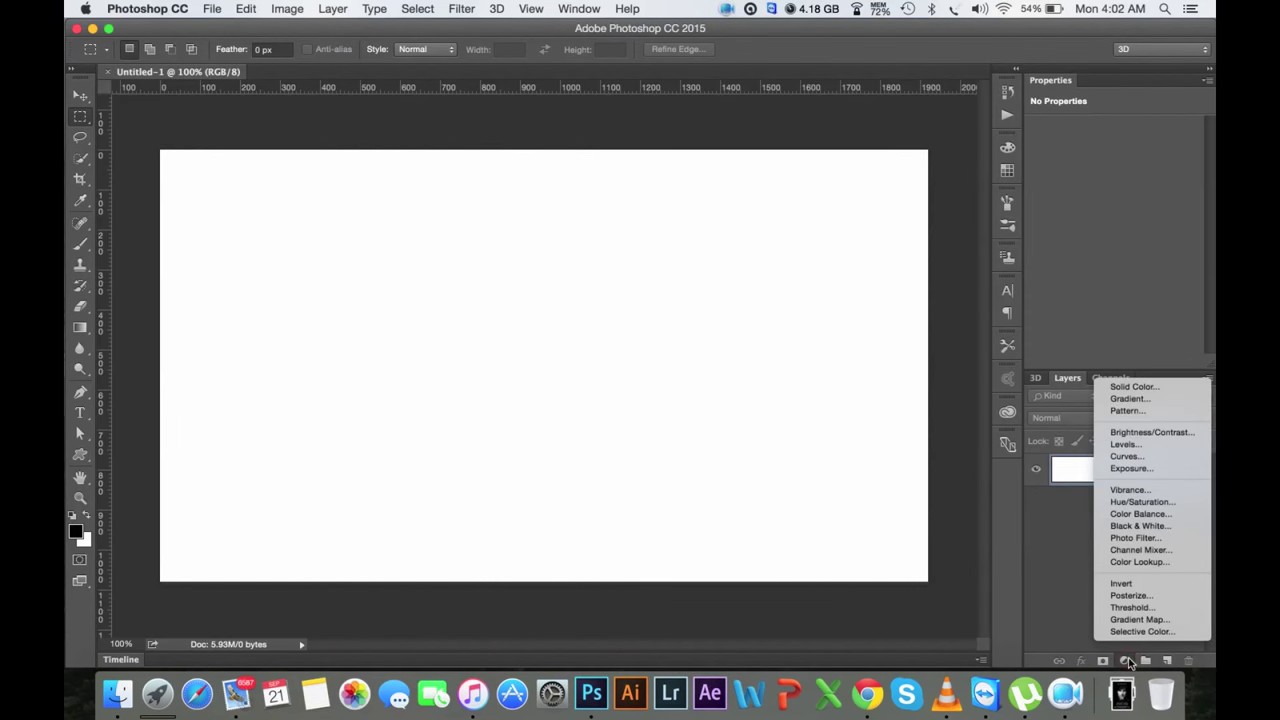
# Step: Add a Gradient Fill layer using the Violet-Orange preset
pyautogui.click(1127, 399)
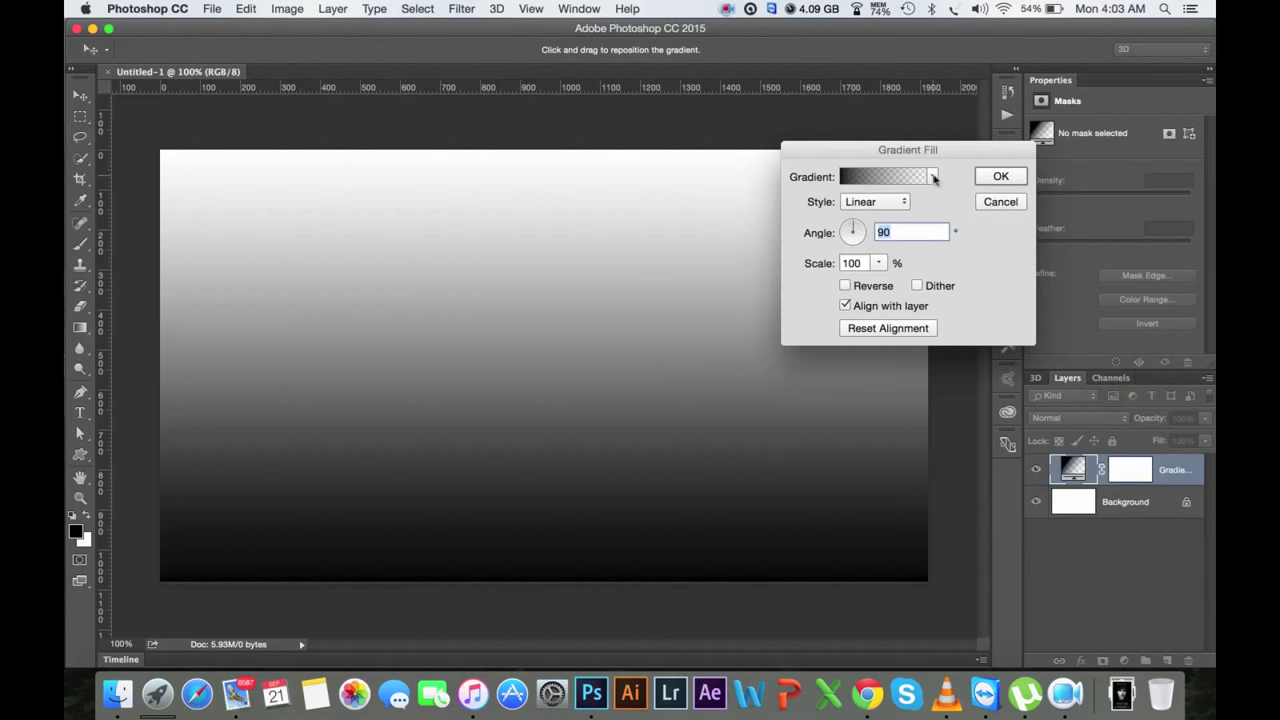
pyautogui.click(931, 177)
pyautogui.click(903, 209)
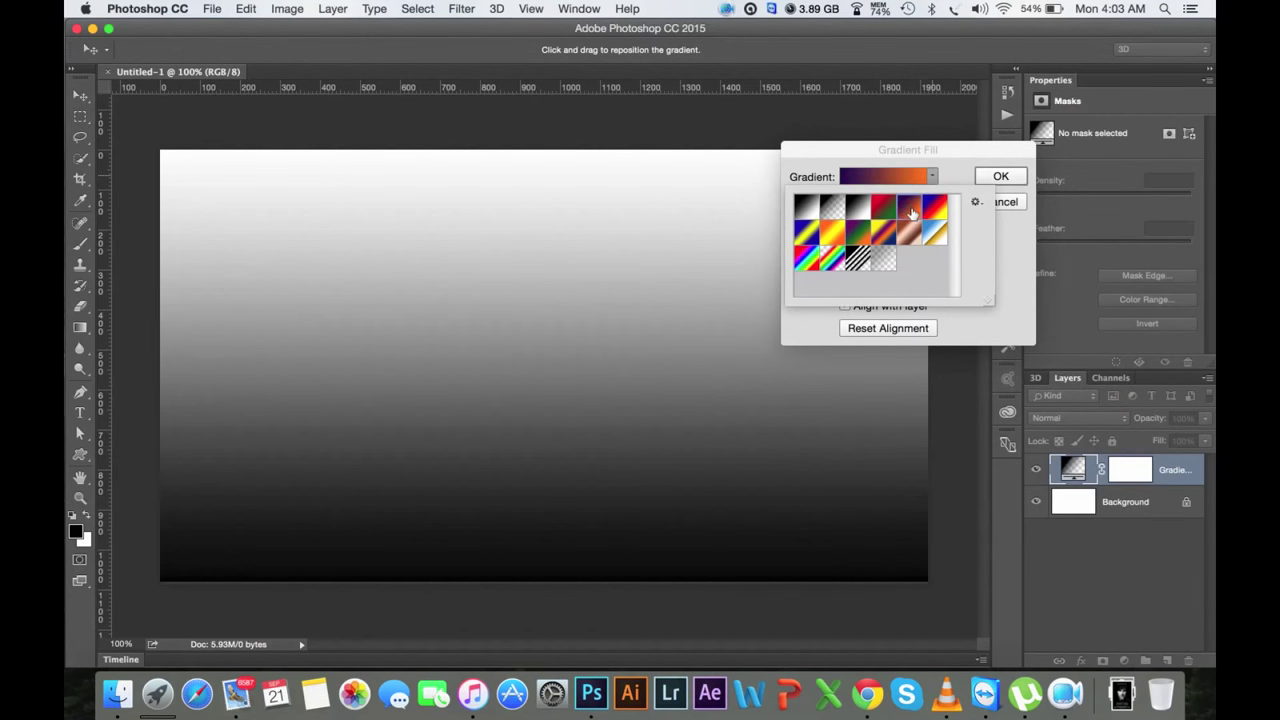
pyautogui.click(877, 150)
pyautogui.click(853, 183)
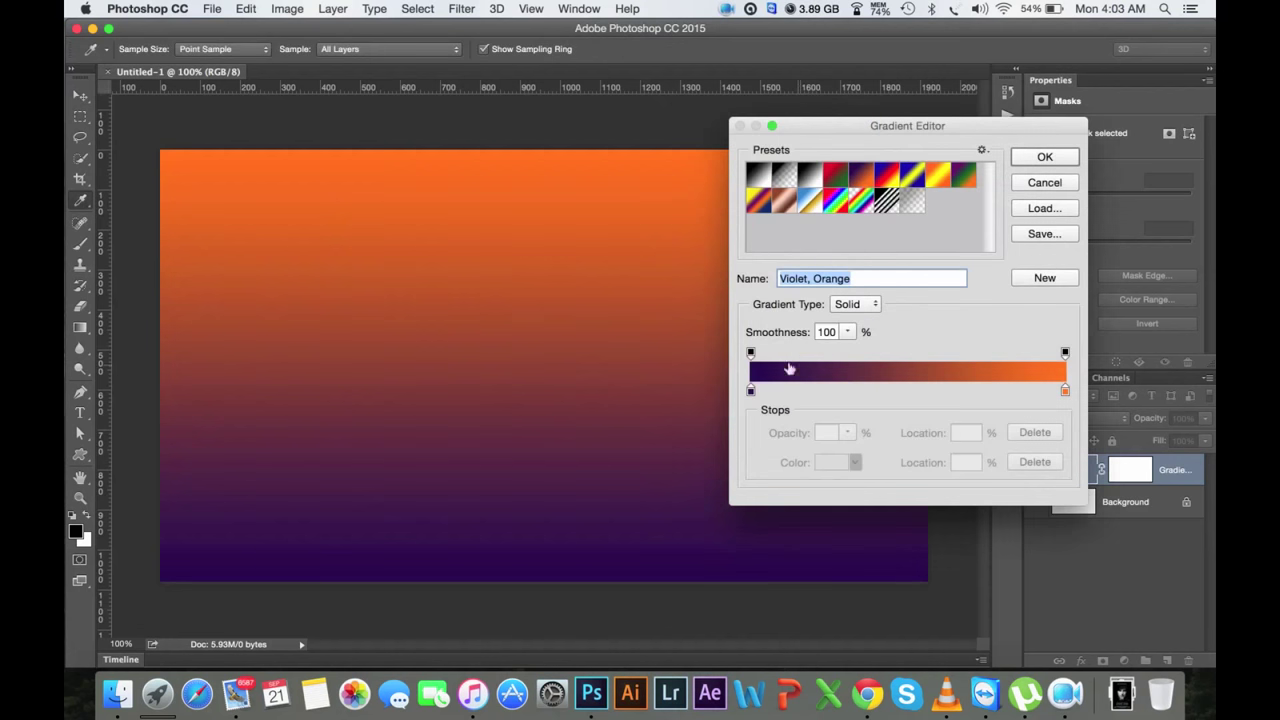
# Step: Change the gradient's violet end stop to dark brown #662708
pyautogui.doubleClick(751, 390)
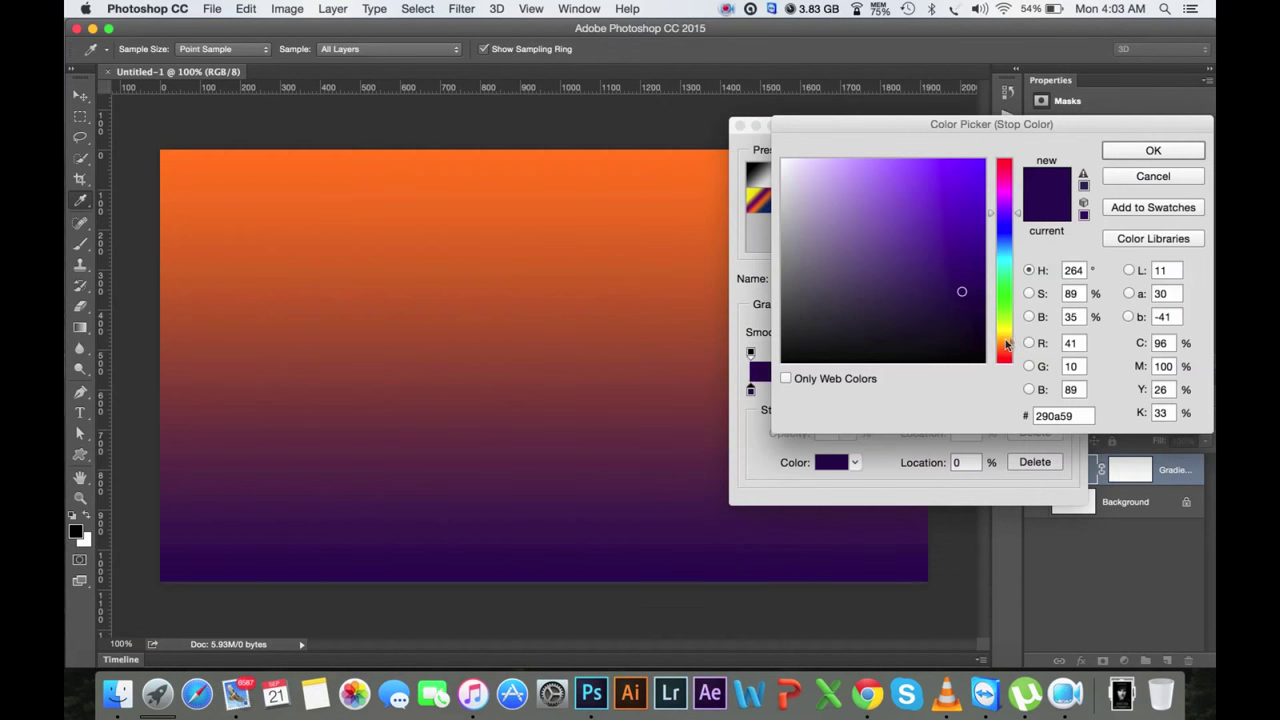
pyautogui.click(1008, 343)
pyautogui.moveTo(962, 291); pyautogui.dragTo(1008, 240)
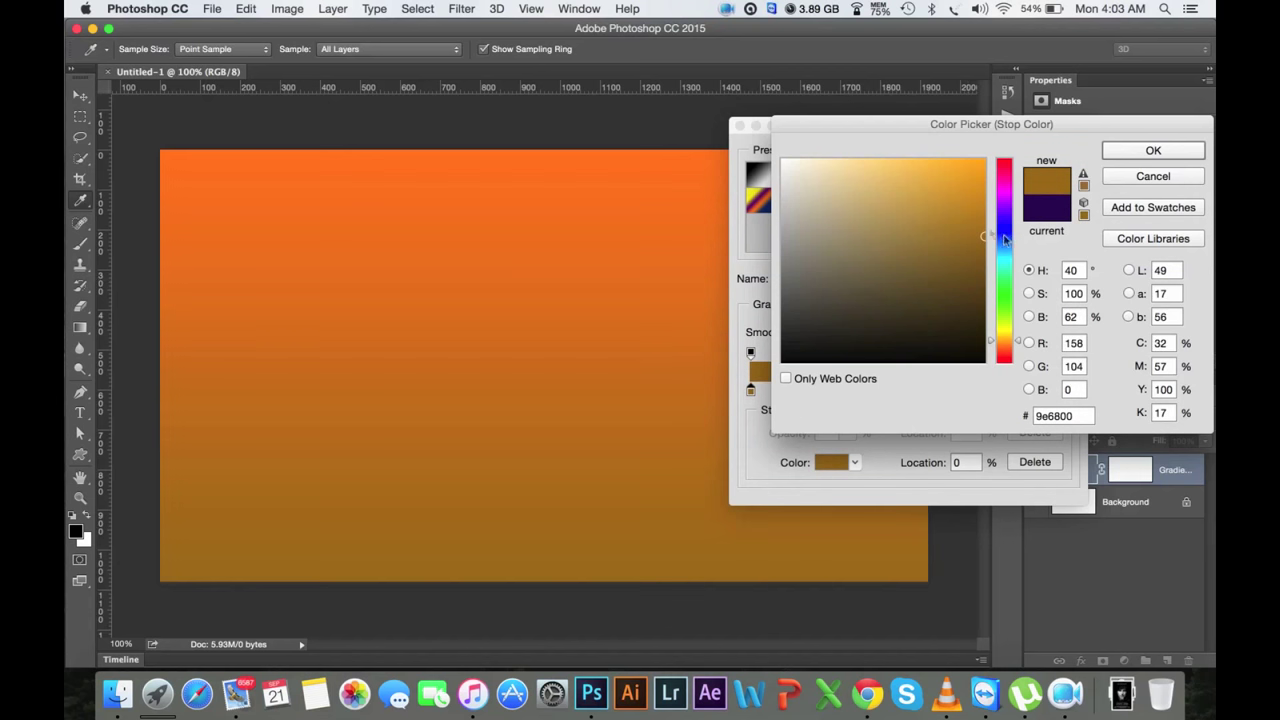
pyautogui.moveTo(1008, 343); pyautogui.dragTo(1005, 347)
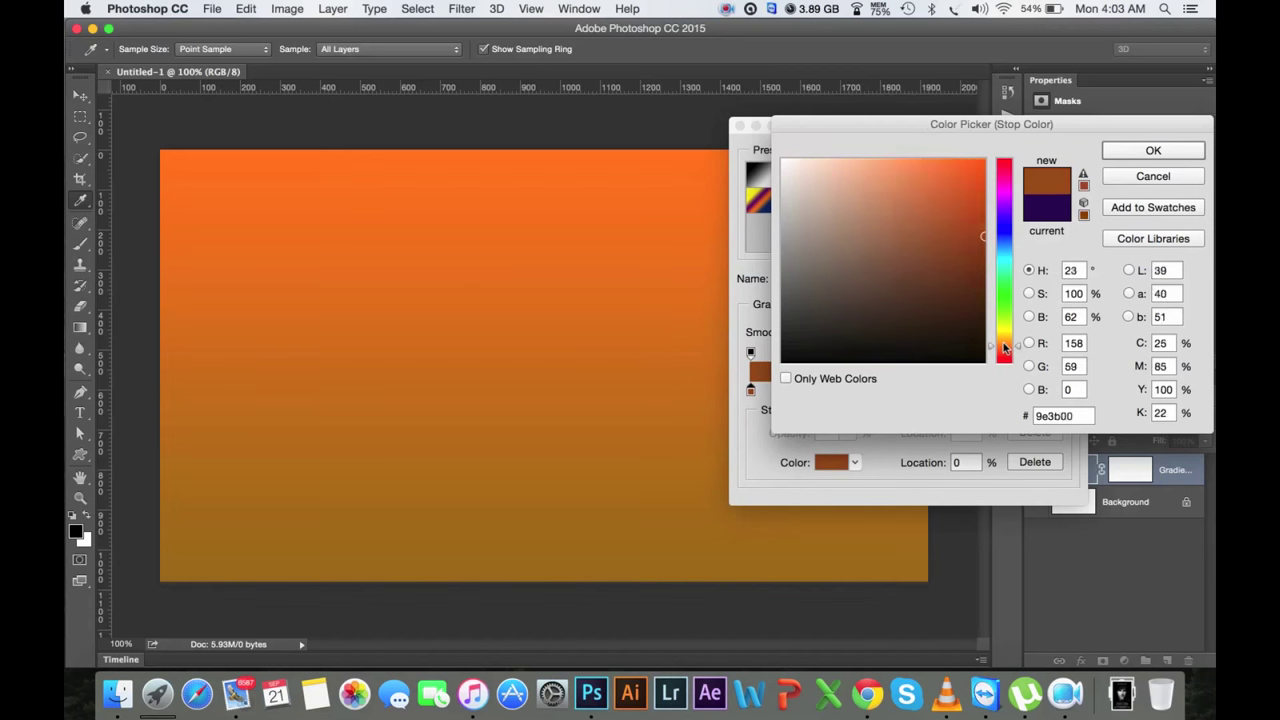
pyautogui.moveTo(1005, 350); pyautogui.dragTo(1007, 355)
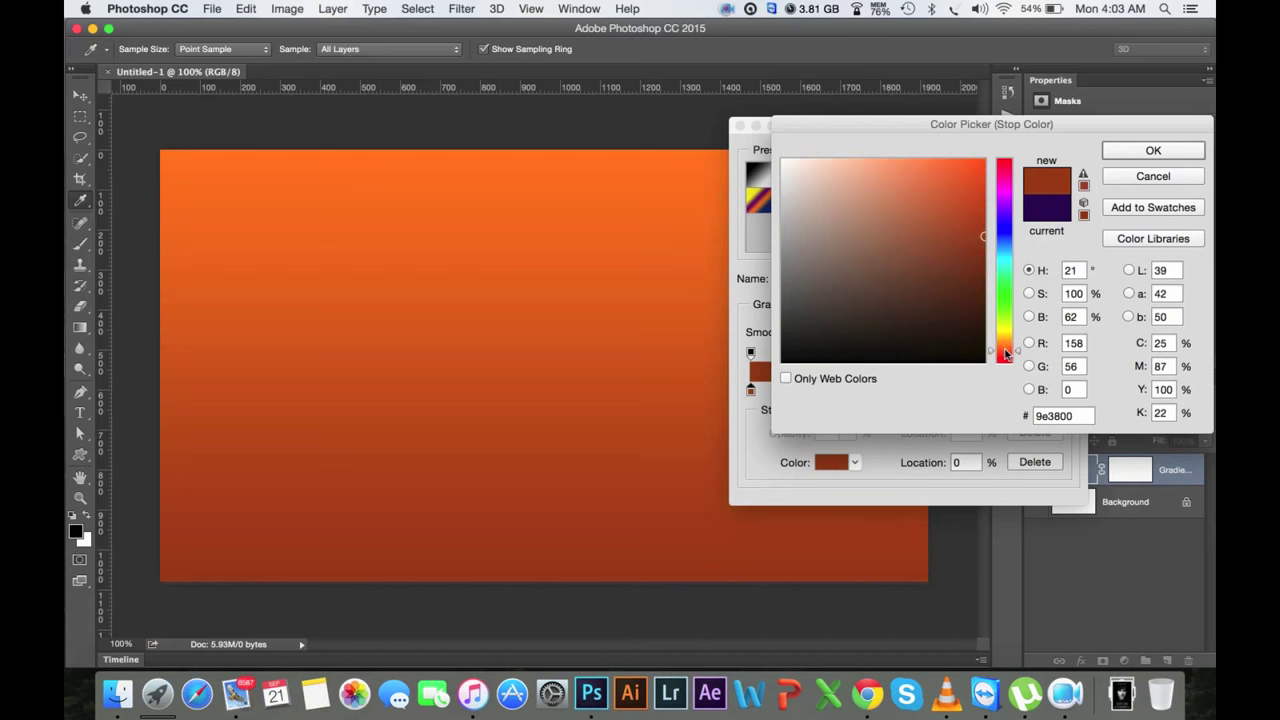
pyautogui.click(972, 283)
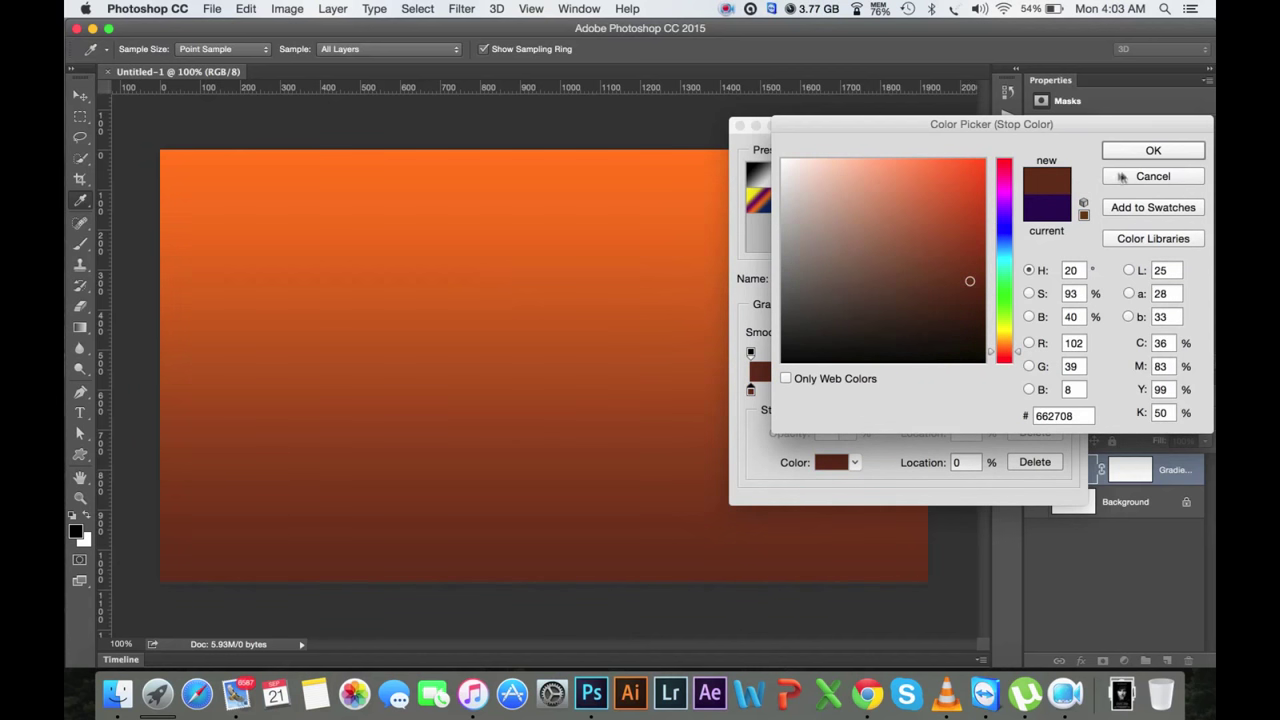
pyautogui.click(1137, 150)
pyautogui.click(1027, 163)
pyautogui.click(880, 201)
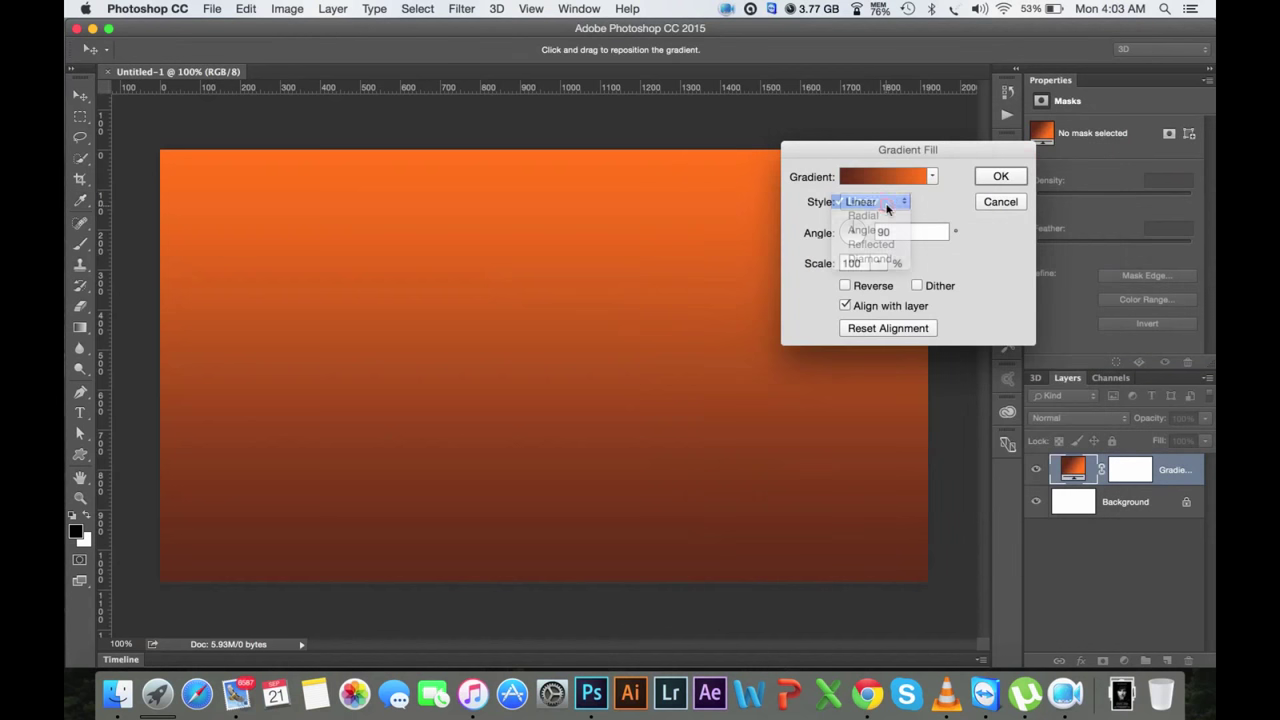
# Step: Make the gradient fill Radial and Reversed, with Angle 0 and a larger scale
pyautogui.click(873, 219)
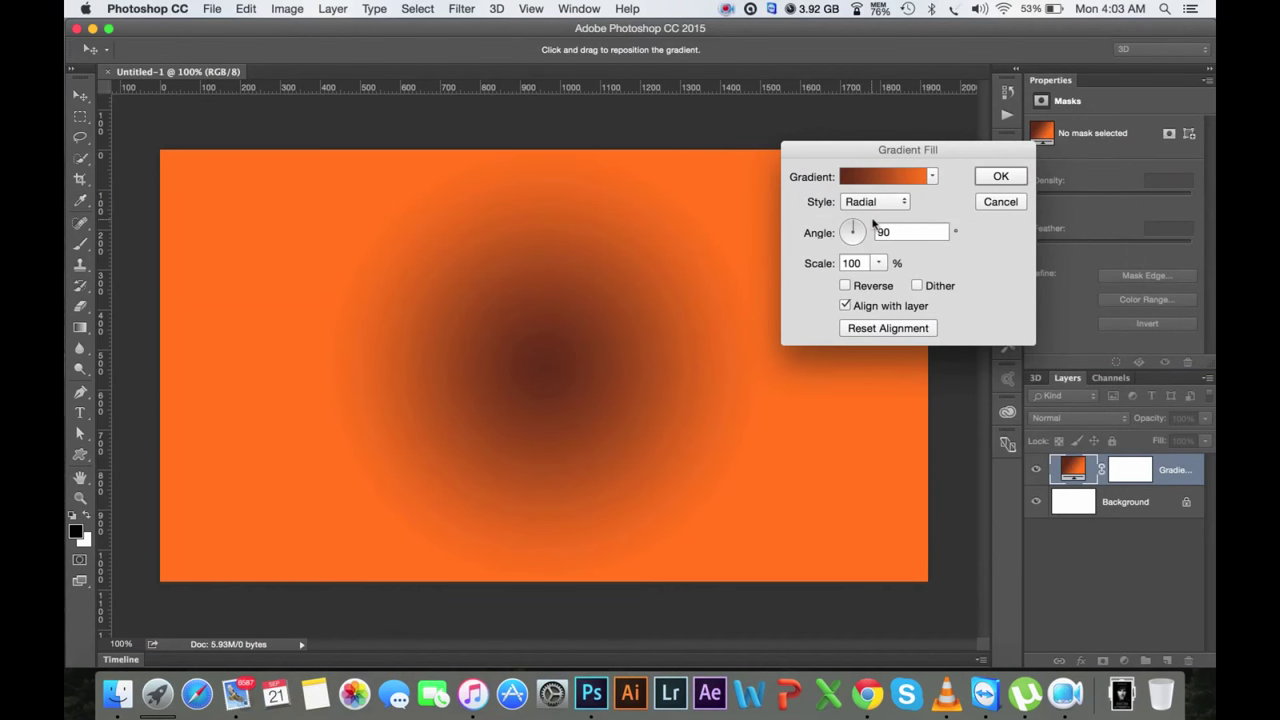
pyautogui.click(866, 287)
pyautogui.click(878, 263)
pyautogui.click(855, 232)
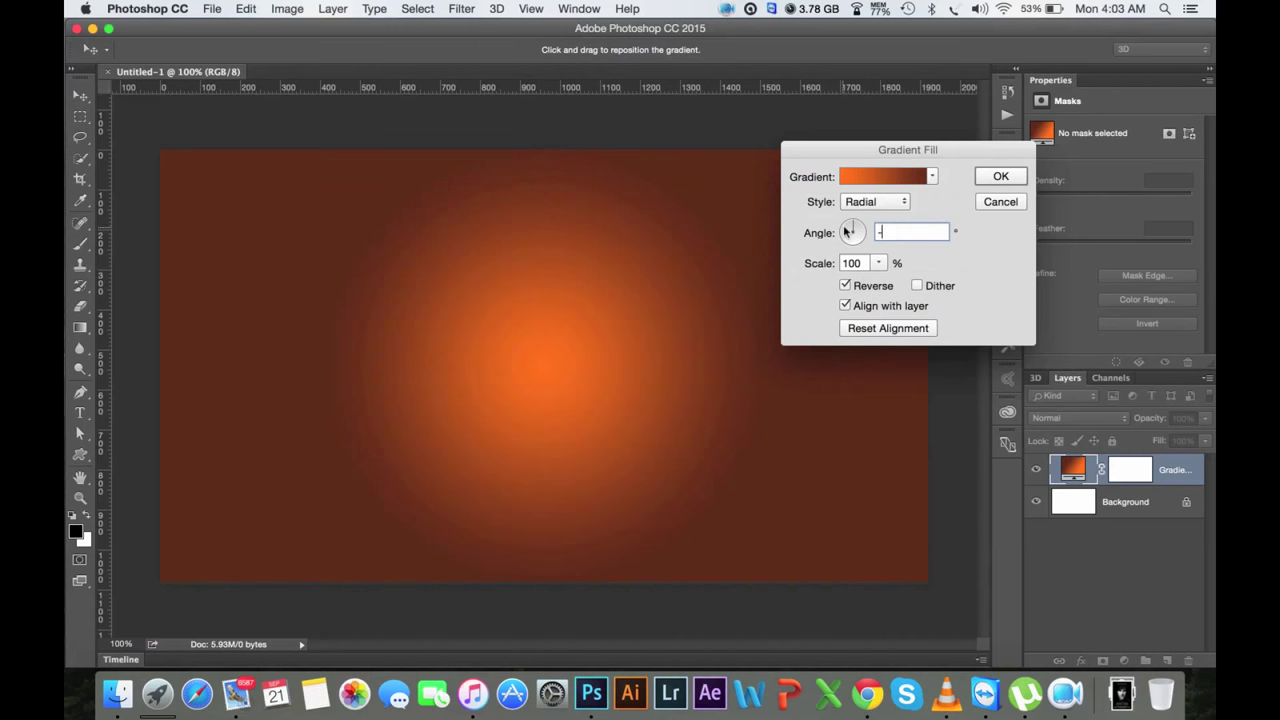
pyautogui.write('0')
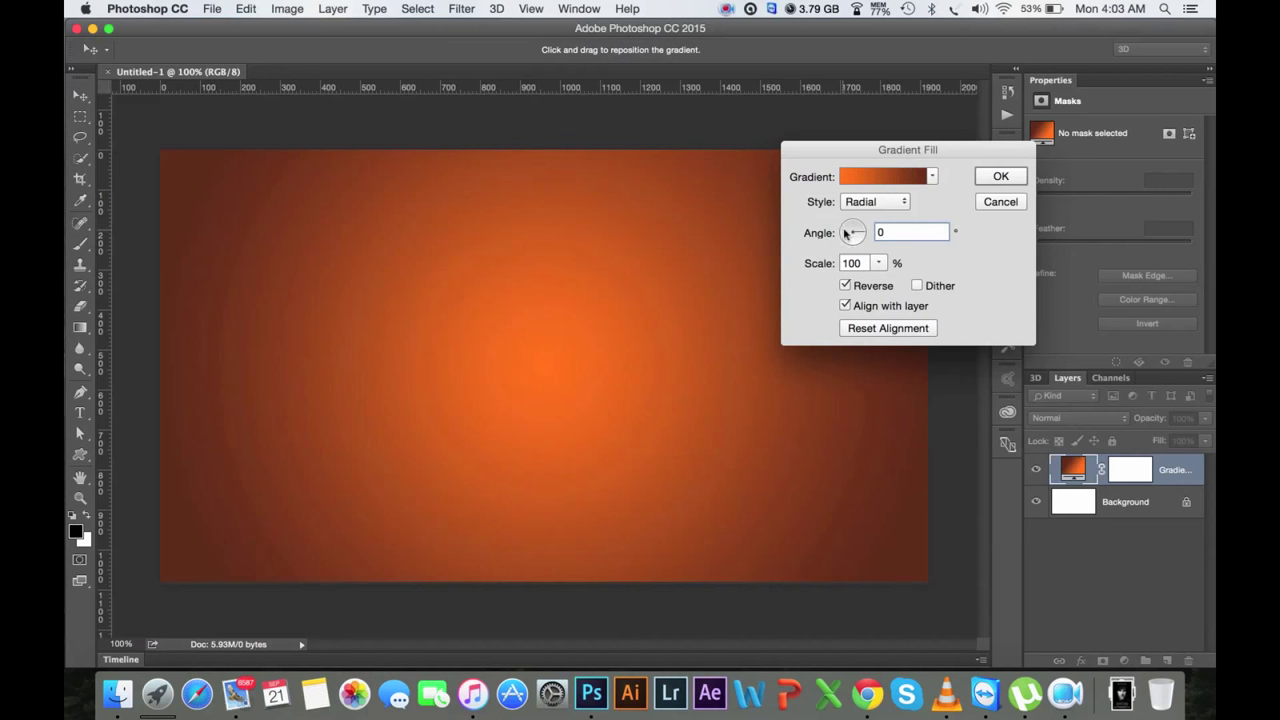
pyautogui.click(879, 263)
pyautogui.click(879, 263)
pyautogui.moveTo(883, 285)
pyautogui.mouseDown()
pyautogui.moveTo(902, 287)
pyautogui.moveTo(886, 284)
pyautogui.mouseUp()
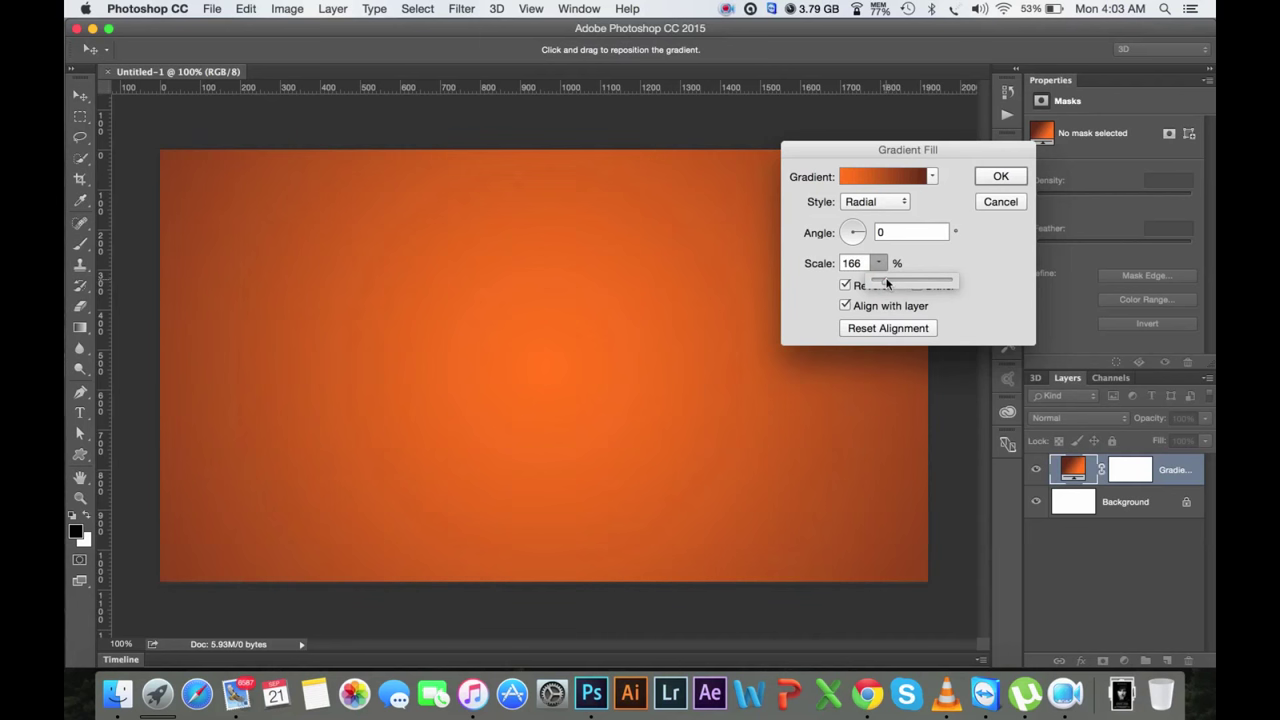
pyautogui.click(1001, 180)
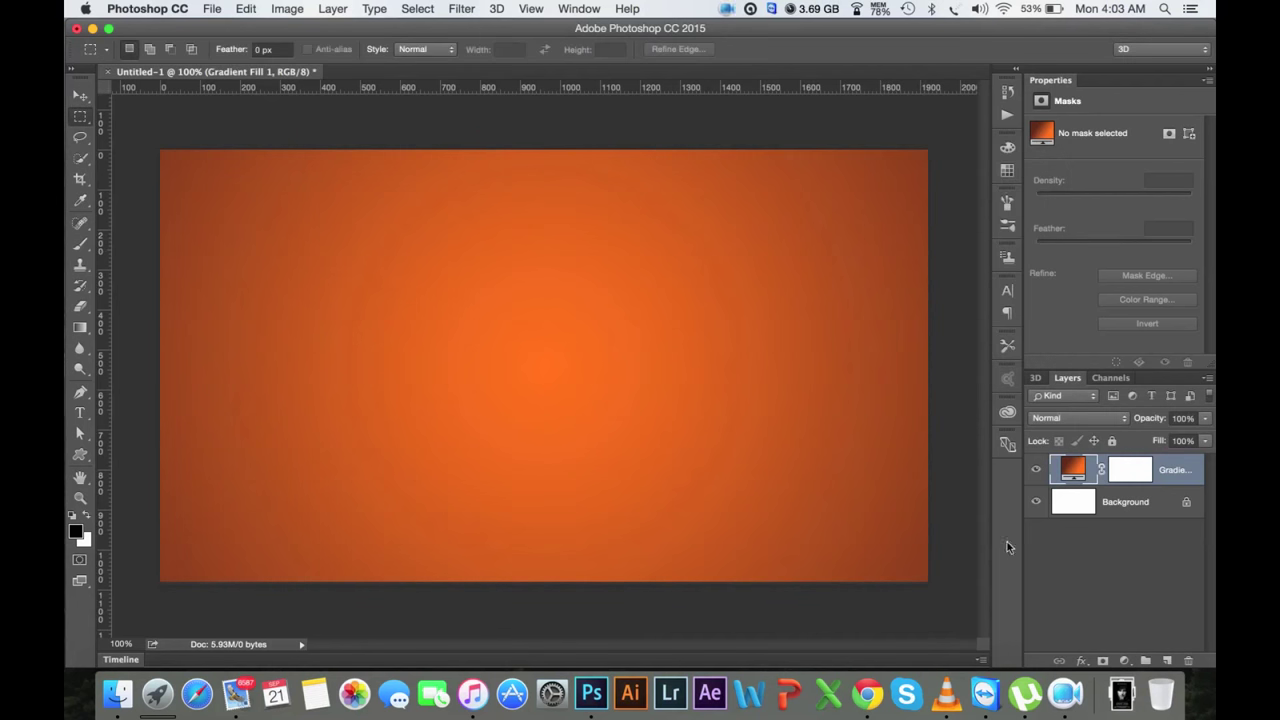
# Step: Add blank Layer 1 above the gradient, then try the Picture Frame filter and cancel it
pyautogui.click(1168, 661)
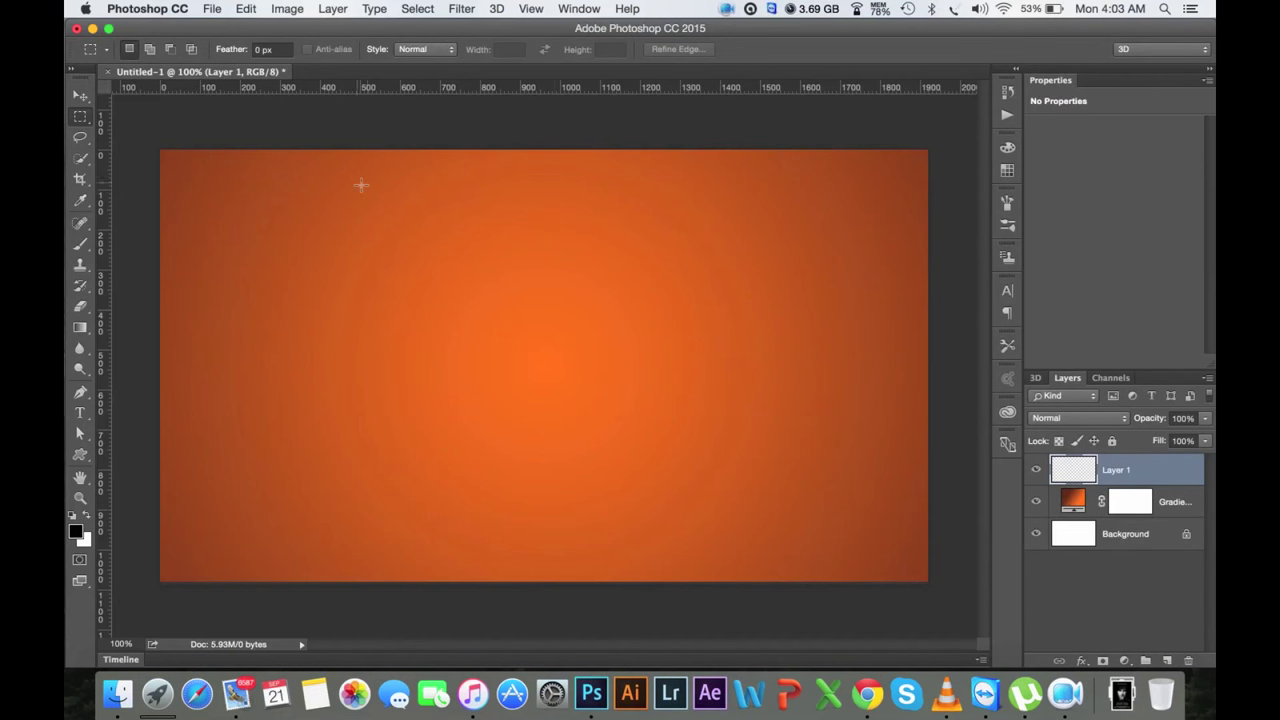
pyautogui.click(81, 96)
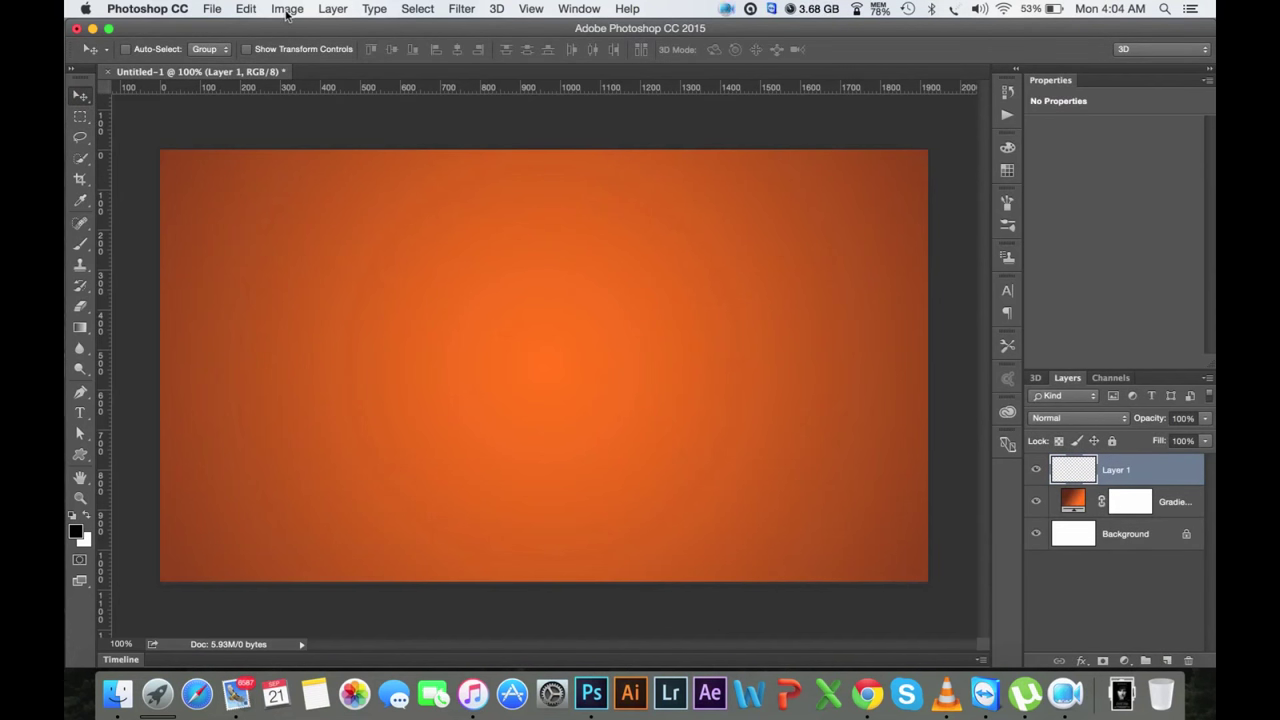
pyautogui.click(463, 12)
pyautogui.moveTo(474, 244)
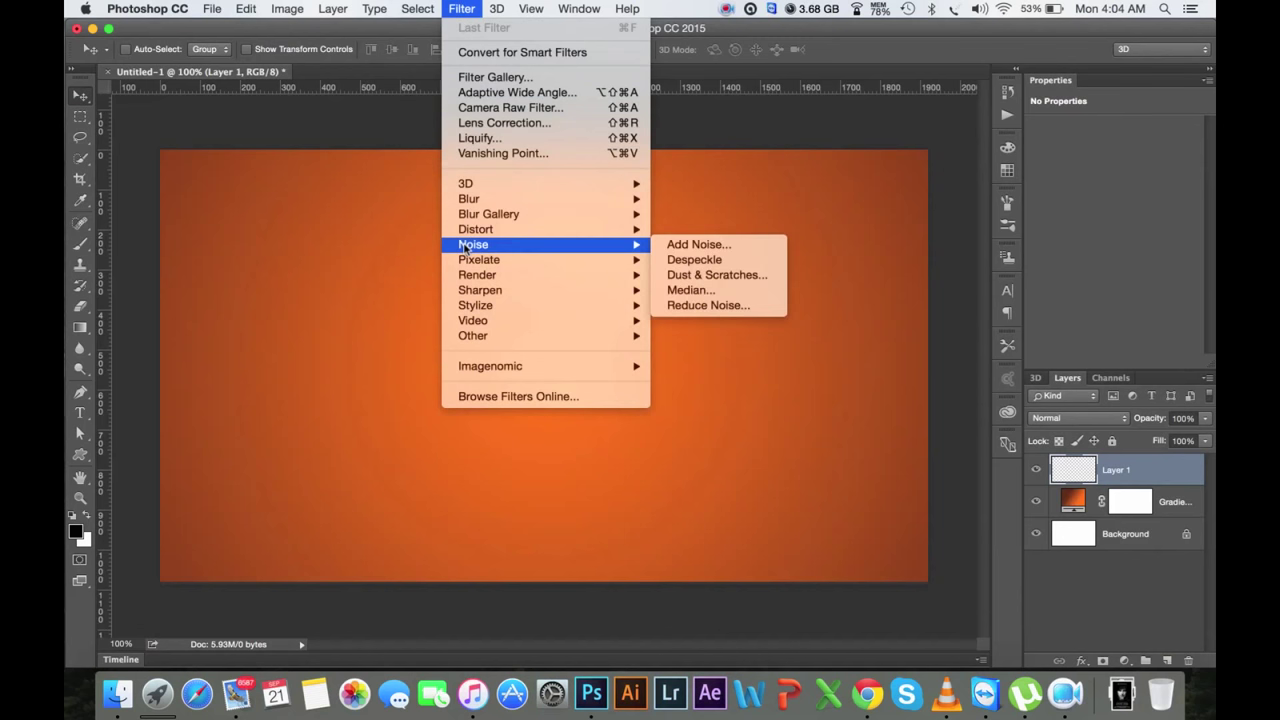
pyautogui.click(675, 291)
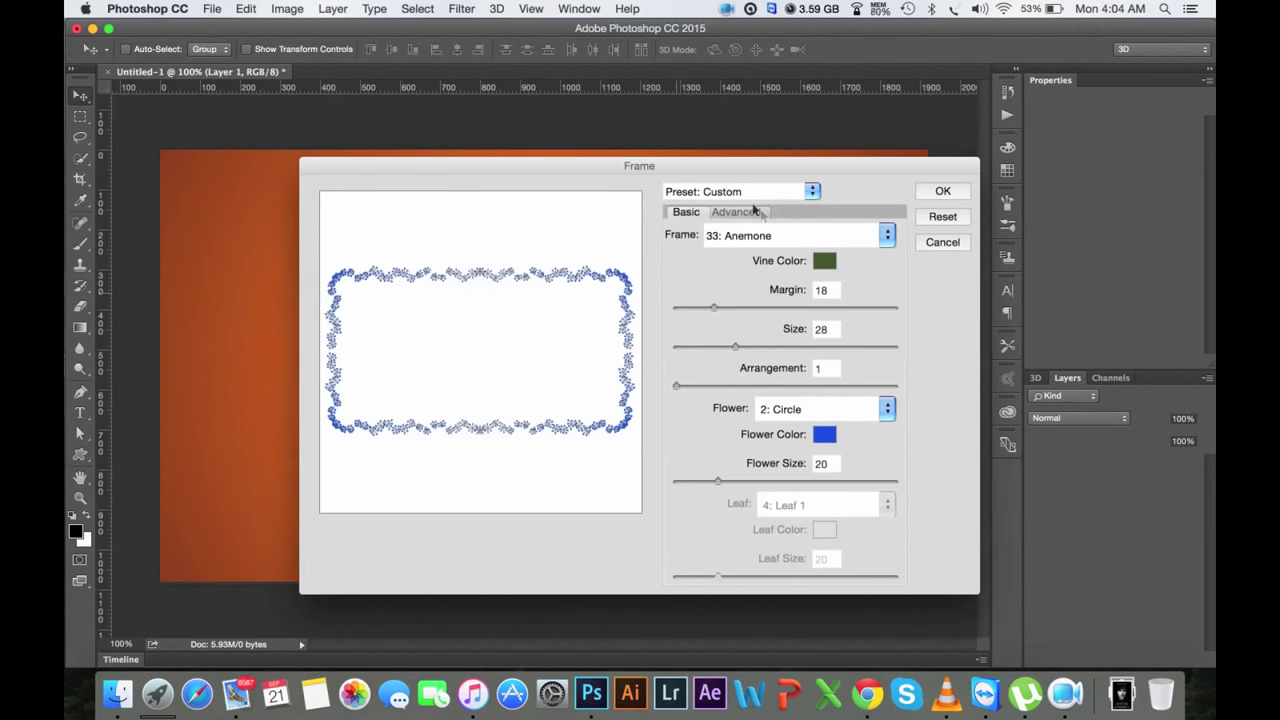
pyautogui.click(726, 189)
pyautogui.click(940, 219)
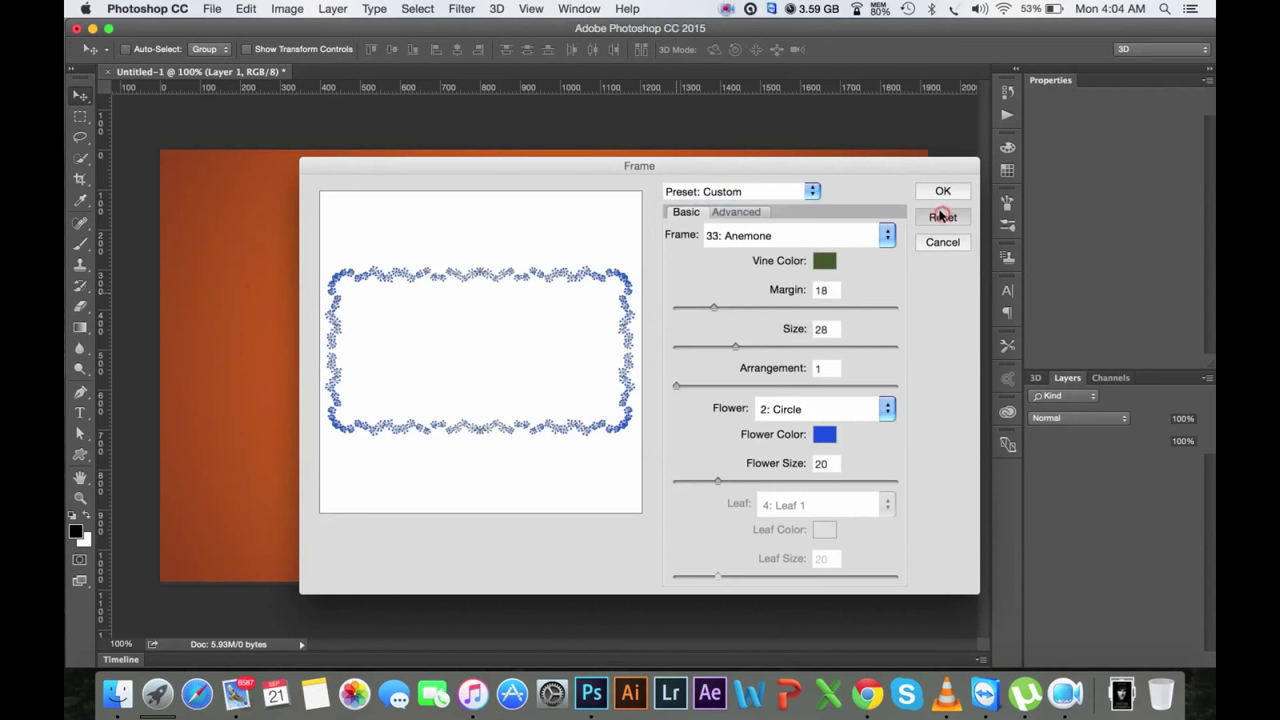
pyautogui.click(942, 244)
pyautogui.click(461, 9)
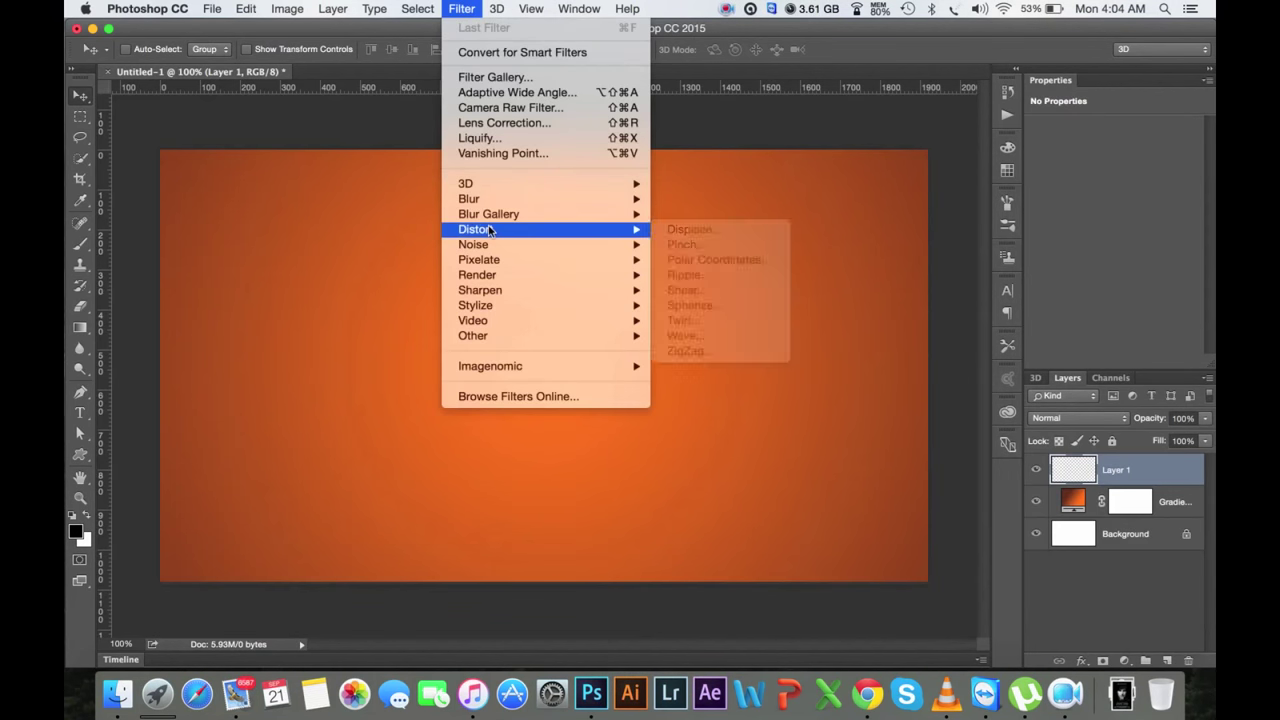
# Step: Render a palm tree: Light Direction 79, Leaves Amount 82, Camera Tilt 7, randomized shapes
pyautogui.moveTo(477, 275)
pyautogui.click(692, 308)
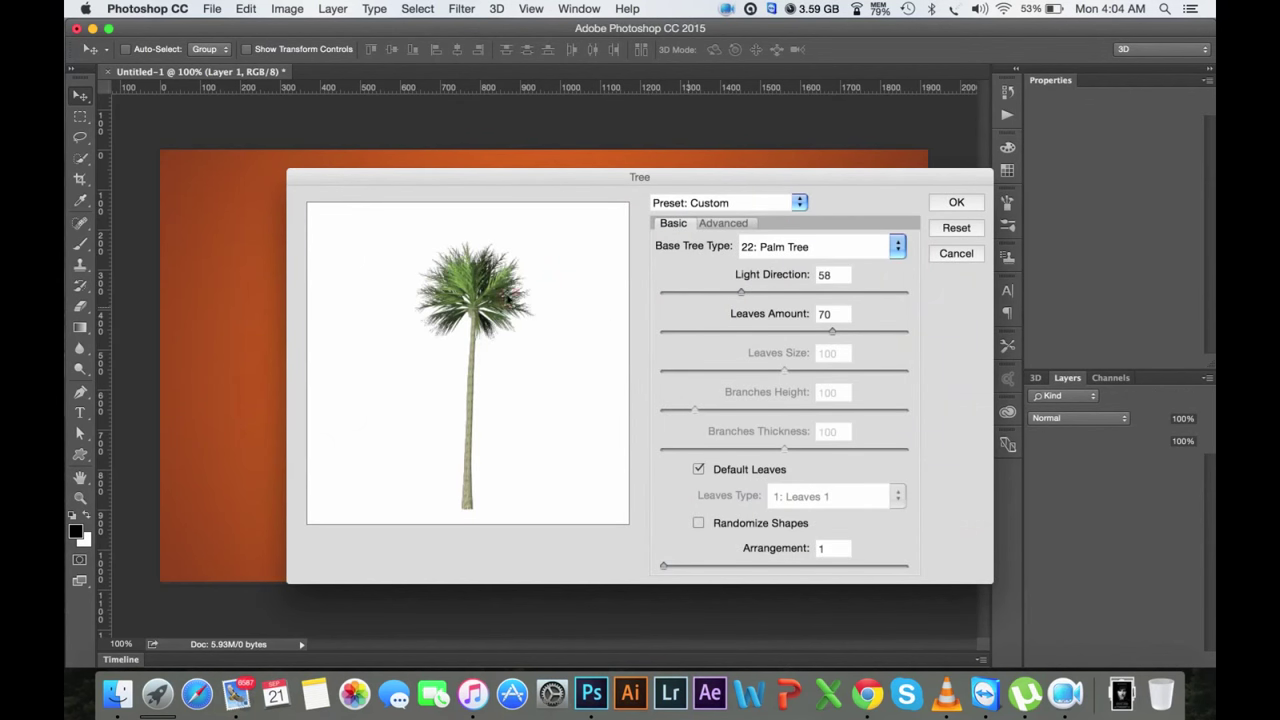
pyautogui.moveTo(766, 291); pyautogui.dragTo(771, 292)
pyautogui.moveTo(830, 331); pyautogui.dragTo(862, 333)
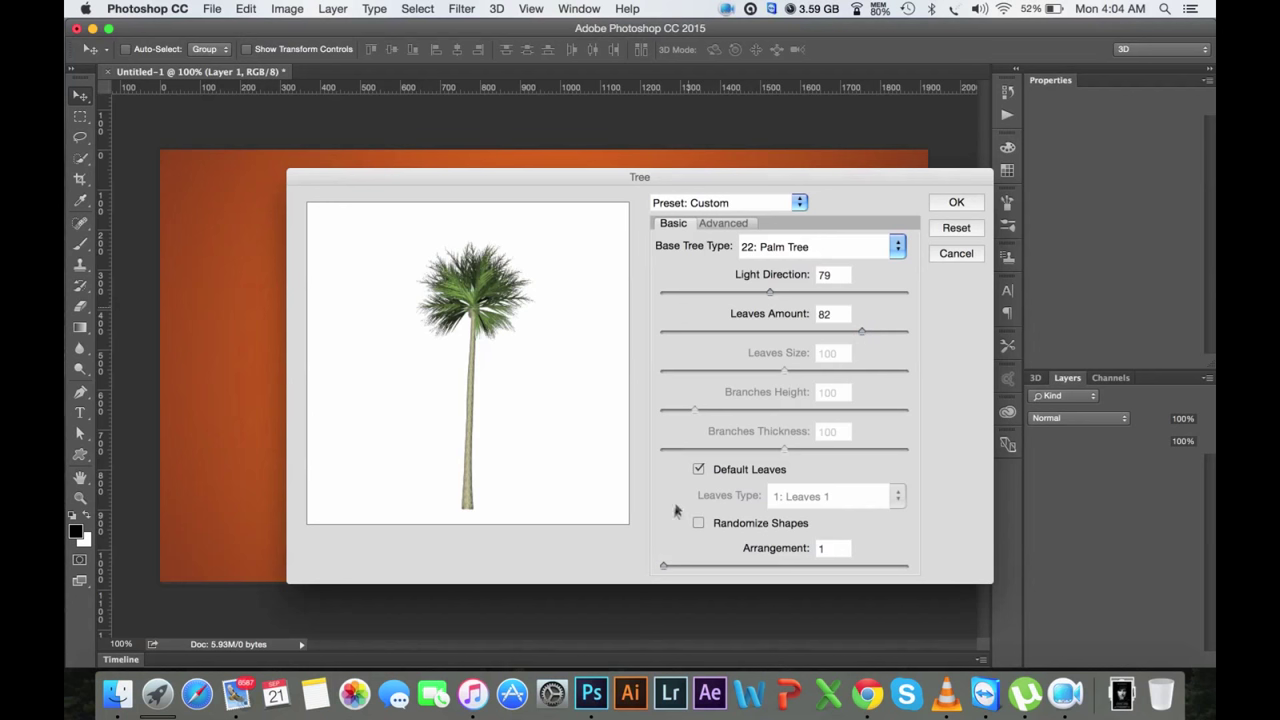
pyautogui.click(730, 224)
pyautogui.click(672, 262)
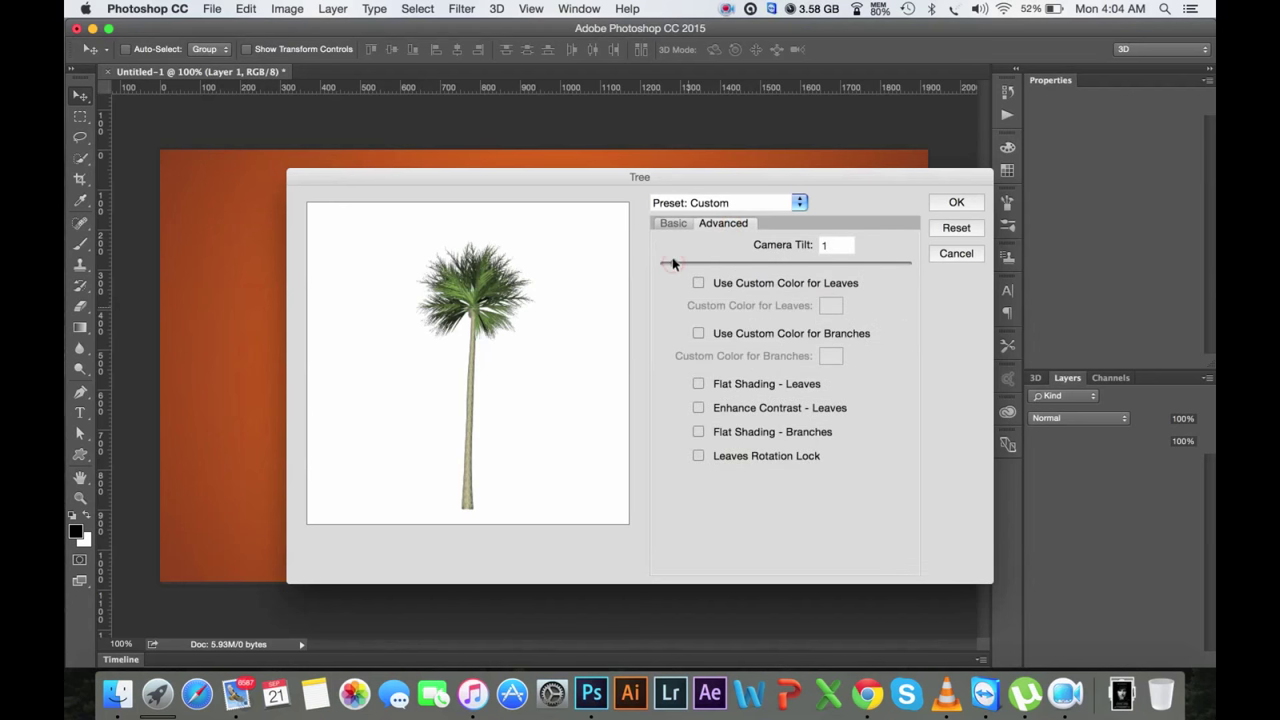
pyautogui.moveTo(672, 262)
pyautogui.mouseDown()
pyautogui.moveTo(736, 263)
pyautogui.moveTo(634, 247)
pyautogui.mouseUp()
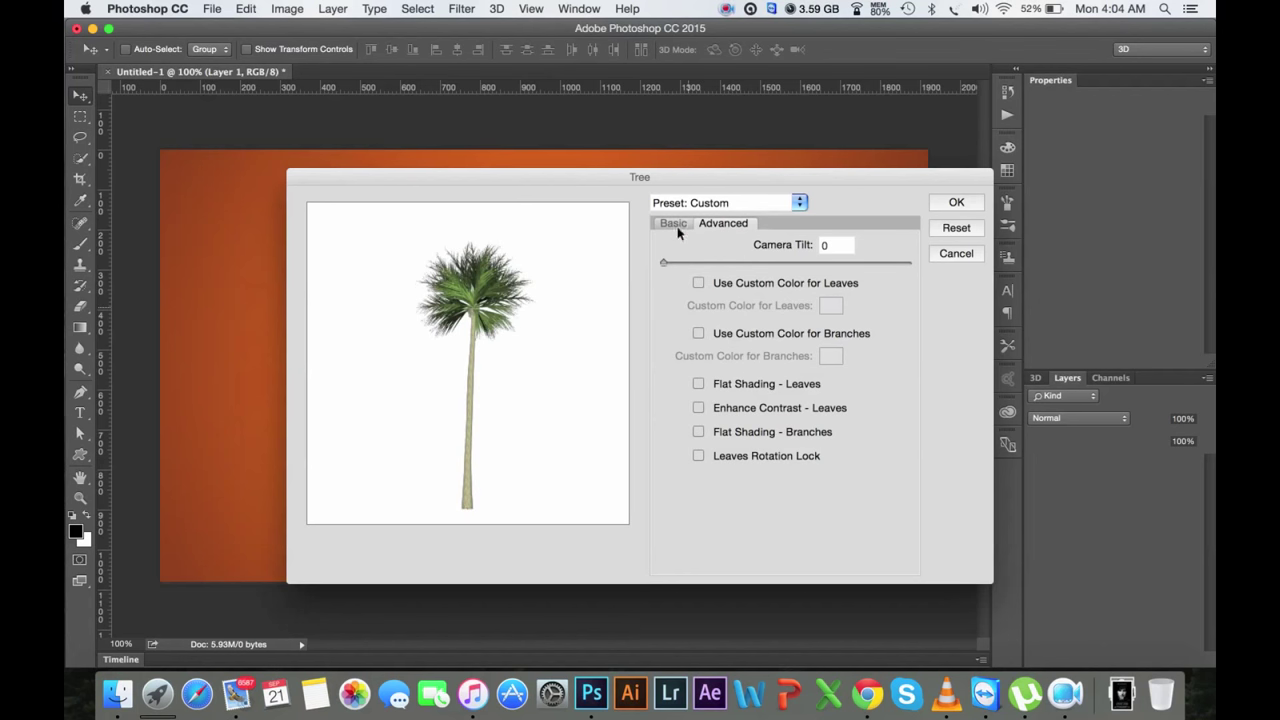
pyautogui.click(676, 225)
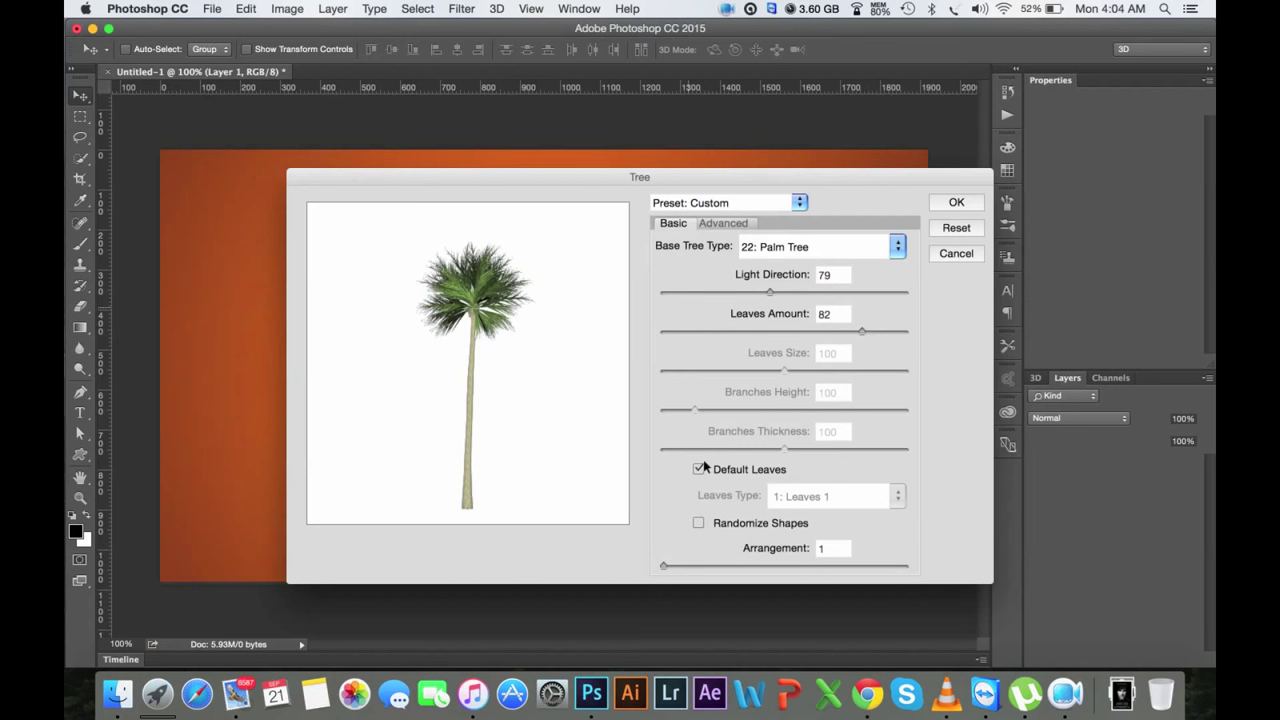
pyautogui.click(724, 522)
pyautogui.click(726, 523)
pyautogui.click(726, 523)
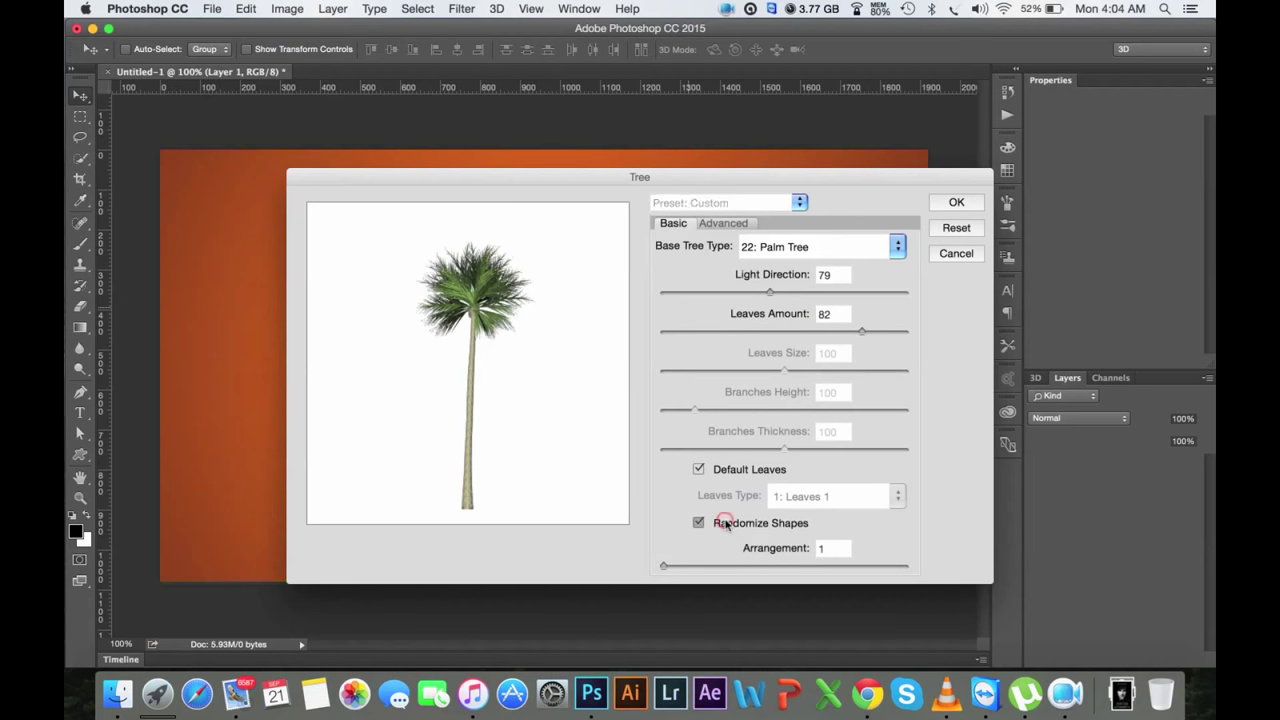
pyautogui.click(956, 202)
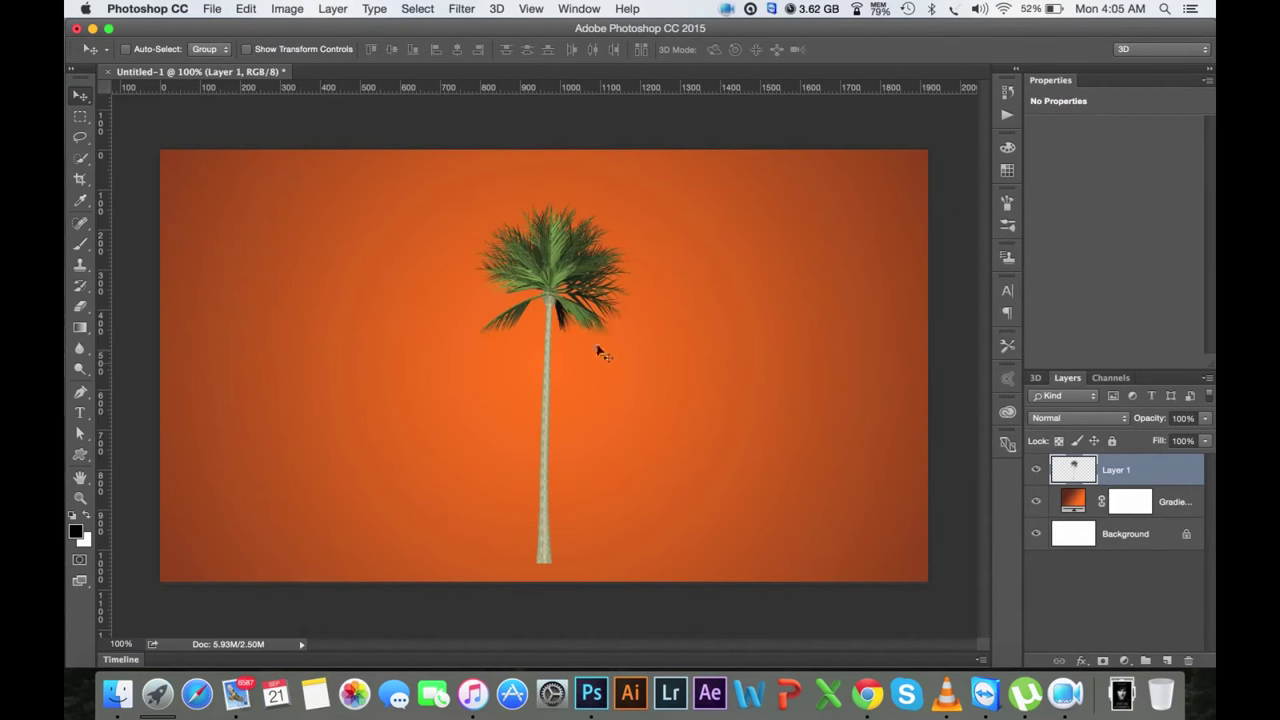
# Step: Move the palm to the left and add an enlarged copy on the right
pyautogui.moveTo(540, 344)
pyautogui.mouseDown()
pyautogui.moveTo(264, 402)
pyautogui.moveTo(259, 376)
pyautogui.mouseUp()
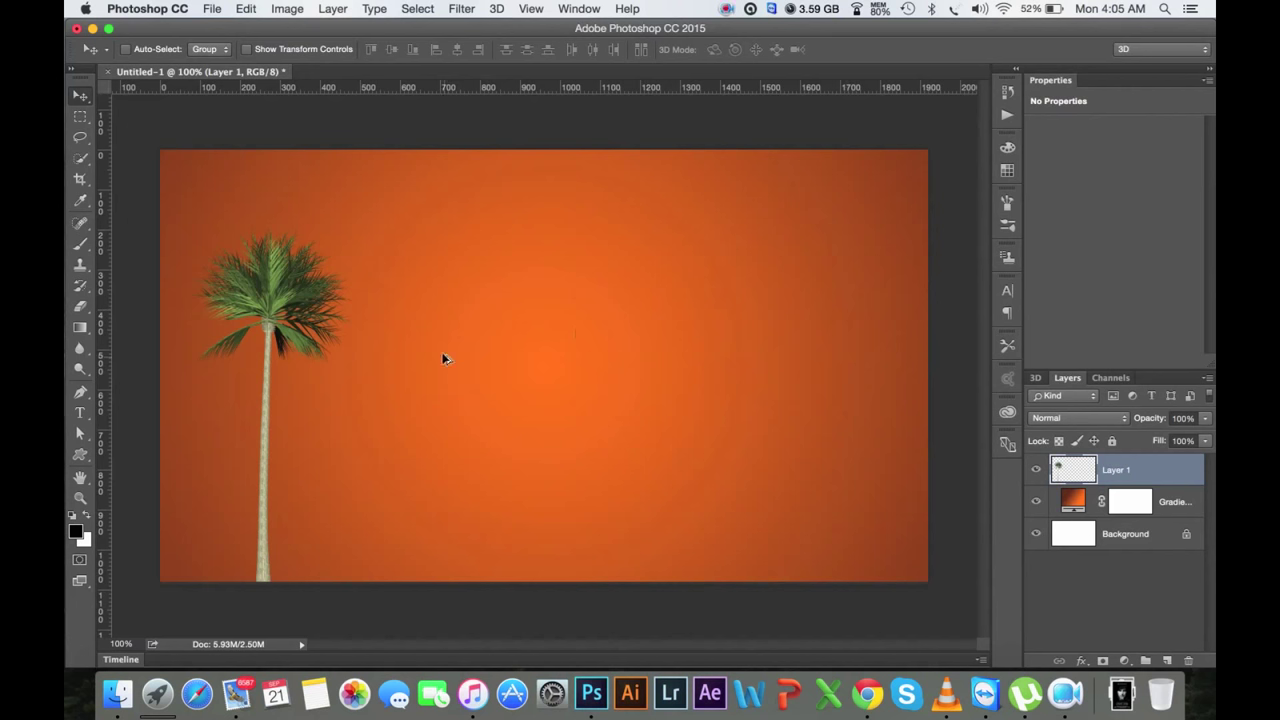
pyautogui.moveTo(300, 345)
pyautogui.mouseDown()
pyautogui.moveTo(437, 349)
pyautogui.moveTo(498, 382)
pyautogui.moveTo(728, 384)
pyautogui.moveTo(827, 291)
pyautogui.moveTo(868, 310)
pyautogui.mouseUp()
pyautogui.hotkey('ctrl', 't')
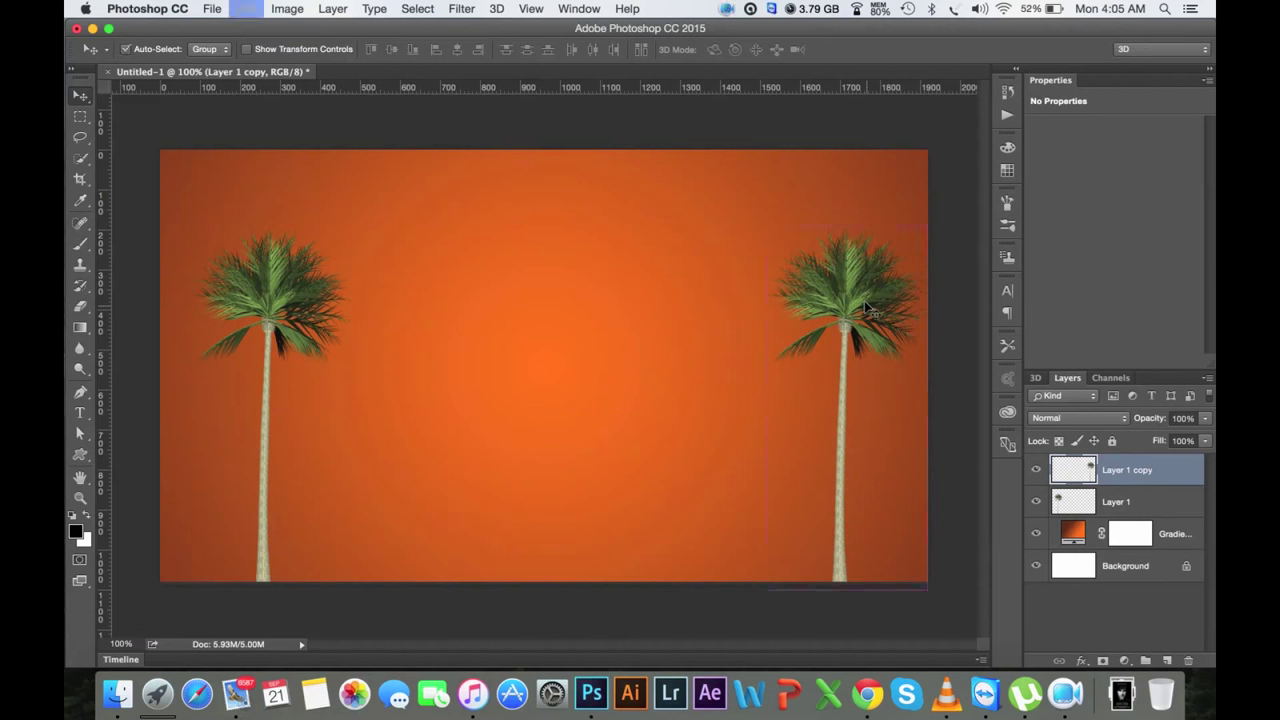
pyautogui.moveTo(768, 229); pyautogui.dragTo(698, 80)
pyautogui.moveTo(768, 205)
pyautogui.mouseDown()
pyautogui.moveTo(779, 275)
pyautogui.moveTo(767, 257)
pyautogui.mouseUp()
pyautogui.click(801, 49)
# Step: Add a copy of the palm in the middle, shrunk to about 78%
pyautogui.click(1113, 496)
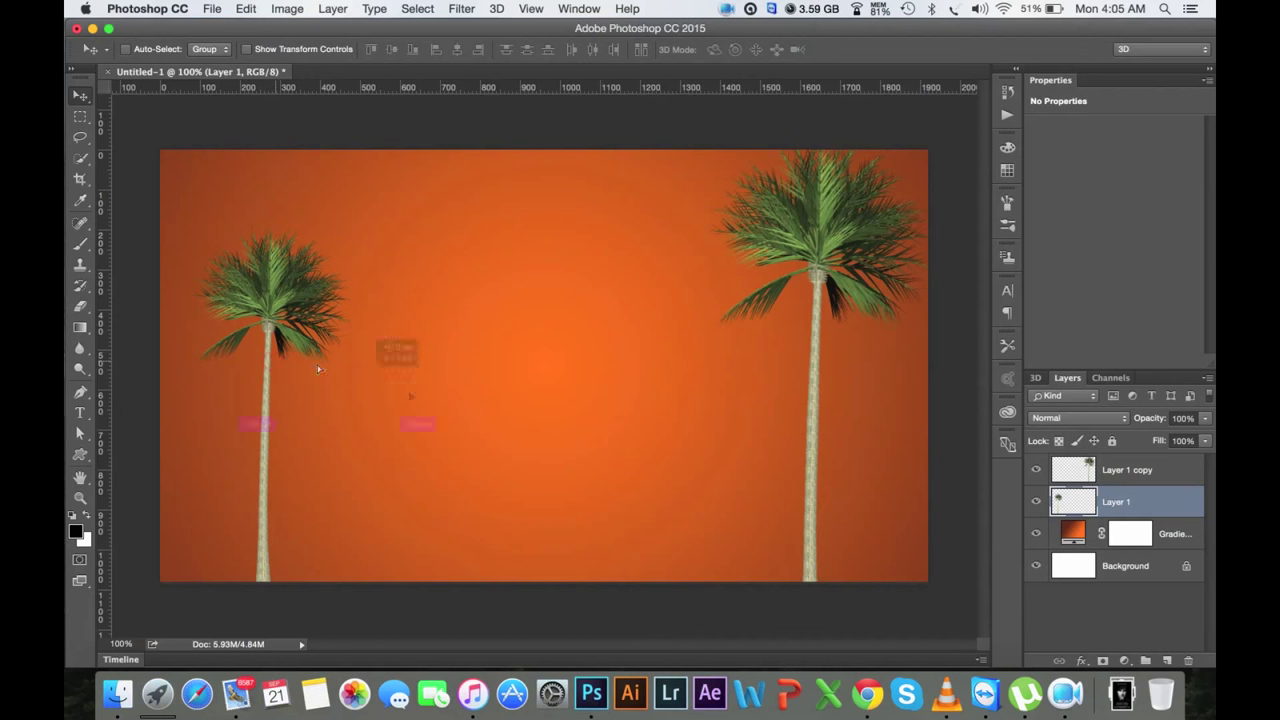
pyautogui.moveTo(266, 362); pyautogui.dragTo(451, 420)
pyautogui.hotkey('ctrl', 't')
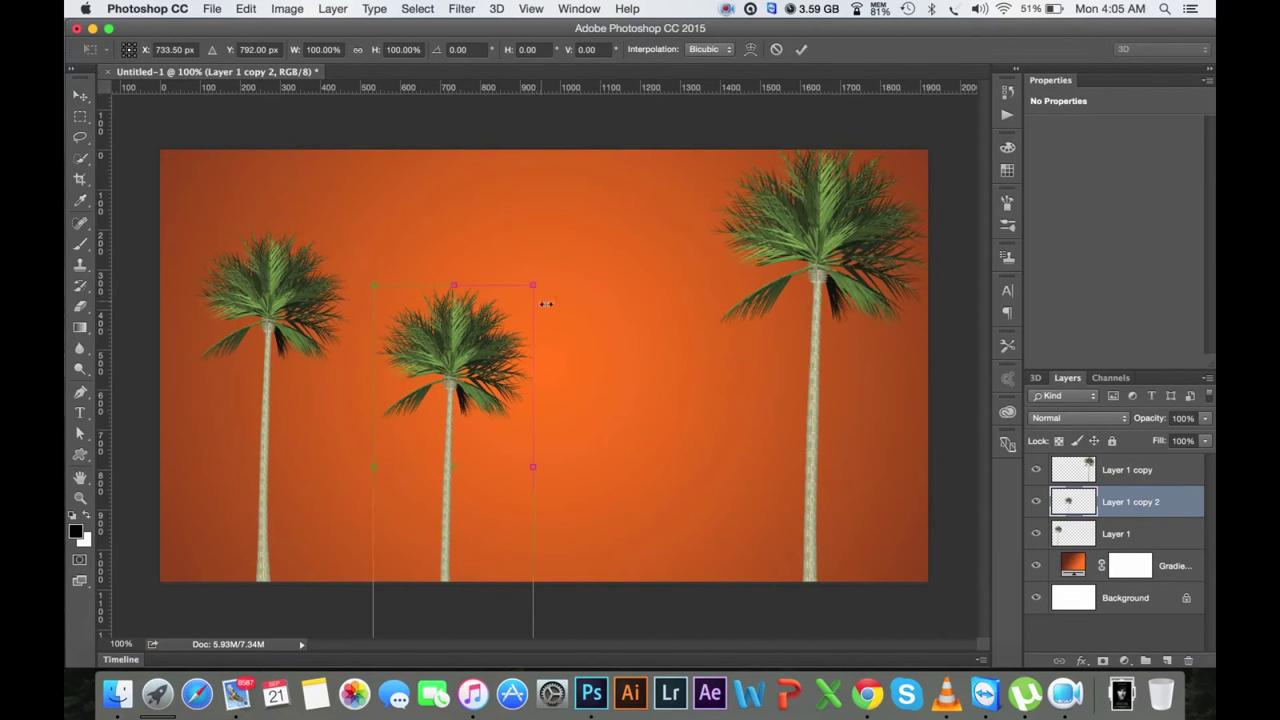
pyautogui.moveTo(535, 286); pyautogui.dragTo(510, 350)
pyautogui.moveTo(466, 386); pyautogui.dragTo(478, 374)
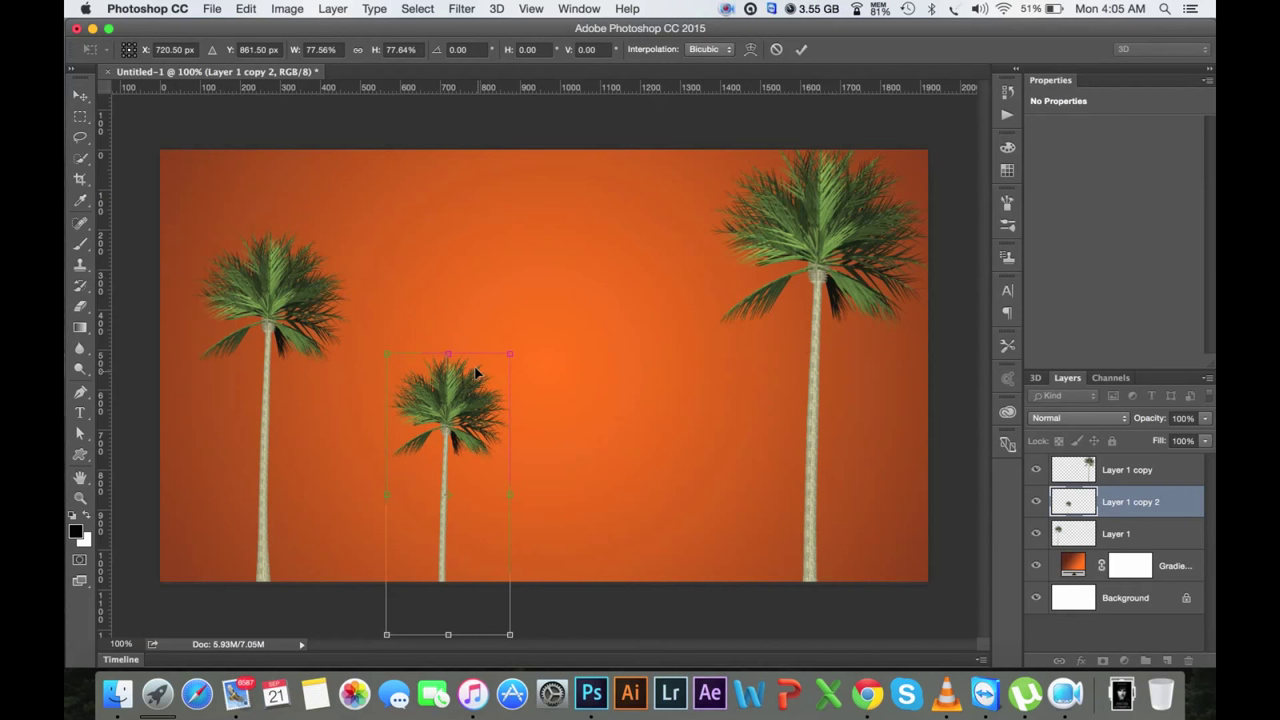
pyautogui.press('Return')
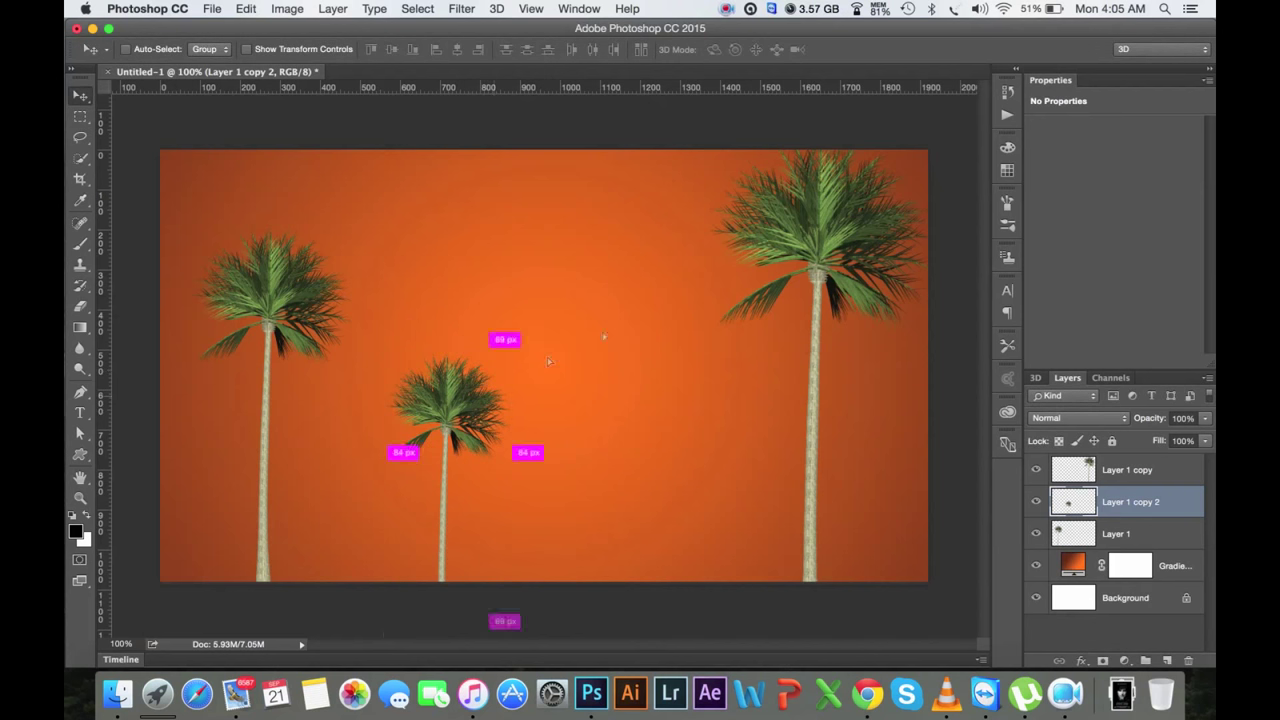
# Step: Add another palm copy further right, flipped horizontally and tilted about 5 degrees
pyautogui.moveTo(549, 361)
pyautogui.mouseDown()
pyautogui.moveTo(688, 327)
pyautogui.moveTo(720, 255)
pyautogui.mouseUp()
pyautogui.hotkey('ctrl', 't')
pyautogui.rightClick(682, 327)
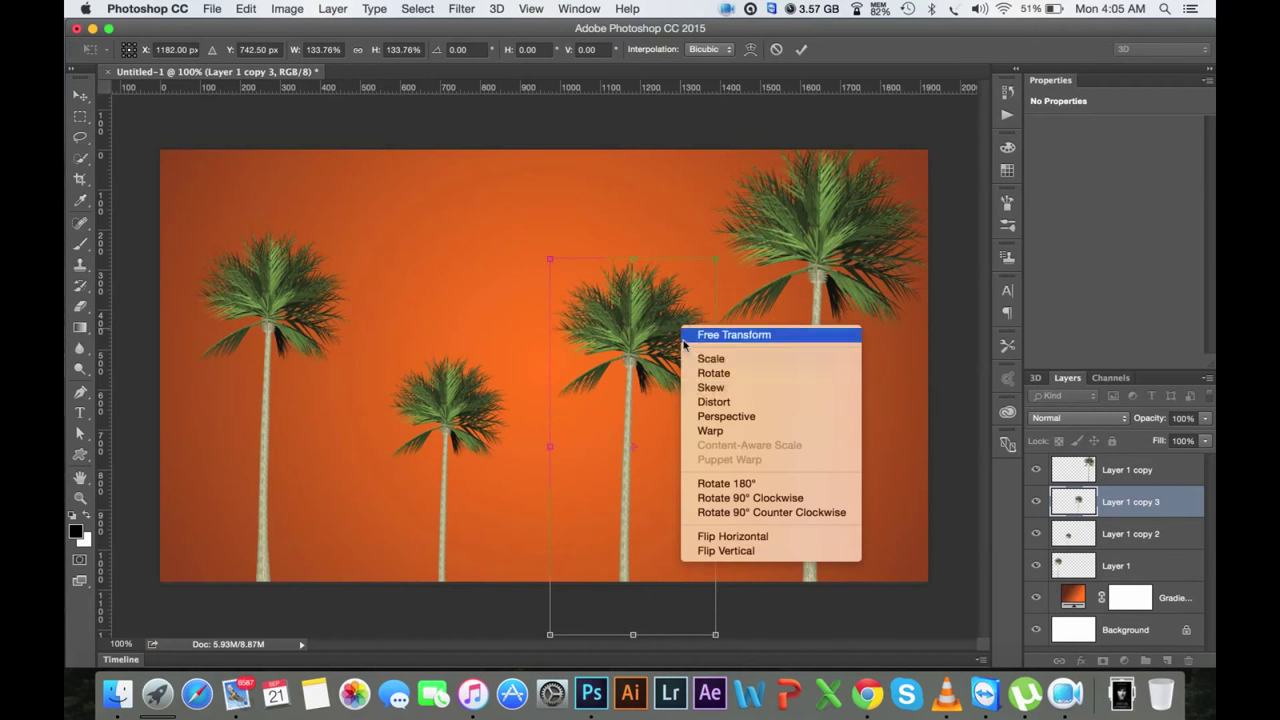
pyautogui.click(740, 536)
pyautogui.moveTo(657, 427); pyautogui.dragTo(662, 476)
pyautogui.moveTo(736, 430); pyautogui.dragTo(703, 427)
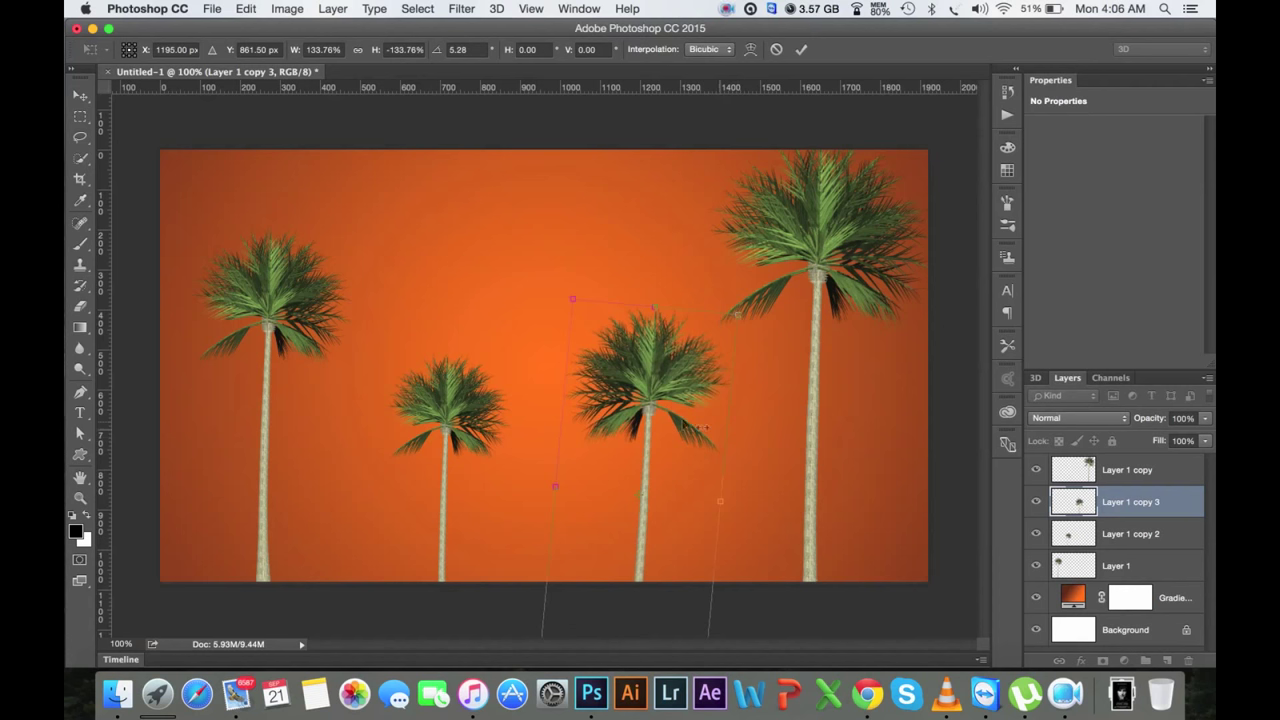
pyautogui.press('Return')
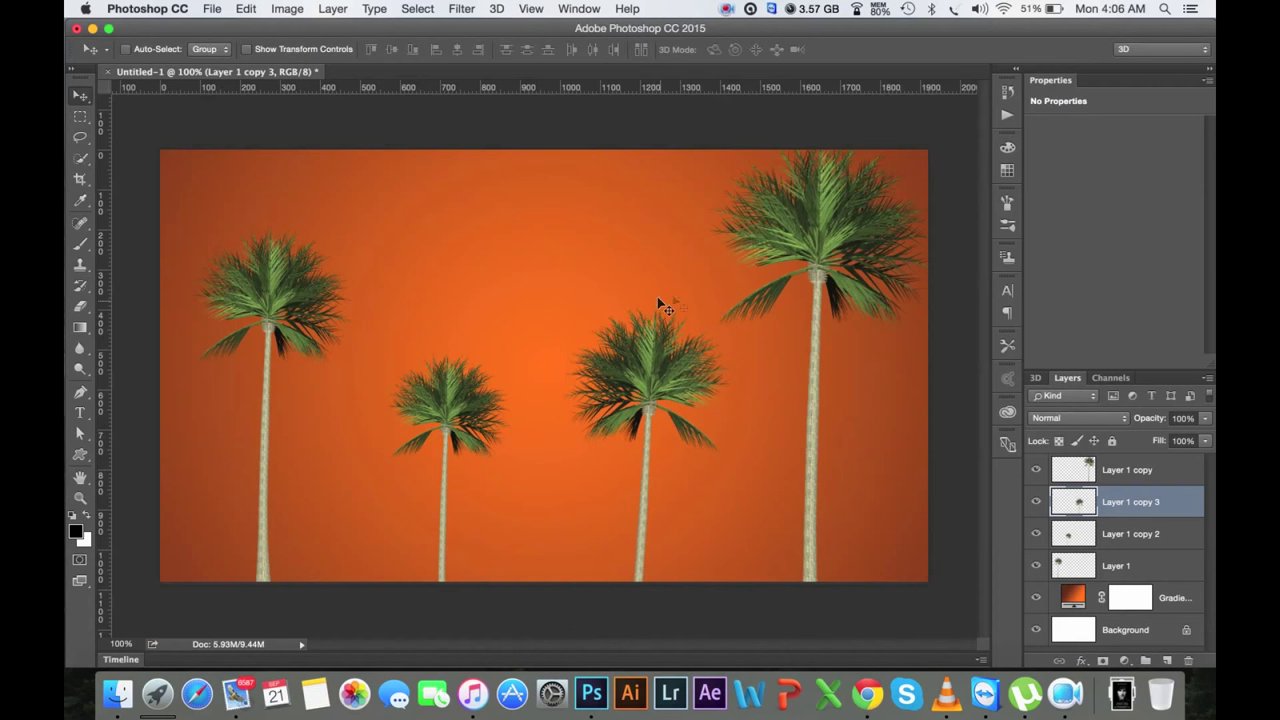
pyautogui.click(1103, 474)
# Step: Set the four palm layers to Soft Light and shift them slightly left
pyautogui.keyDown('shift'); pyautogui.click(1128, 558); pyautogui.keyUp('shift')
pyautogui.click(1100, 417)
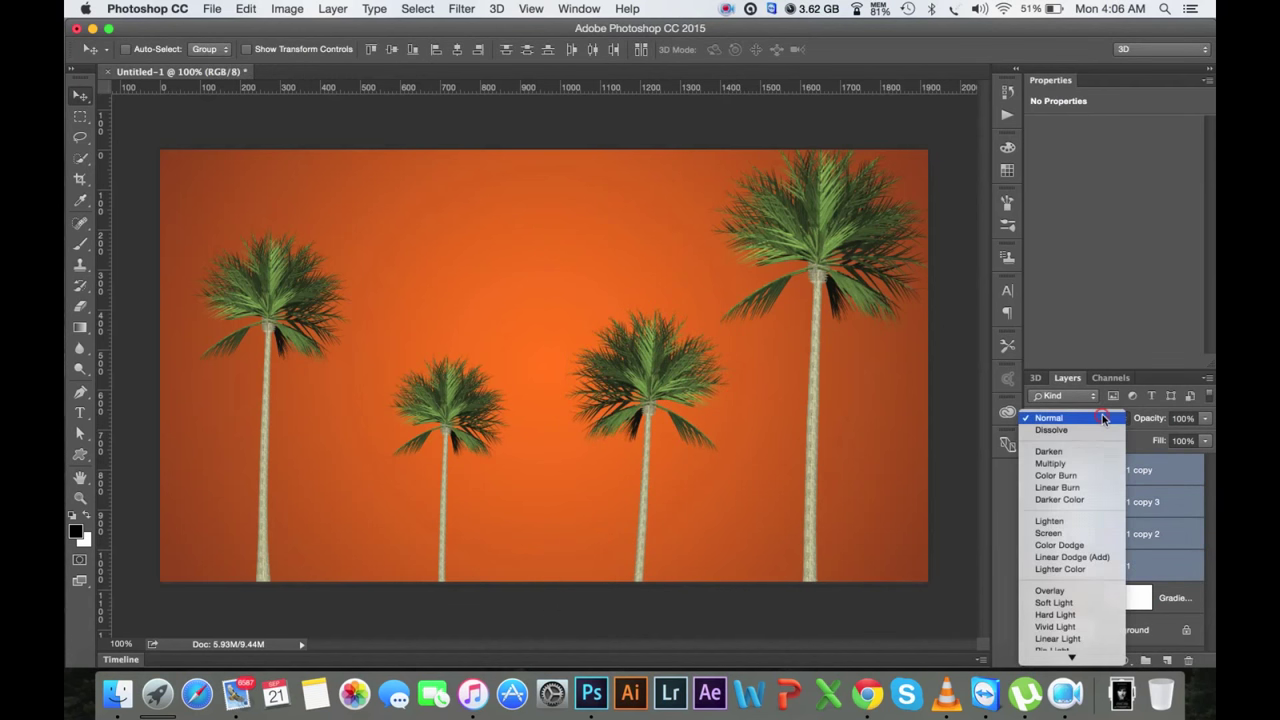
pyautogui.click(1054, 603)
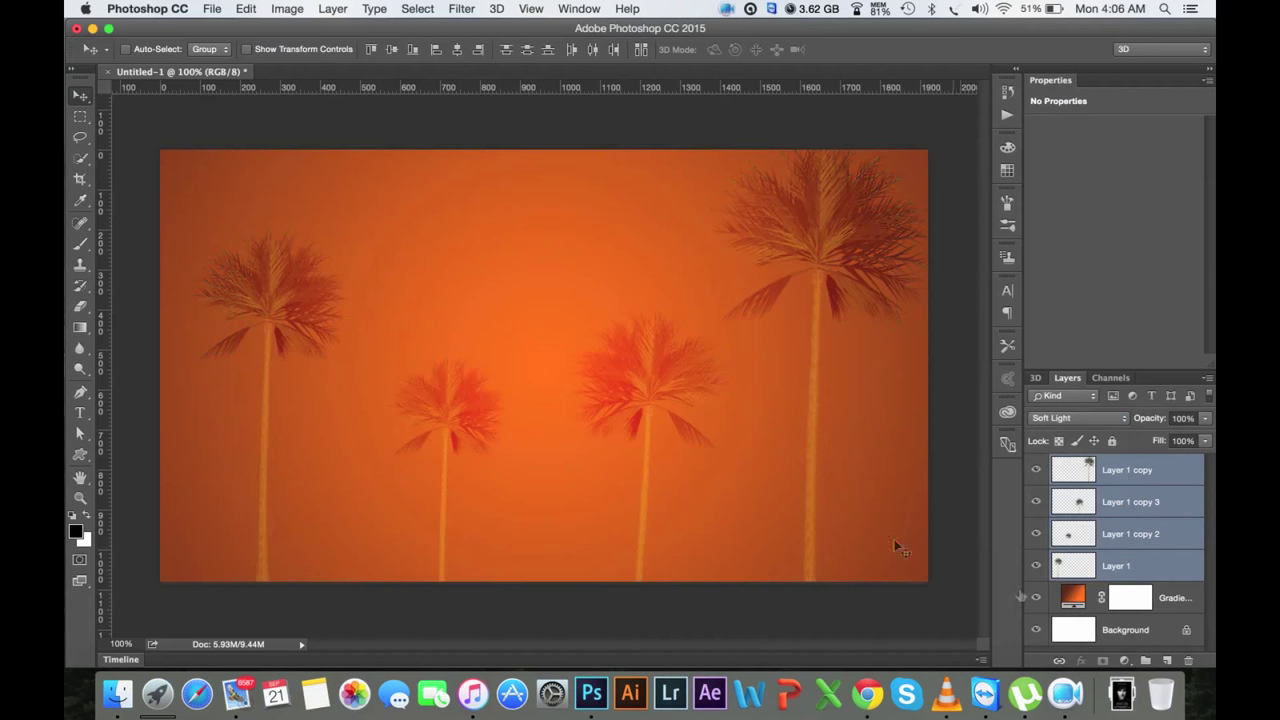
pyautogui.moveTo(756, 458); pyautogui.dragTo(739, 470)
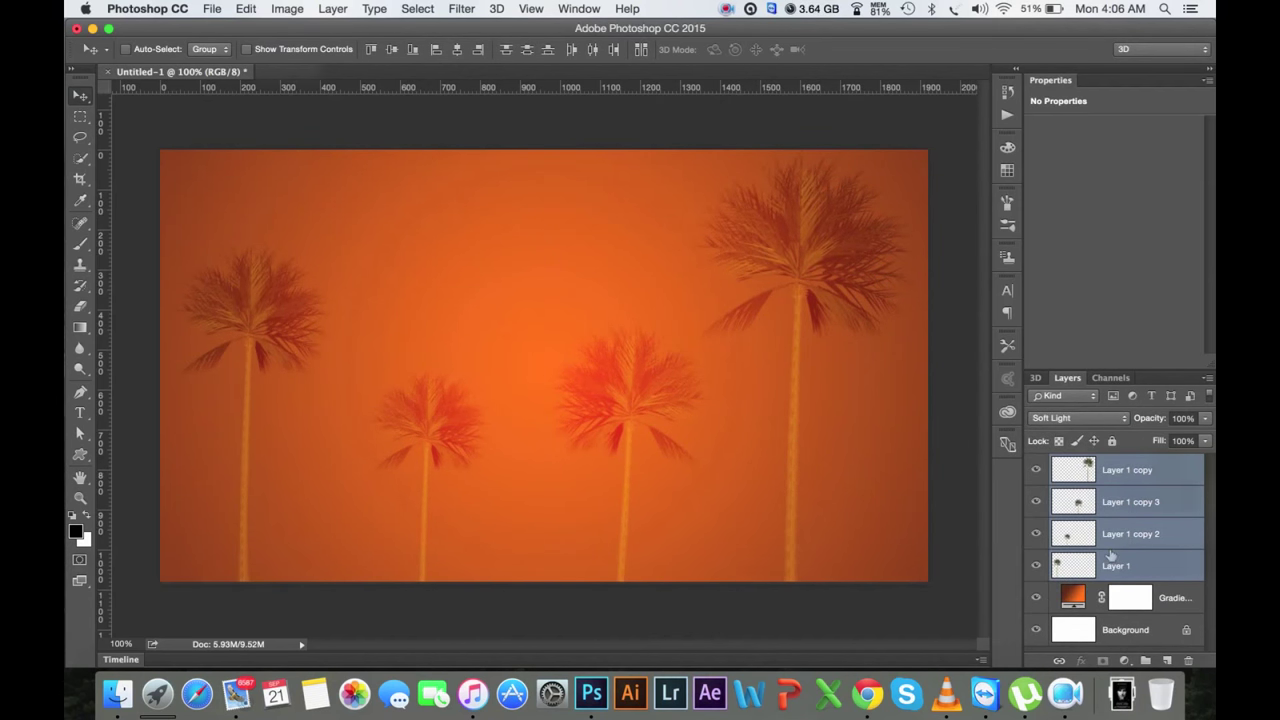
# Step: Copy the small palm and enlarge the copy to about 207% as a tall palm
pyautogui.click(1110, 538)
pyautogui.moveTo(651, 418)
pyautogui.mouseDown()
pyautogui.moveTo(600, 380)
pyautogui.moveTo(565, 393)
pyautogui.mouseUp()
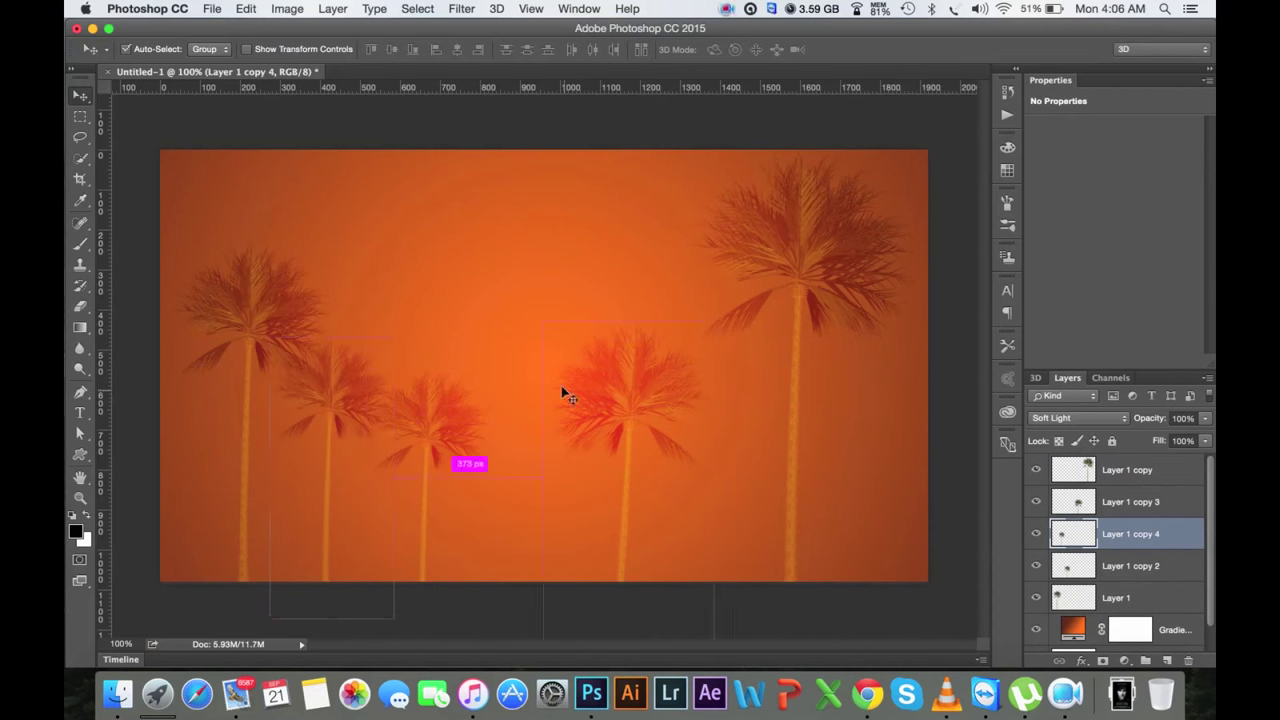
pyautogui.hotkey('ctrl', 't')
pyautogui.moveTo(396, 344)
pyautogui.mouseDown()
pyautogui.moveTo(543, 190)
pyautogui.moveTo(528, 88)
pyautogui.mouseUp()
pyautogui.moveTo(442, 250)
pyautogui.mouseDown()
pyautogui.moveTo(480, 288)
pyautogui.moveTo(464, 309)
pyautogui.mouseUp()
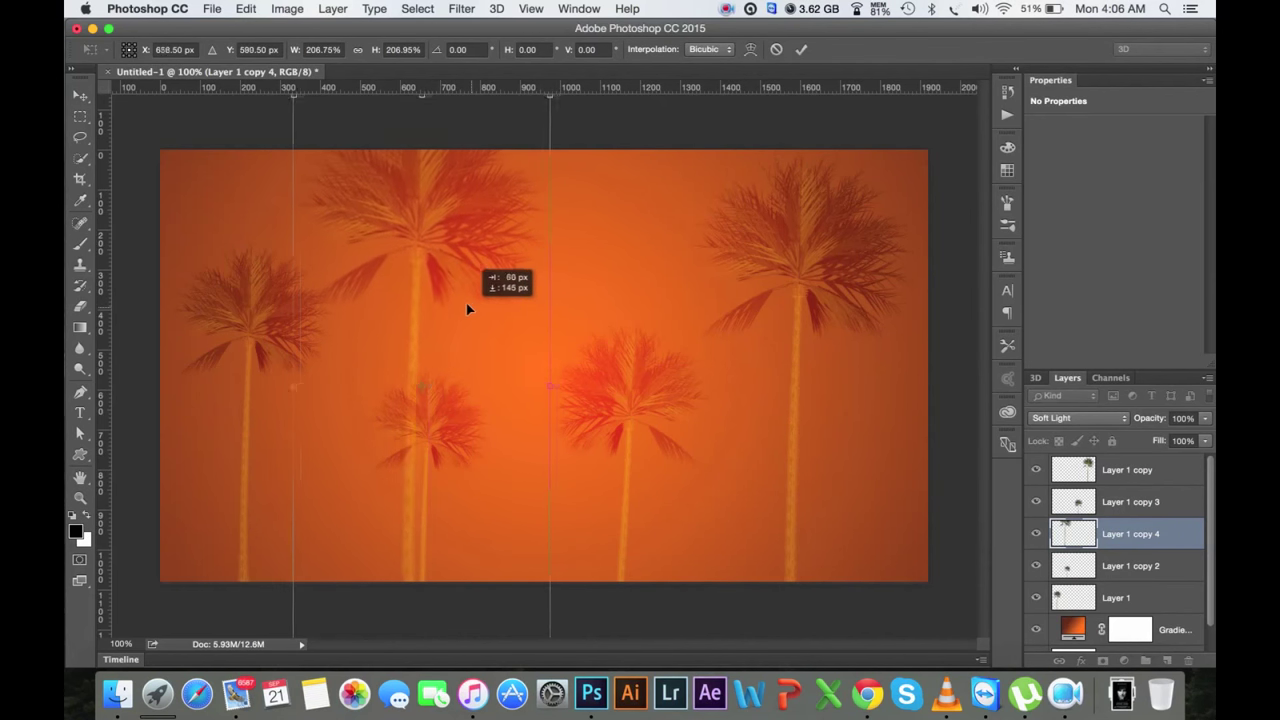
pyautogui.press('Return')
pyautogui.moveTo(458, 247)
pyautogui.mouseDown()
pyautogui.moveTo(462, 263)
pyautogui.moveTo(462, 234)
pyautogui.mouseUp()
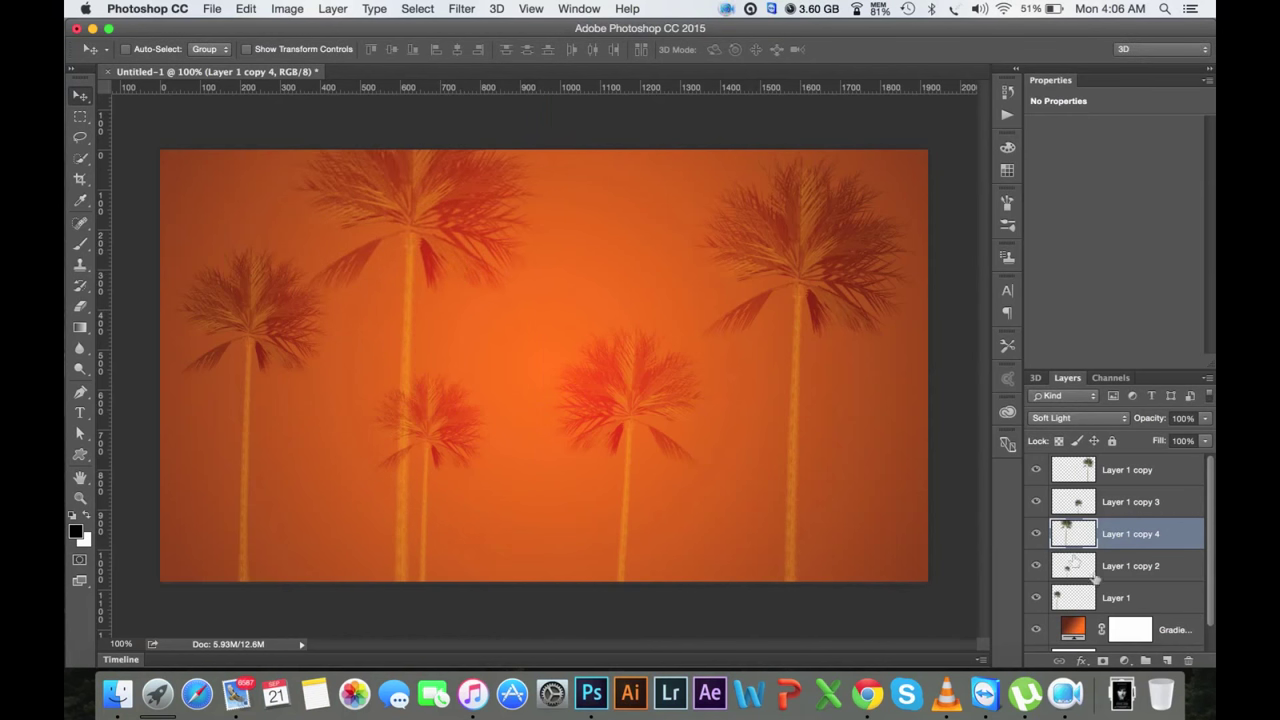
# Step: Add a palm copy at the lower left, shrunk to about 65%
pyautogui.click(1120, 568)
pyautogui.moveTo(530, 492); pyautogui.dragTo(562, 517)
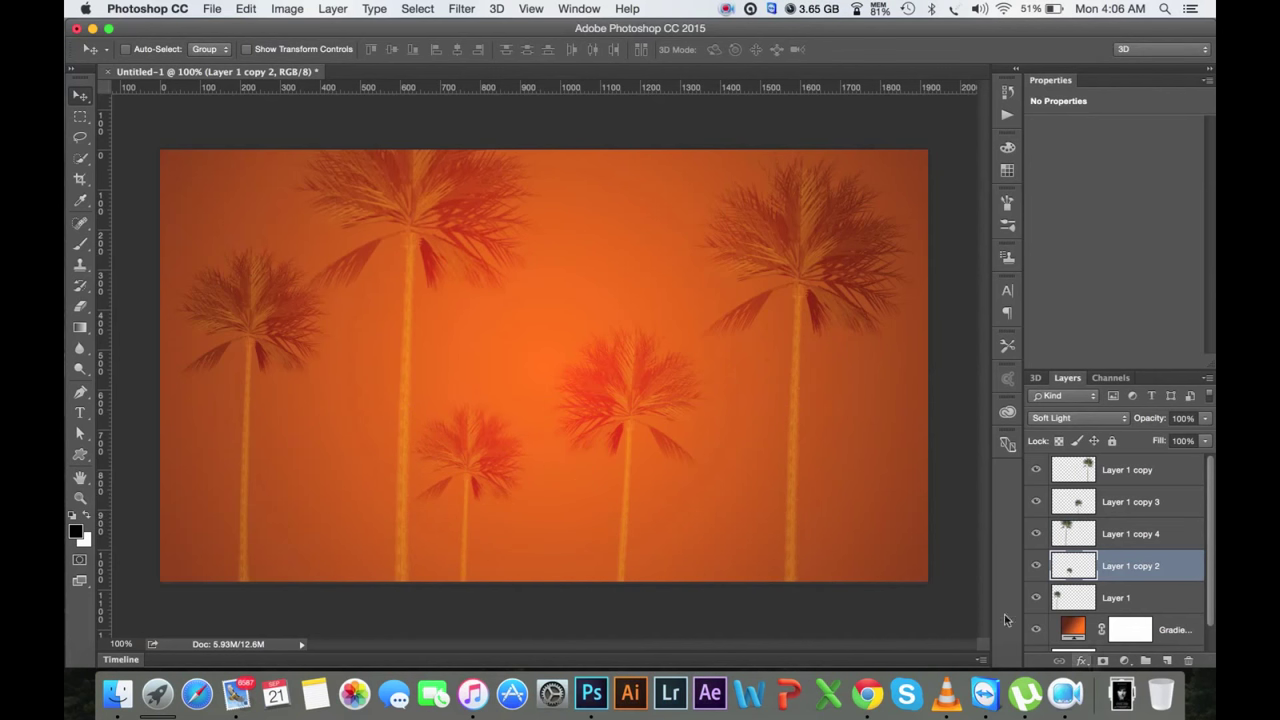
pyautogui.moveTo(815, 310)
pyautogui.mouseDown()
pyautogui.moveTo(810, 287)
pyautogui.moveTo(740, 340)
pyautogui.mouseUp()
pyautogui.moveTo(500, 492); pyautogui.dragTo(329, 492)
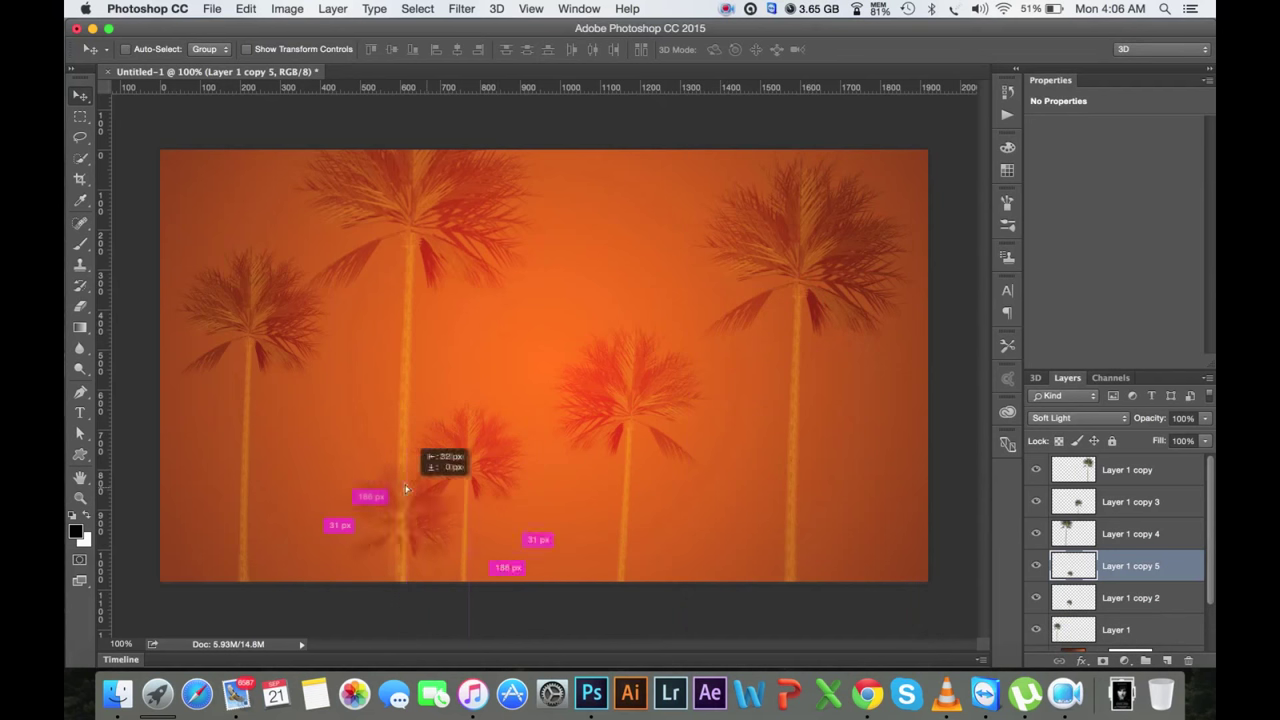
pyautogui.hotkey('ctrl', 't')
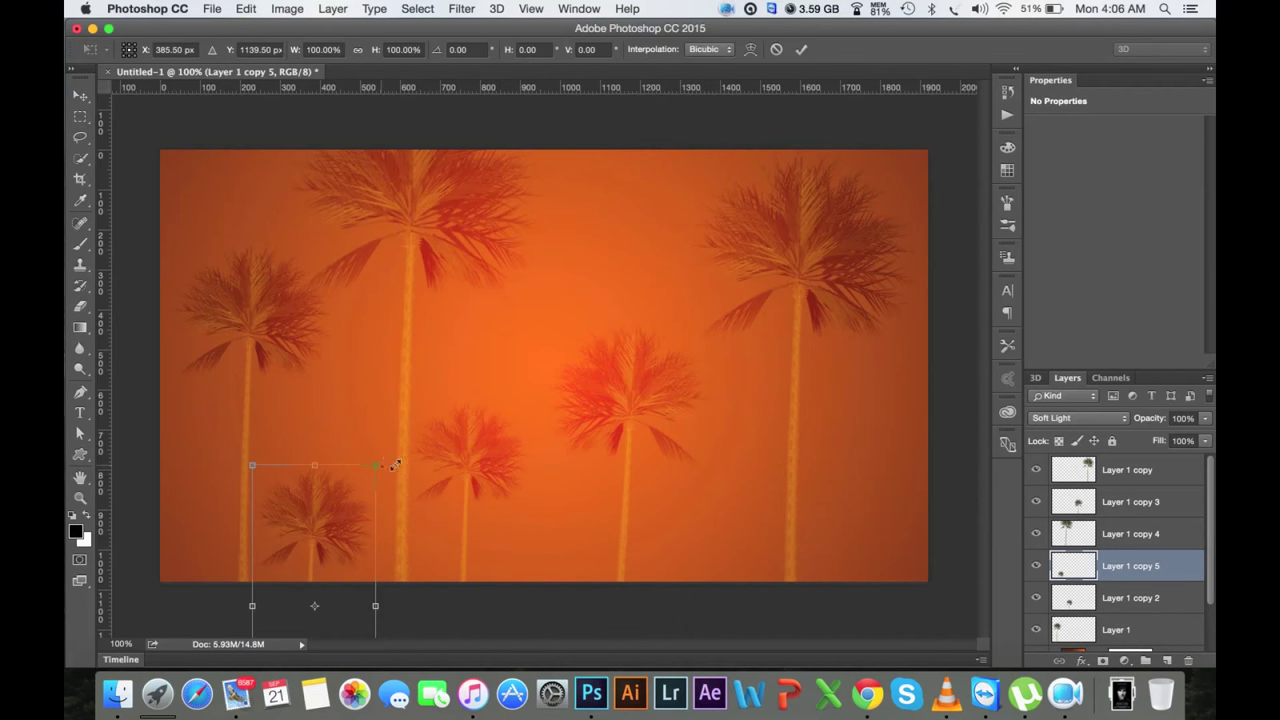
pyautogui.moveTo(376, 464); pyautogui.dragTo(333, 560)
pyautogui.moveTo(288, 603); pyautogui.dragTo(299, 530)
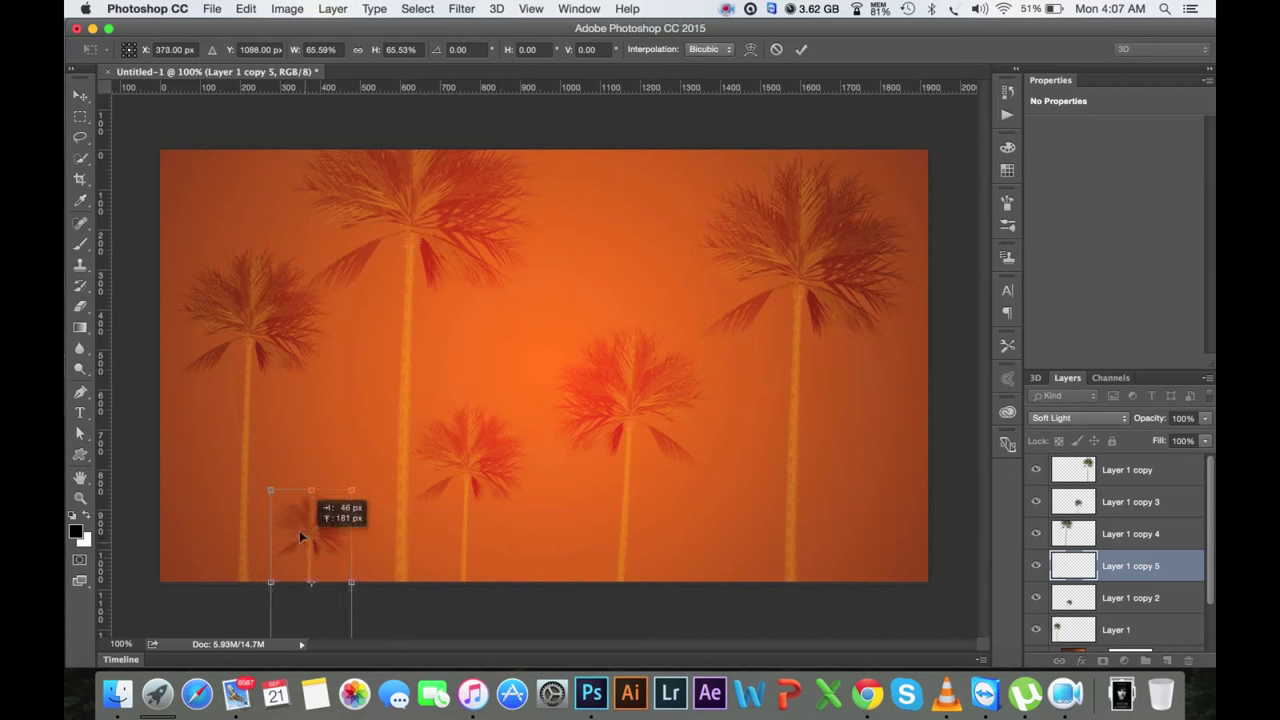
pyautogui.press('Return')
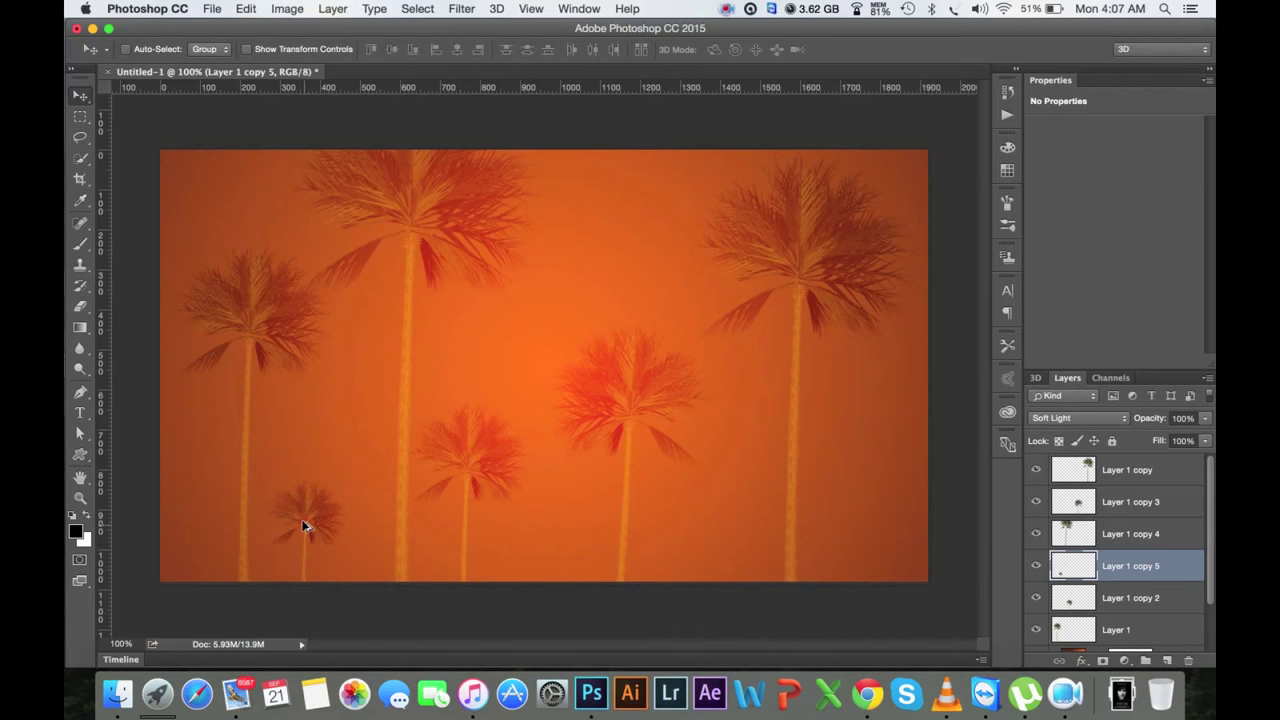
# Step: Add a bottom-right palm enlarged to about 180% and flipped horizontally
pyautogui.moveTo(305, 527)
pyautogui.mouseDown()
pyautogui.moveTo(531, 550)
pyautogui.moveTo(838, 464)
pyautogui.moveTo(881, 474)
pyautogui.mouseUp()
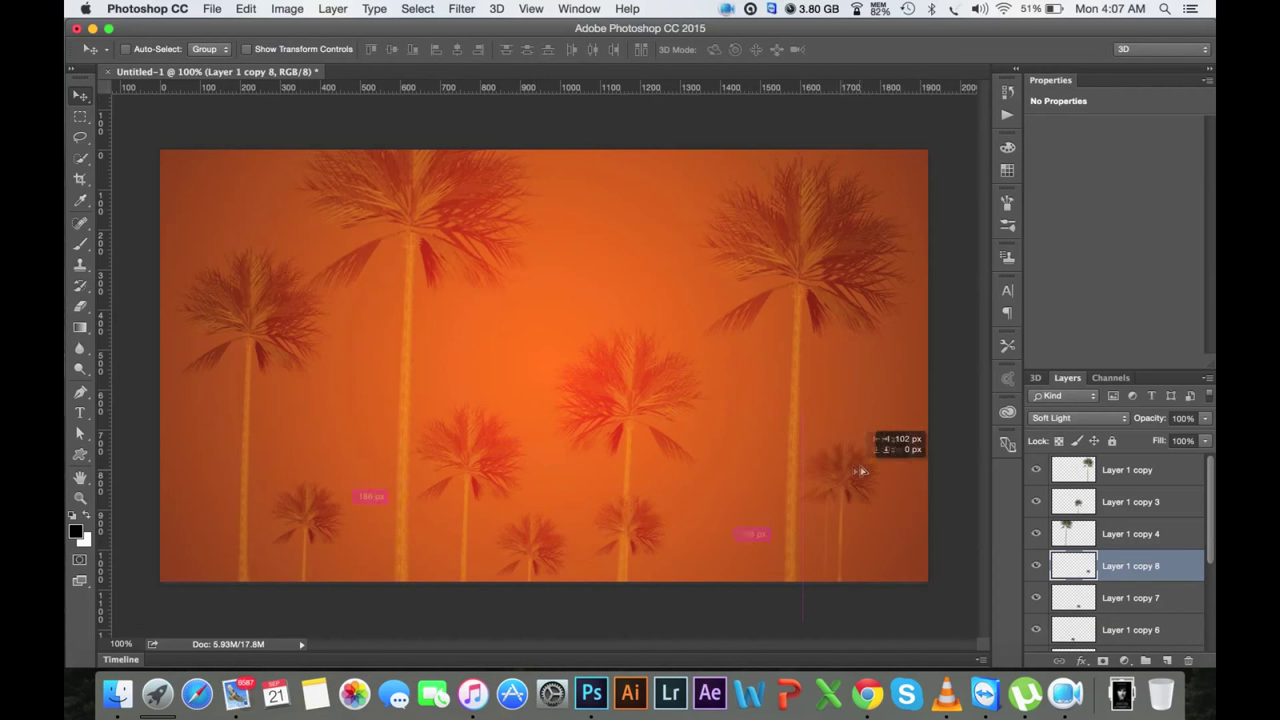
pyautogui.hotkey('ctrl', 't')
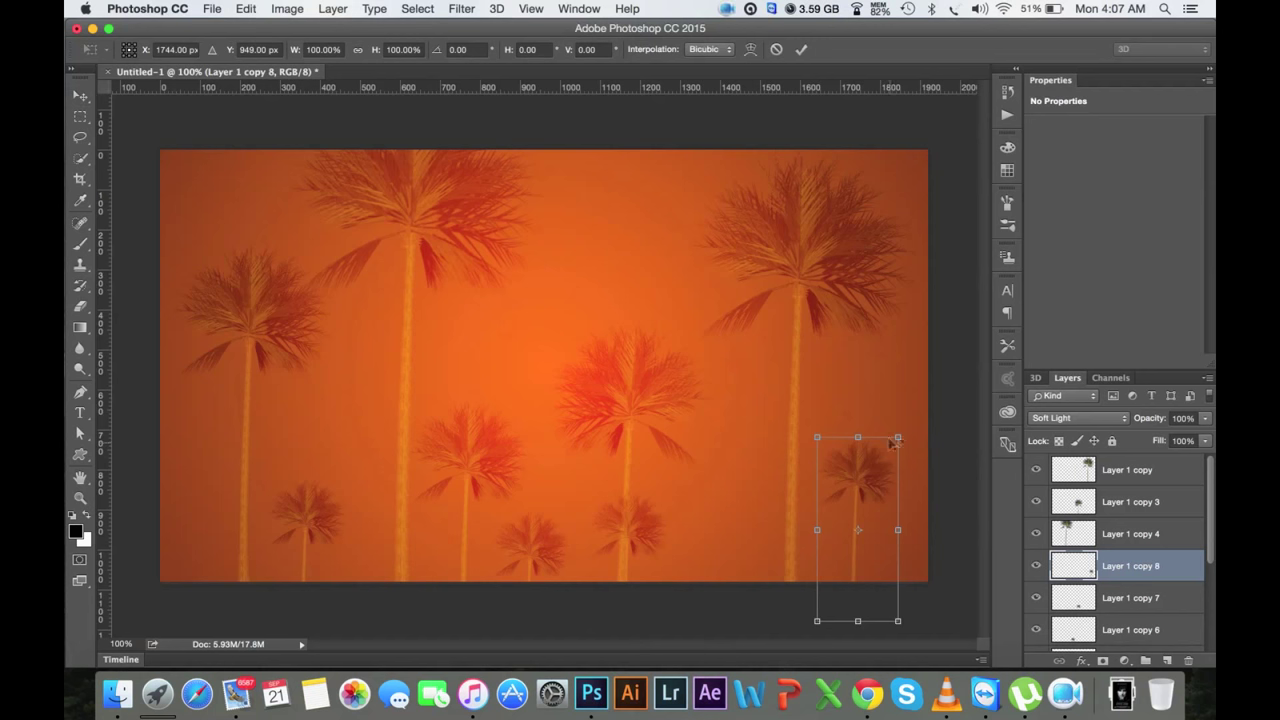
pyautogui.moveTo(901, 440); pyautogui.dragTo(928, 370)
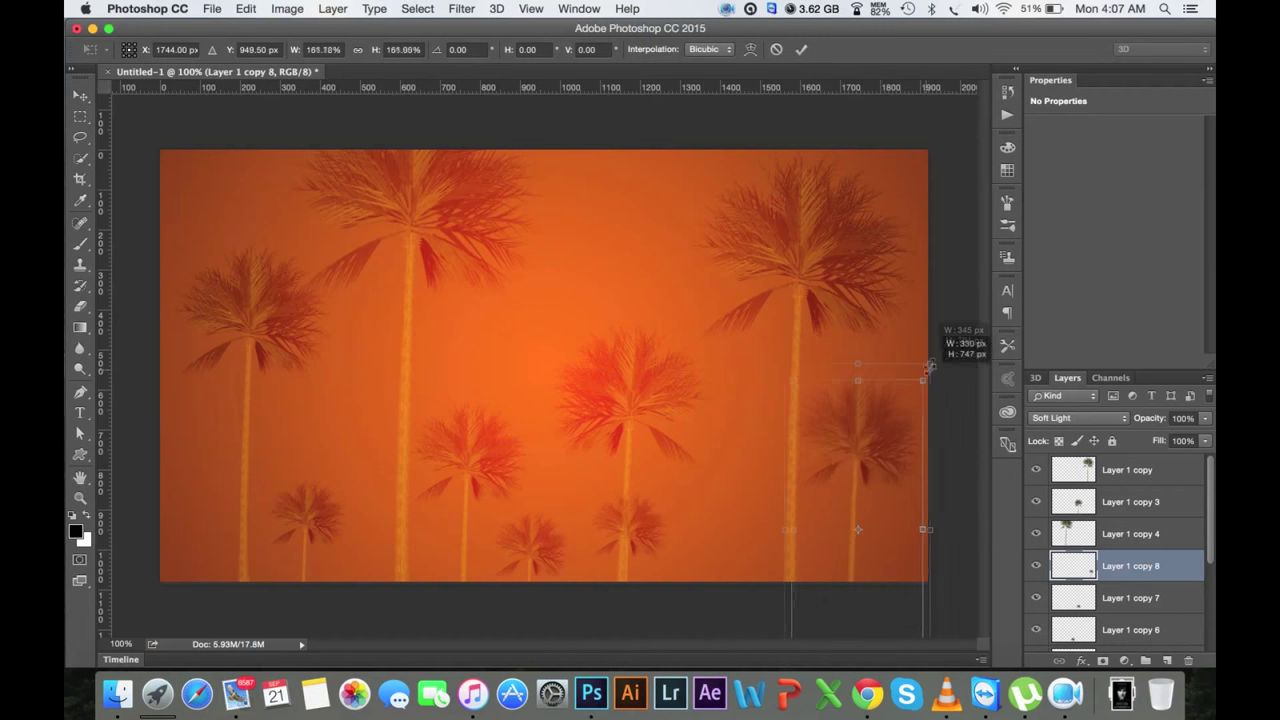
pyautogui.moveTo(864, 436); pyautogui.dragTo(868, 448)
pyautogui.rightClick(866, 430)
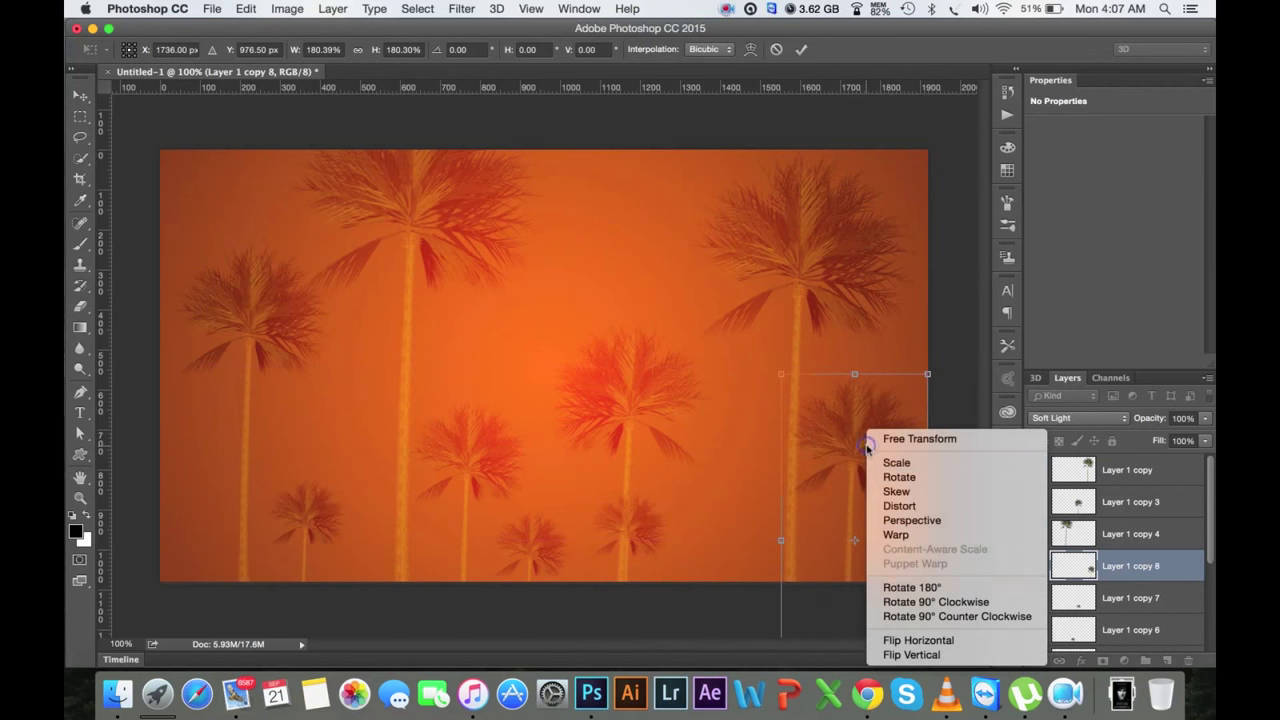
pyautogui.click(906, 637)
pyautogui.moveTo(853, 430); pyautogui.dragTo(880, 470)
pyautogui.press('Return')
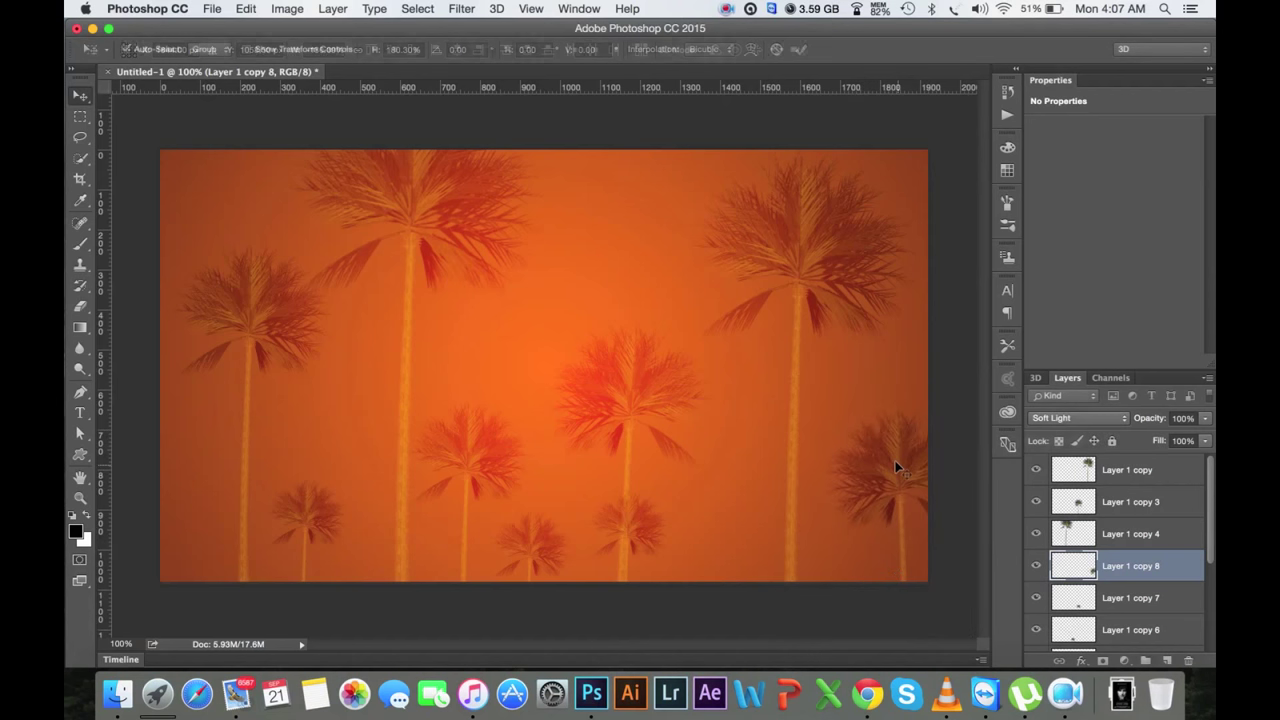
# Step: Move the Layer 1 copy 7 palm near the canvas's left edge
pyautogui.click(1112, 604)
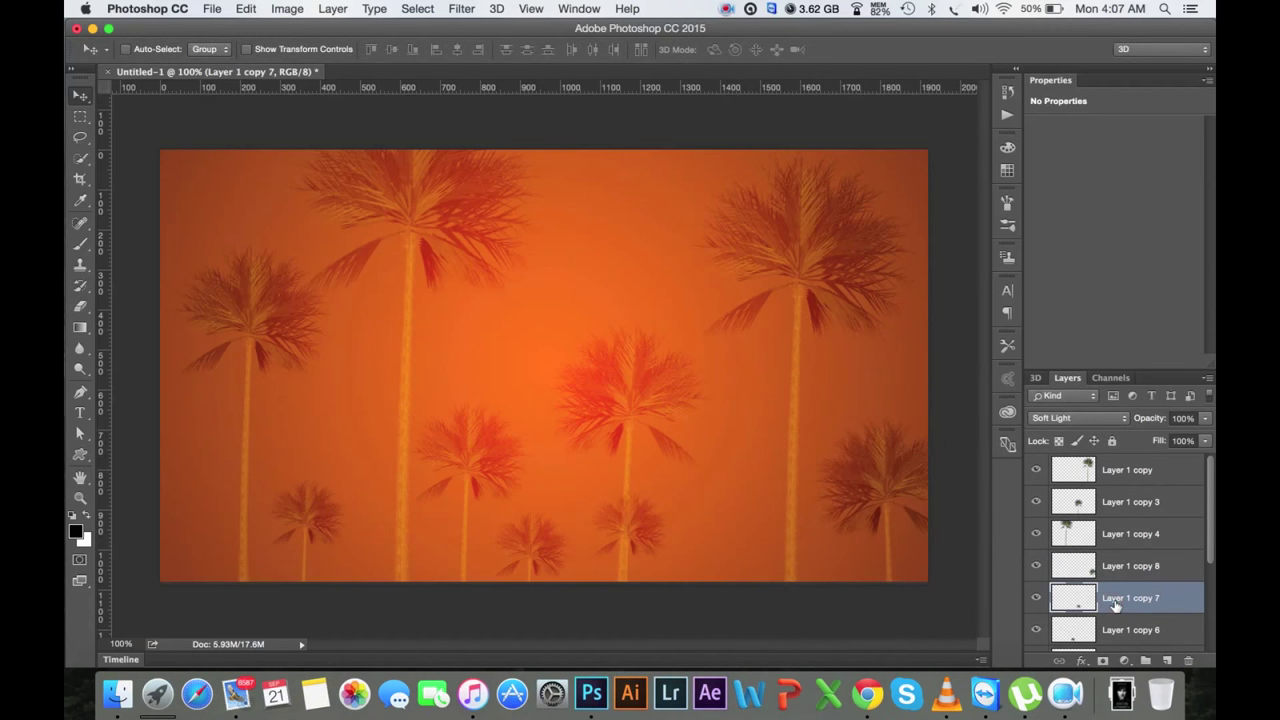
pyautogui.moveTo(655, 523); pyautogui.dragTo(731, 506)
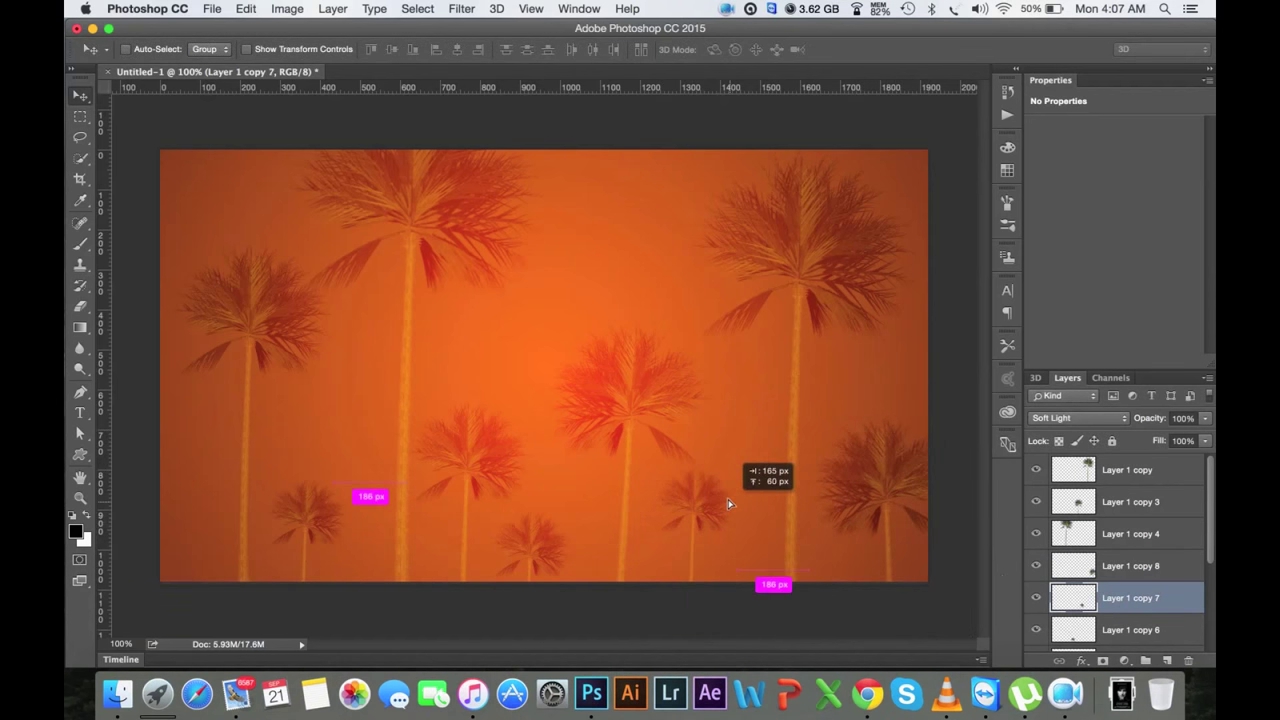
pyautogui.moveTo(729, 510)
pyautogui.mouseDown()
pyautogui.moveTo(210, 515)
pyautogui.moveTo(202, 439)
pyautogui.mouseUp()
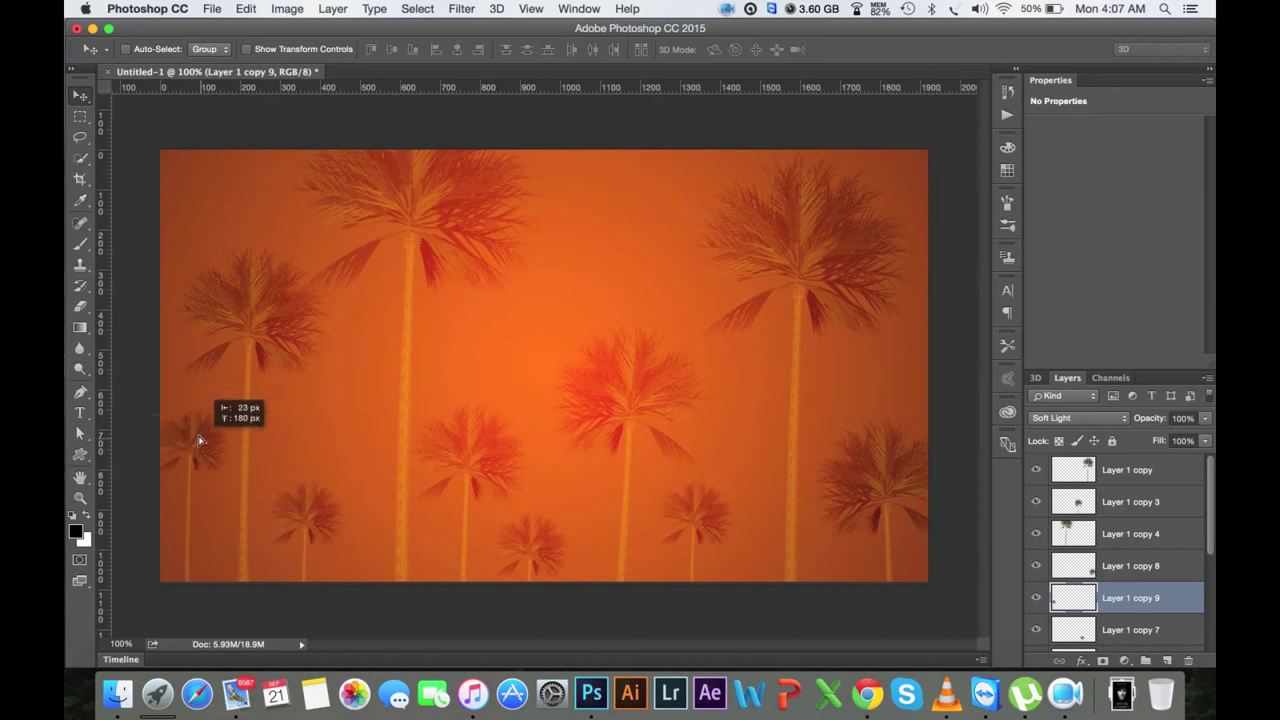
pyautogui.moveTo(202, 439); pyautogui.dragTo(201, 444)
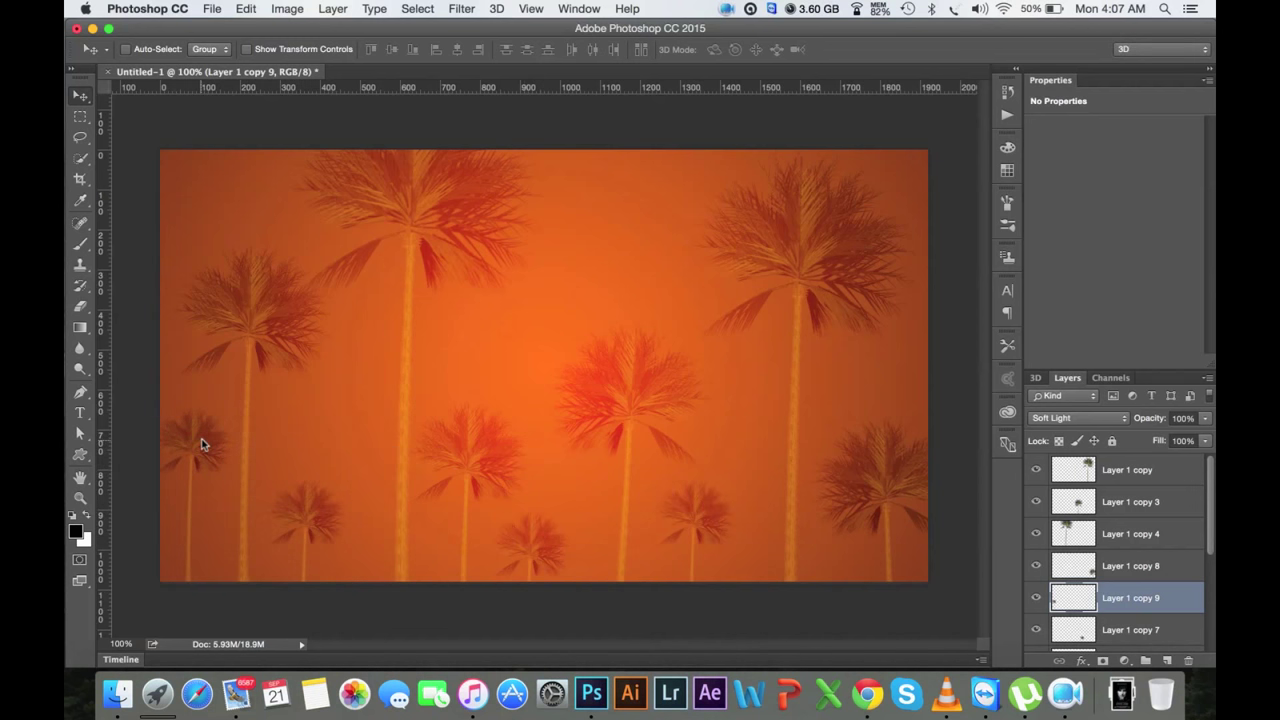
pyautogui.click(1168, 467)
pyautogui.scroll(-5, 1158, 569)
# Step: Group Layer 1 through Layer 1 copy 9 as 'TREE' and set the group to Overlay
pyautogui.keyDown('shift'); pyautogui.click(1157, 569); pyautogui.keyUp('shift')
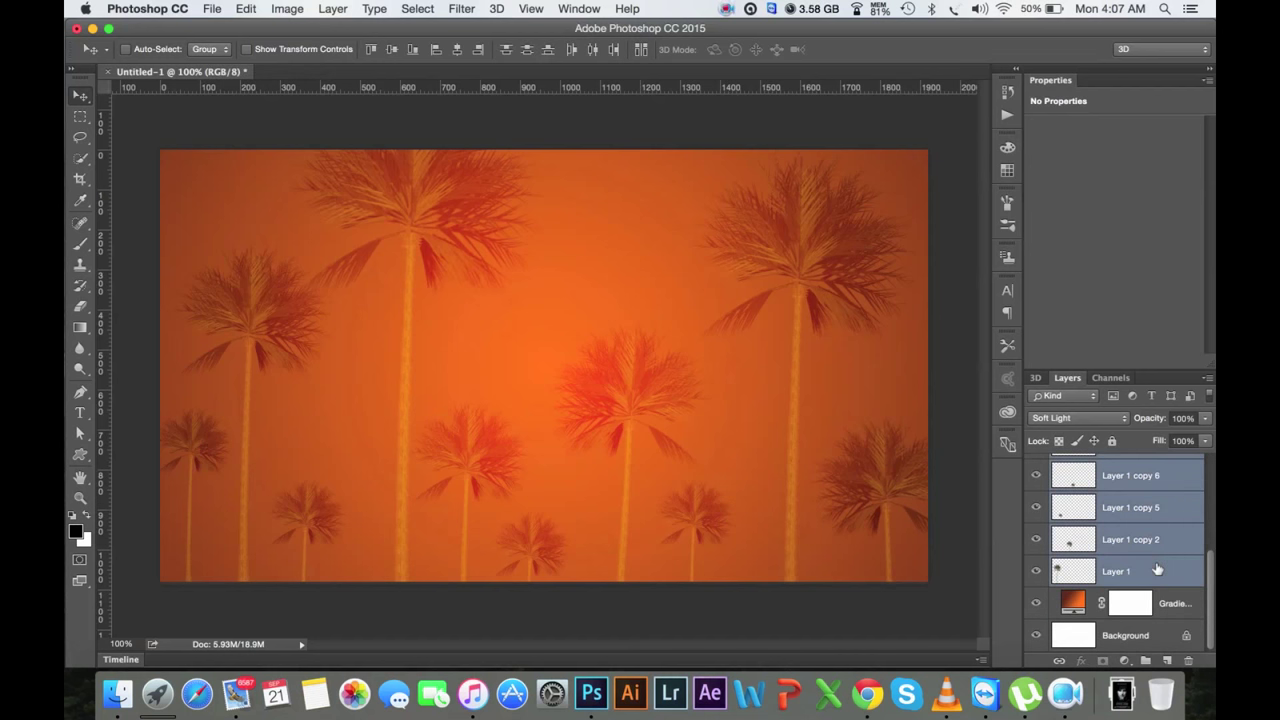
pyautogui.press('super+g')
pyautogui.doubleClick(1096, 463)
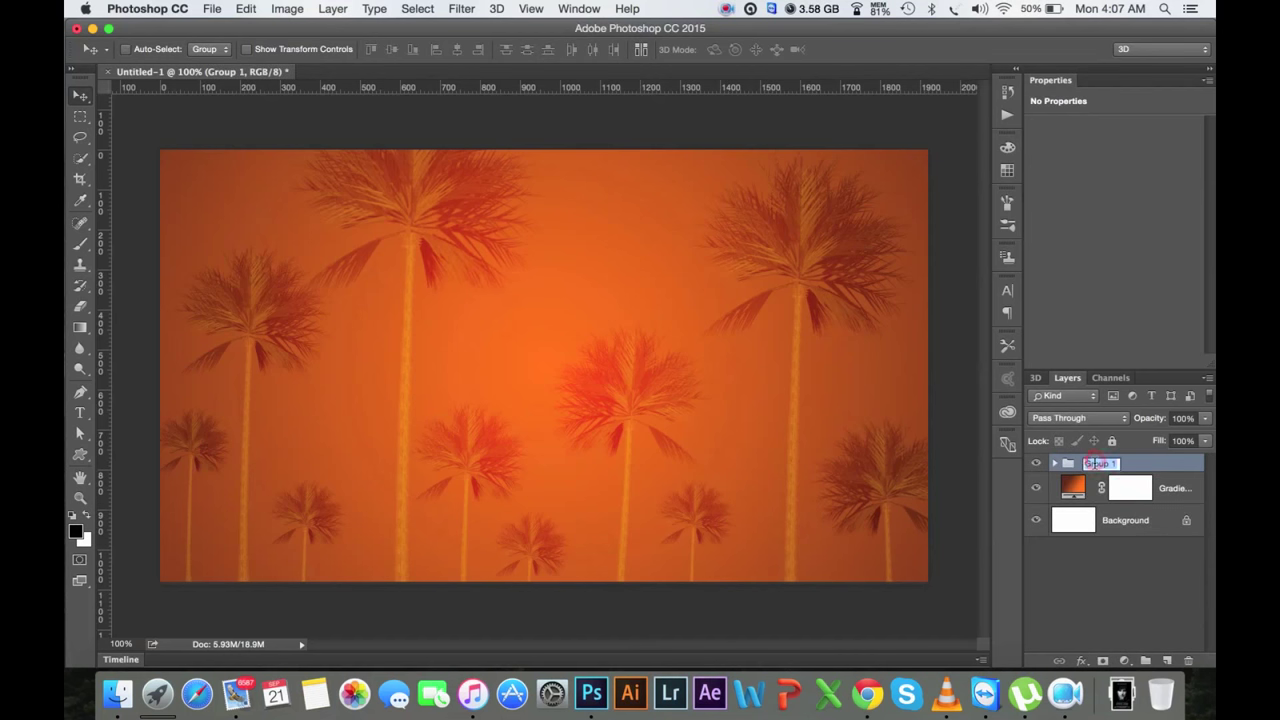
pyautogui.write('P')
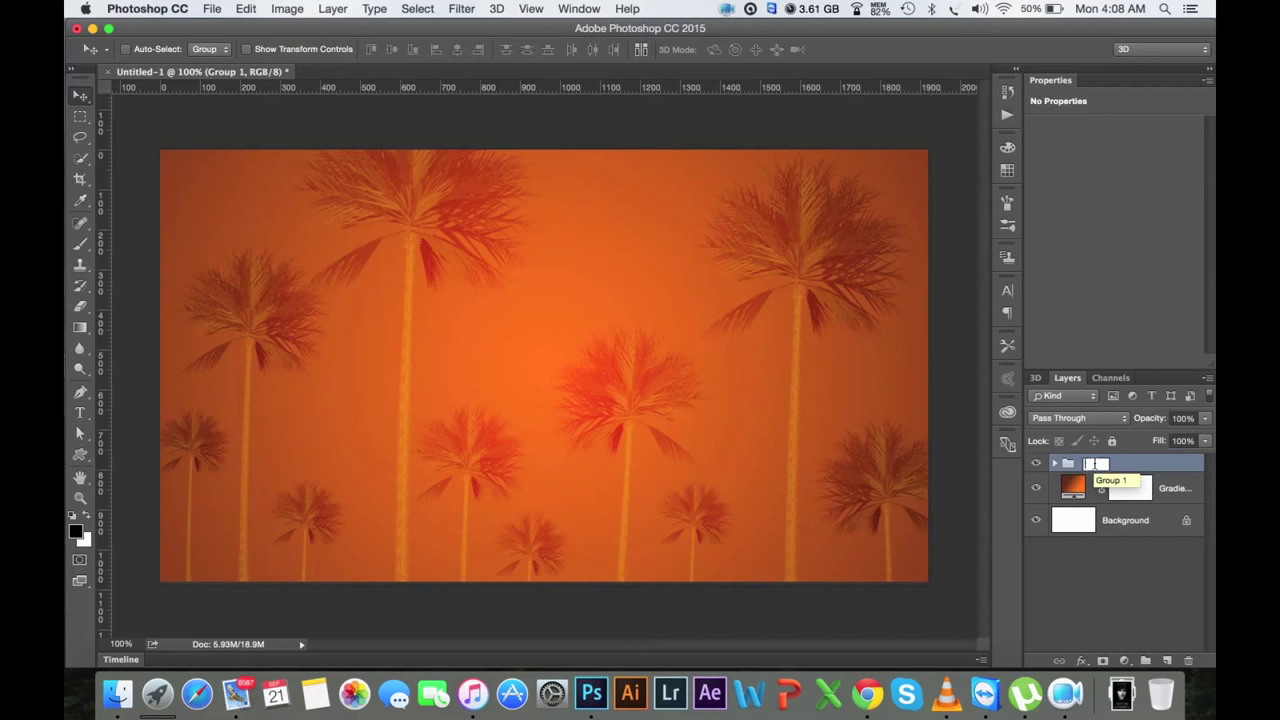
pyautogui.write('TREE')
pyautogui.press('Return')
pyautogui.click(1078, 418)
pyautogui.click(1079, 613)
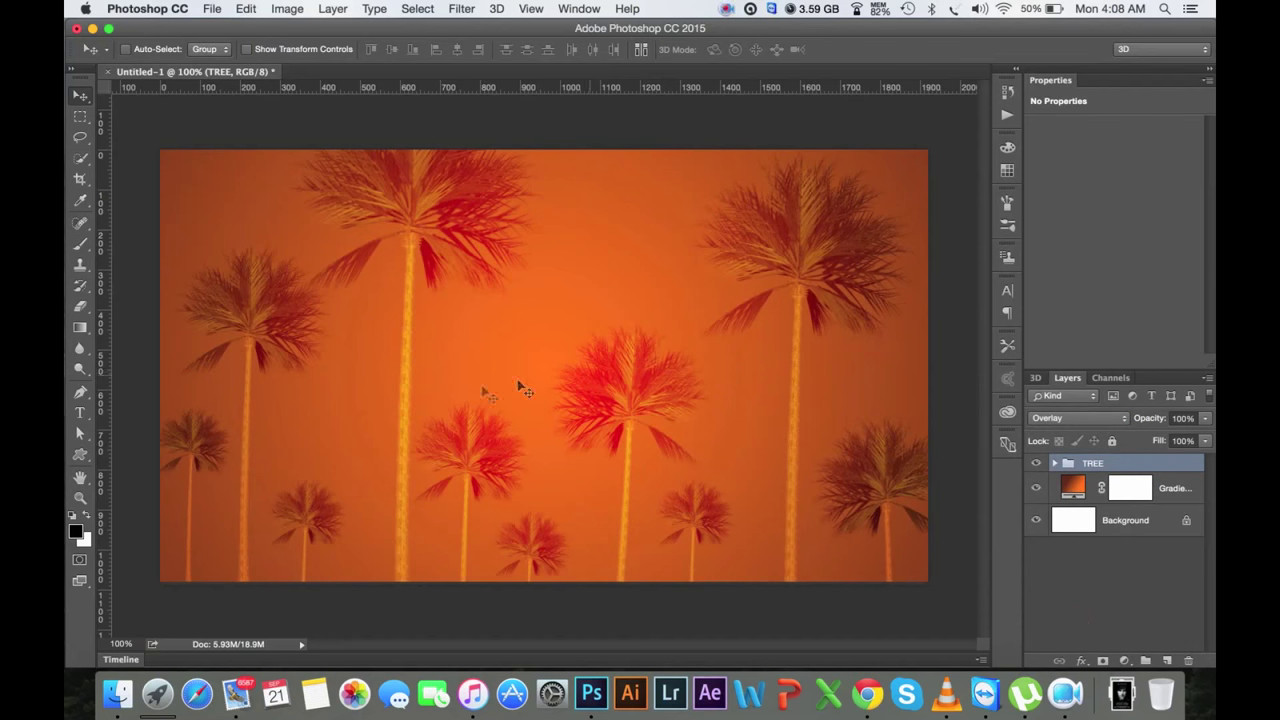
pyautogui.click(82, 414)
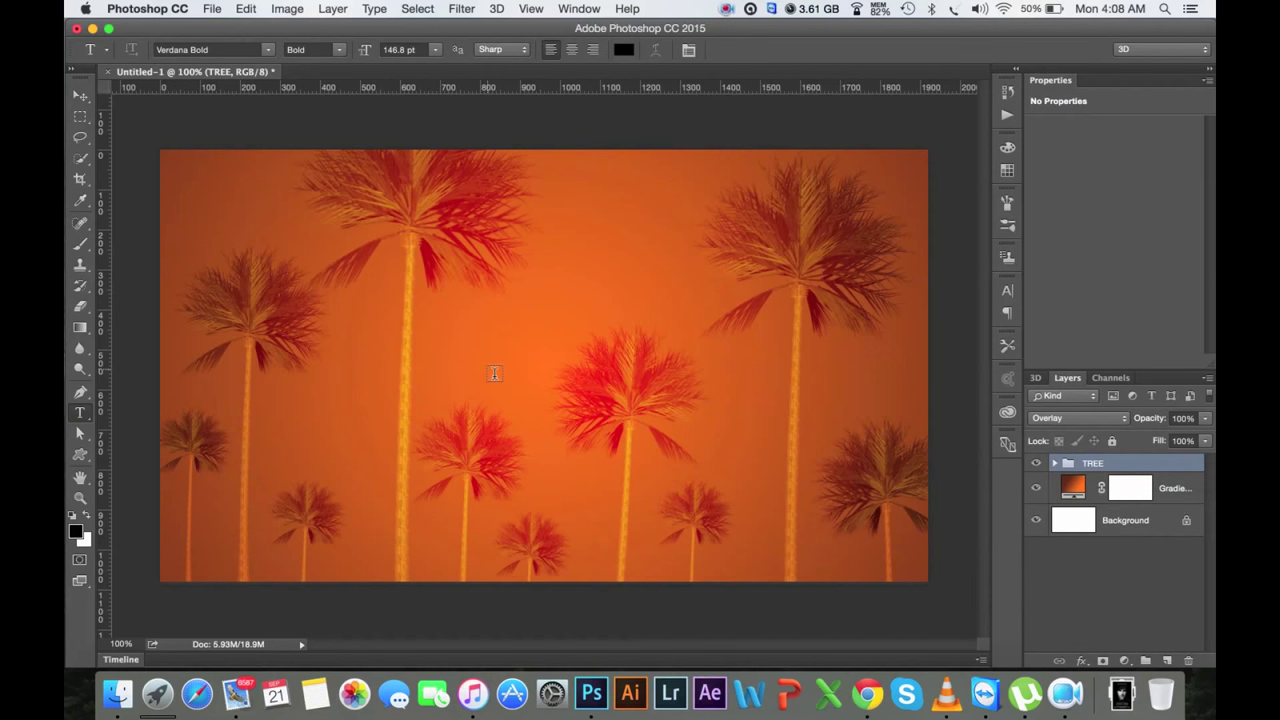
# Step: Type 'GTA' in white near the canvas centre
pyautogui.click(488, 371)
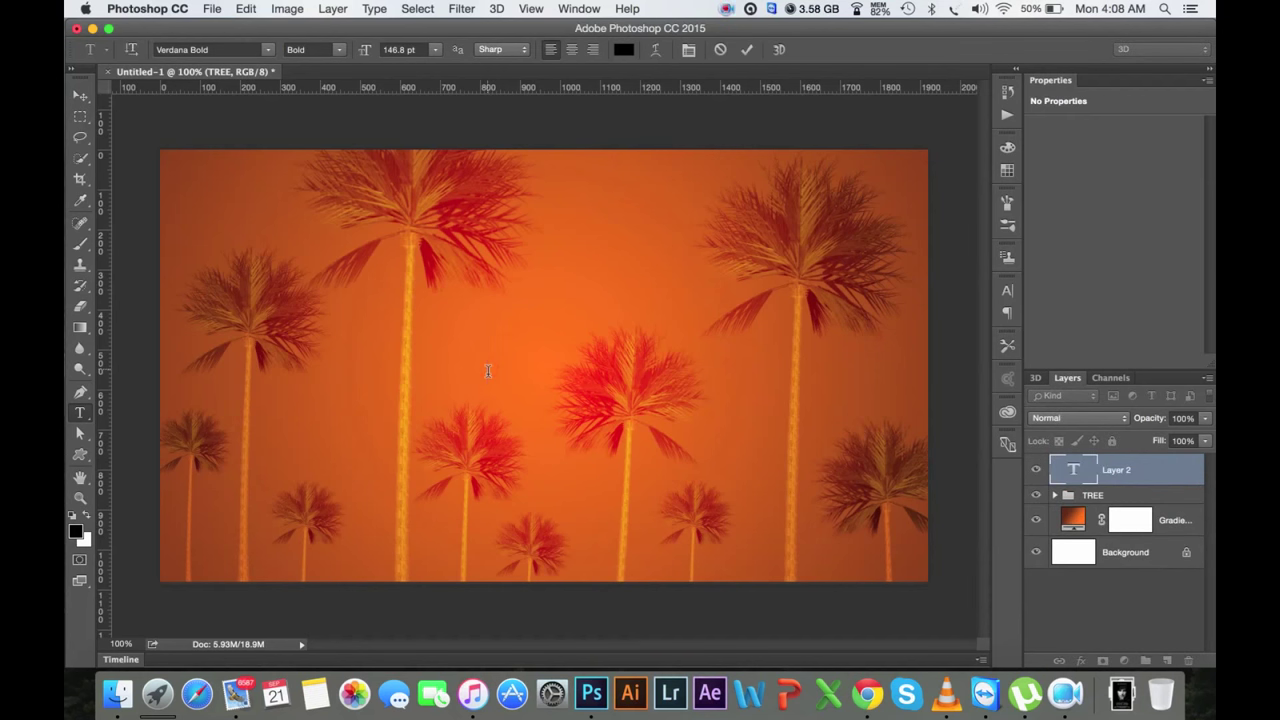
pyautogui.write('GT')
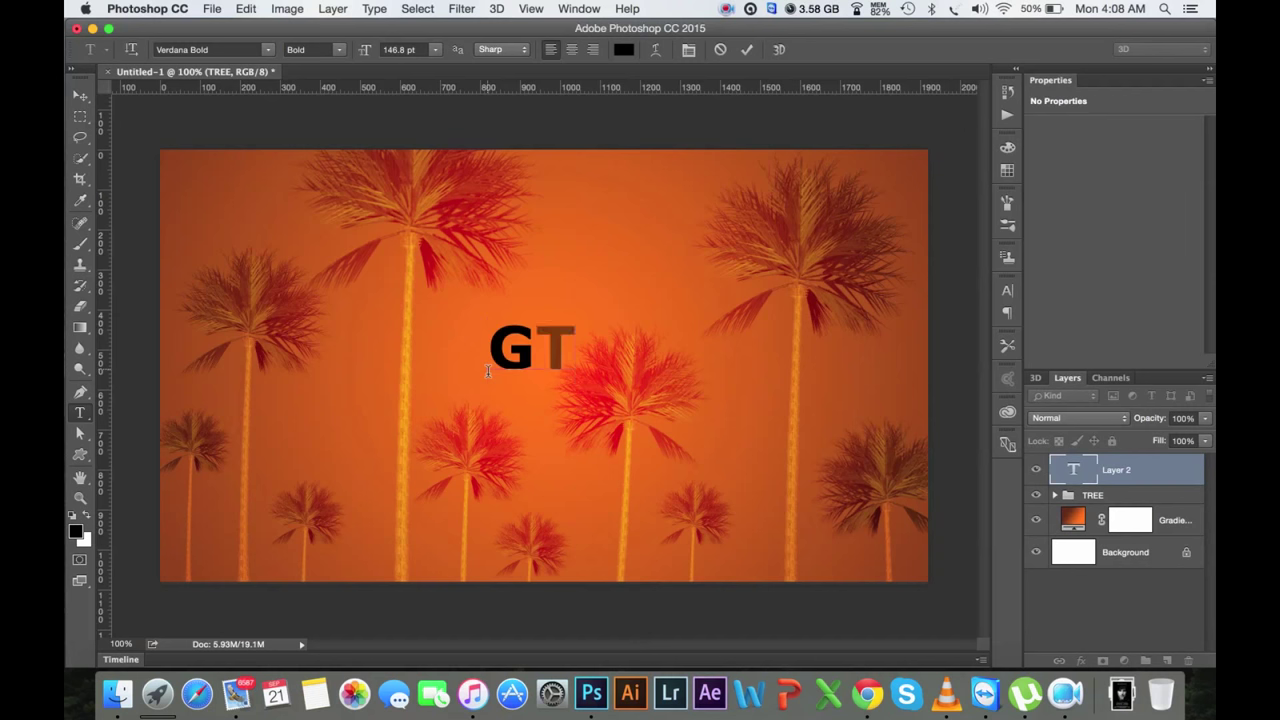
pyautogui.write('A')
pyautogui.press('super+a')
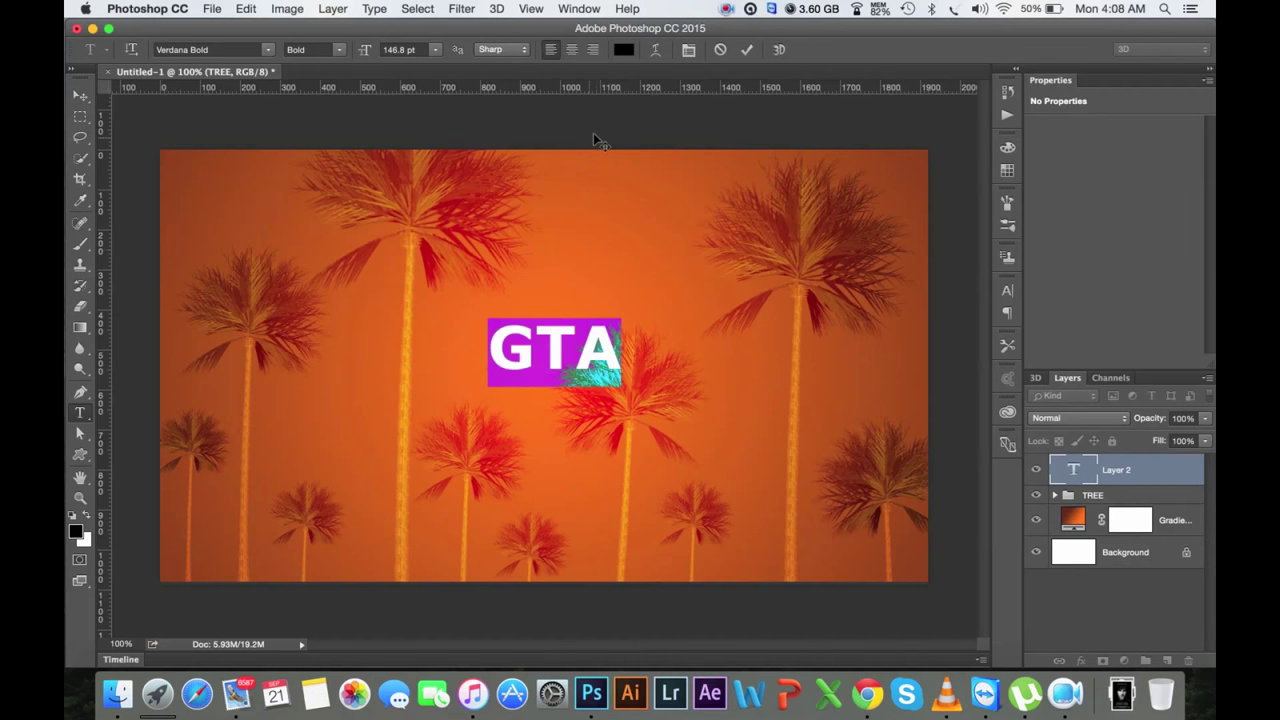
pyautogui.click(623, 50)
pyautogui.moveTo(806, 194); pyautogui.dragTo(782, 160)
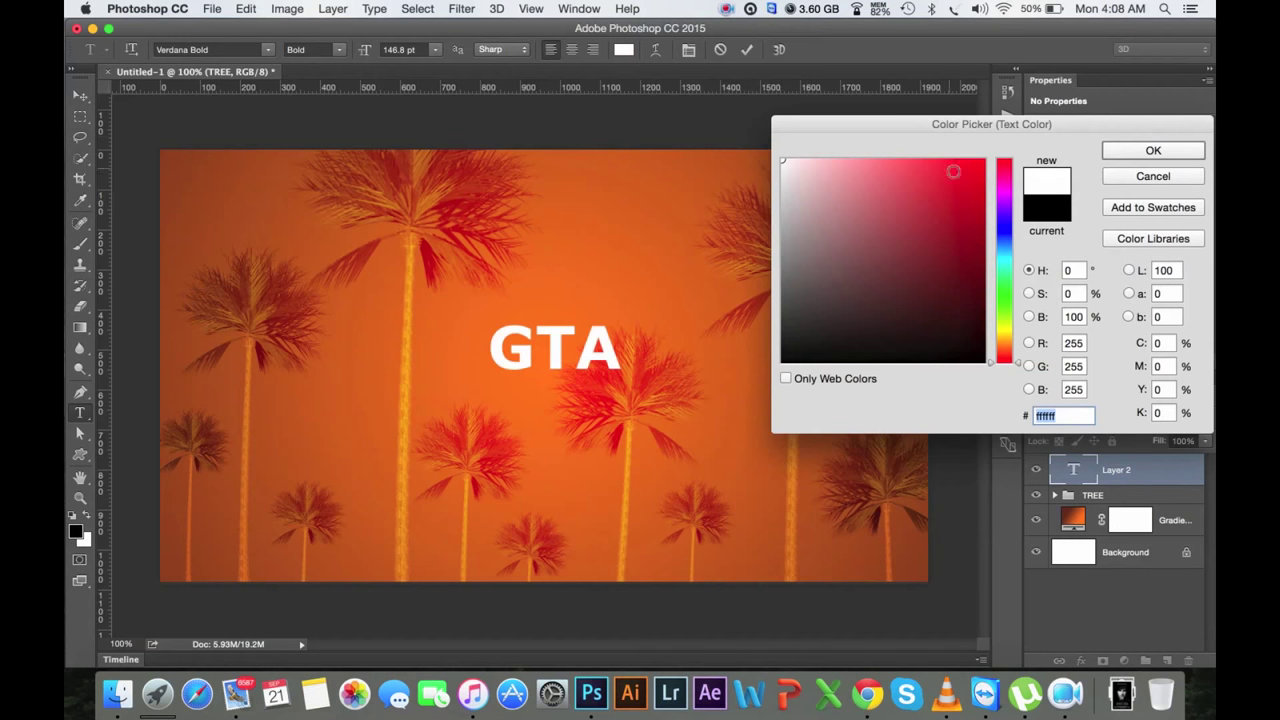
pyautogui.click(1130, 149)
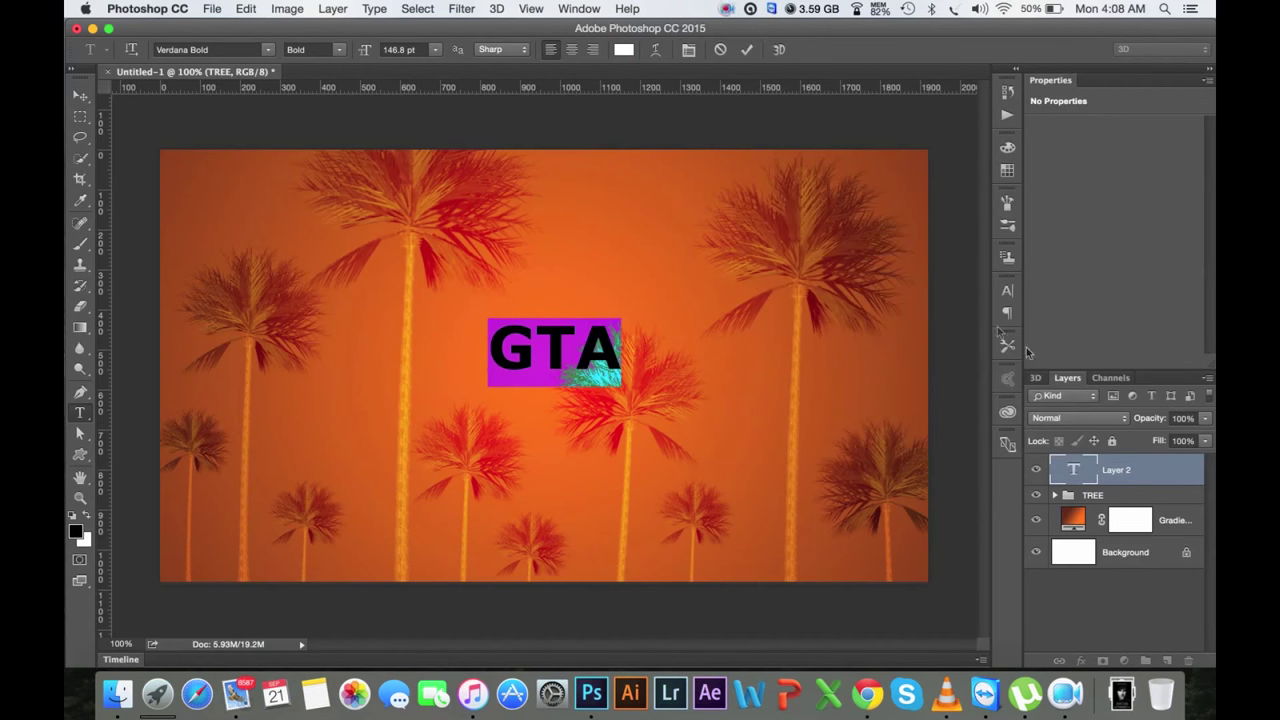
pyautogui.click(1159, 467)
# Step: Give the GTA text a black 10 px outside stroke
pyautogui.doubleClick(1159, 467)
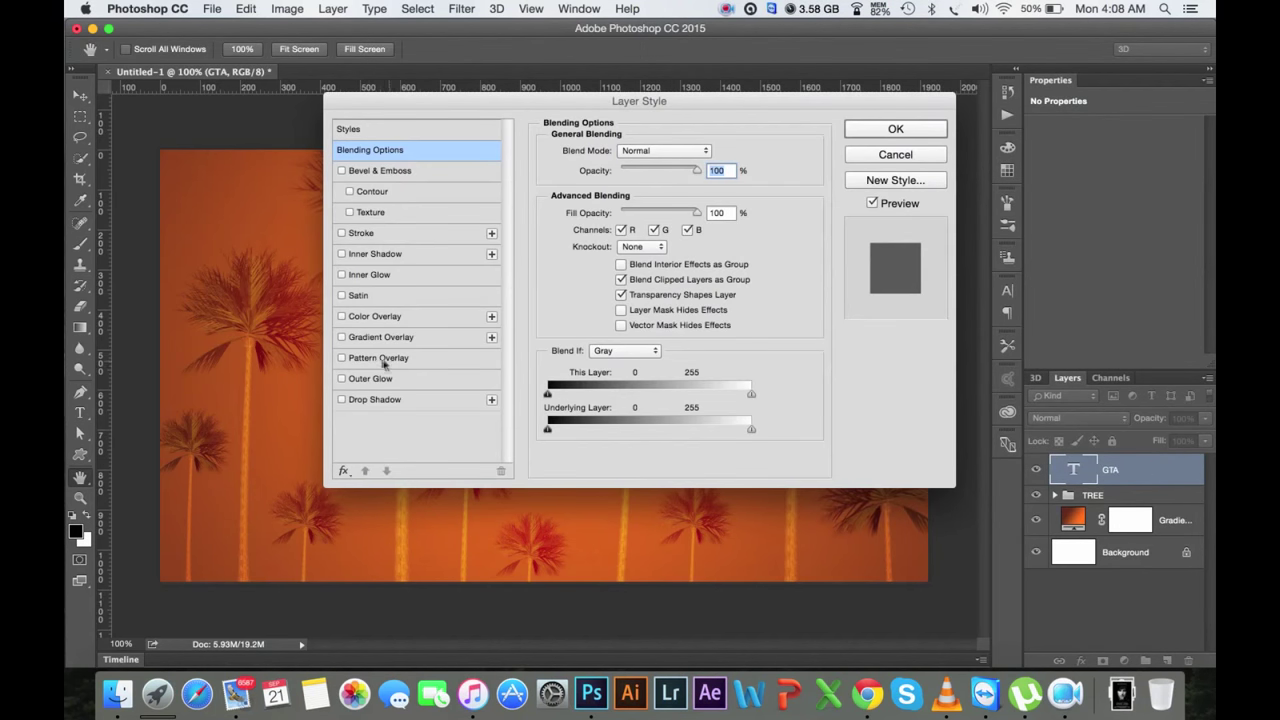
pyautogui.moveTo(439, 117); pyautogui.dragTo(770, 99)
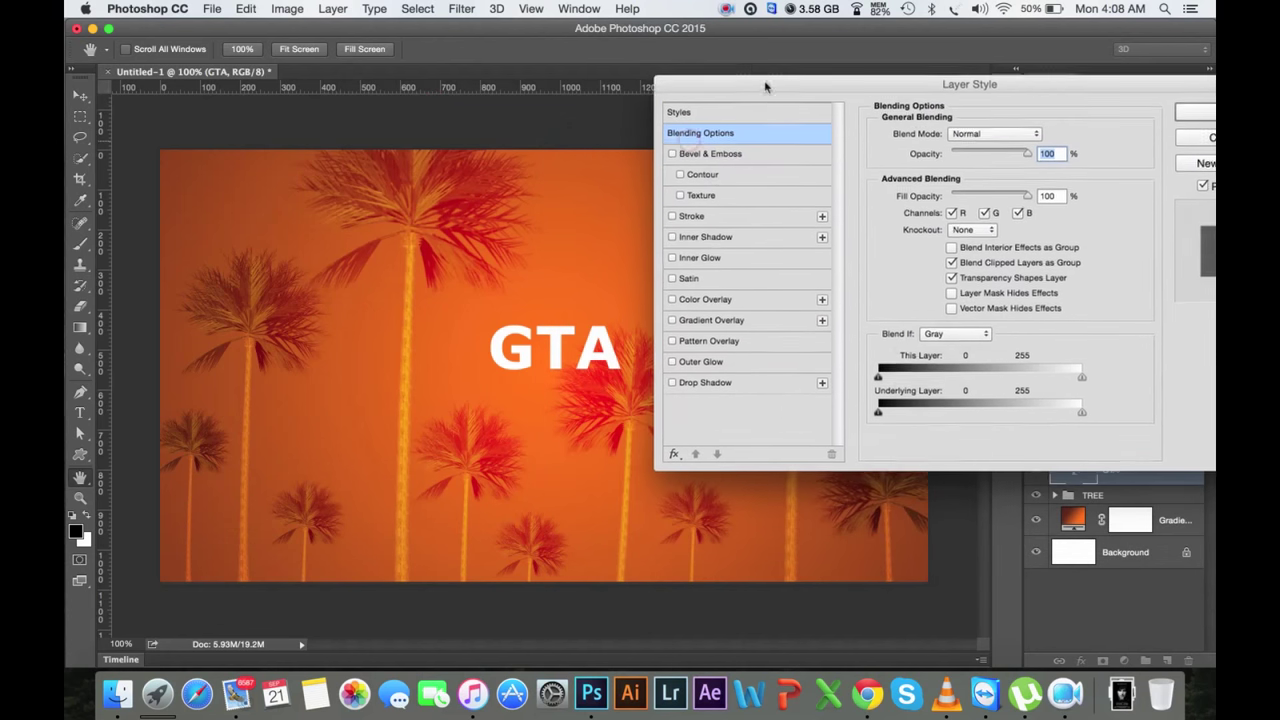
pyautogui.click(675, 216)
pyautogui.click(916, 258)
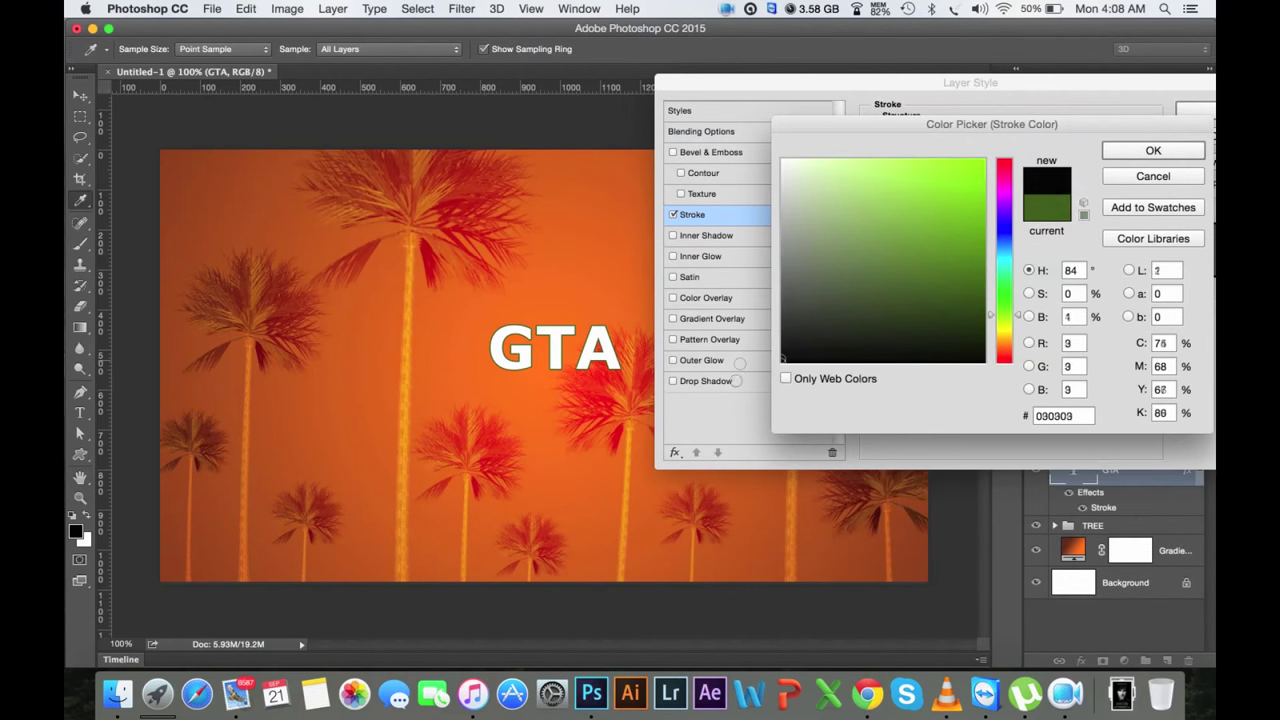
pyautogui.click(1132, 152)
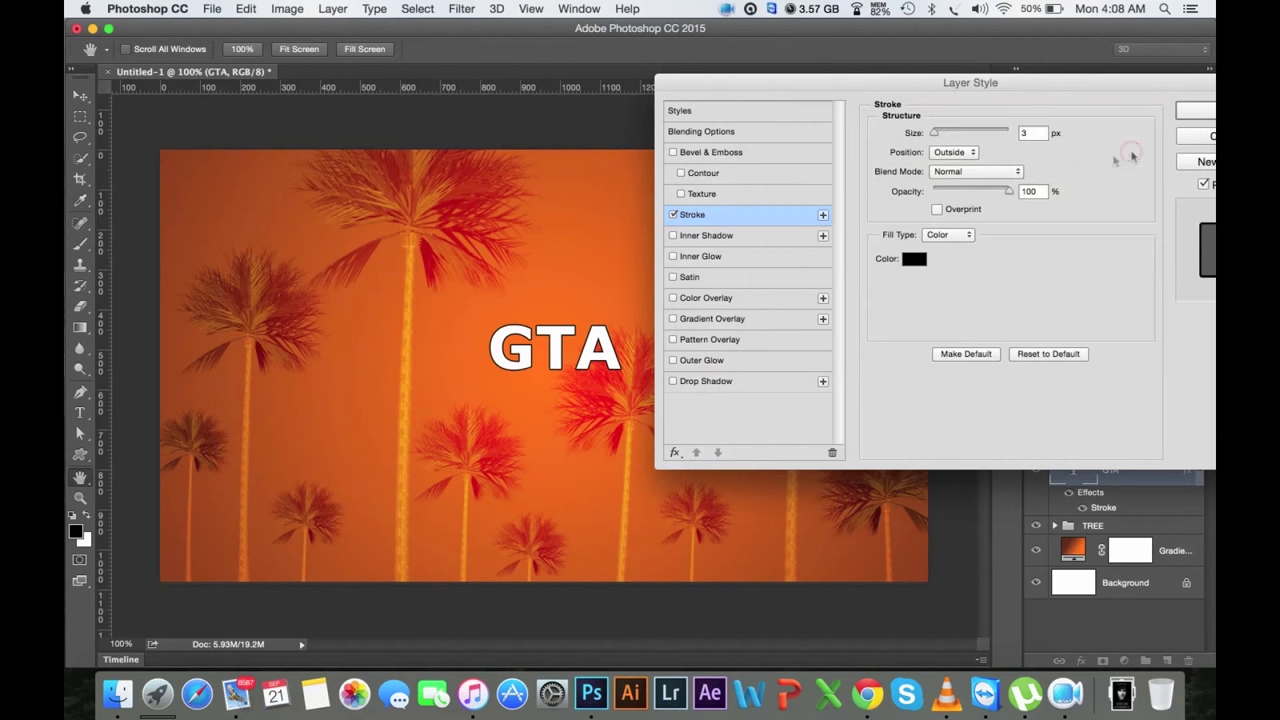
pyautogui.click(1030, 133)
pyautogui.doubleClick(1030, 135)
pyautogui.write('10')
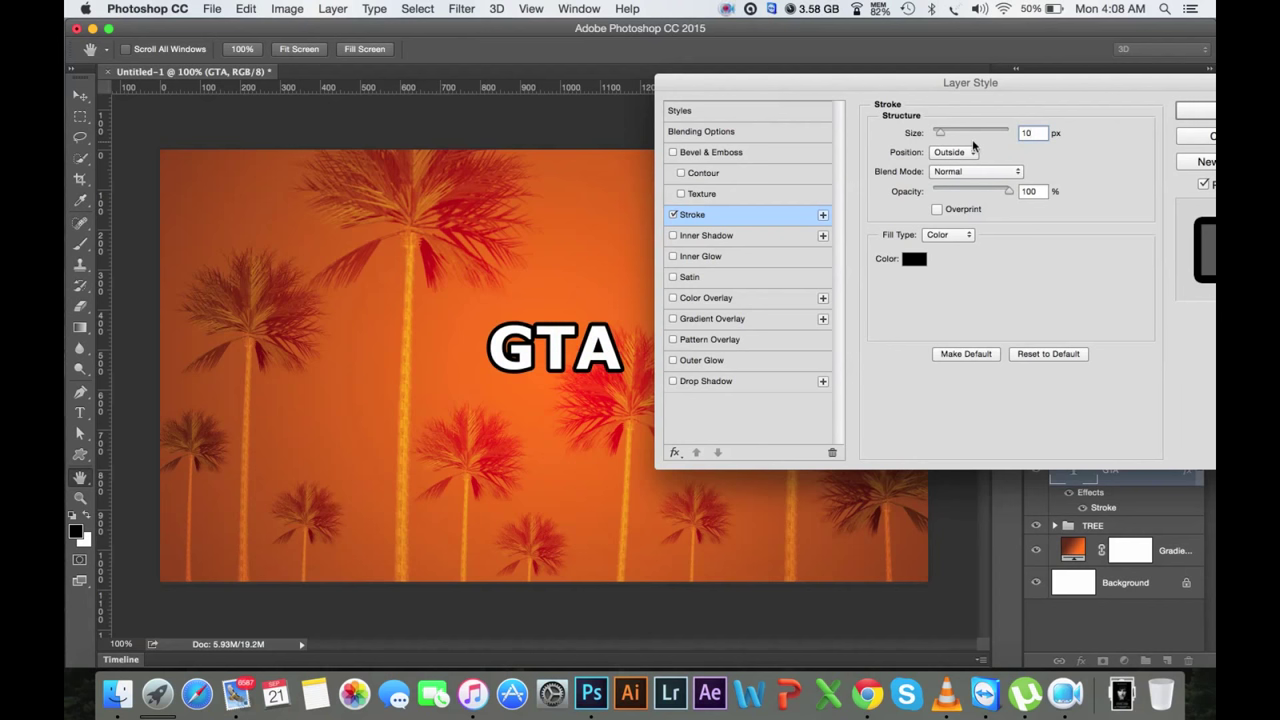
pyautogui.press('Return')
pyautogui.click(1207, 114)
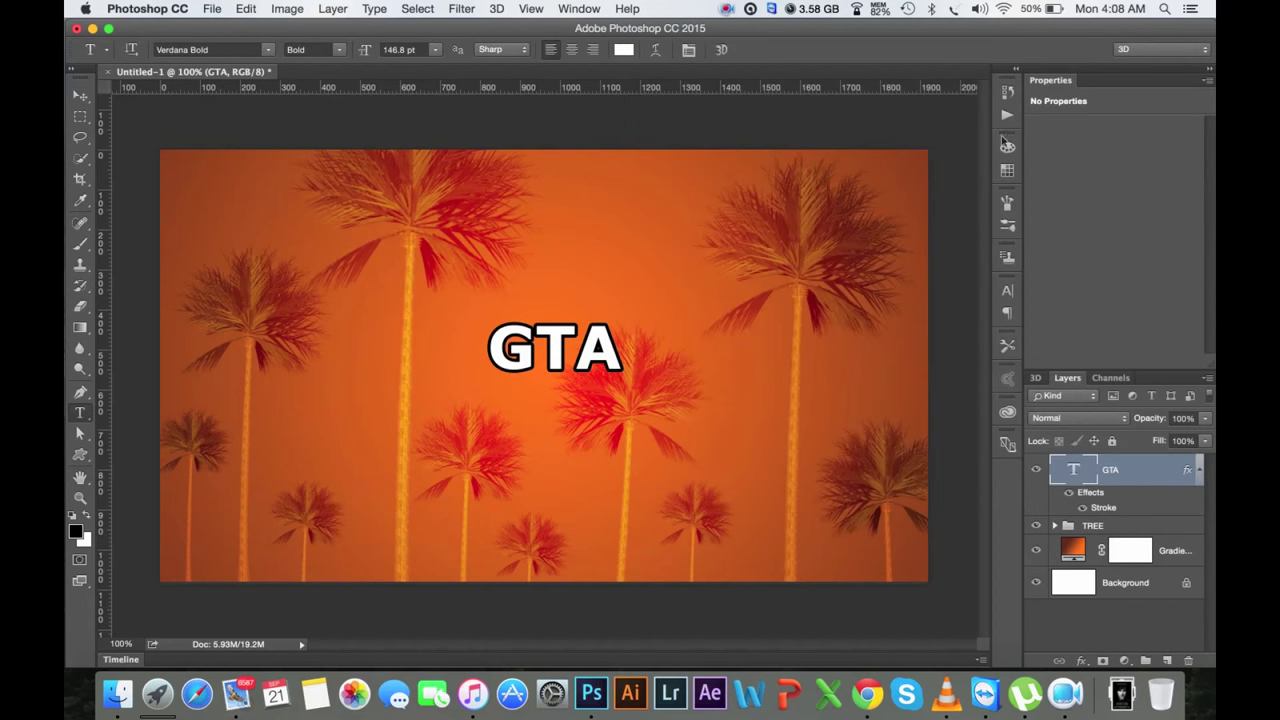
# Step: Change the GTA title's font to Avengeance Heroic Avenger Italic
pyautogui.doubleClick(605, 352)
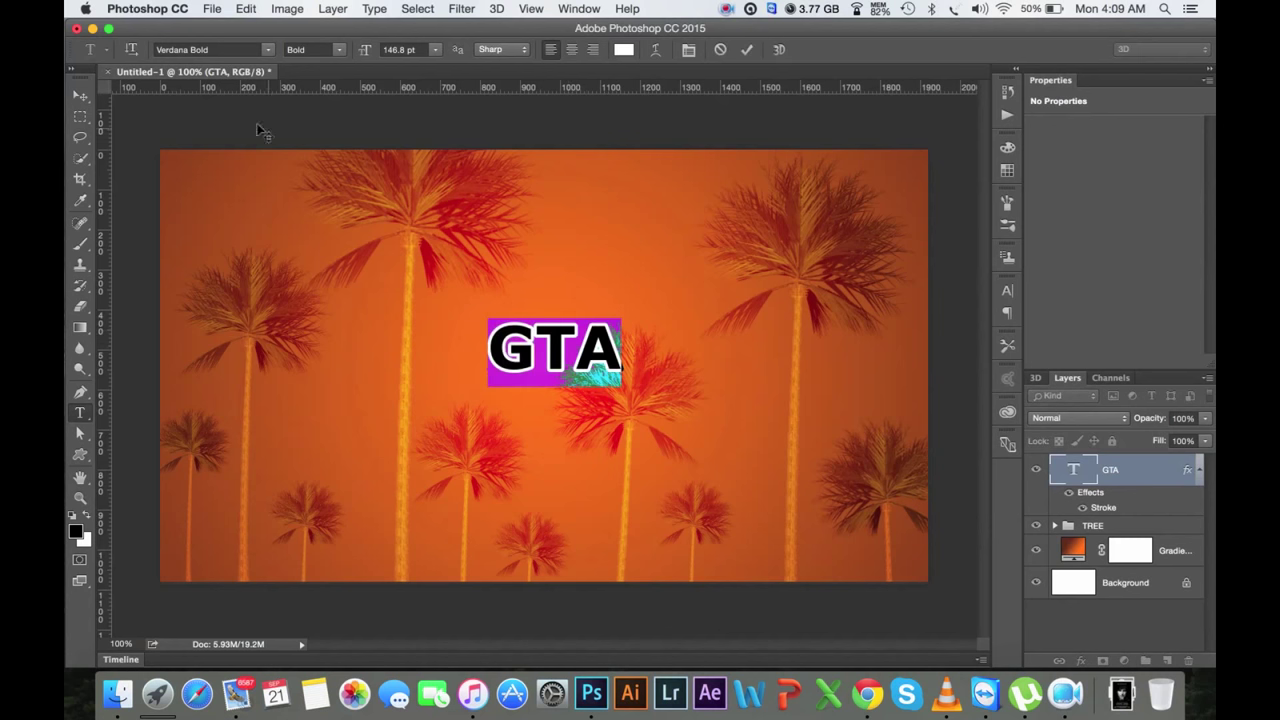
pyautogui.click(267, 52)
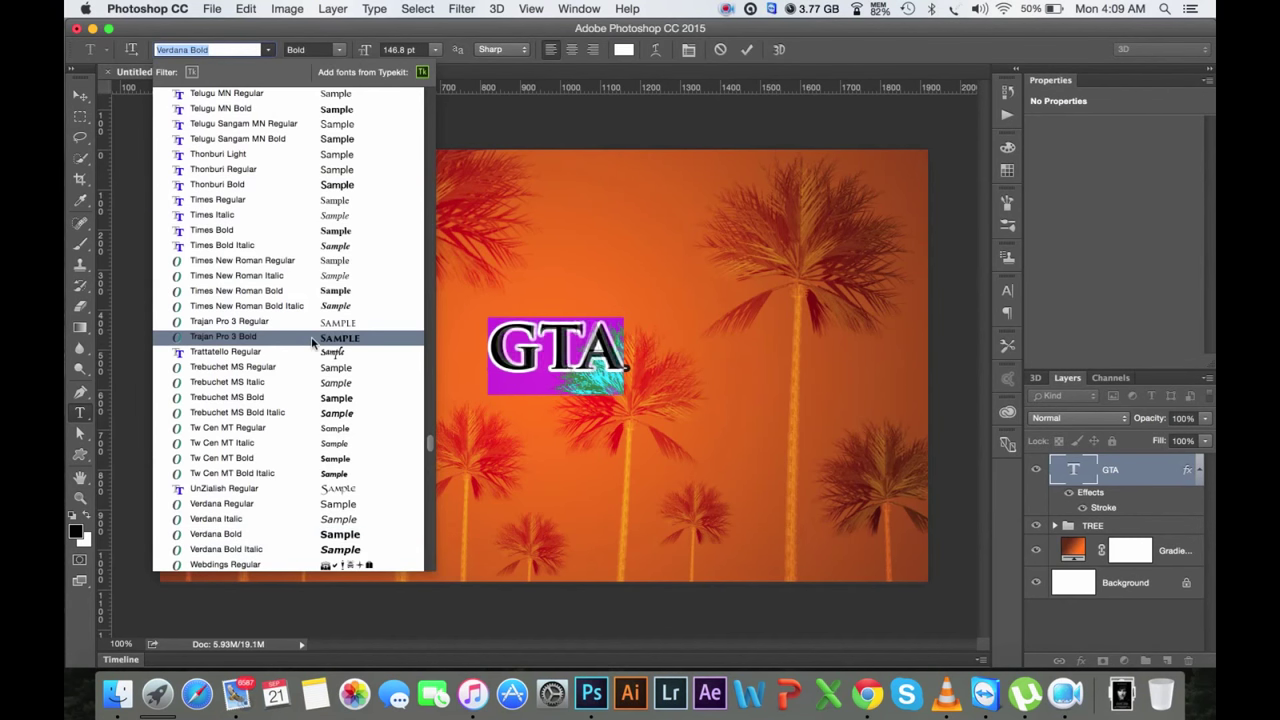
pyautogui.scroll(-10, 313, 340)
pyautogui.scroll(10, 315, 320)
pyautogui.scroll(3, 315, 320)
pyautogui.scroll(15, 315, 320)
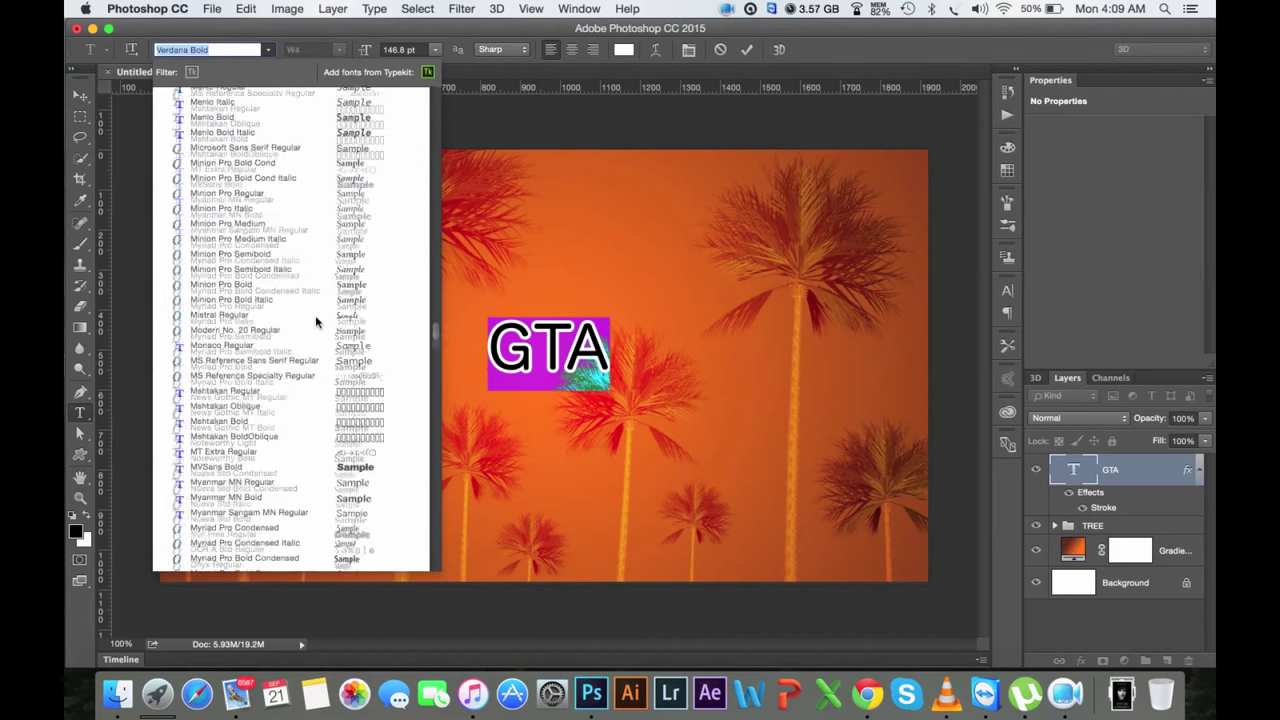
pyautogui.scroll(10, 315, 321)
pyautogui.scroll(10, 315, 320)
pyautogui.scroll(10, 315, 320)
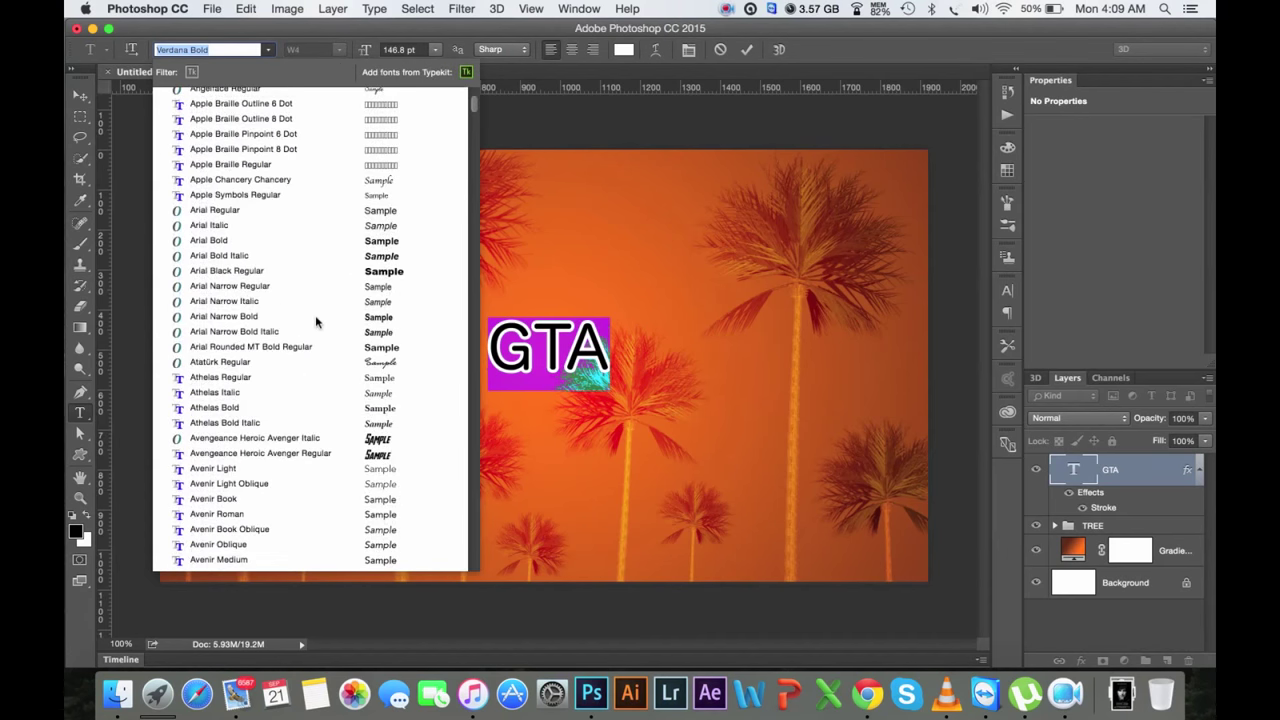
pyautogui.click(380, 440)
pyautogui.click(746, 49)
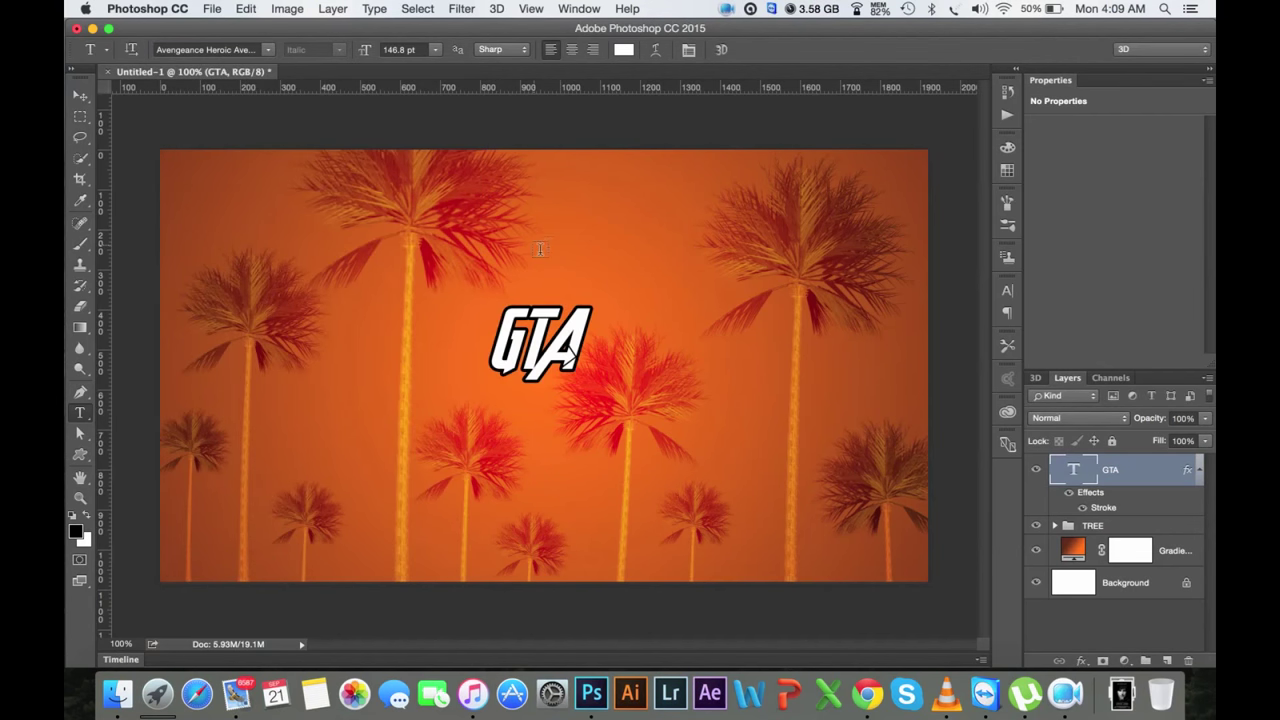
# Step: Enlarge the GTA title to about 252% and centre it over the palms
pyautogui.click(80, 95)
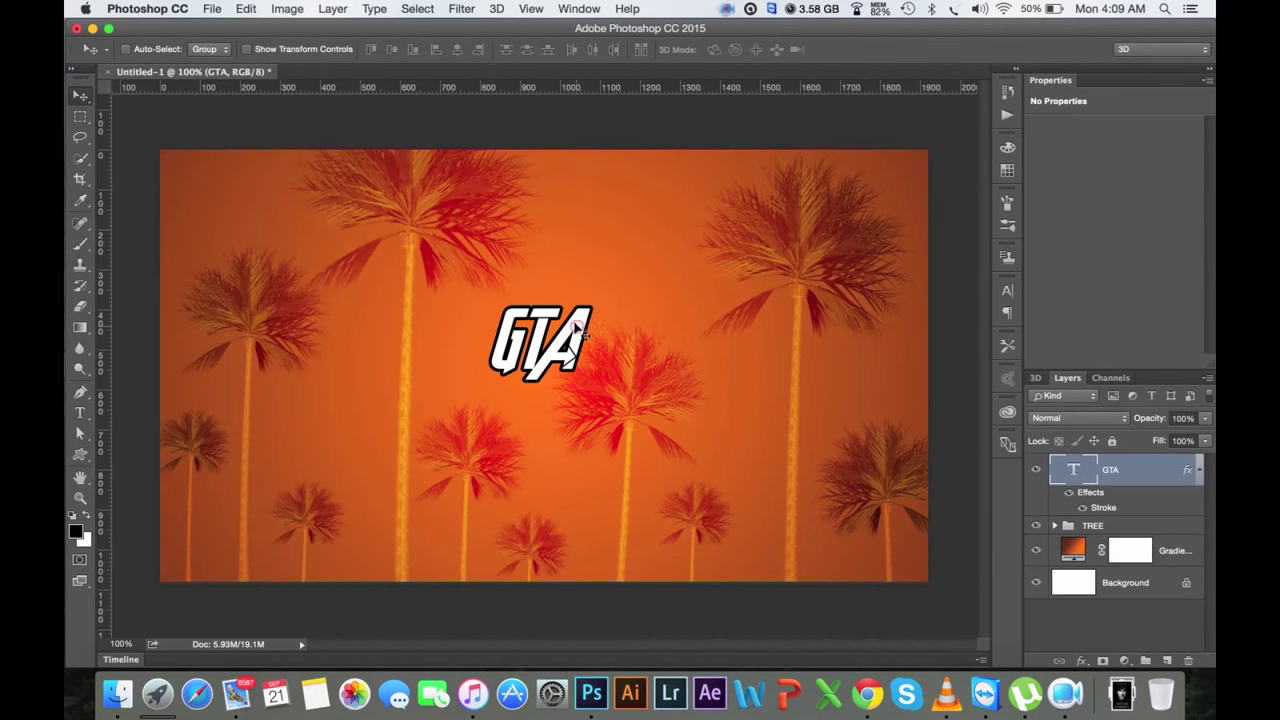
pyautogui.moveTo(578, 329); pyautogui.dragTo(505, 343)
pyautogui.hotkey('ctrl', 't')
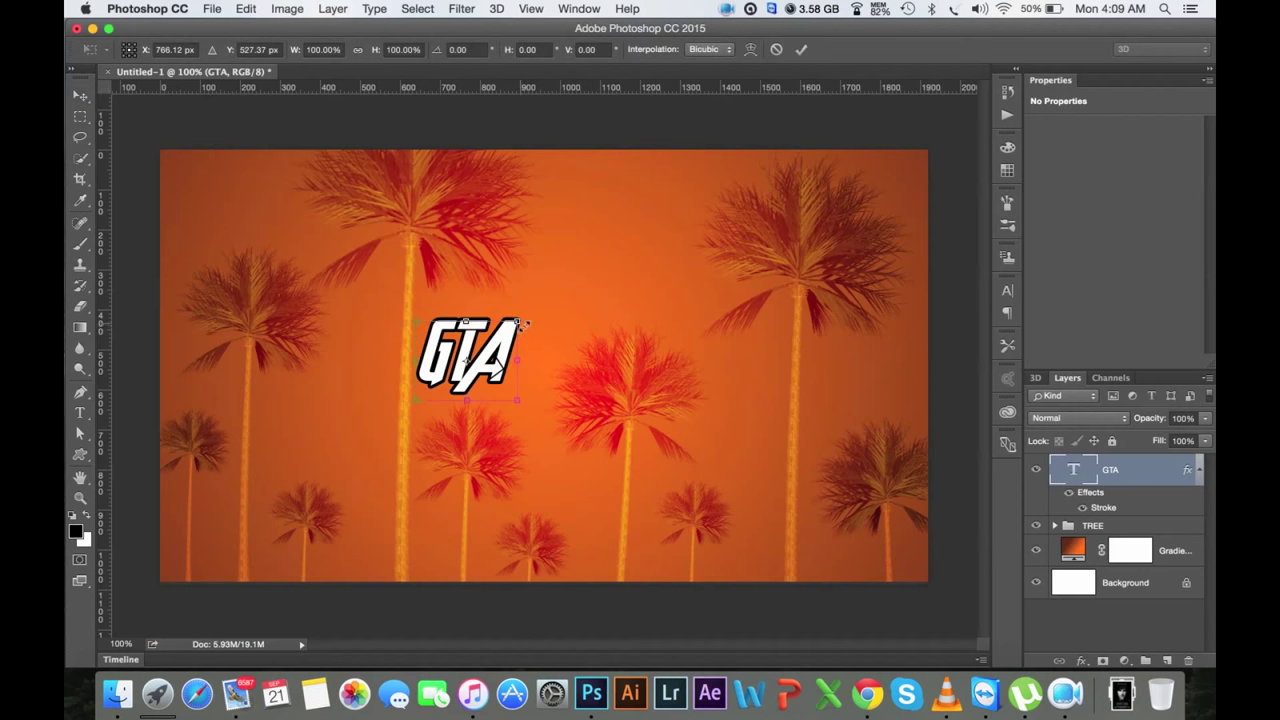
pyautogui.moveTo(519, 322)
pyautogui.mouseDown()
pyautogui.moveTo(648, 305)
pyautogui.moveTo(651, 318)
pyautogui.mouseUp()
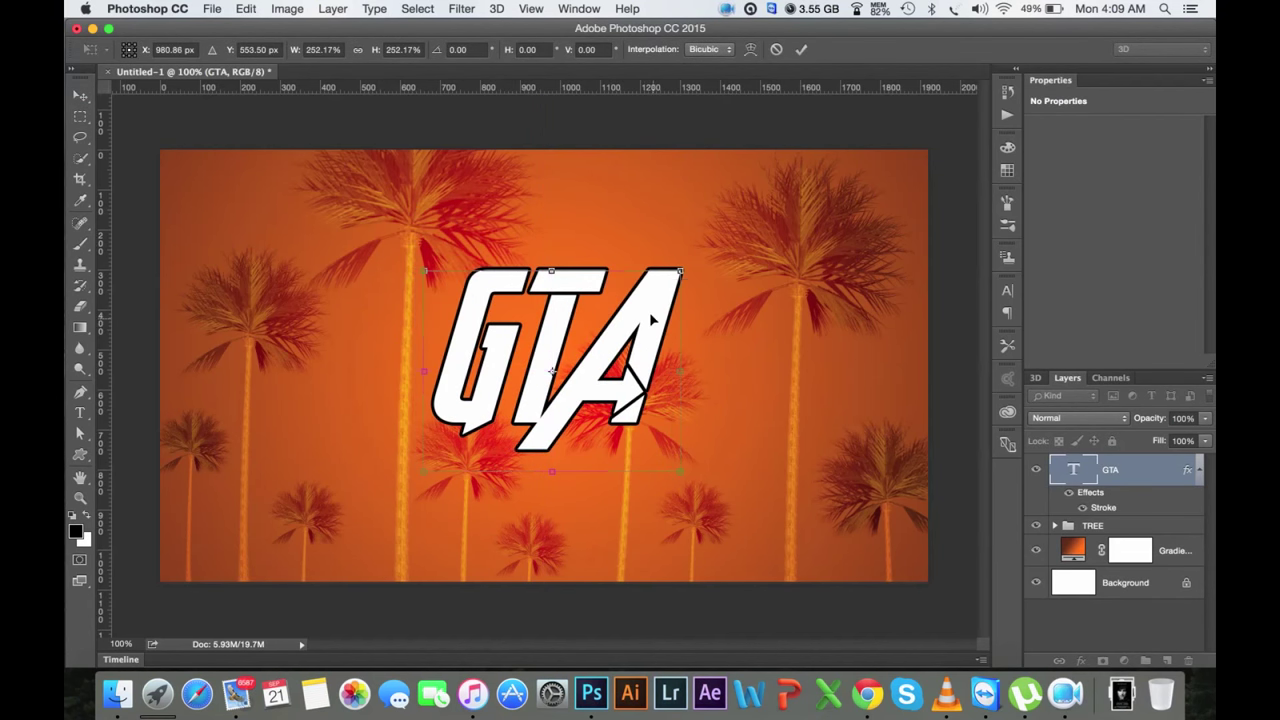
pyautogui.press('Return')
pyautogui.moveTo(651, 318); pyautogui.dragTo(646, 350)
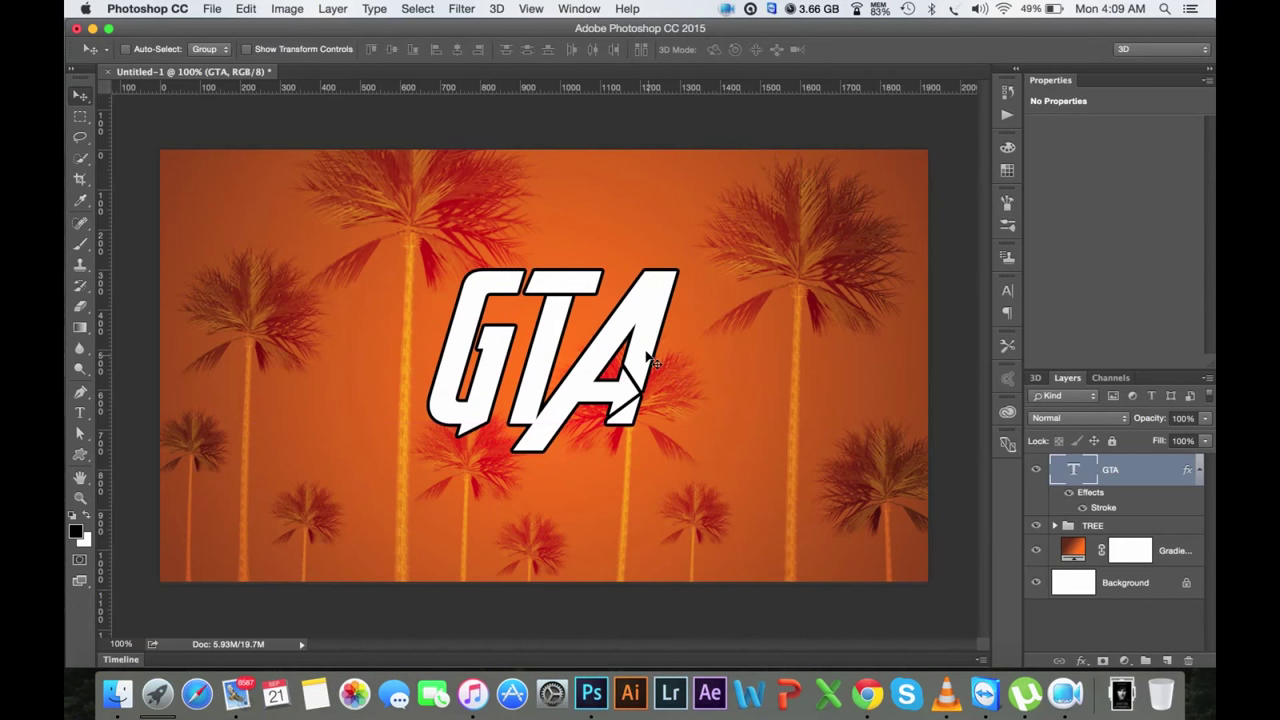
# Step: Duplicate the GTA title as a 72 pt copy placed below the main title
pyautogui.moveTo(648, 362); pyautogui.dragTo(707, 400)
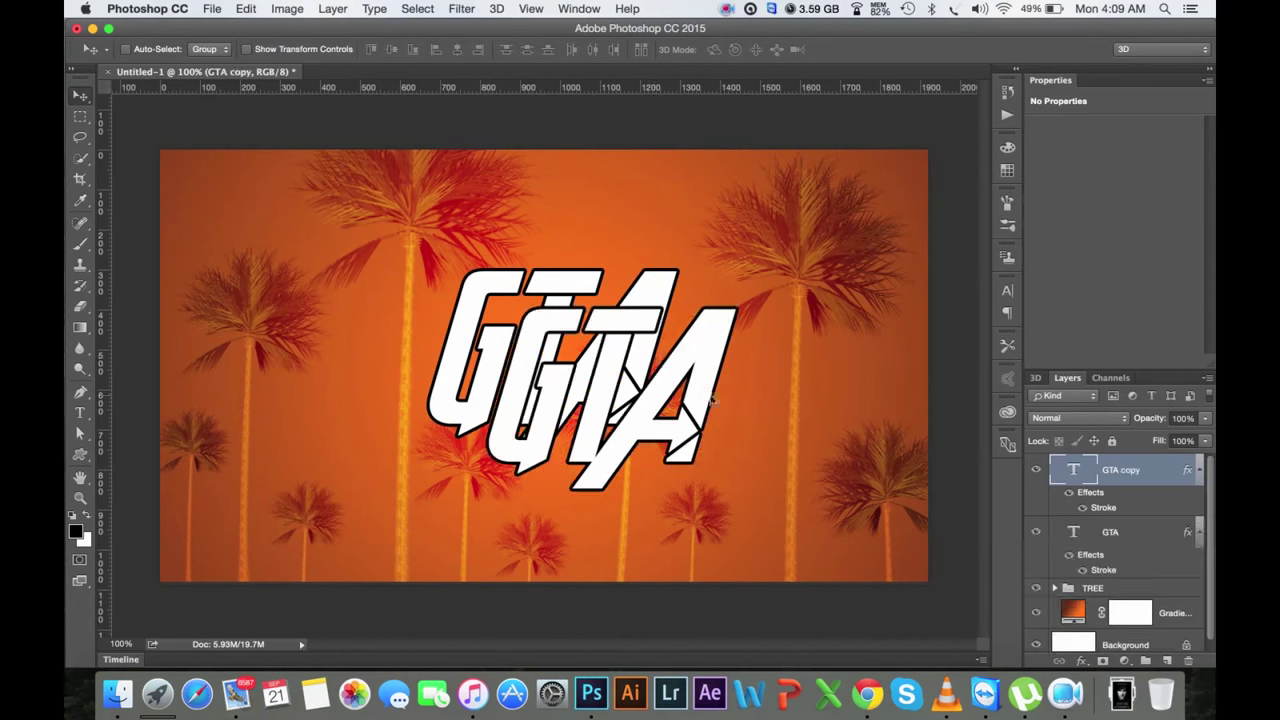
pyautogui.doubleClick(1074, 469)
pyautogui.click(435, 49)
pyautogui.click(437, 242)
pyautogui.moveTo(553, 252); pyautogui.dragTo(630, 272)
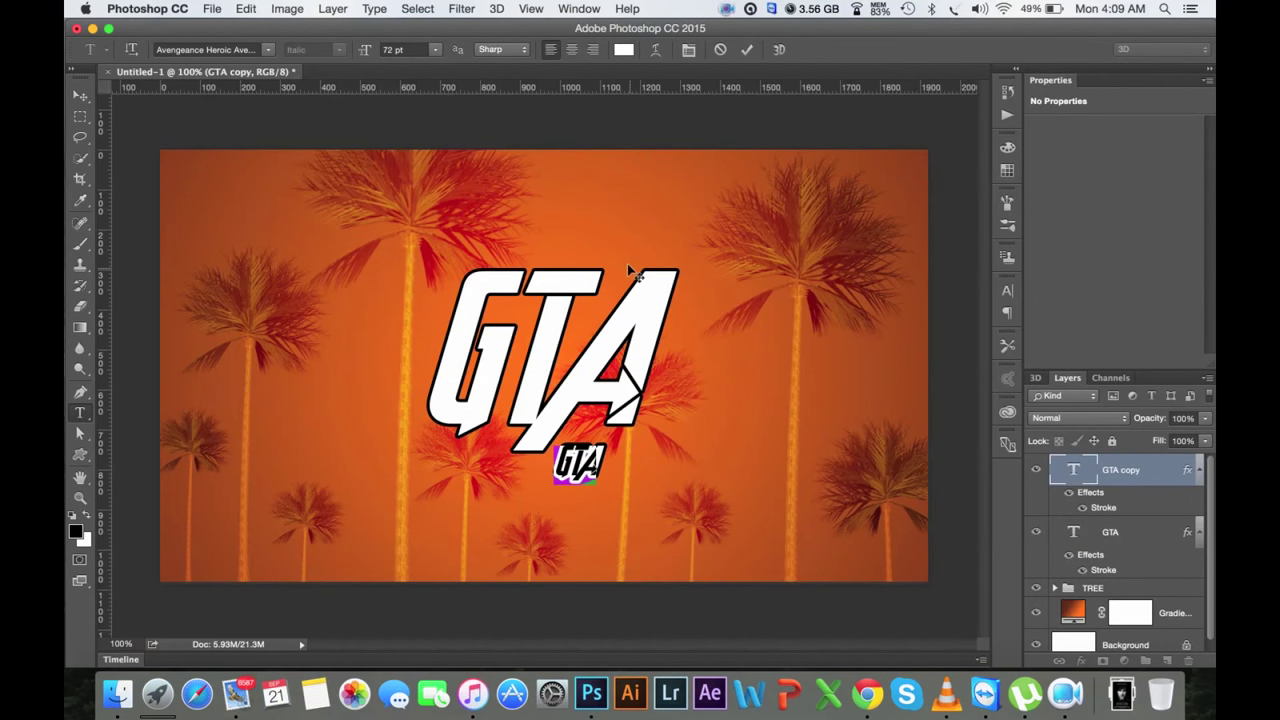
# Step: Retype the copy as the 'Visecity 5 Game' subtitle and select all its text
pyautogui.write('Vuce')
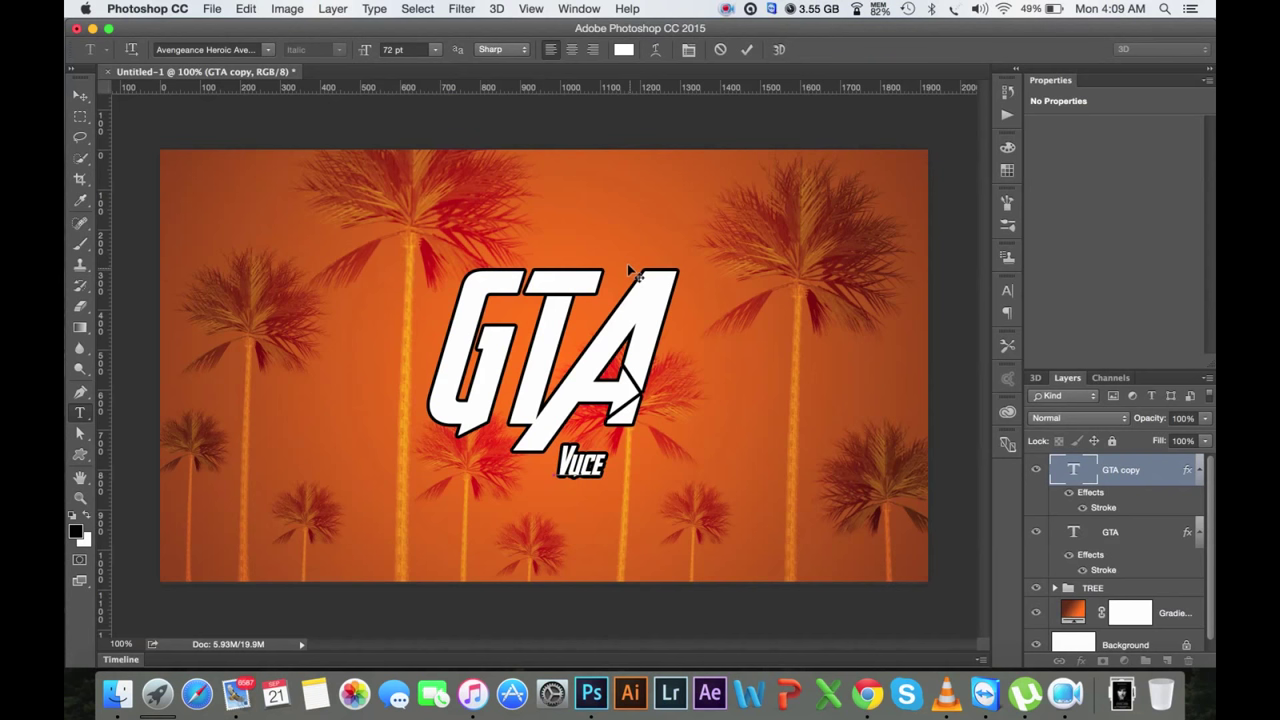
pyautogui.press('BackSpace')
pyautogui.press('BackSpace')
pyautogui.press('BackSpace')
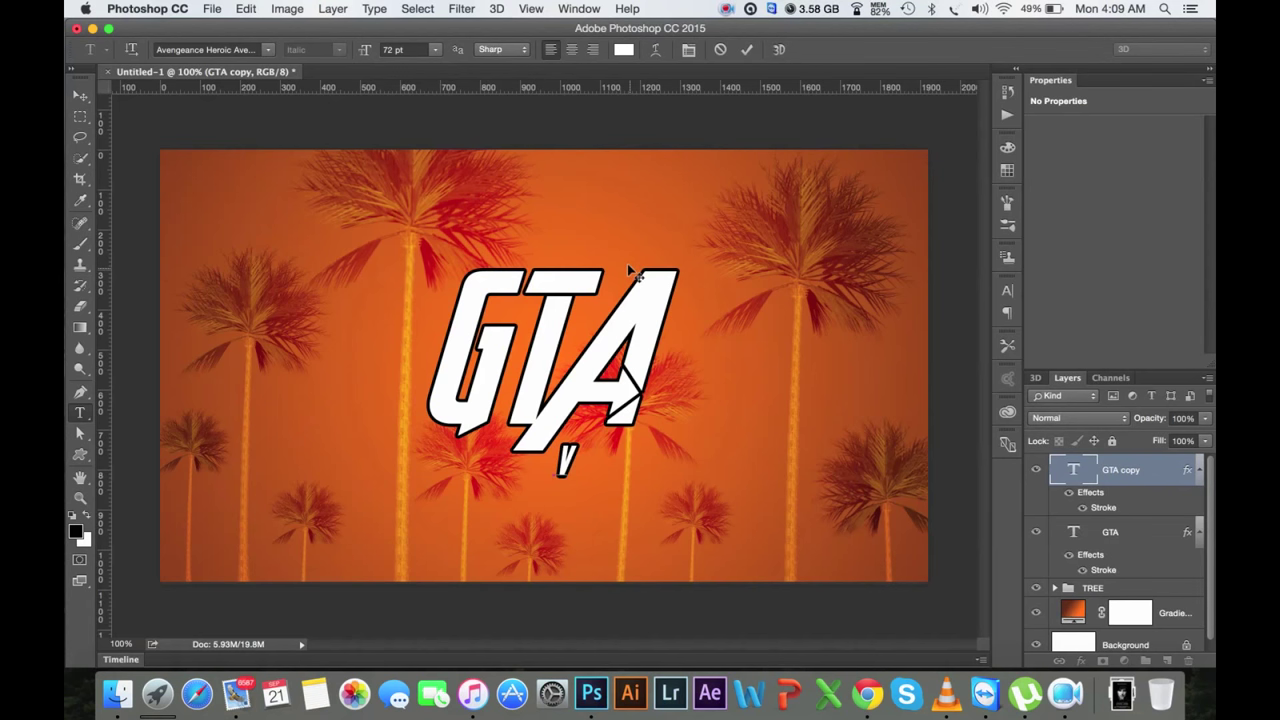
pyautogui.write('ice')
pyautogui.write('city')
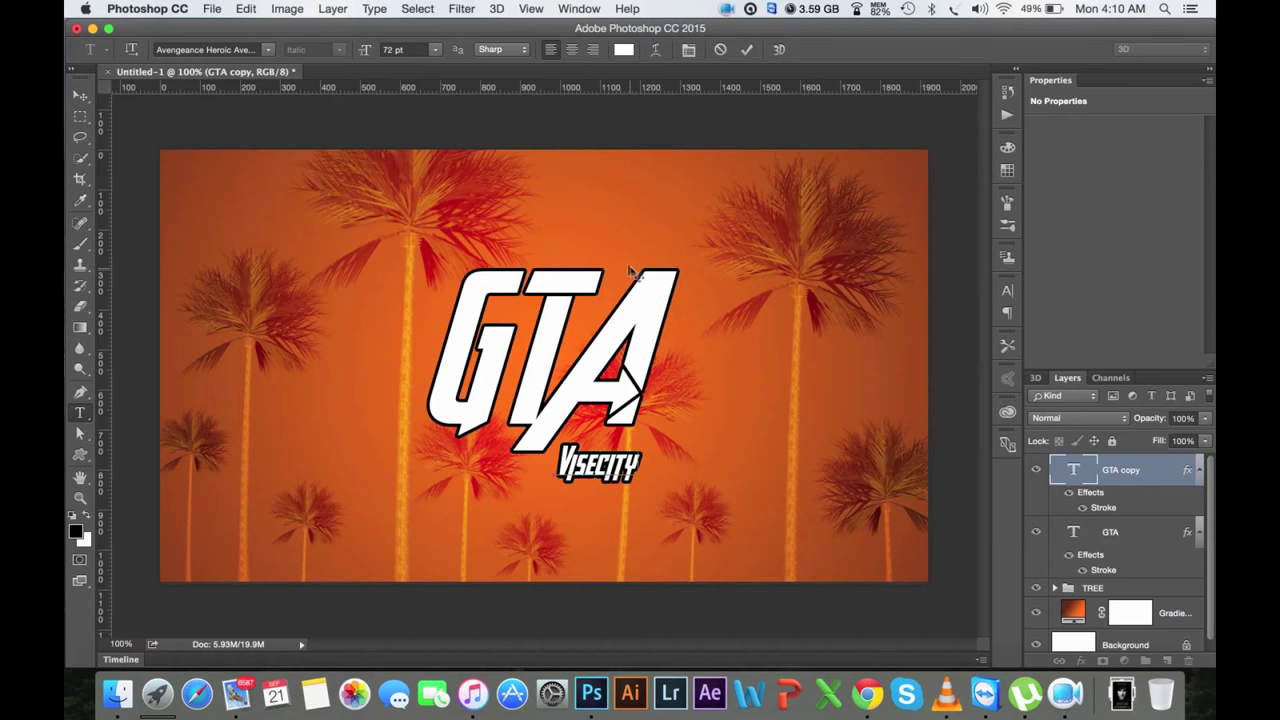
pyautogui.write(' Game')
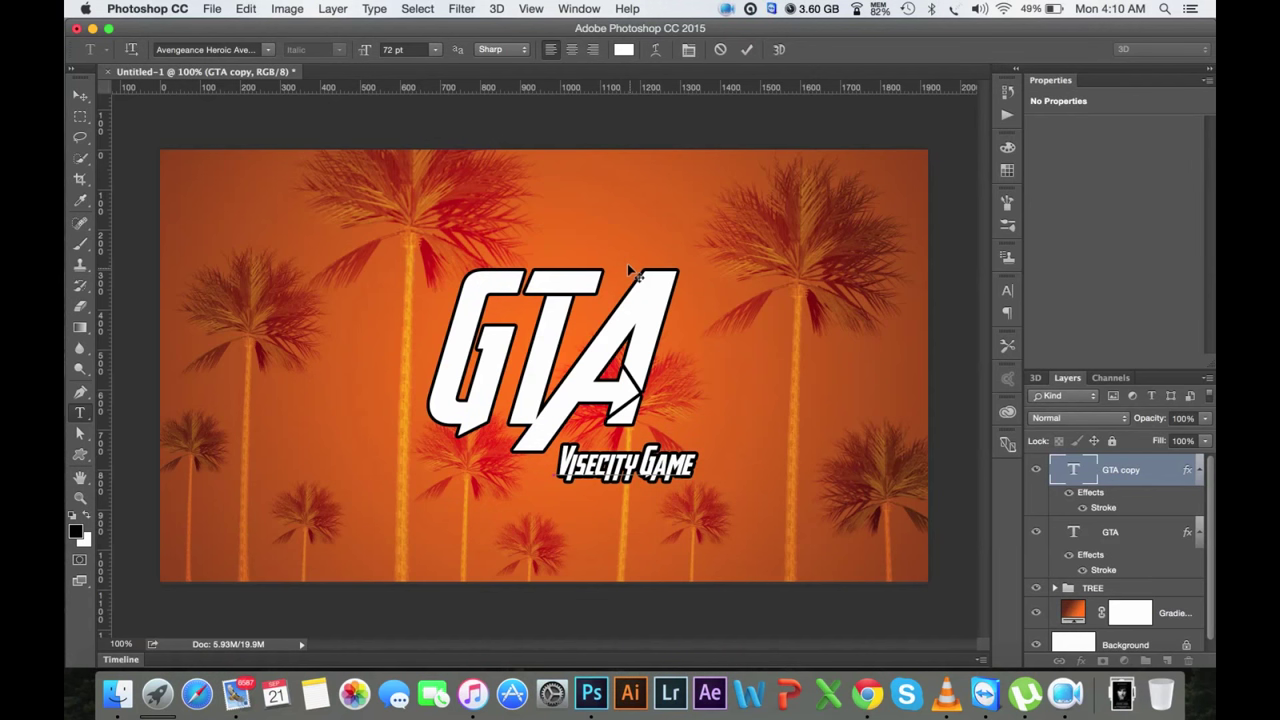
pyautogui.write(' s')
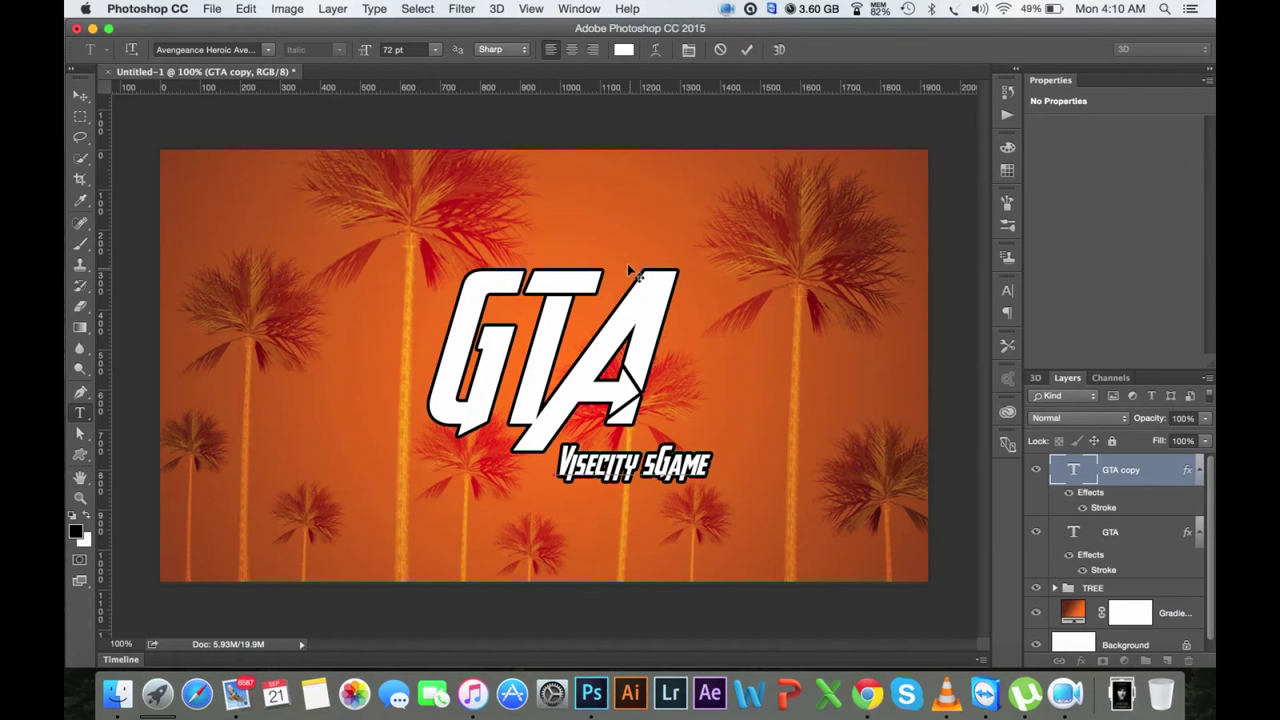
pyautogui.press('super+a')
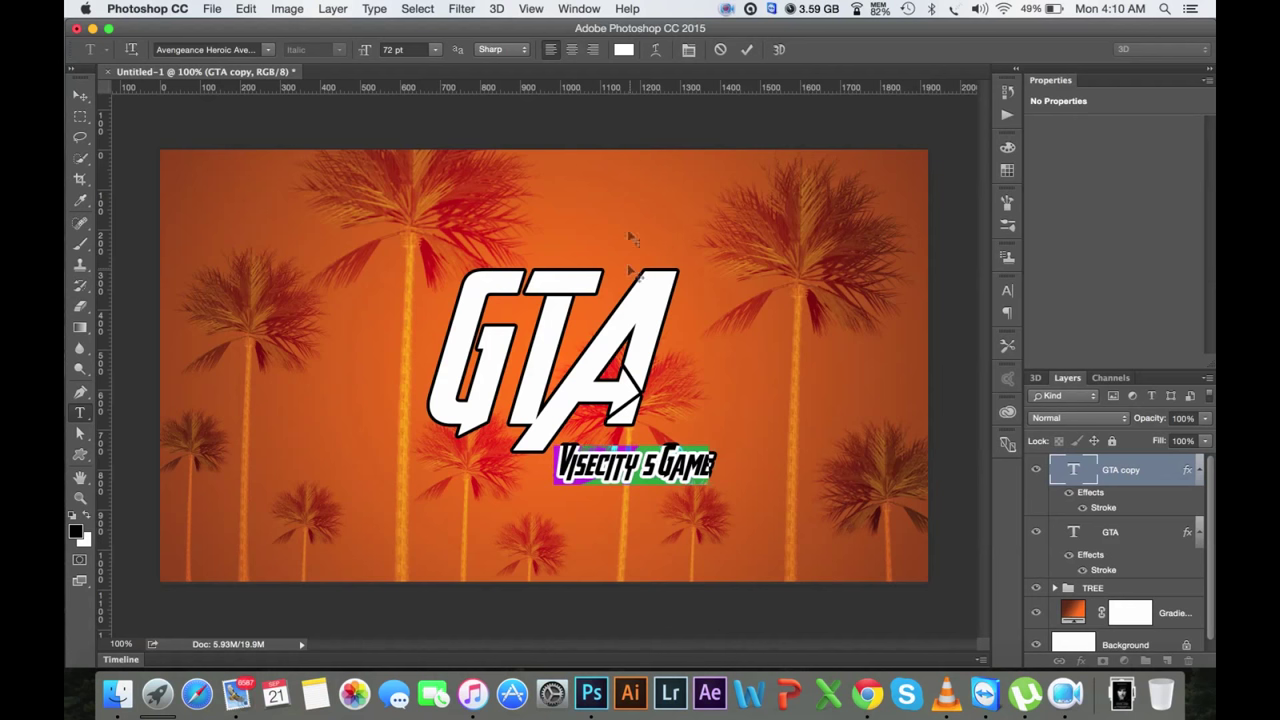
pyautogui.click(270, 50)
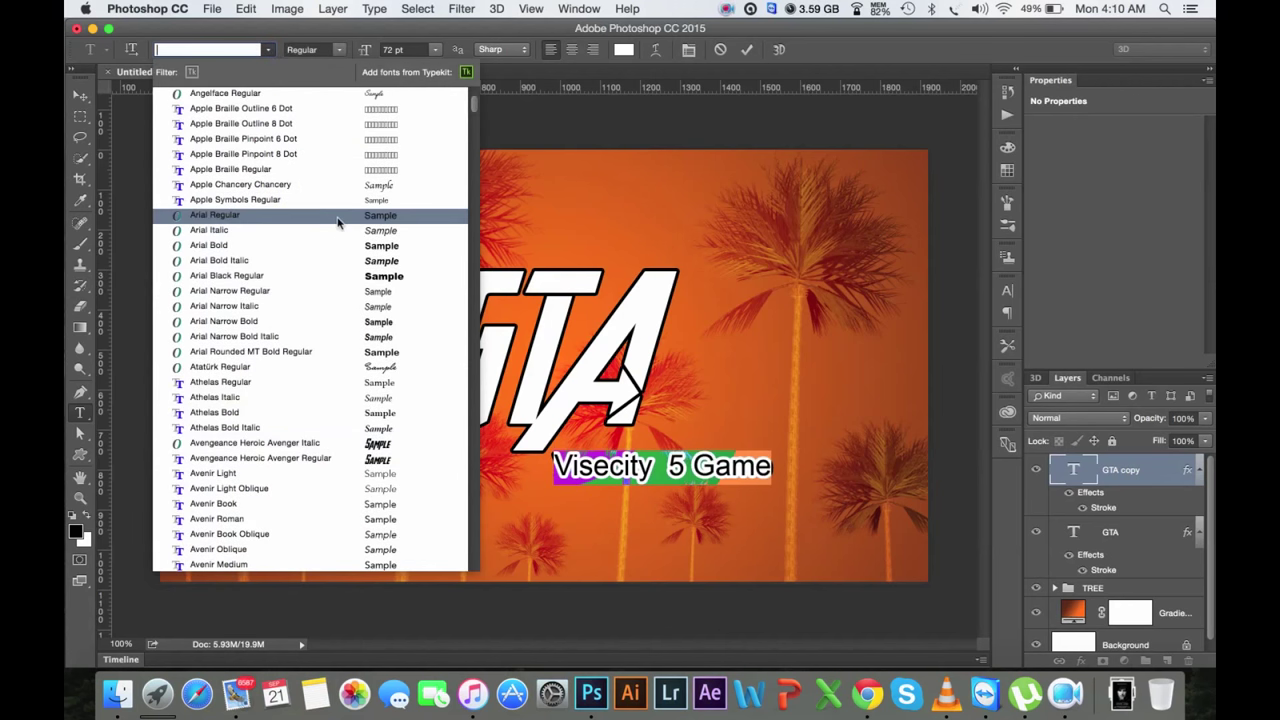
# Step: Set the subtitle in Avengeance Heroic Avenger Regular and position it just under the GTA title
pyautogui.click(350, 459)
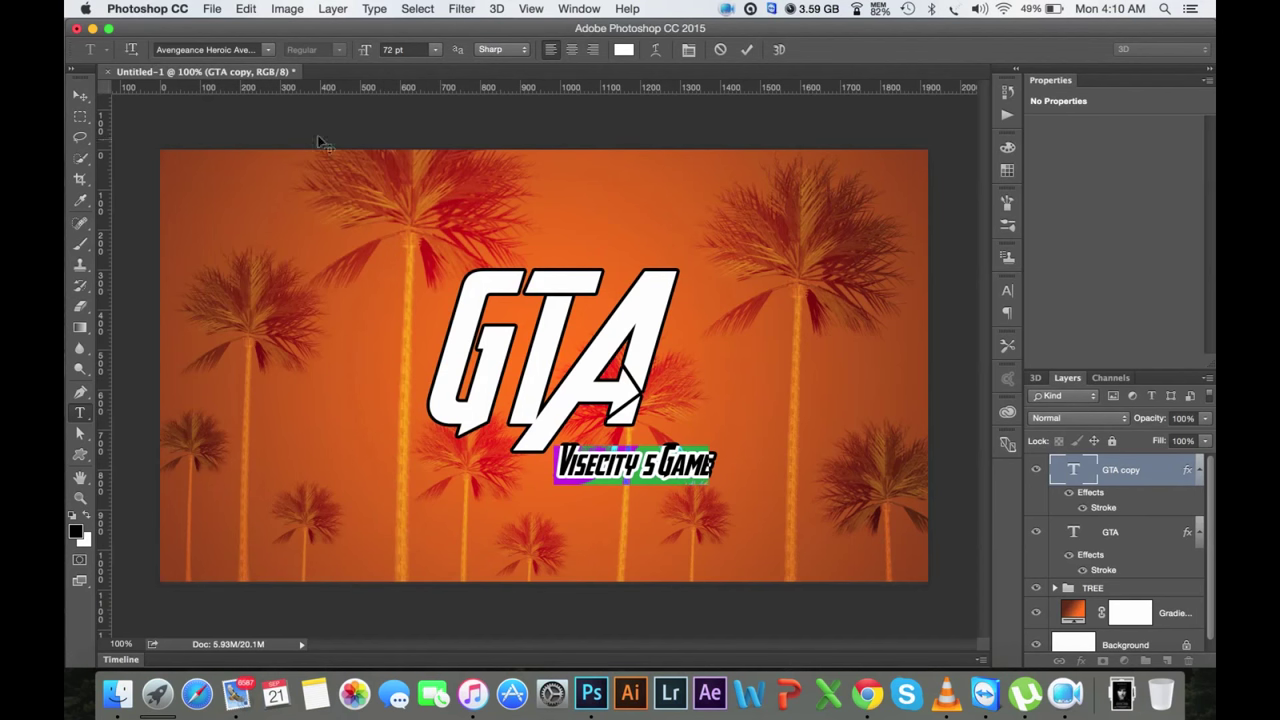
pyautogui.moveTo(590, 306); pyautogui.dragTo(597, 290)
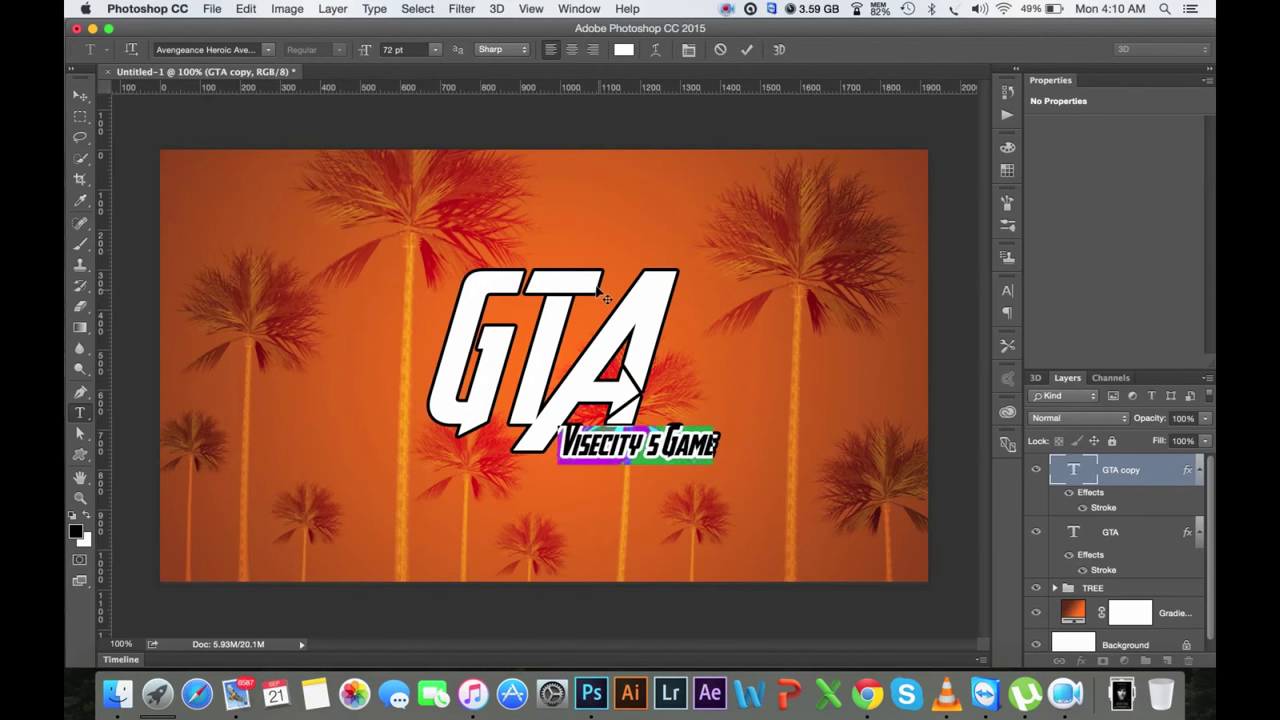
pyautogui.click(746, 49)
pyautogui.press('v')
# Step: Give the Visecity 5 Game layer a thinner Stroke outline in Layer Style
pyautogui.doubleClick(1190, 470)
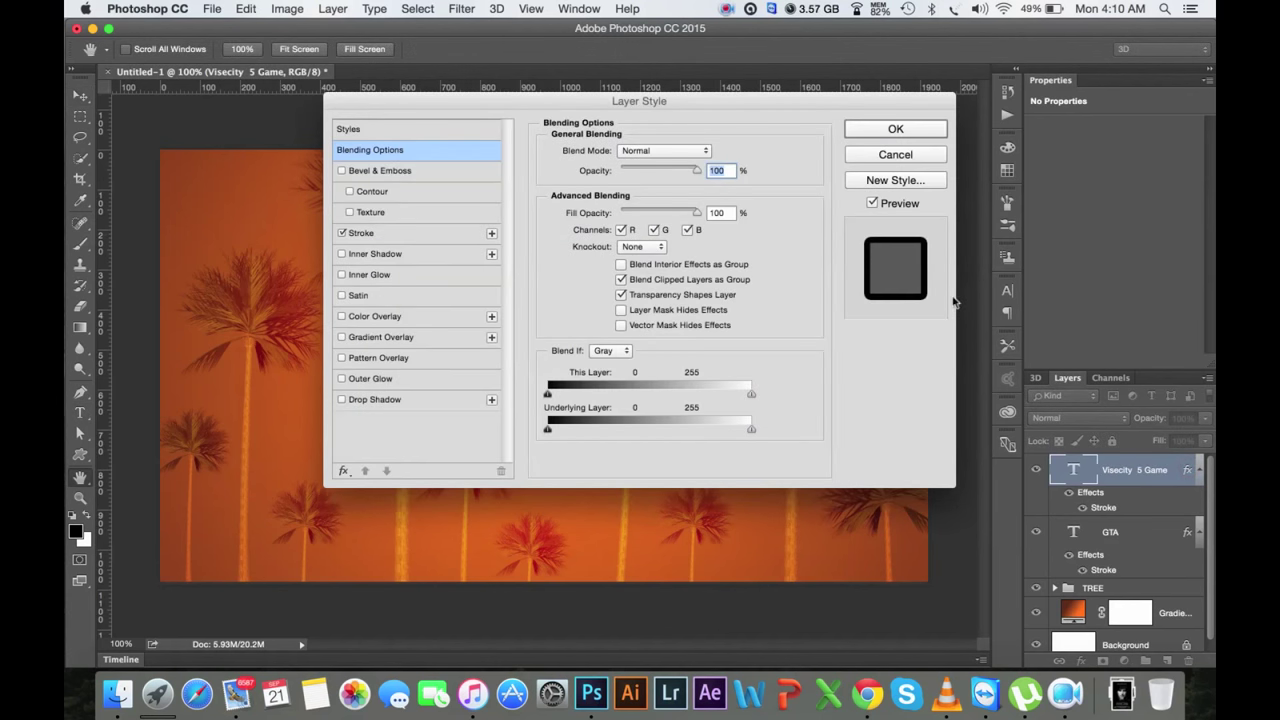
pyautogui.click(380, 236)
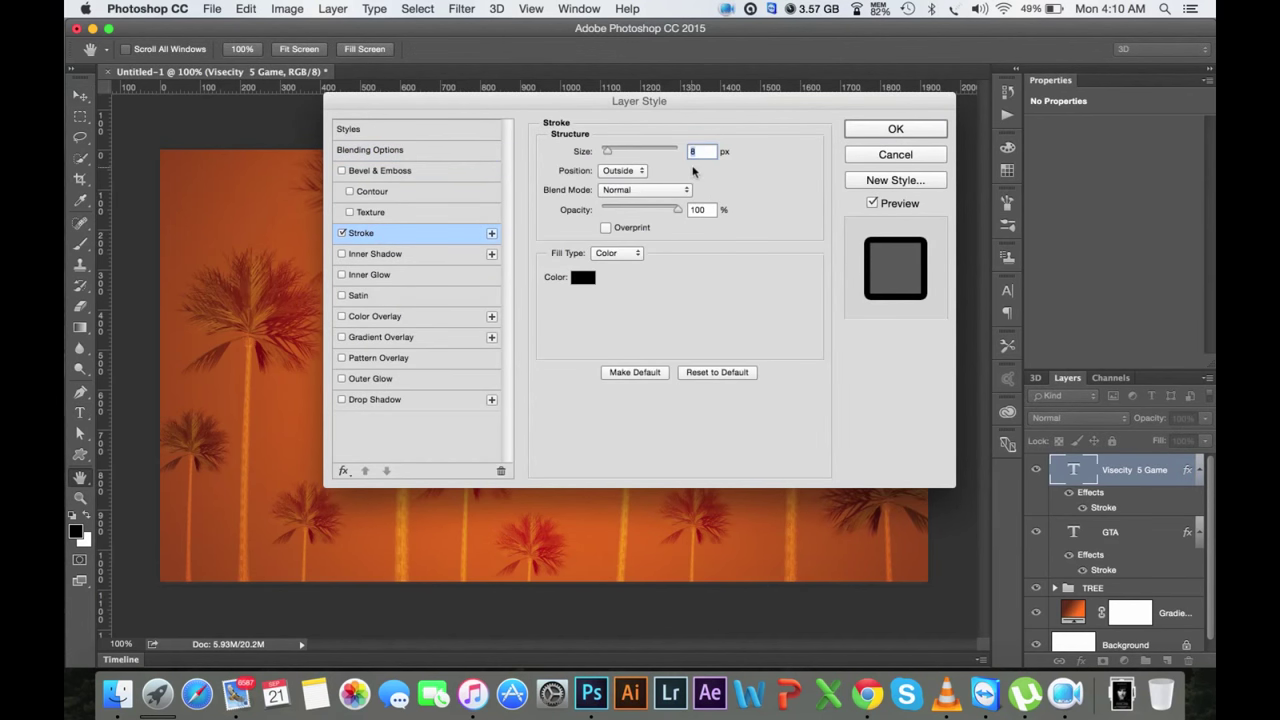
pyautogui.click(858, 128)
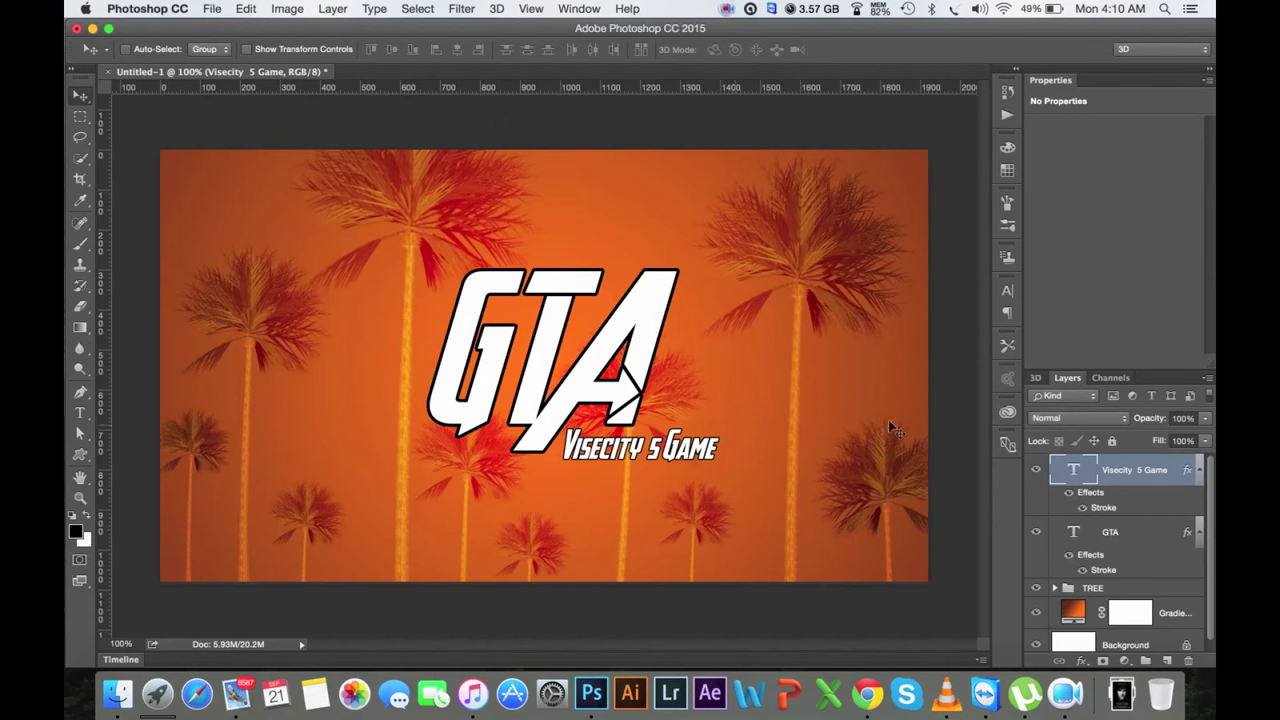
pyautogui.click(1200, 470)
# Step: Select the GTA and Visecity 5 Game layers and drag them together lower on the poster
pyautogui.click(1201, 501)
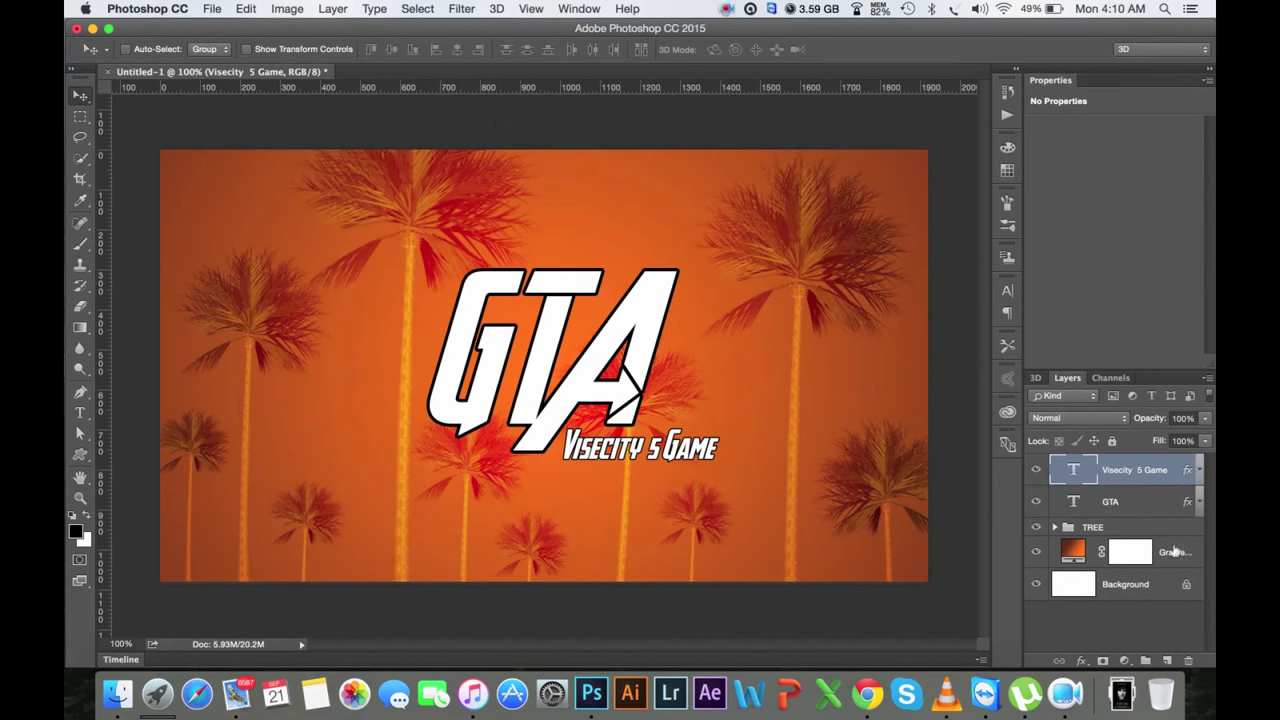
pyautogui.keyDown('shift'); pyautogui.click(1110, 501); pyautogui.keyUp('shift')
pyautogui.moveTo(606, 410)
pyautogui.mouseDown()
pyautogui.moveTo(592, 445)
pyautogui.moveTo(600, 470)
pyautogui.mouseUp()
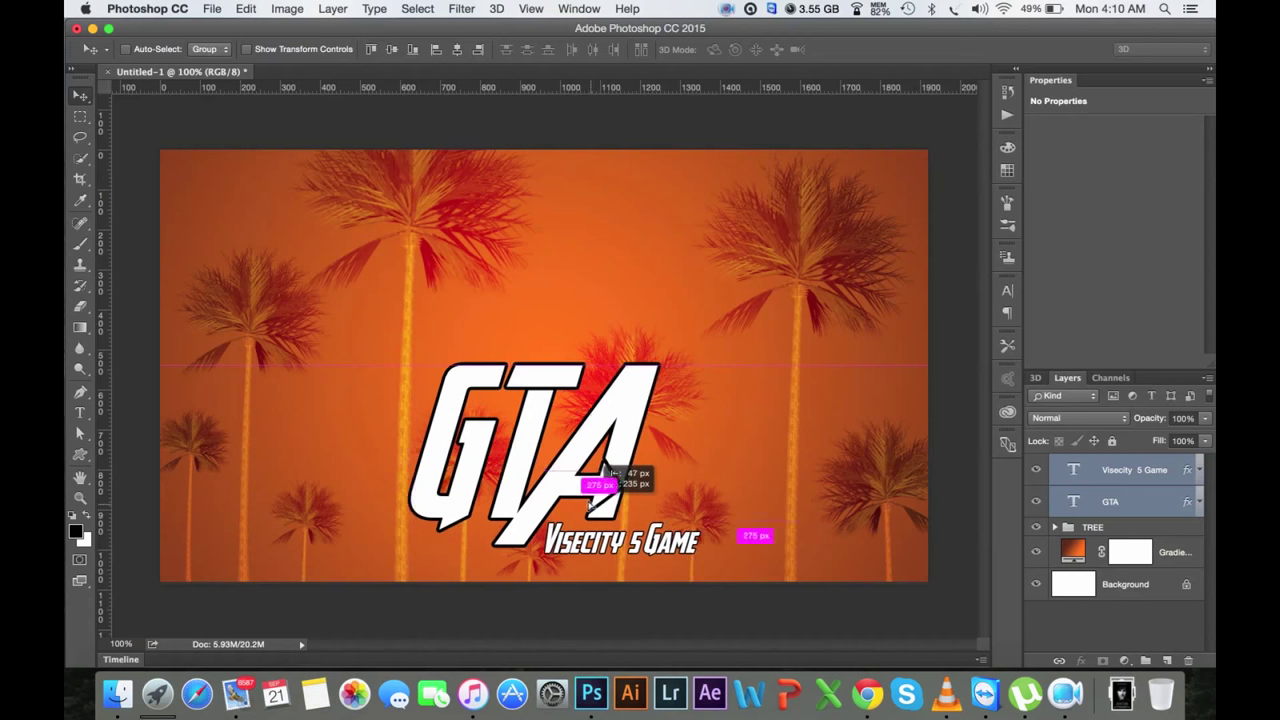
pyautogui.moveTo(586, 504); pyautogui.dragTo(592, 499)
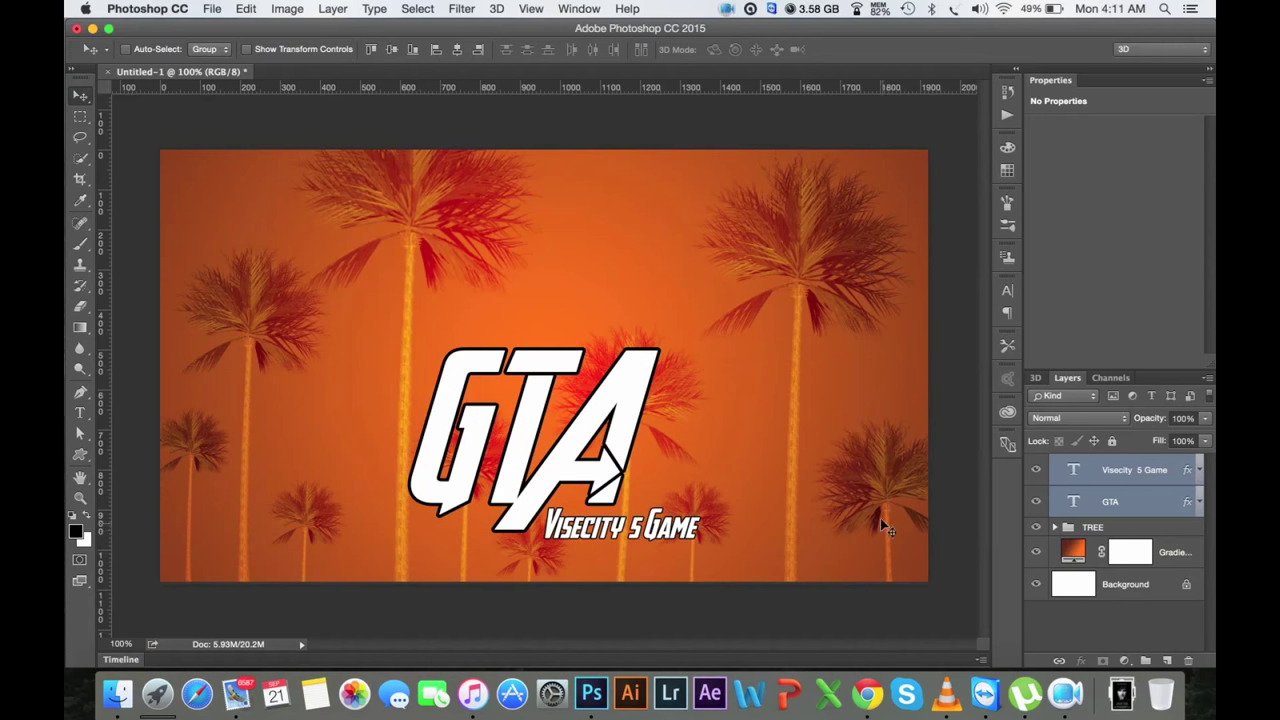
pyautogui.click(1121, 693)
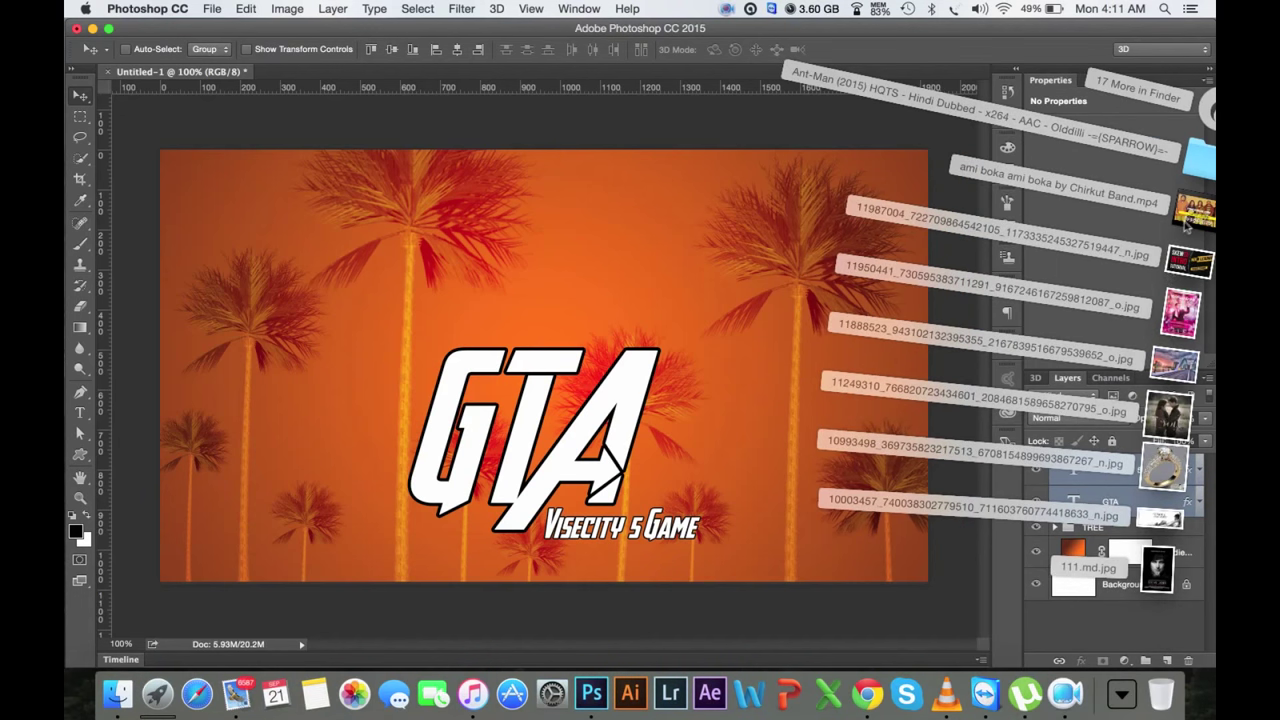
# Step: Browse Macintosh HD > SSD > My Work File in Finder and open the portrait PSD
pyautogui.click(1138, 88)
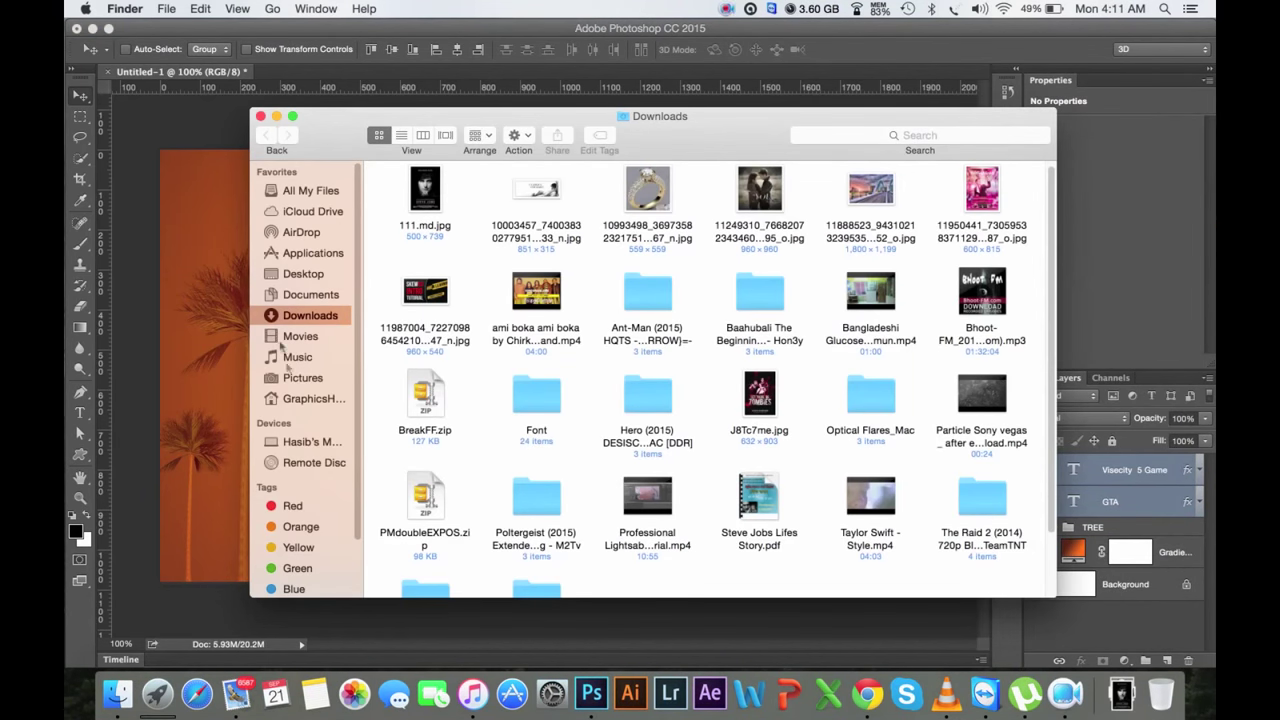
pyautogui.click(292, 377)
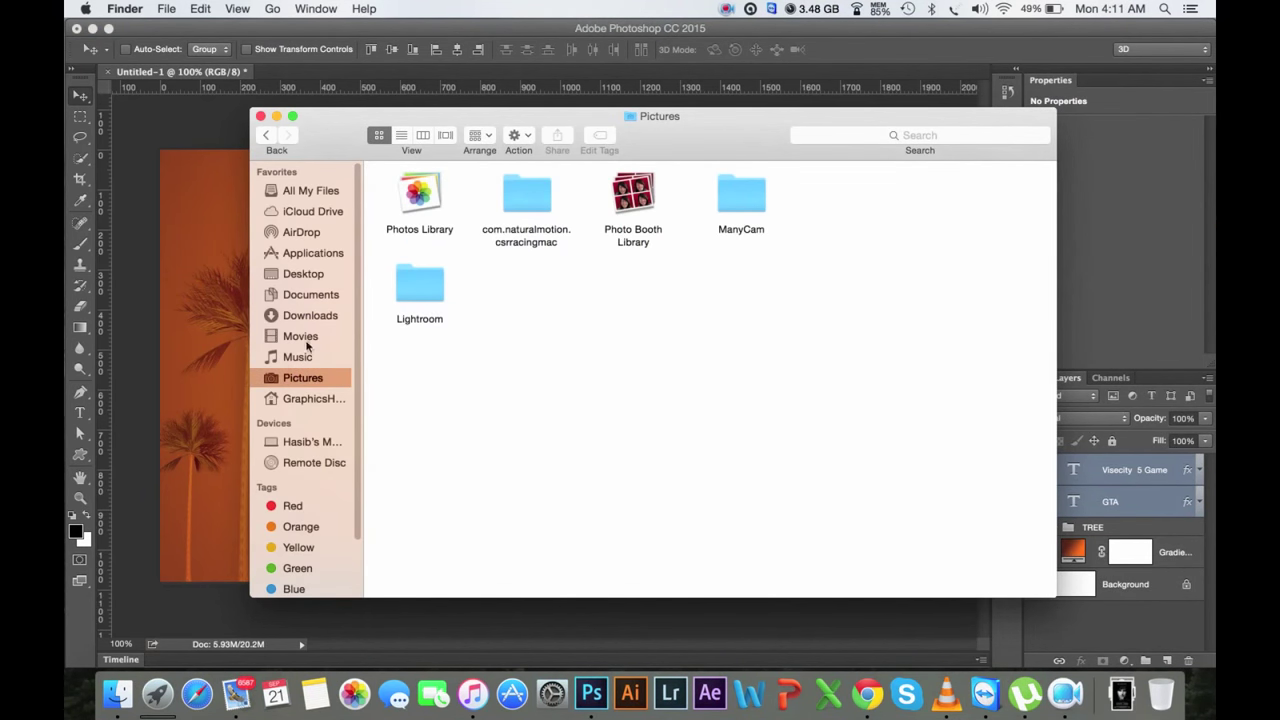
pyautogui.click(312, 441)
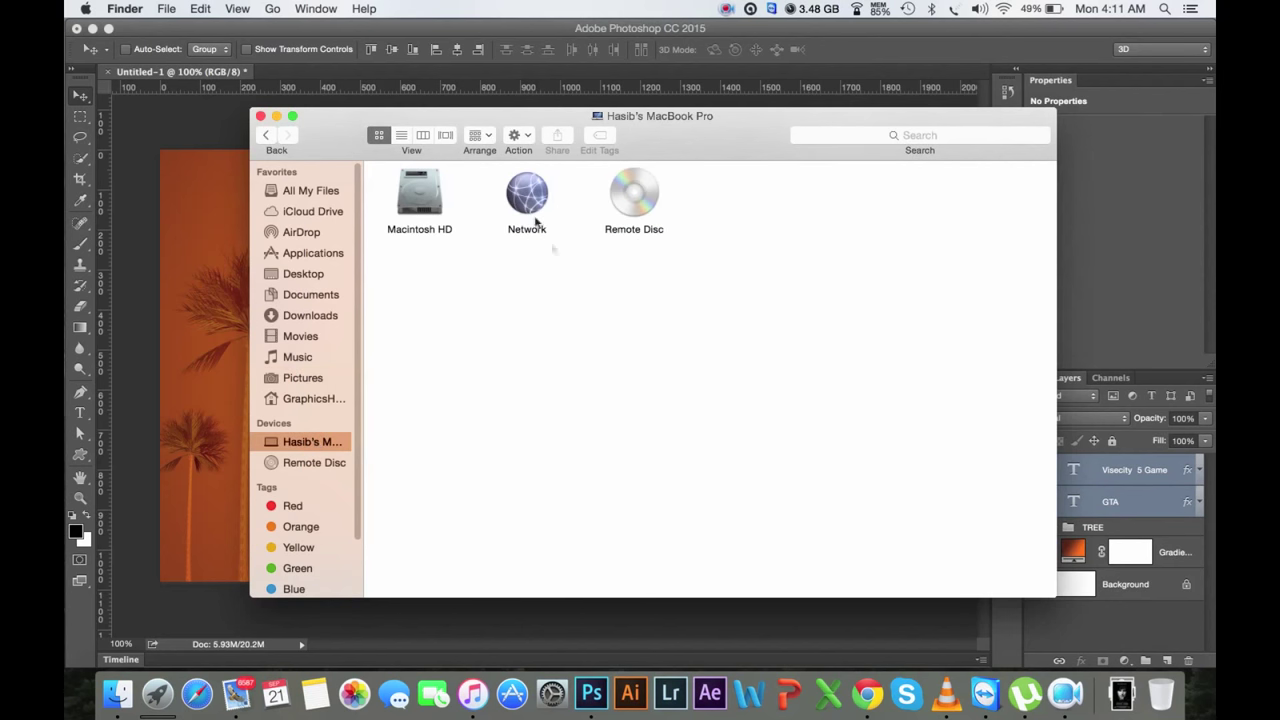
pyautogui.doubleClick(419, 195)
pyautogui.doubleClick(650, 226)
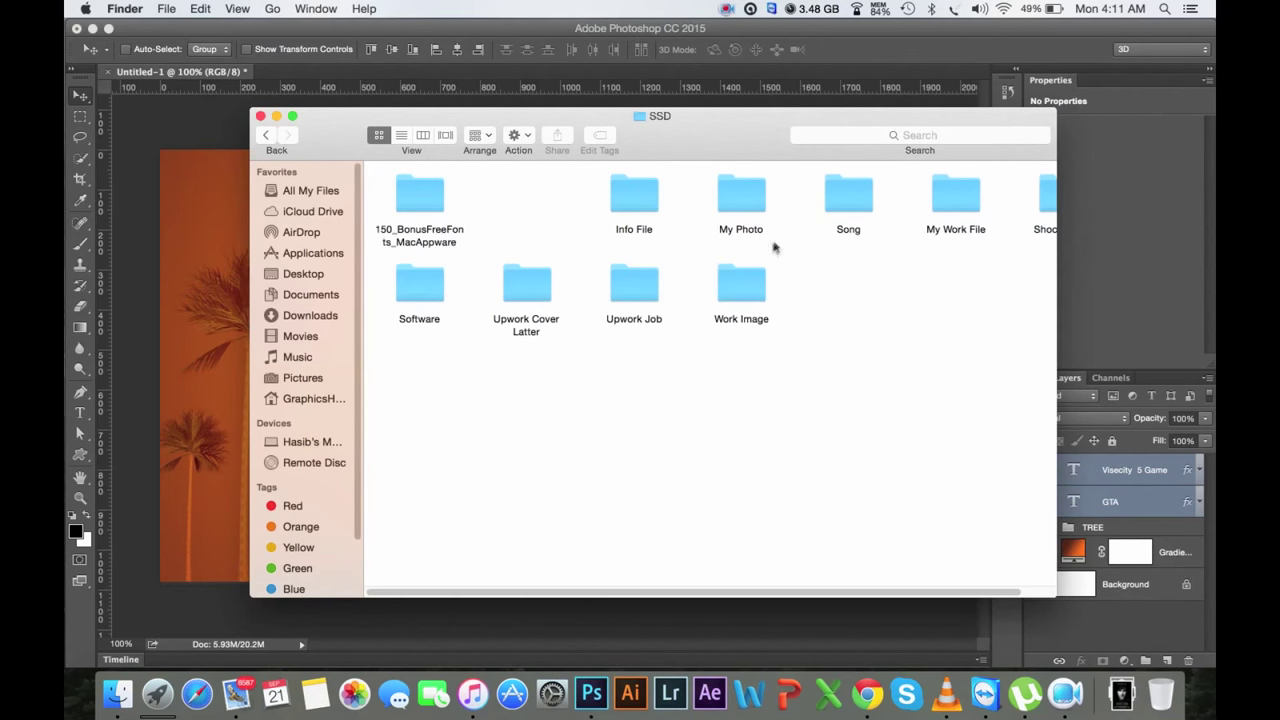
pyautogui.doubleClick(741, 210)
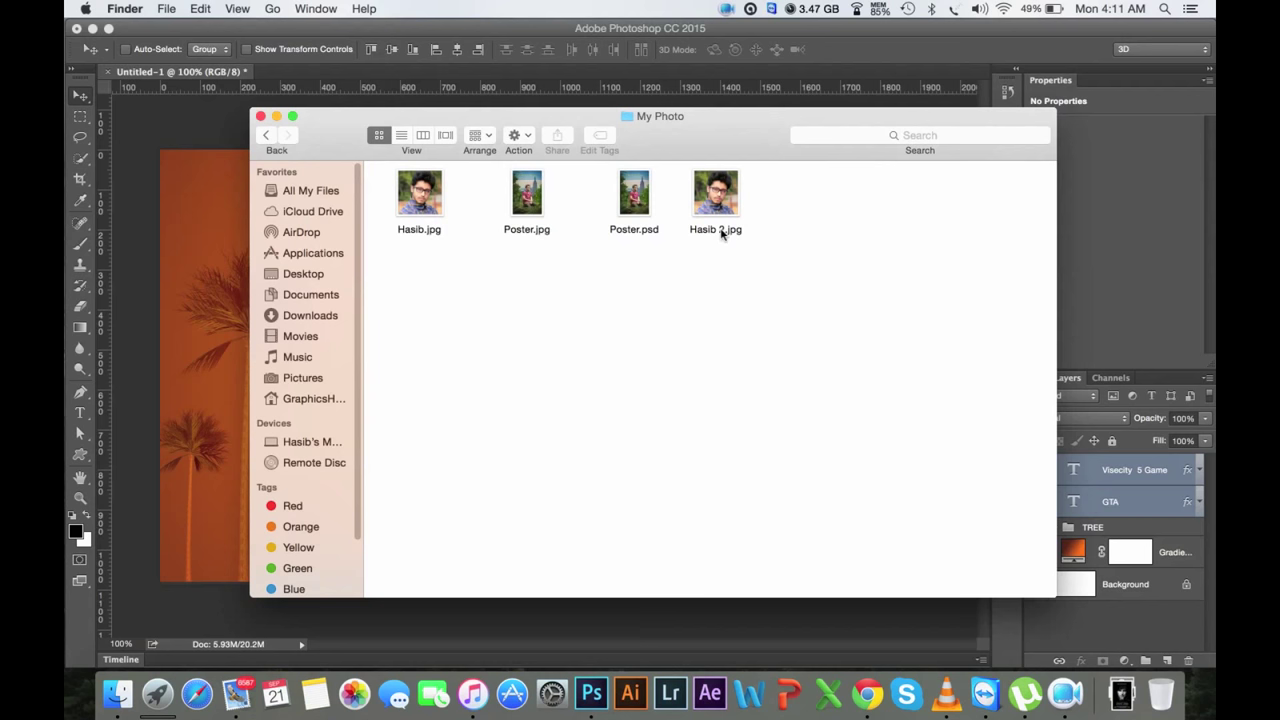
pyautogui.click(268, 136)
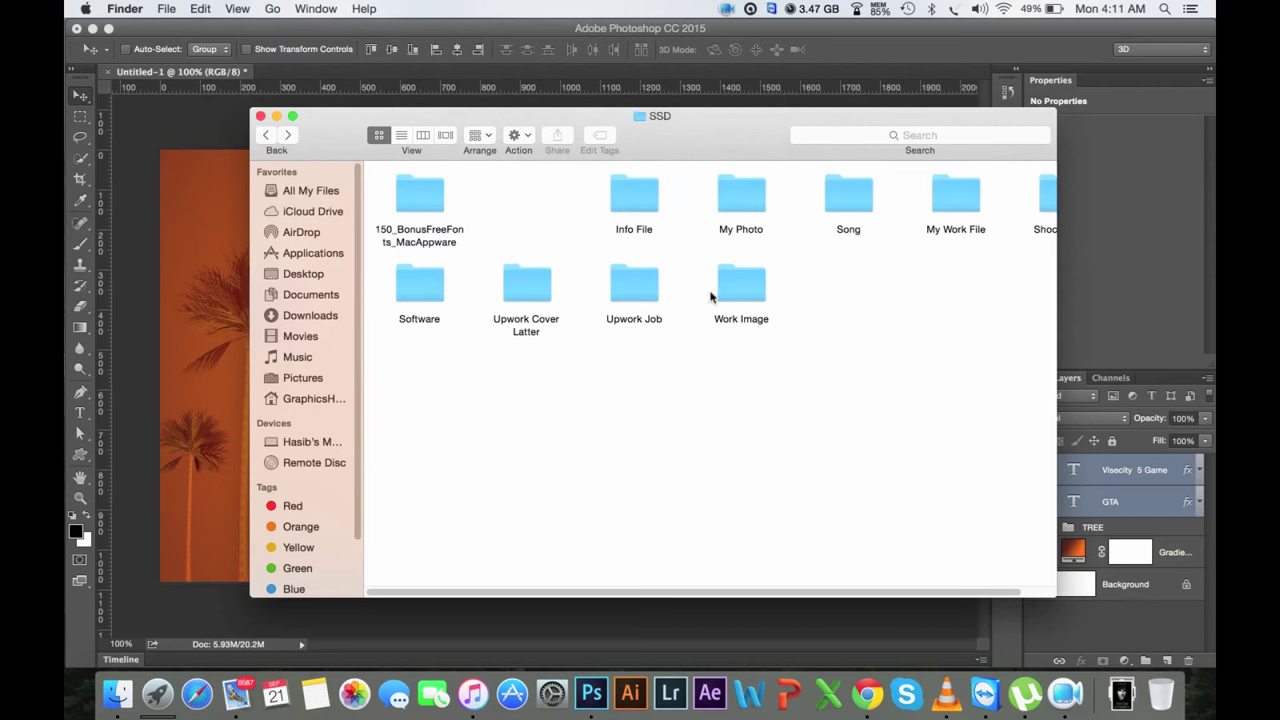
pyautogui.doubleClick(746, 290)
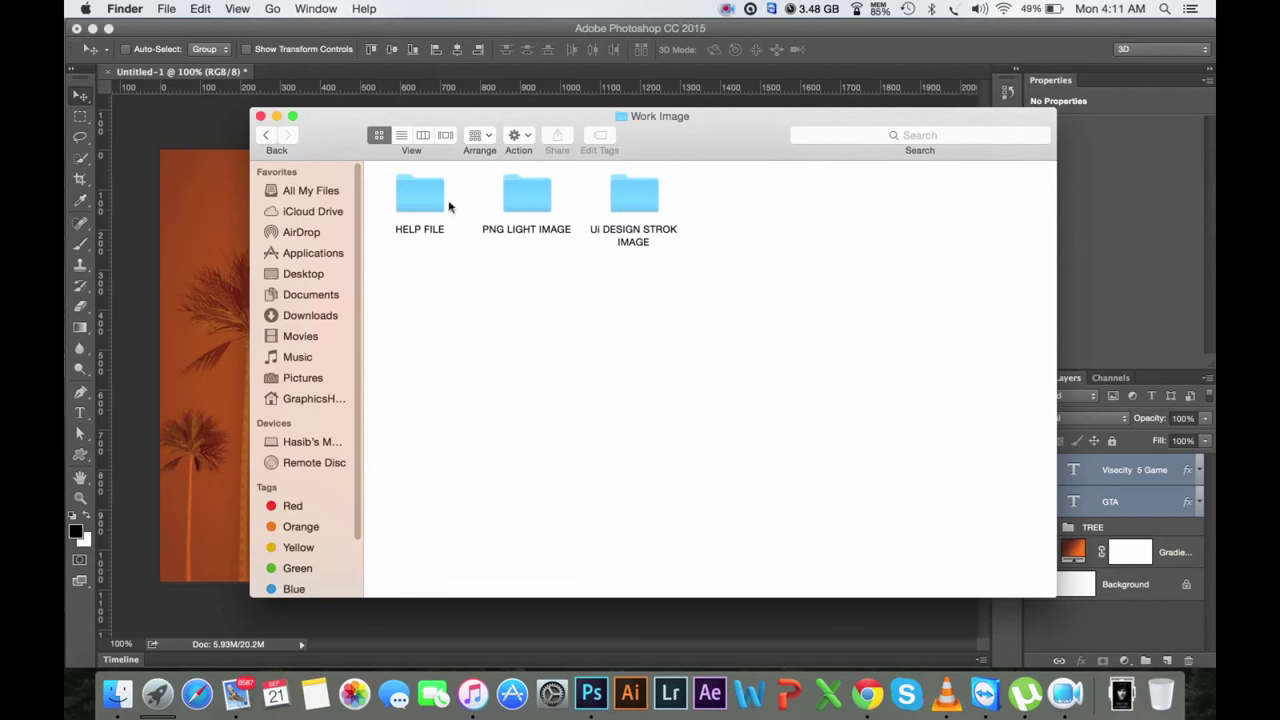
pyautogui.click(266, 135)
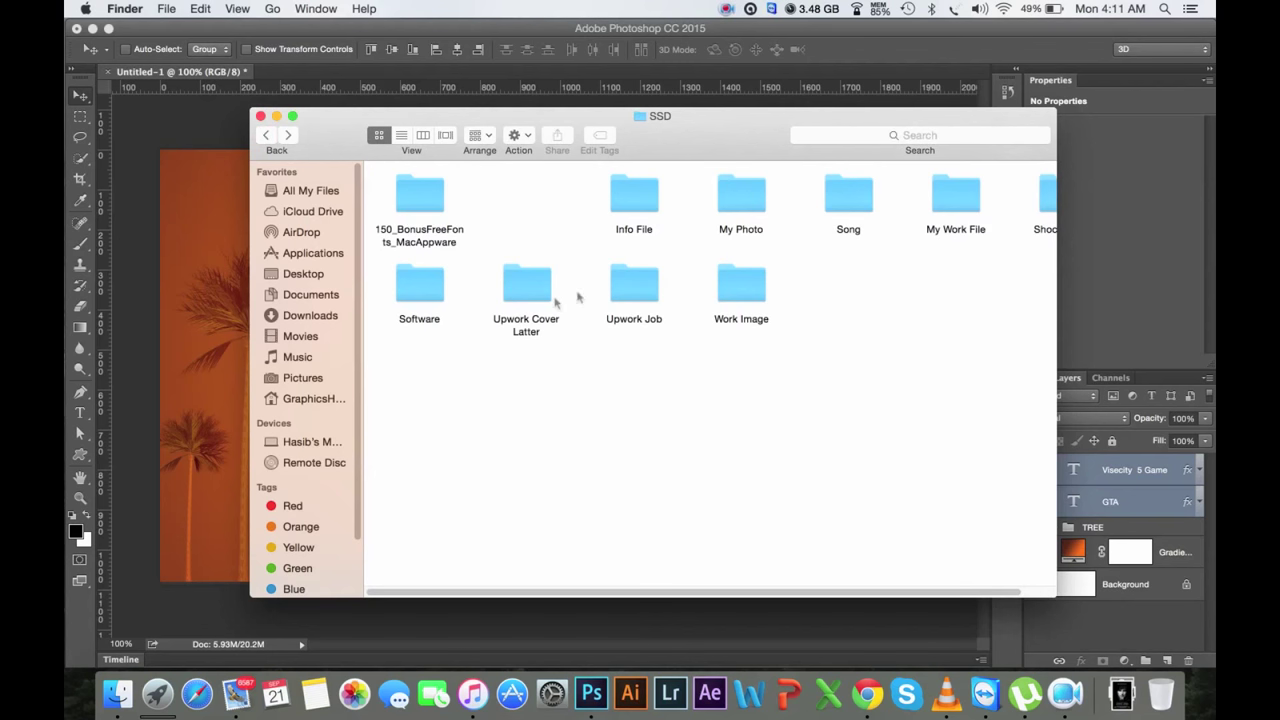
pyautogui.hscroll(2, 857, 320)
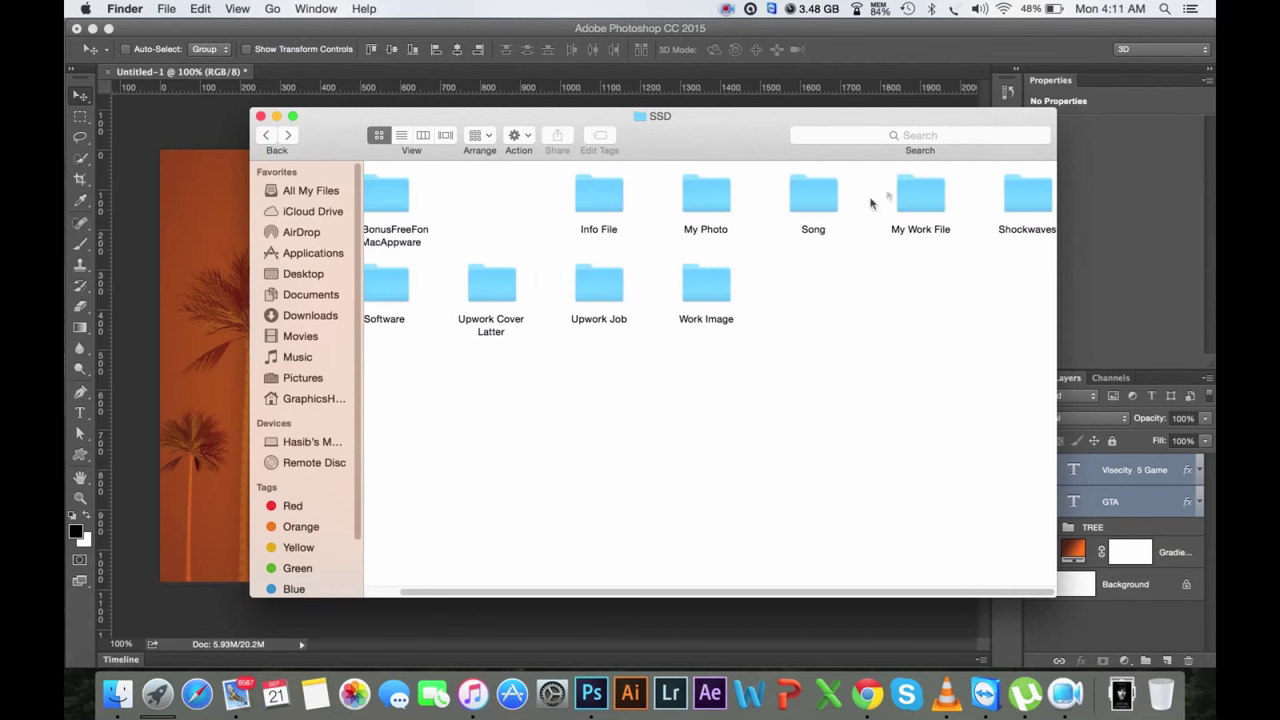
pyautogui.doubleClick(905, 195)
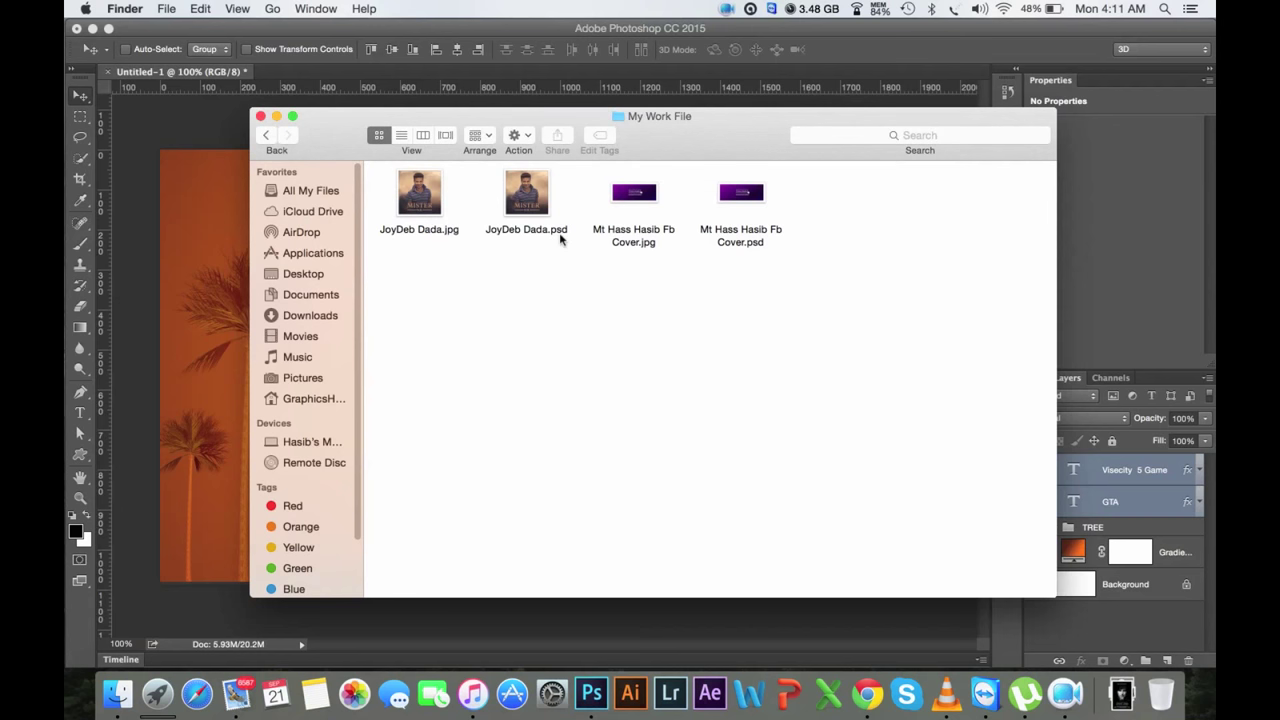
pyautogui.doubleClick(527, 200)
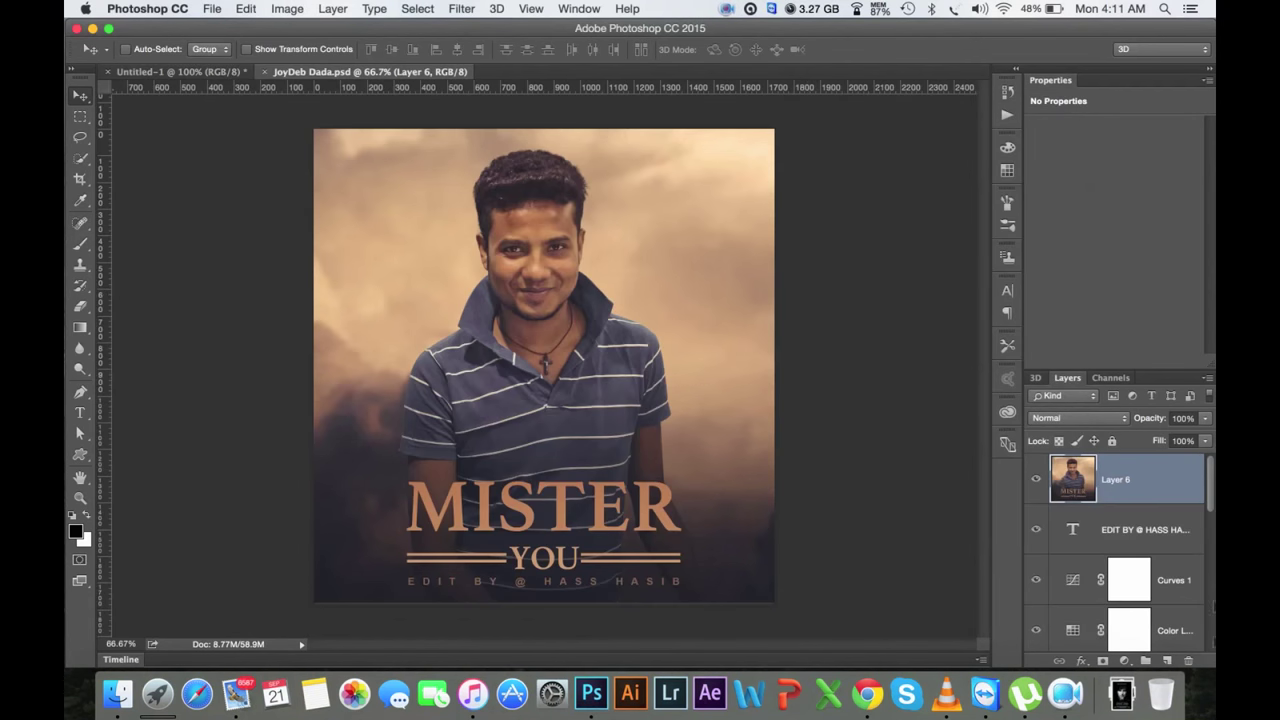
# Step: Drag the man's photo into the poster as Layer 2, scaled to about 48% and centred over the title
pyautogui.scroll(-5, 1084, 513)
pyautogui.click(1086, 516)
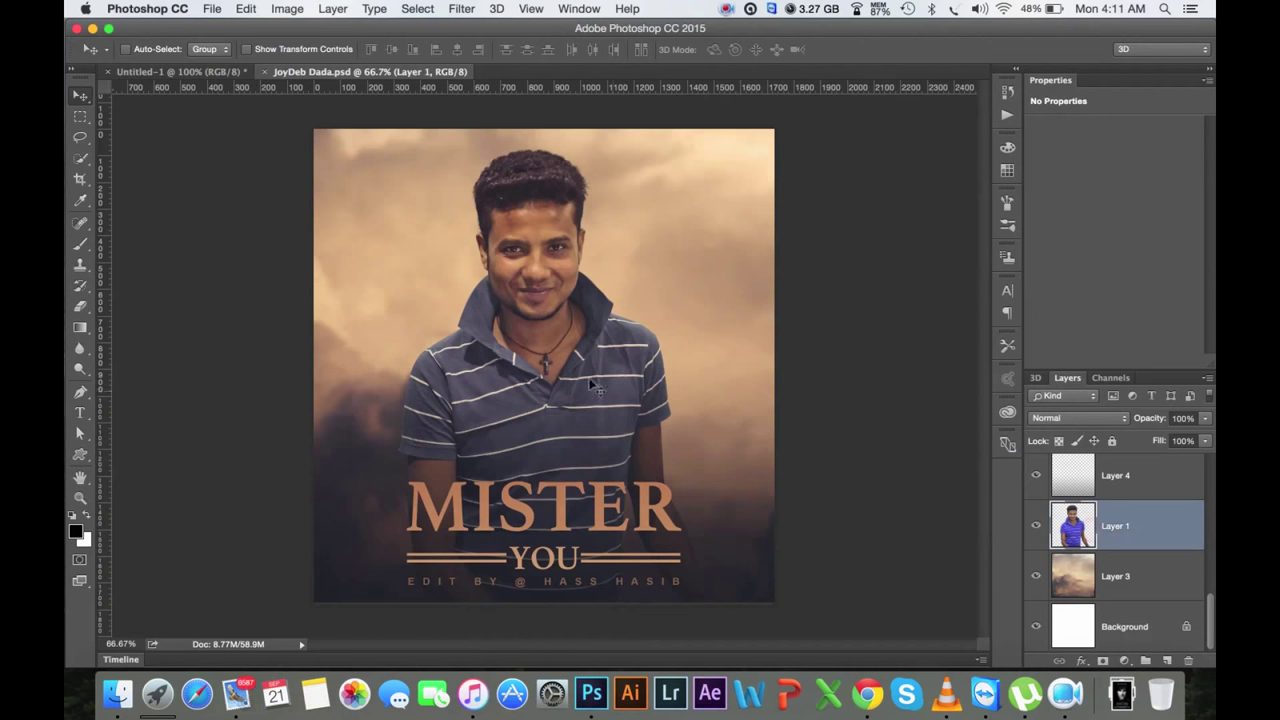
pyautogui.moveTo(522, 315)
pyautogui.mouseDown()
pyautogui.moveTo(311, 218)
pyautogui.moveTo(491, 249)
pyautogui.mouseUp()
pyautogui.hotkey('ctrl', 't')
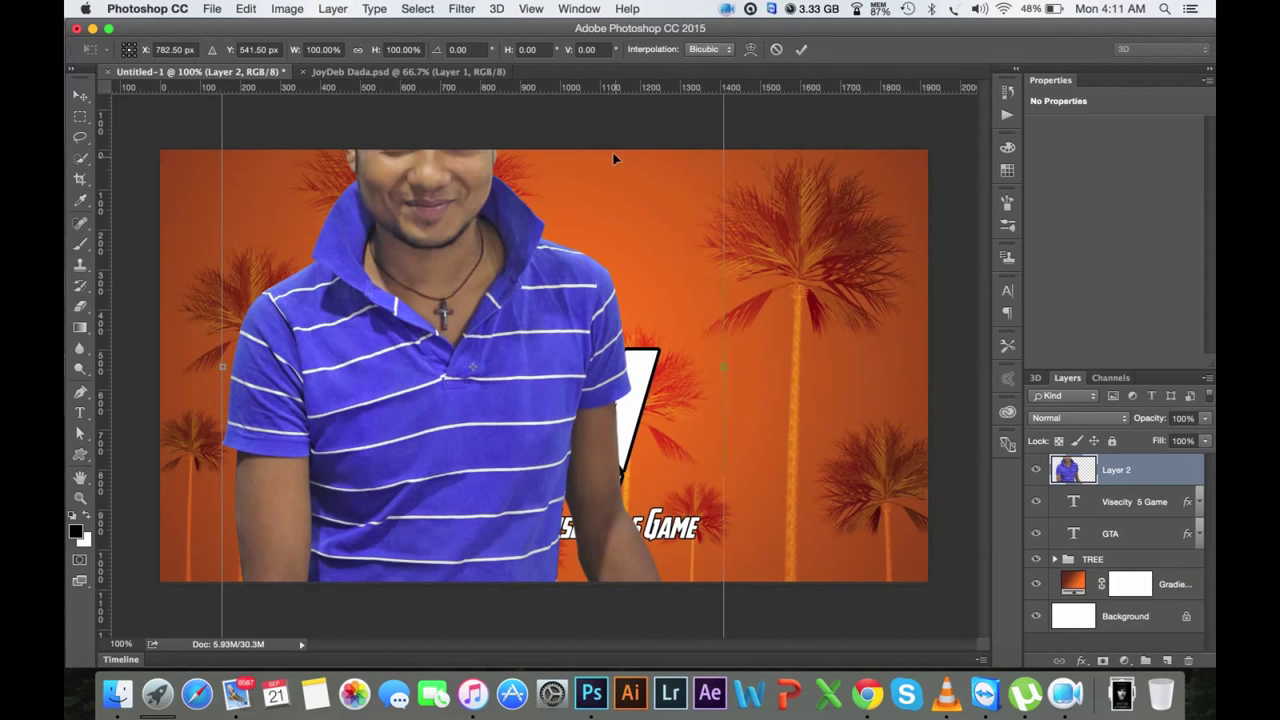
pyautogui.hotkey('ctrl', '-')
pyautogui.hotkey('ctrl', '-')
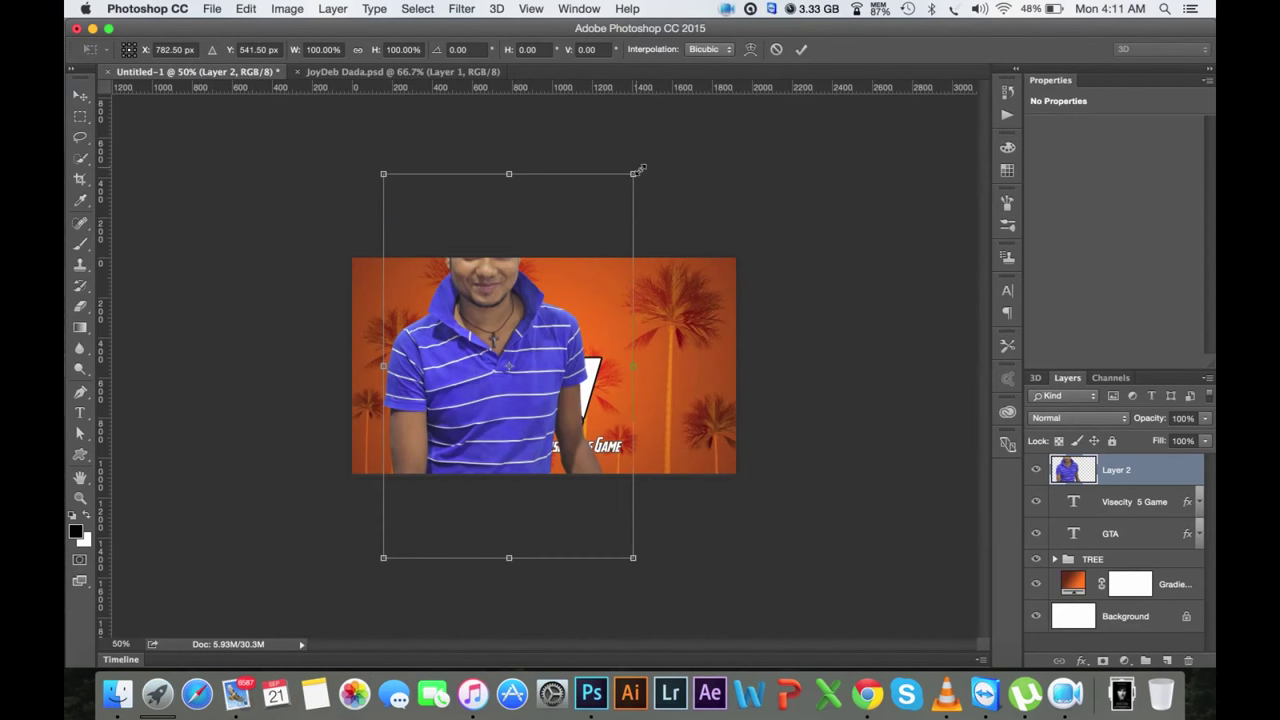
pyautogui.moveTo(636, 172); pyautogui.dragTo(503, 374)
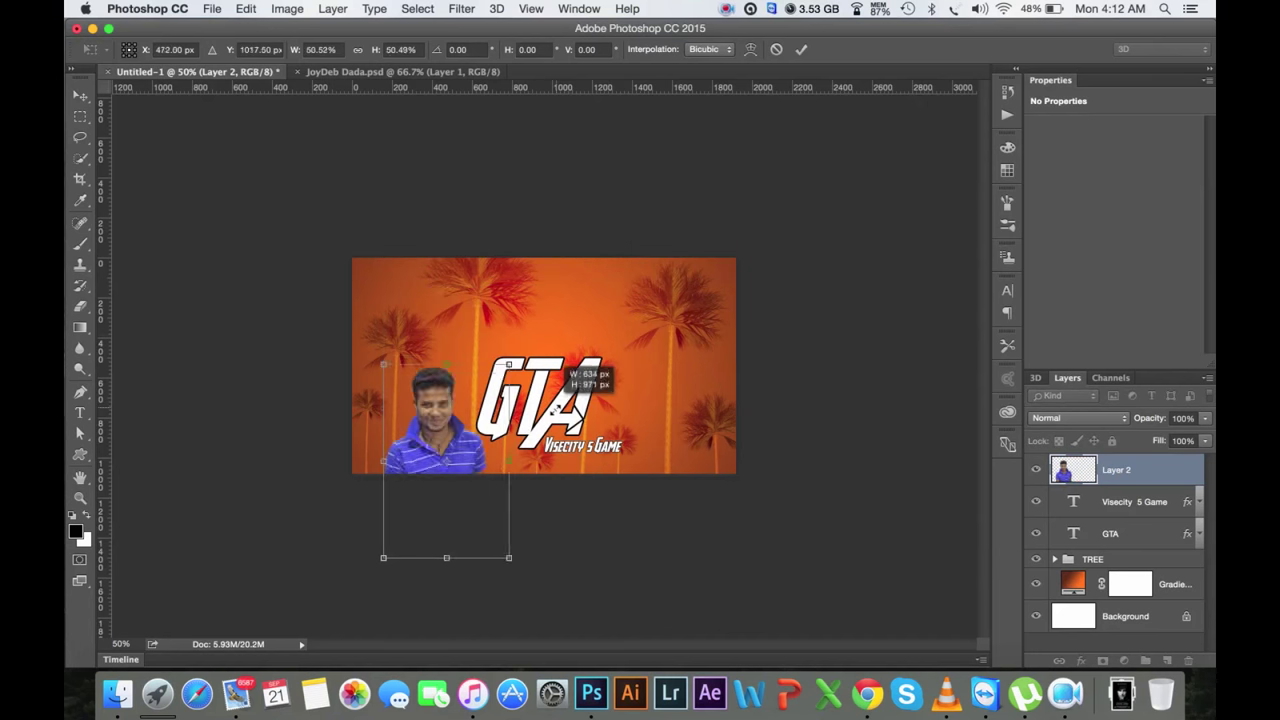
pyautogui.moveTo(459, 450); pyautogui.dragTo(557, 343)
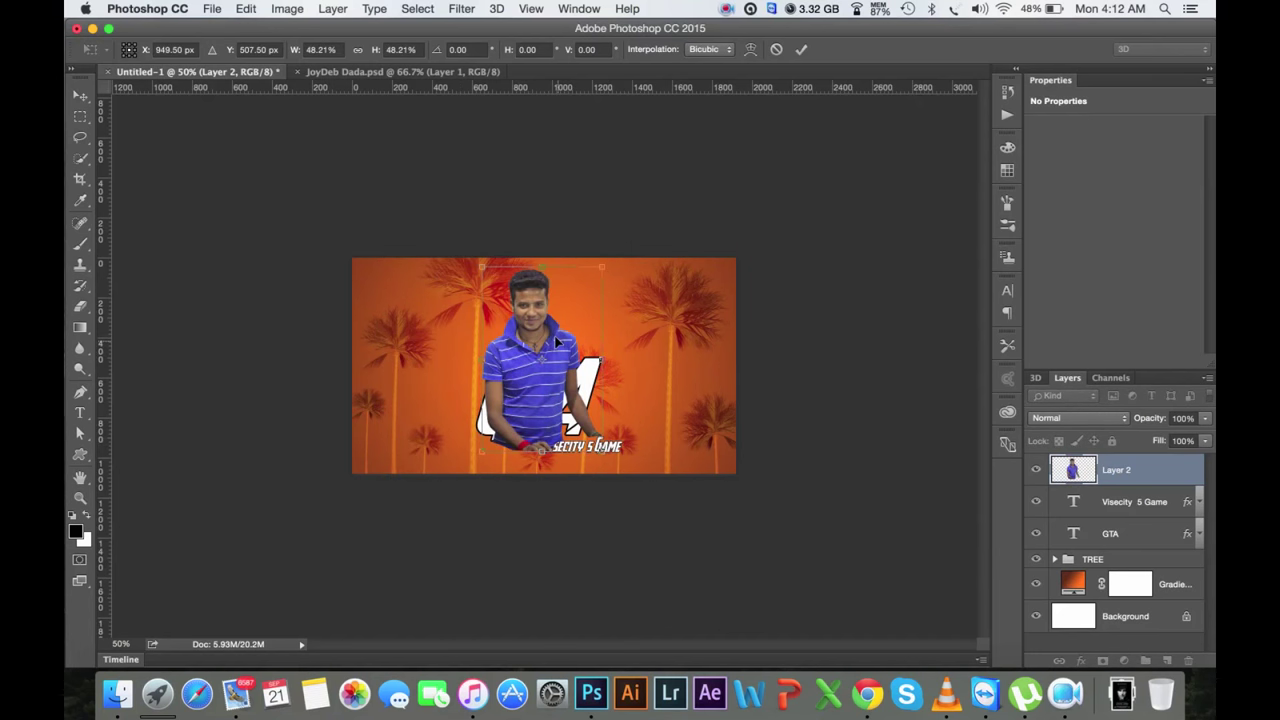
pyautogui.hotkey('ctrl', '+')
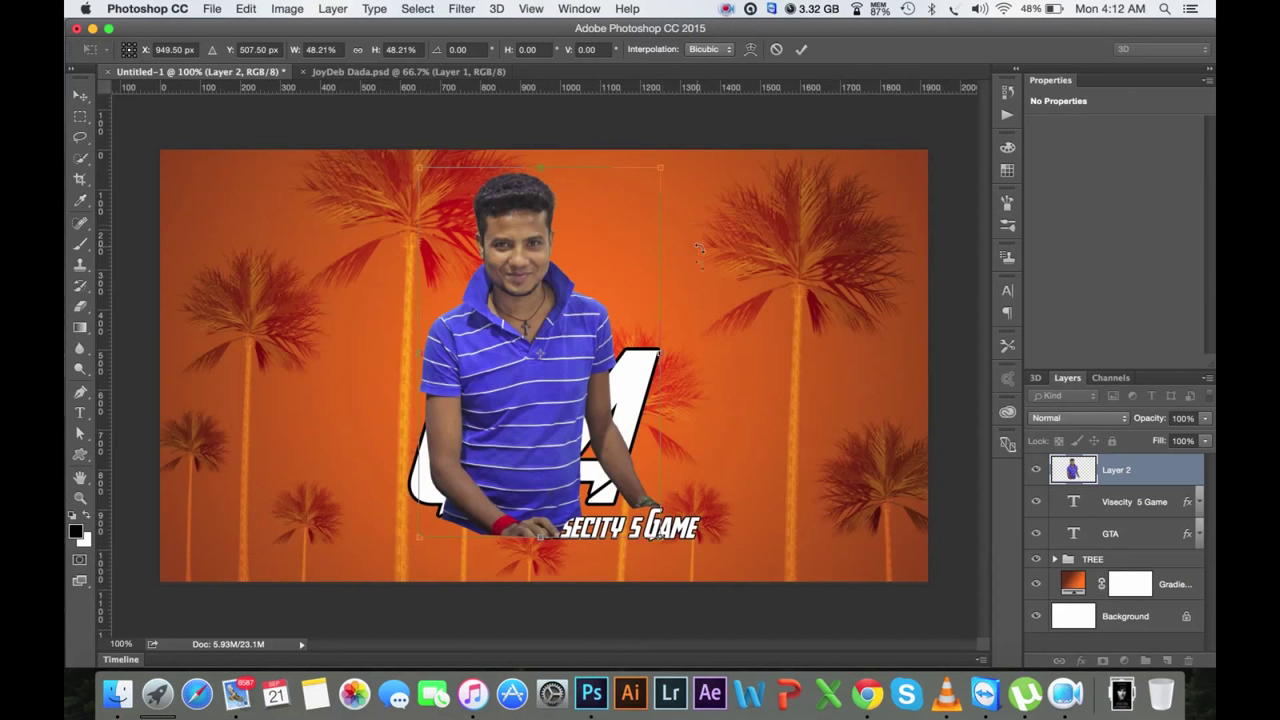
pyautogui.click(800, 50)
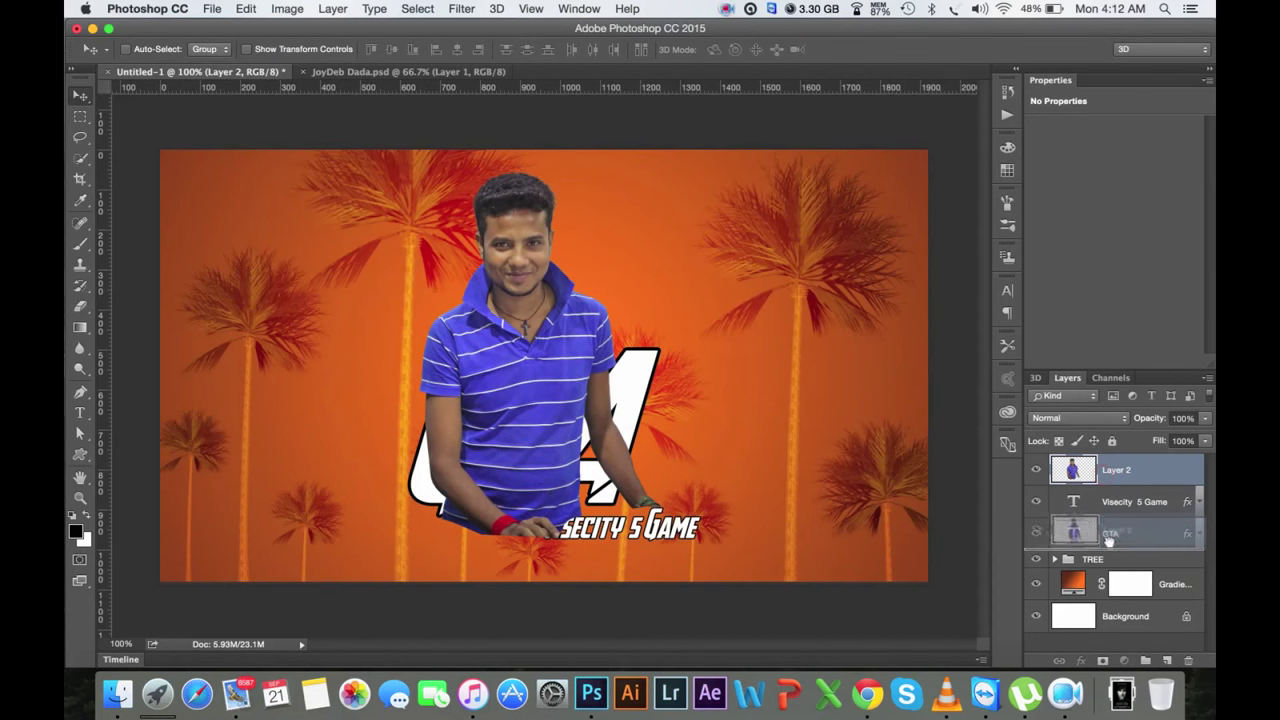
# Step: Put Layer 2 behind the text layers, scaled to about 81%, tilted about 11°, rising above the title
pyautogui.moveTo(1106, 478); pyautogui.dragTo(1106, 543)
pyautogui.moveTo(583, 393); pyautogui.dragTo(595, 383)
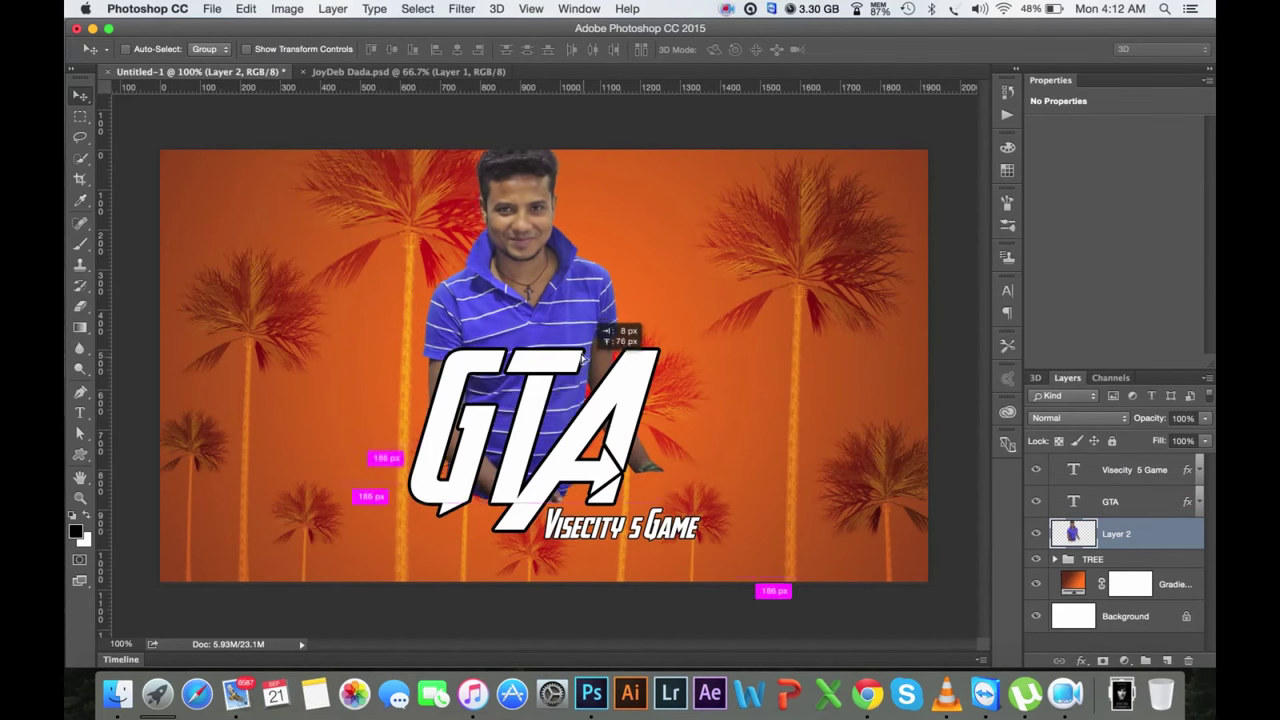
pyautogui.hotkey('ctrl', 't')
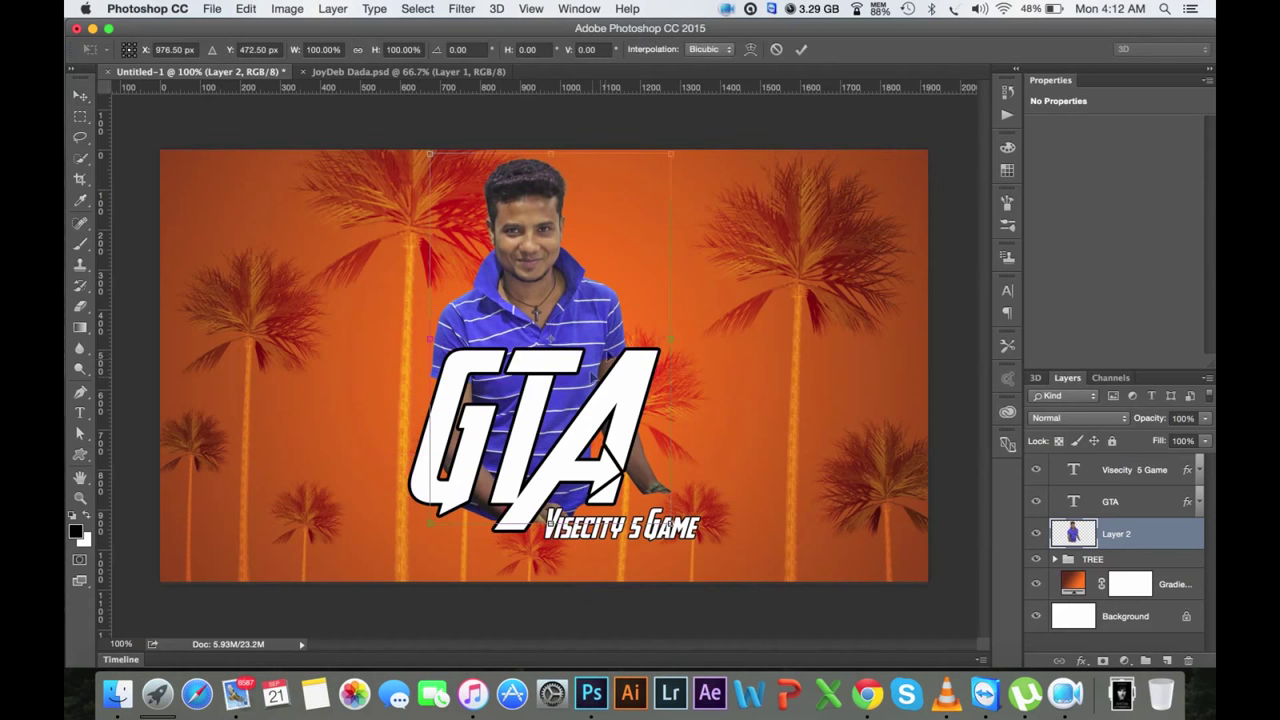
pyautogui.moveTo(668, 500); pyautogui.dragTo(600, 478)
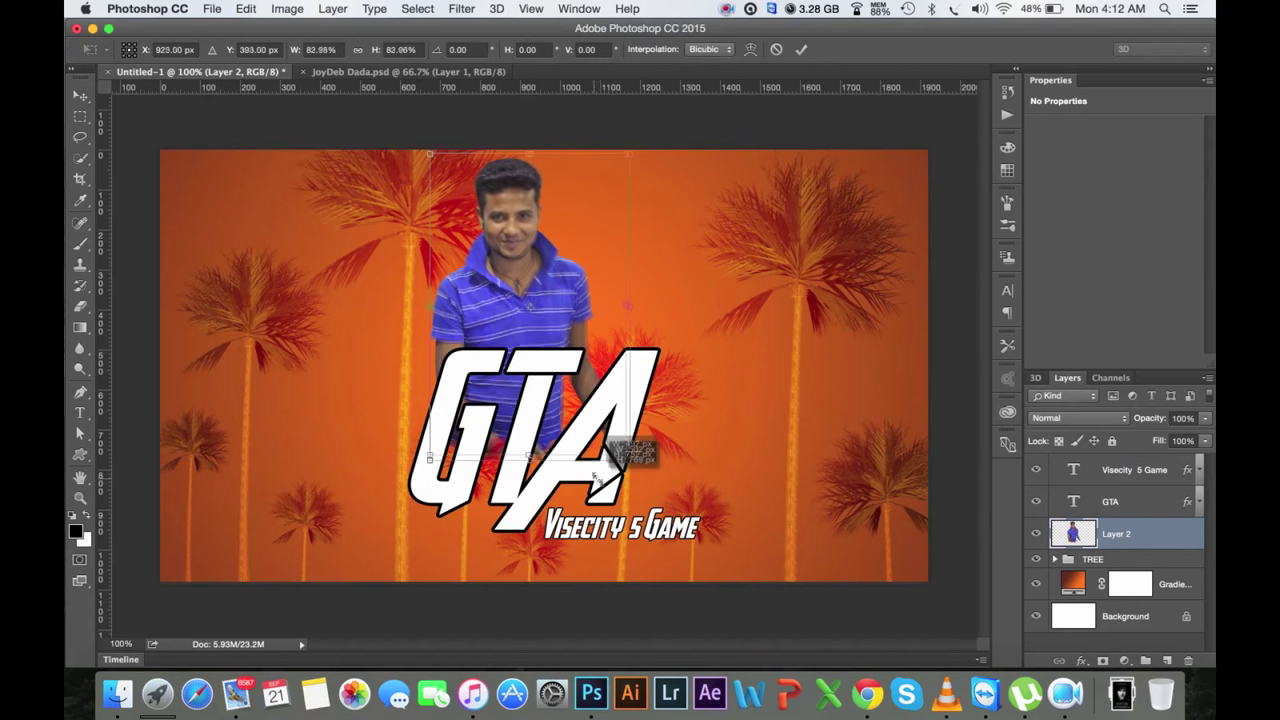
pyautogui.moveTo(560, 393); pyautogui.dragTo(575, 405)
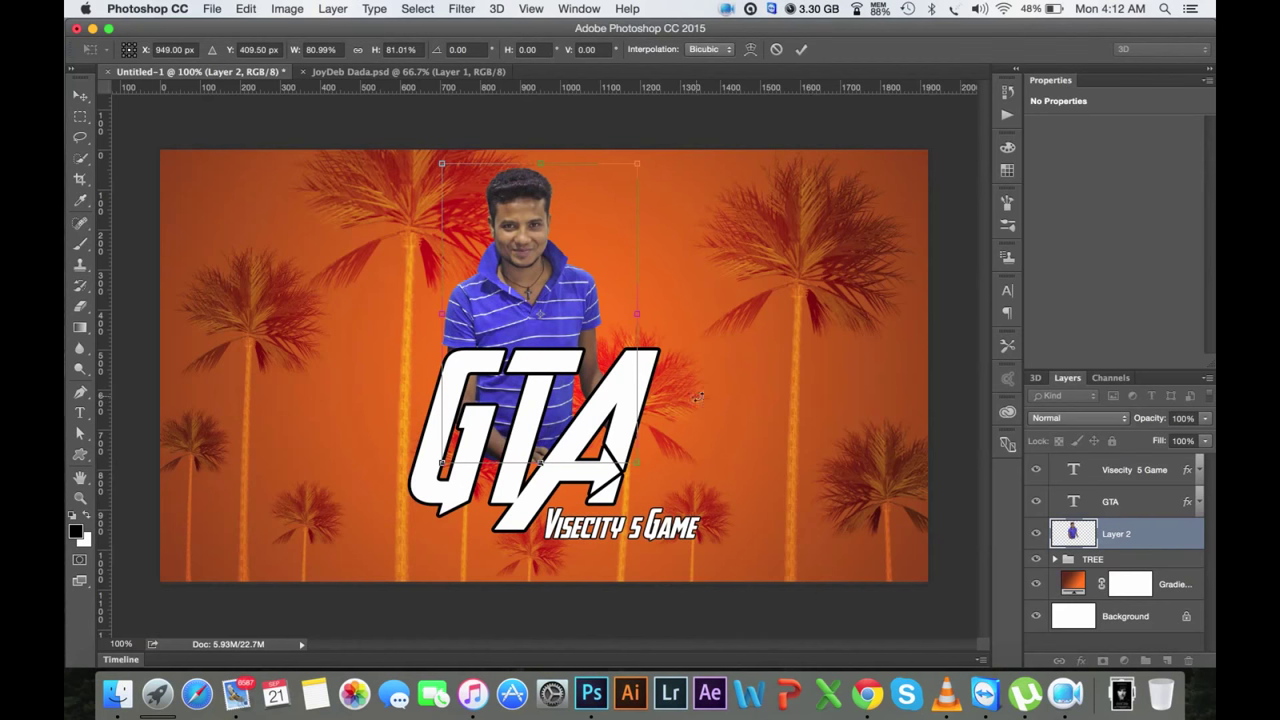
pyautogui.moveTo(698, 396); pyautogui.dragTo(690, 420)
pyautogui.moveTo(583, 359); pyautogui.dragTo(590, 372)
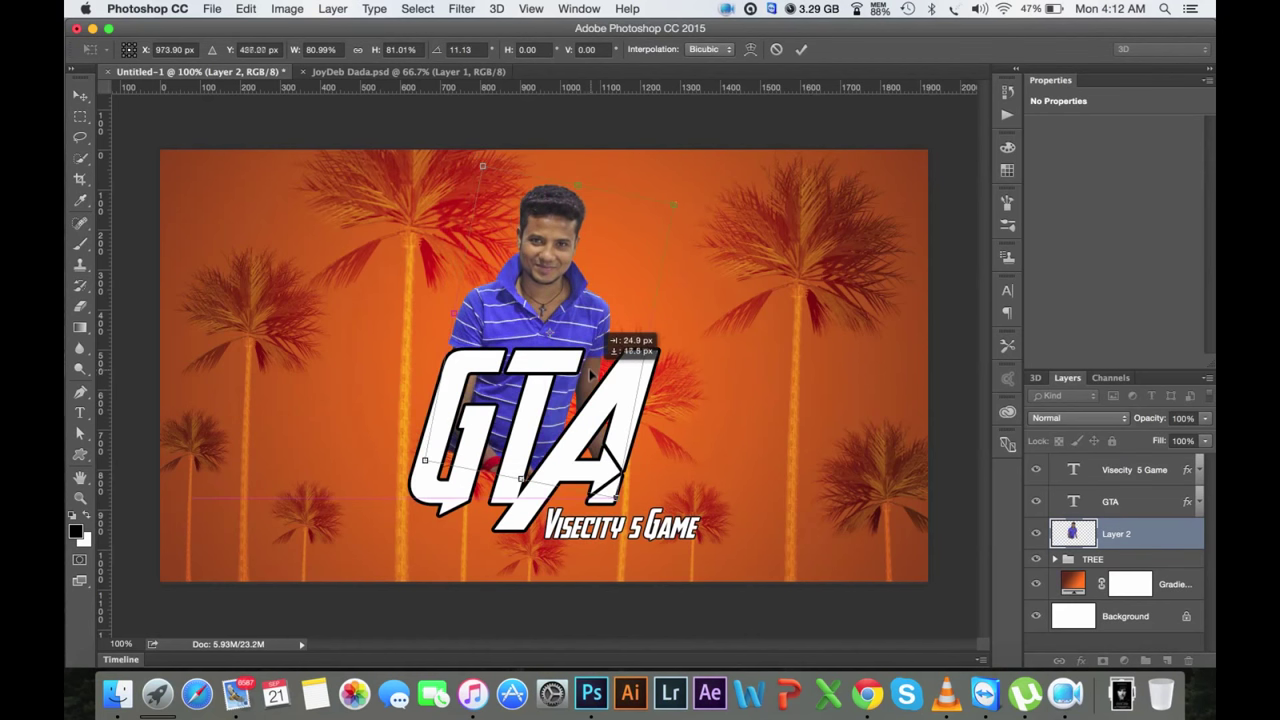
pyautogui.press('Return')
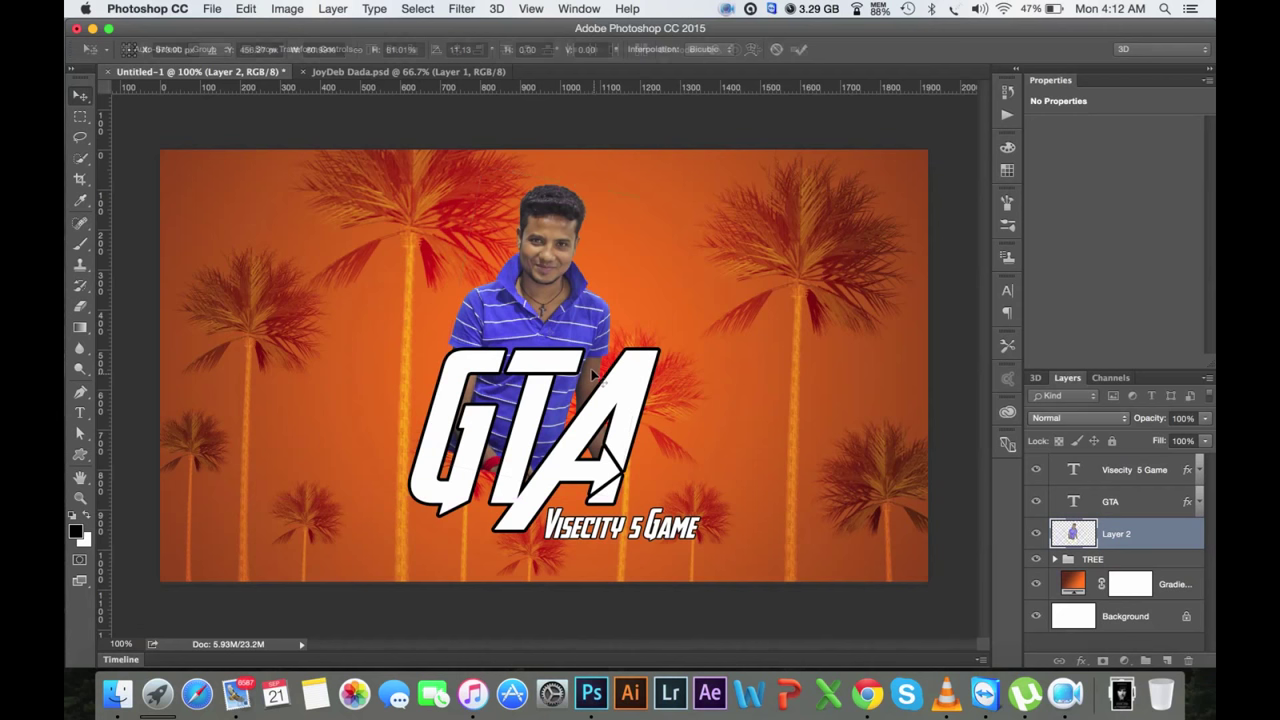
pyautogui.click(460, 10)
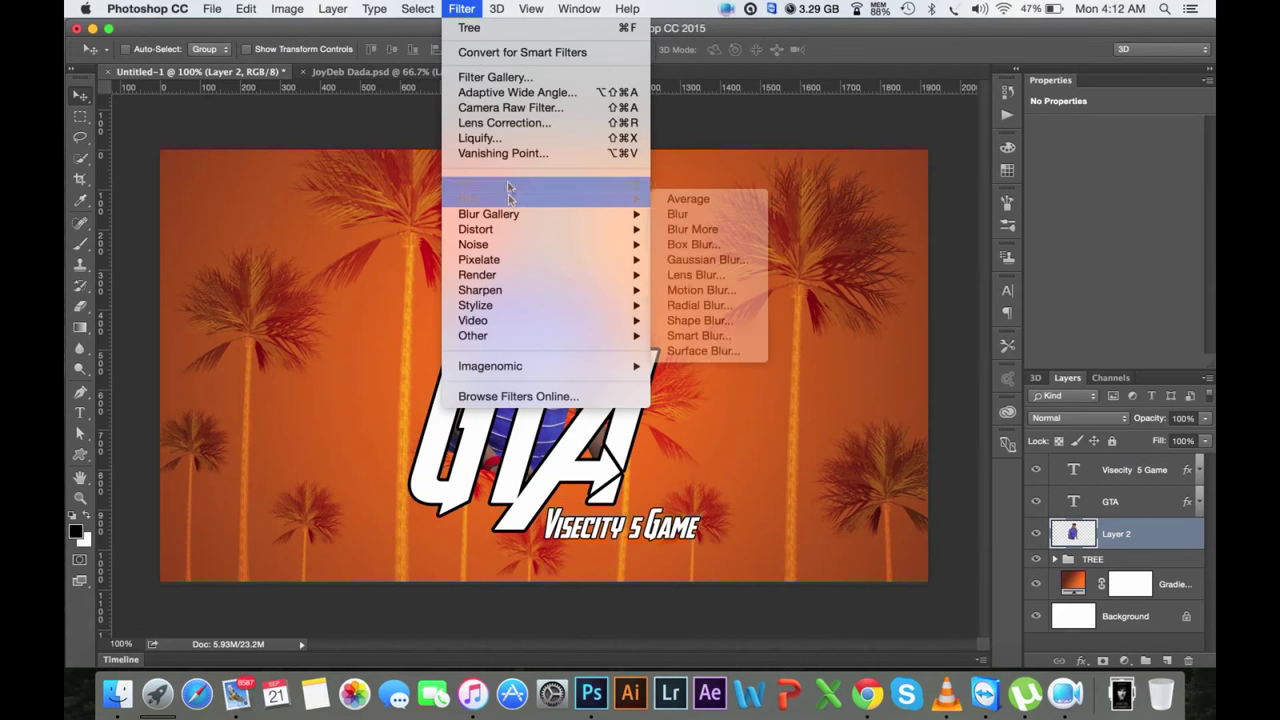
# Step: Preview the Artistic filters in the Filter Gallery one after another on the man's layer
pyautogui.click(498, 78)
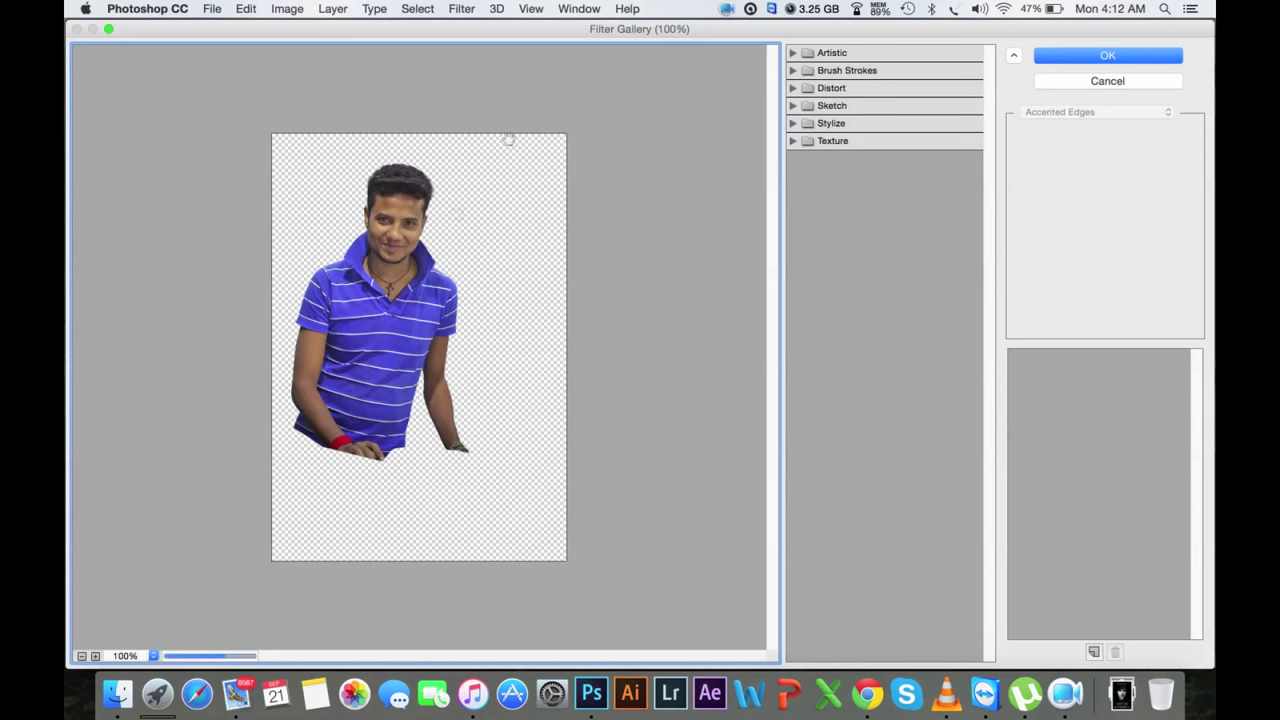
pyautogui.click(793, 53)
pyautogui.click(818, 80)
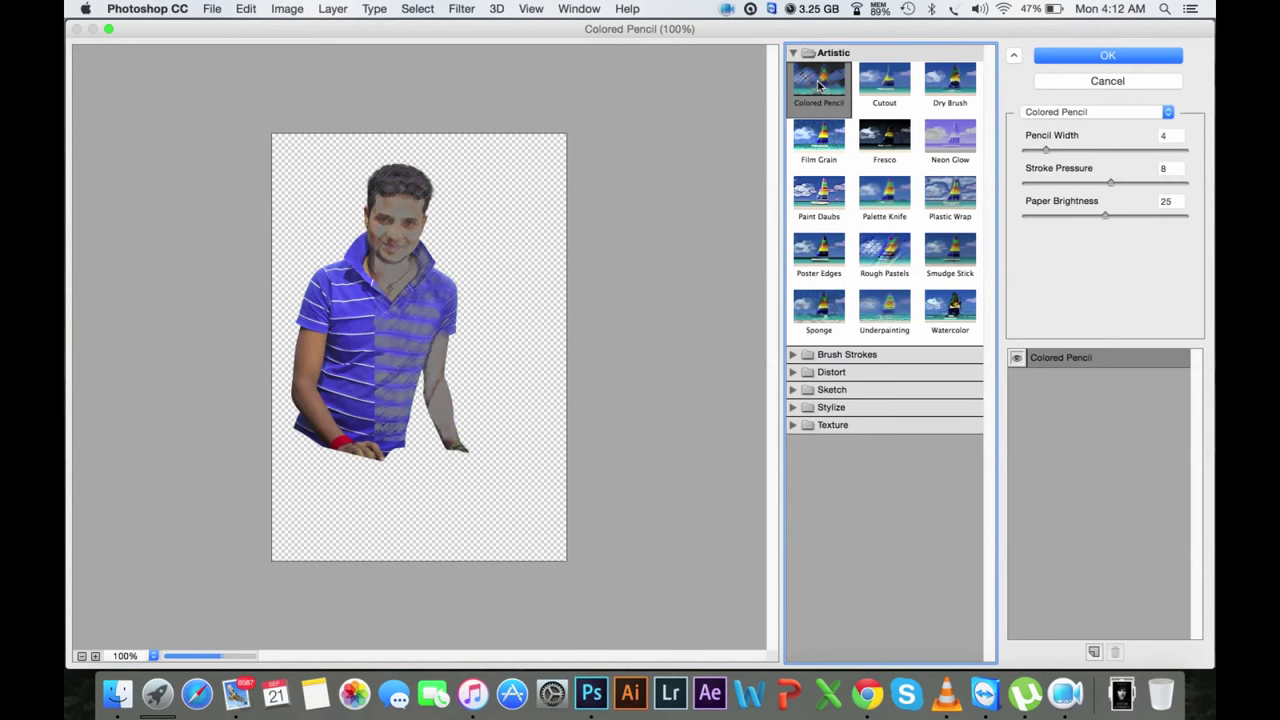
pyautogui.click(884, 80)
pyautogui.click(930, 84)
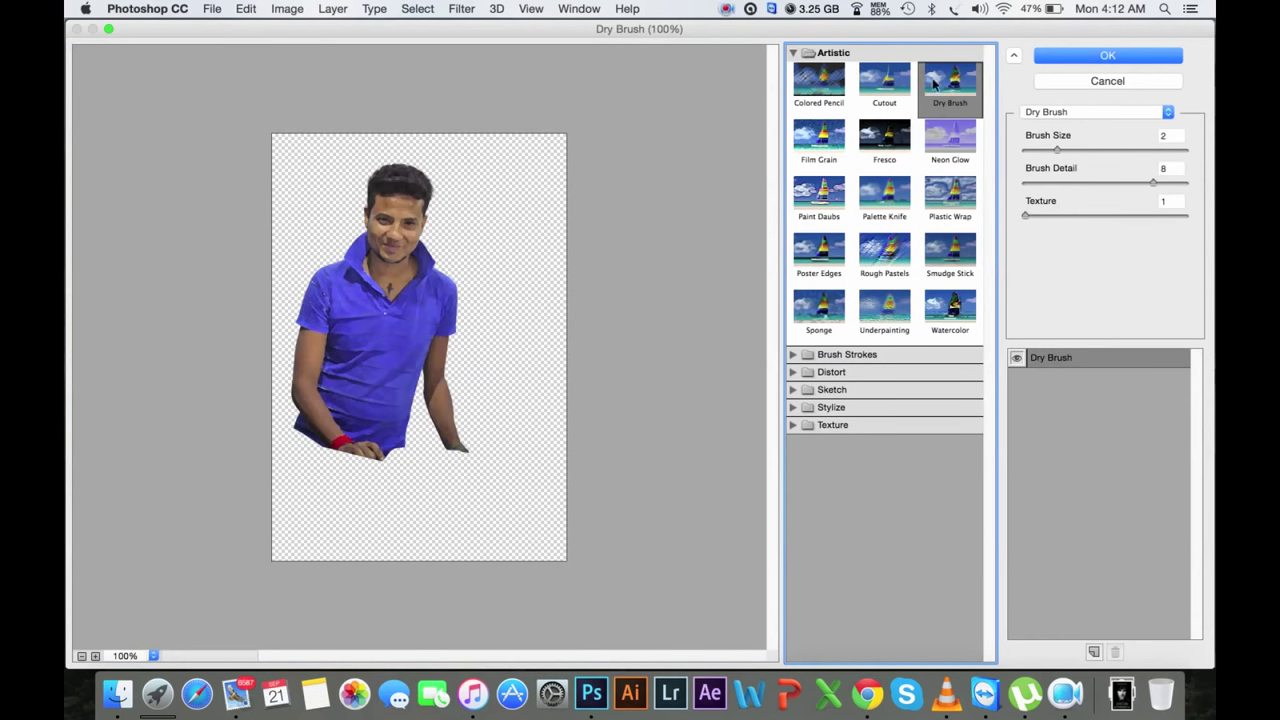
pyautogui.click(818, 135)
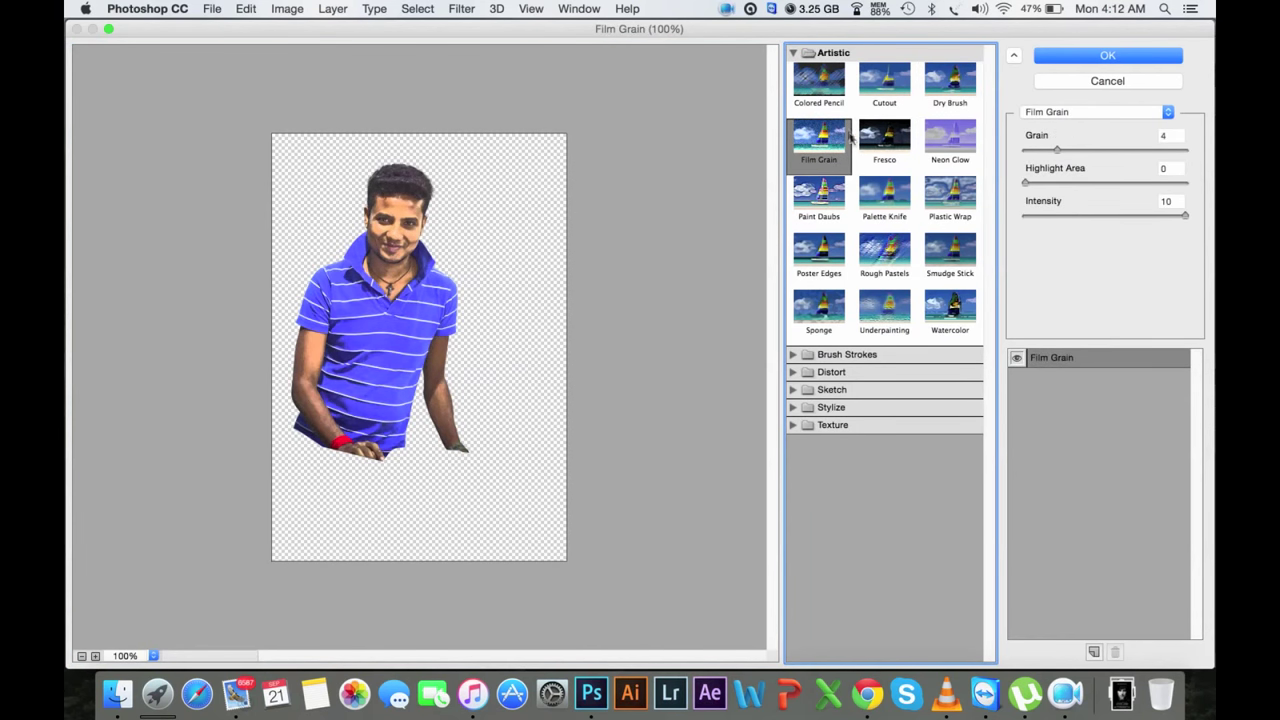
pyautogui.click(863, 135)
pyautogui.click(935, 138)
pyautogui.click(818, 195)
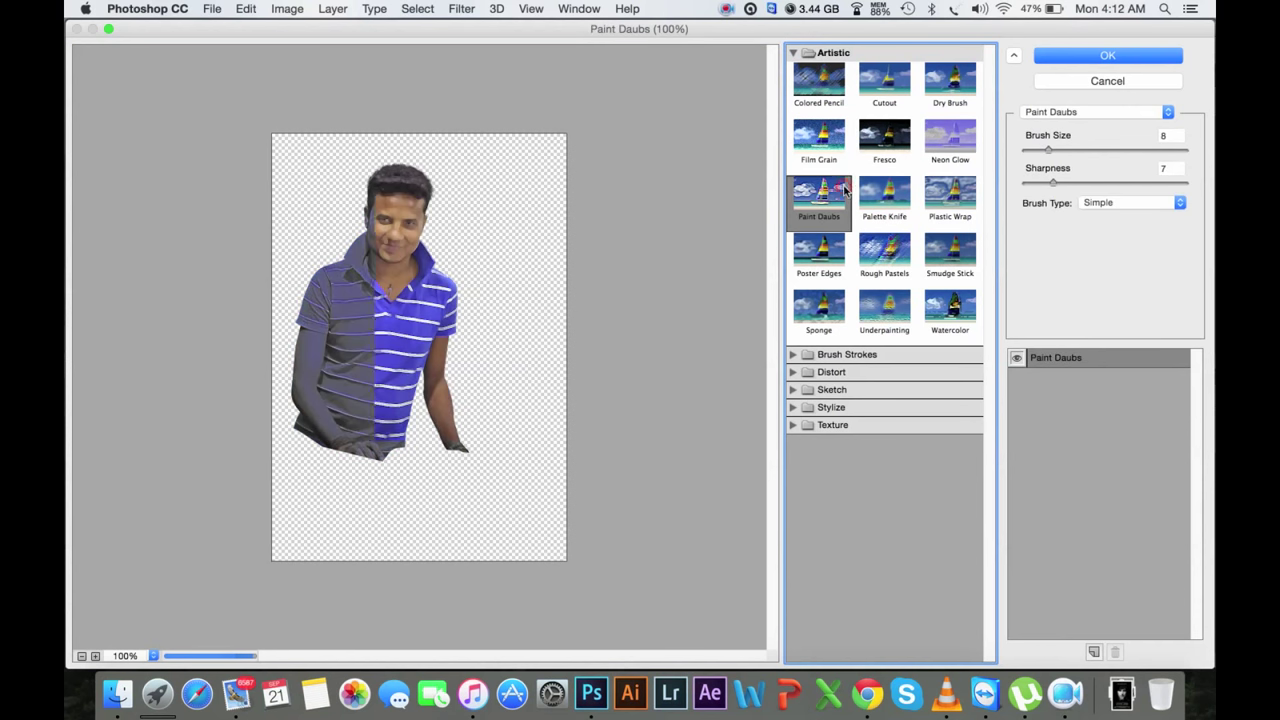
pyautogui.click(876, 204)
pyautogui.click(945, 195)
pyautogui.click(945, 250)
pyautogui.click(880, 250)
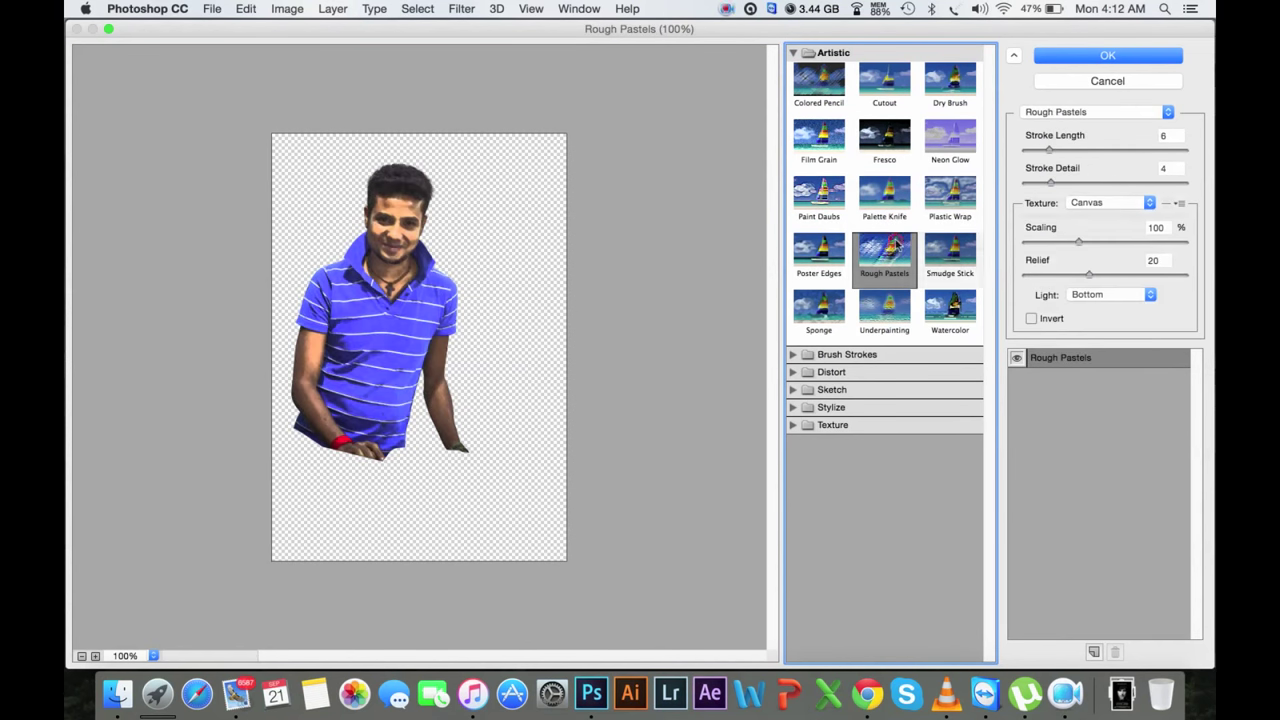
# Step: Choose Poster Edges with Edge Thickness 2 and adjust its Edge Intensity
pyautogui.click(820, 247)
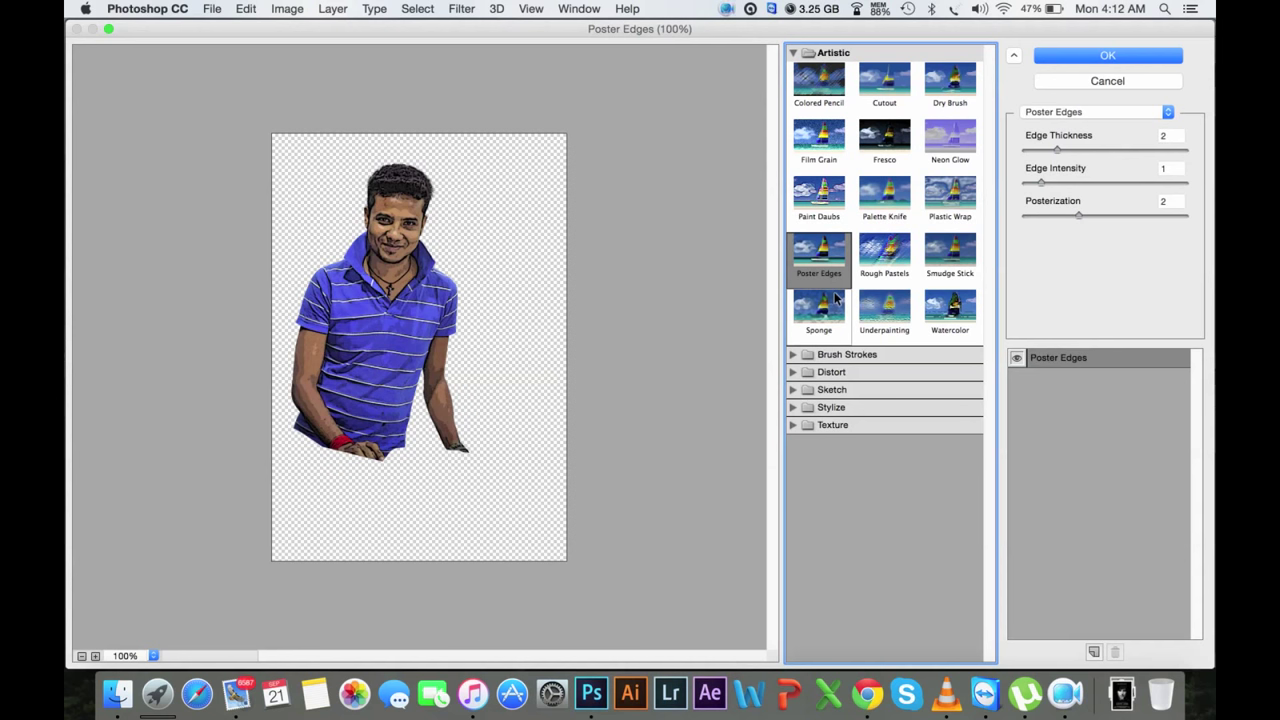
pyautogui.moveTo(1056, 149); pyautogui.dragTo(1069, 148)
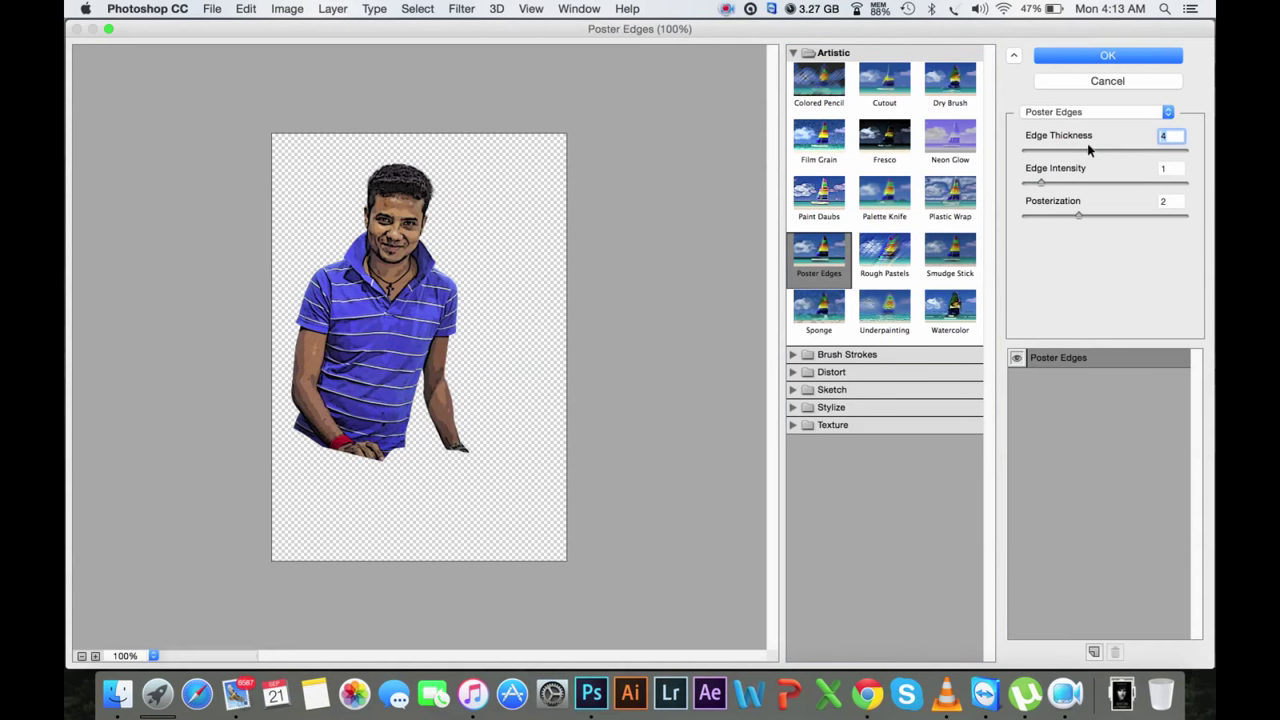
pyautogui.moveTo(1104, 148); pyautogui.dragTo(1059, 130)
pyautogui.moveTo(1044, 183)
pyautogui.mouseDown()
pyautogui.moveTo(1082, 177)
pyautogui.moveTo(1042, 180)
pyautogui.moveTo(1096, 217)
pyautogui.mouseUp()
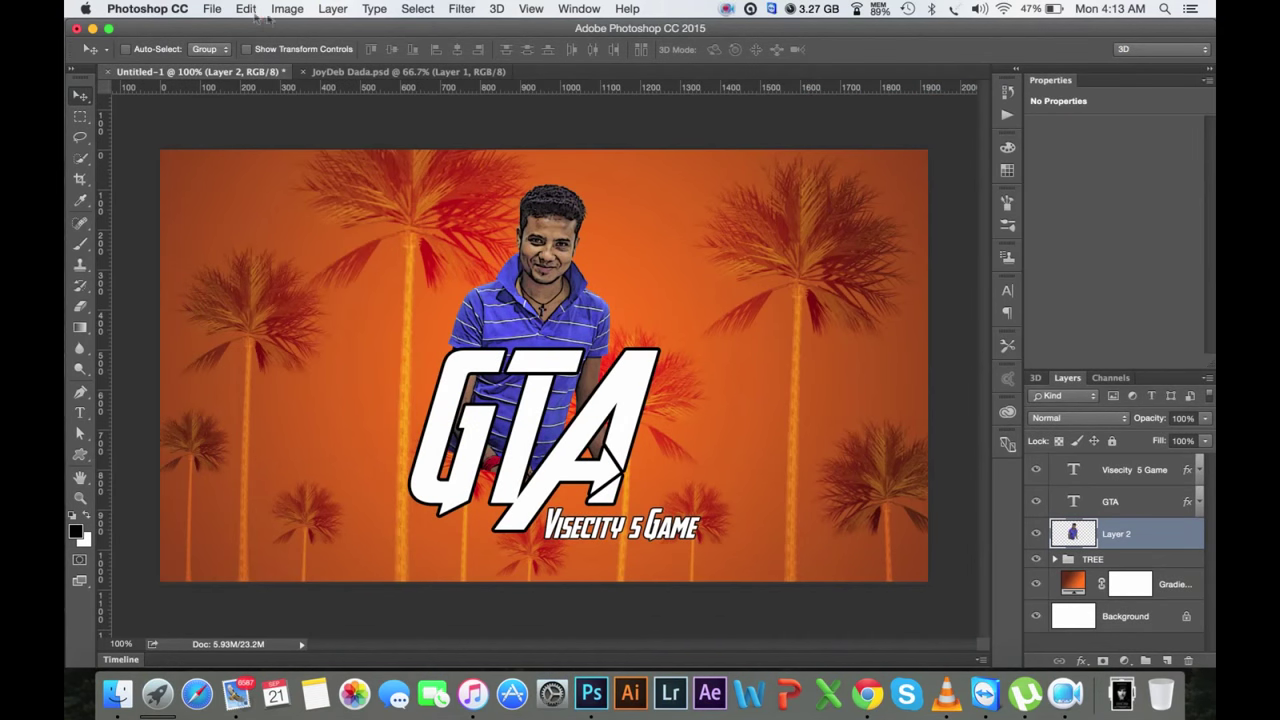
pyautogui.click(287, 9)
pyautogui.moveTo(313, 52)
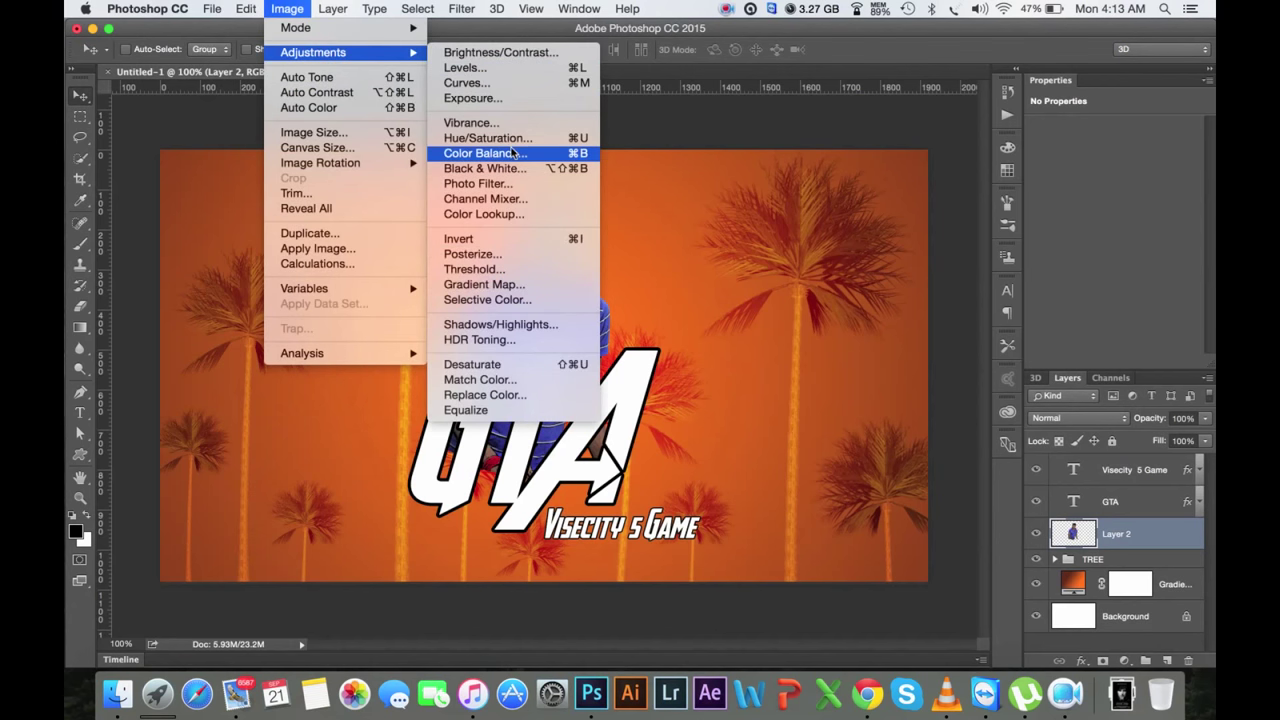
# Step: Apply Color Balance Cyan-Red +6 and Yellow-Blue -25, then preview a Black & White conversion
pyautogui.click(507, 155)
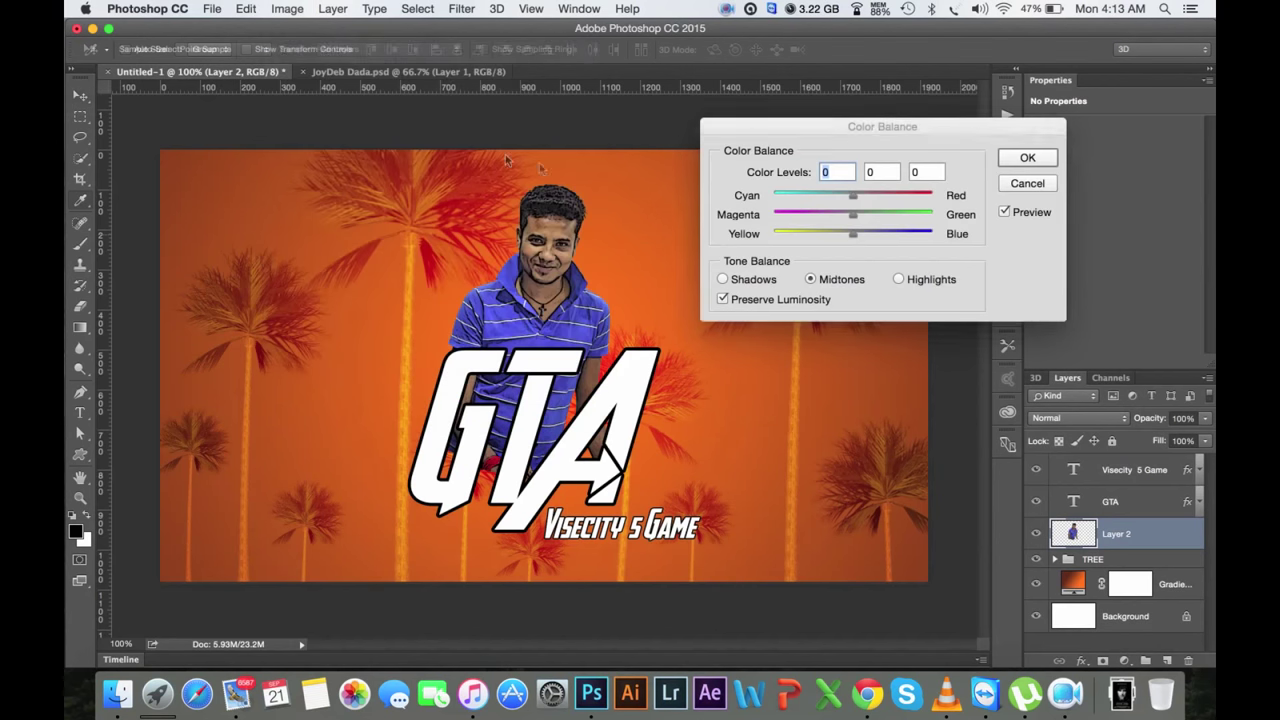
pyautogui.click(859, 197)
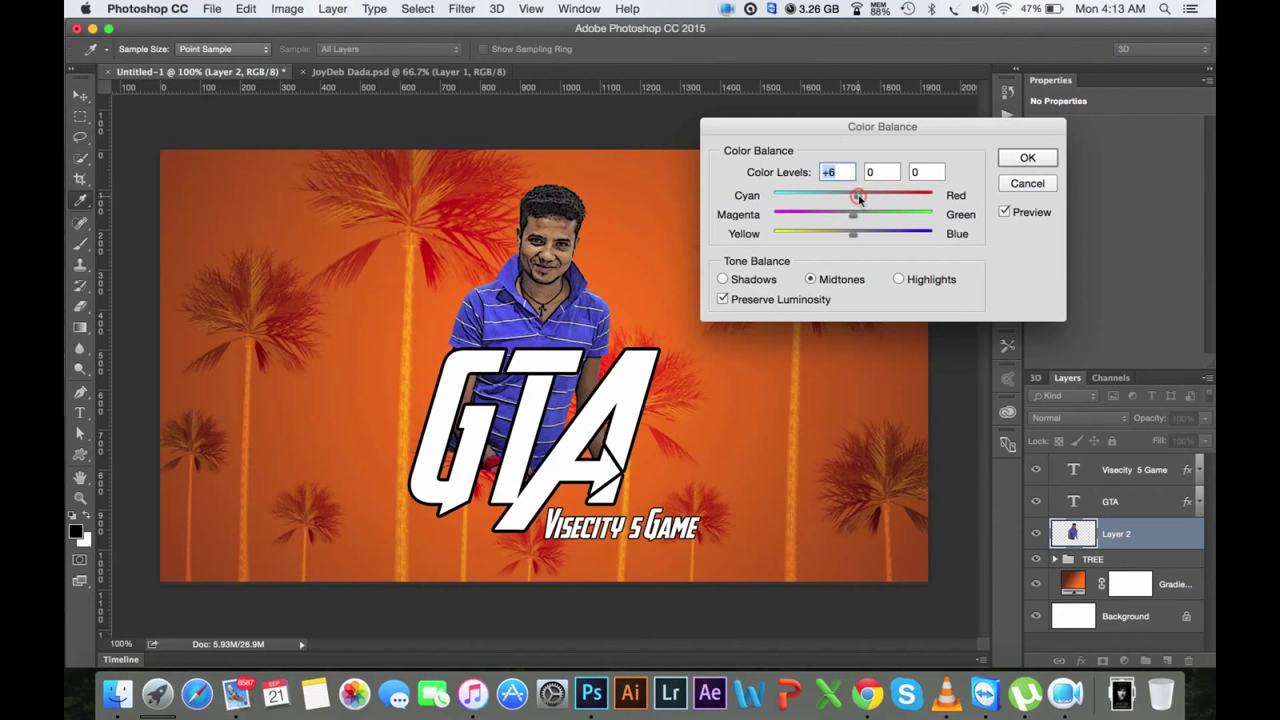
pyautogui.moveTo(852, 238); pyautogui.dragTo(835, 240)
pyautogui.click(1010, 160)
pyautogui.press('v')
pyautogui.click(280, 9)
pyautogui.moveTo(313, 52)
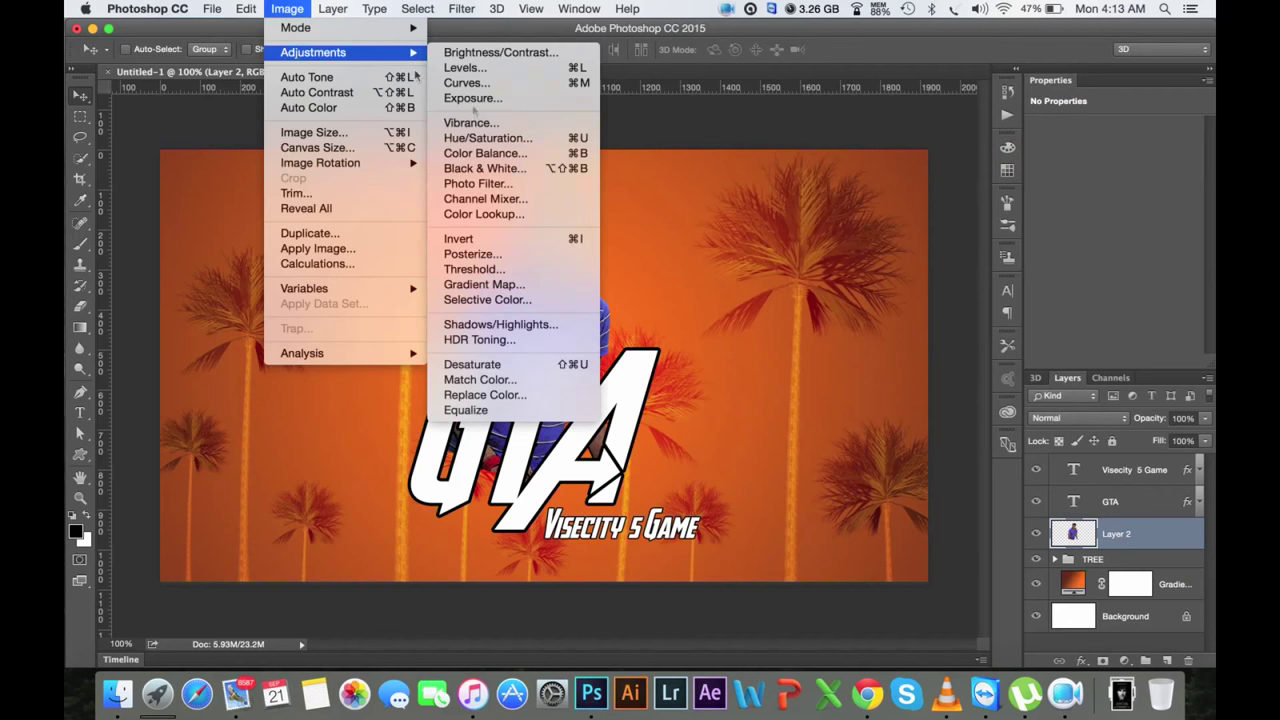
pyautogui.click(480, 168)
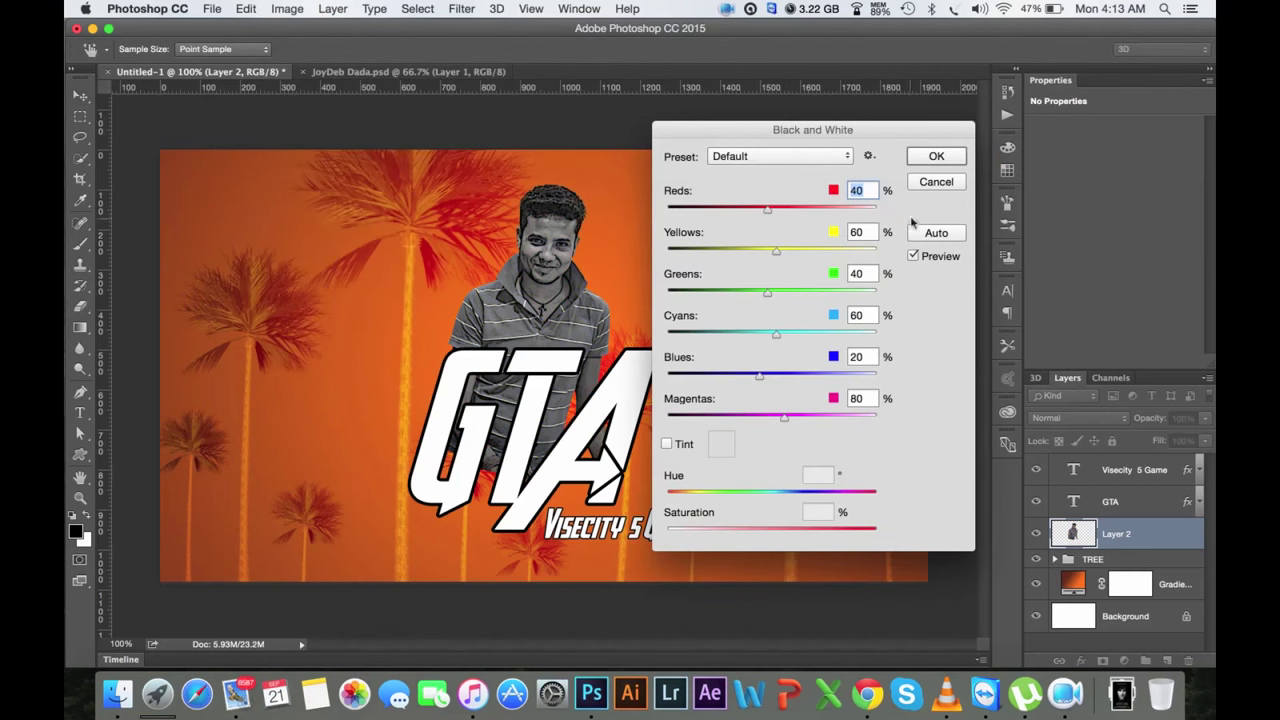
# Step: Cancel Black & White and brighten the man with a Curves point at input 118, output 157
pyautogui.click(925, 182)
pyautogui.click(285, 9)
pyautogui.moveTo(313, 52)
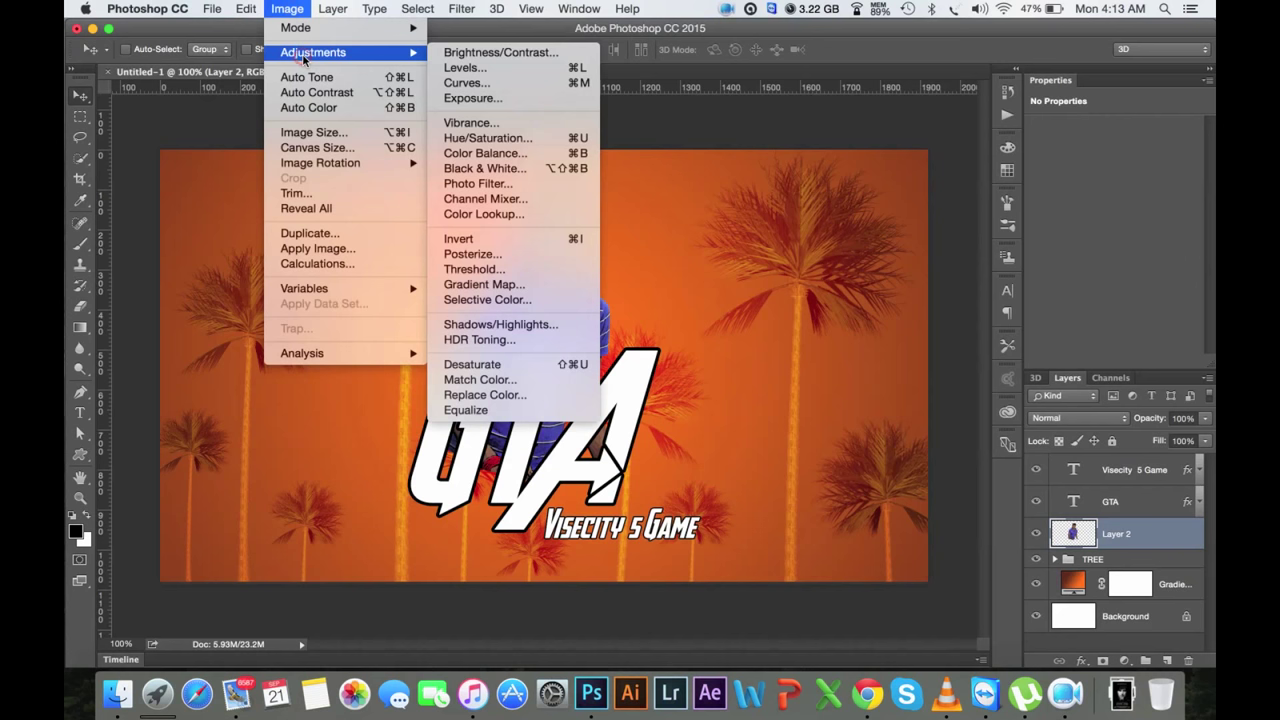
pyautogui.click(469, 85)
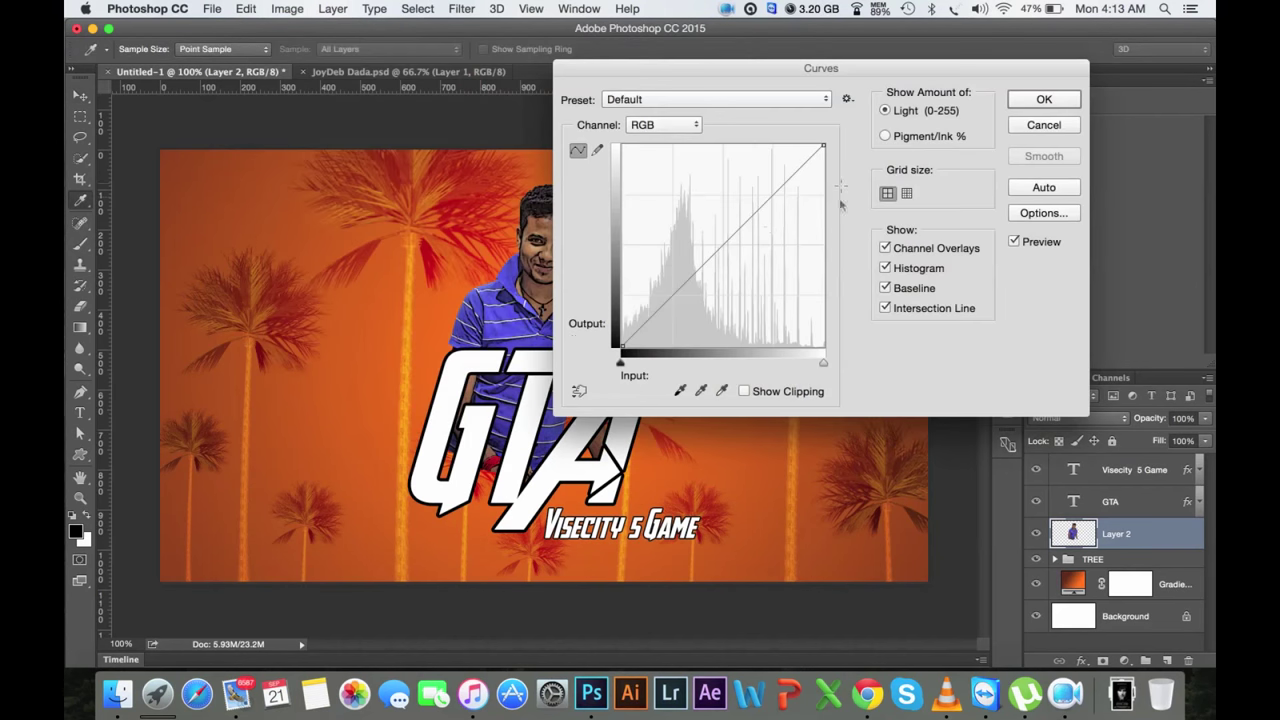
pyautogui.moveTo(743, 229); pyautogui.dragTo(713, 205)
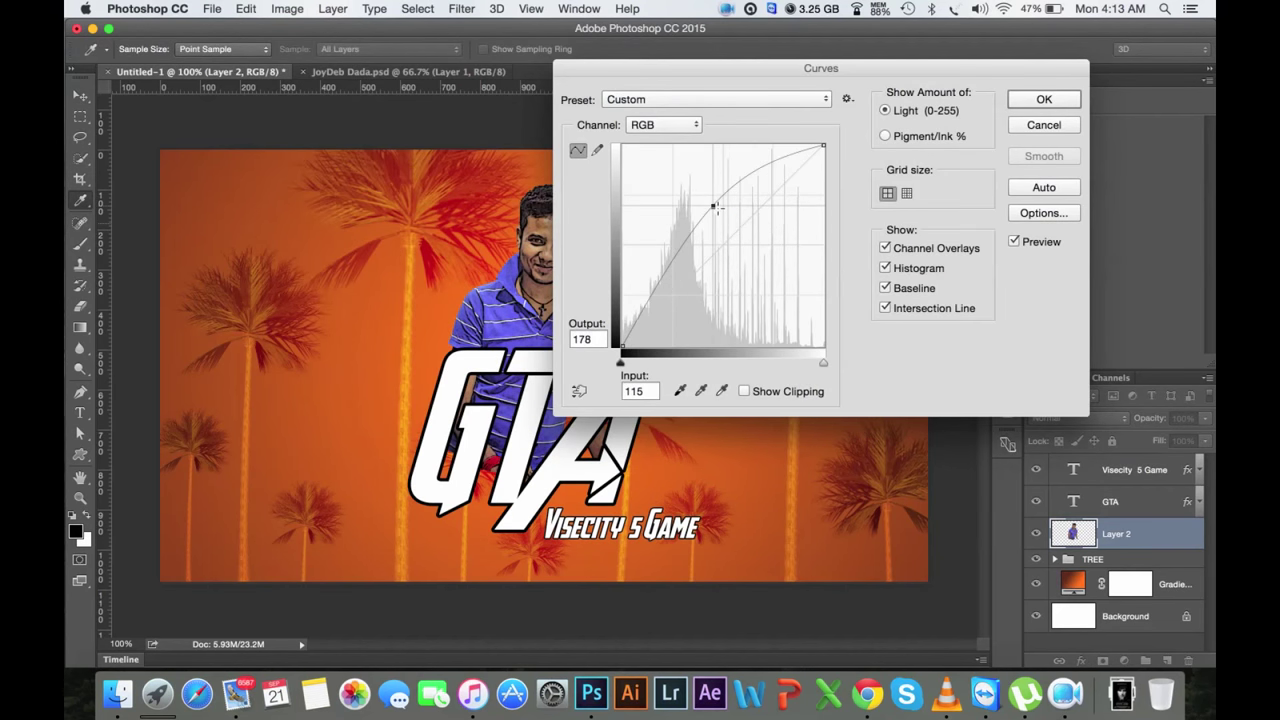
pyautogui.moveTo(721, 74); pyautogui.dragTo(806, 75)
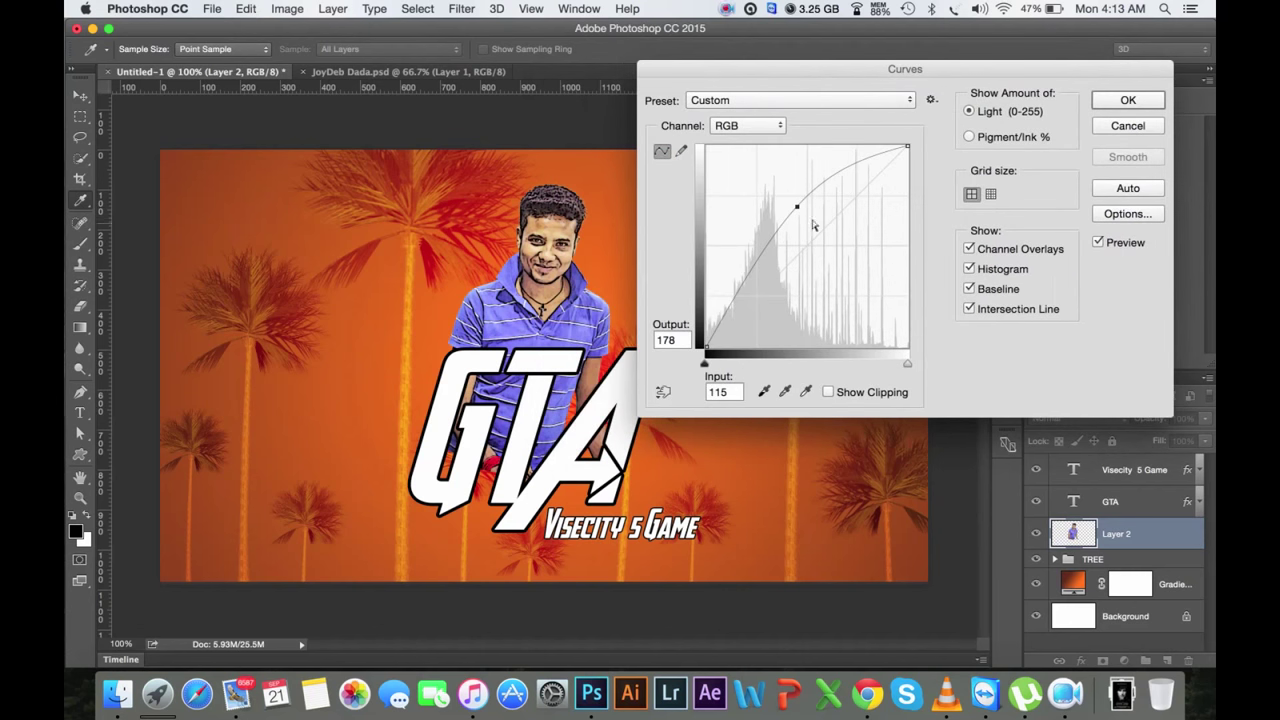
pyautogui.moveTo(801, 212); pyautogui.dragTo(803, 229)
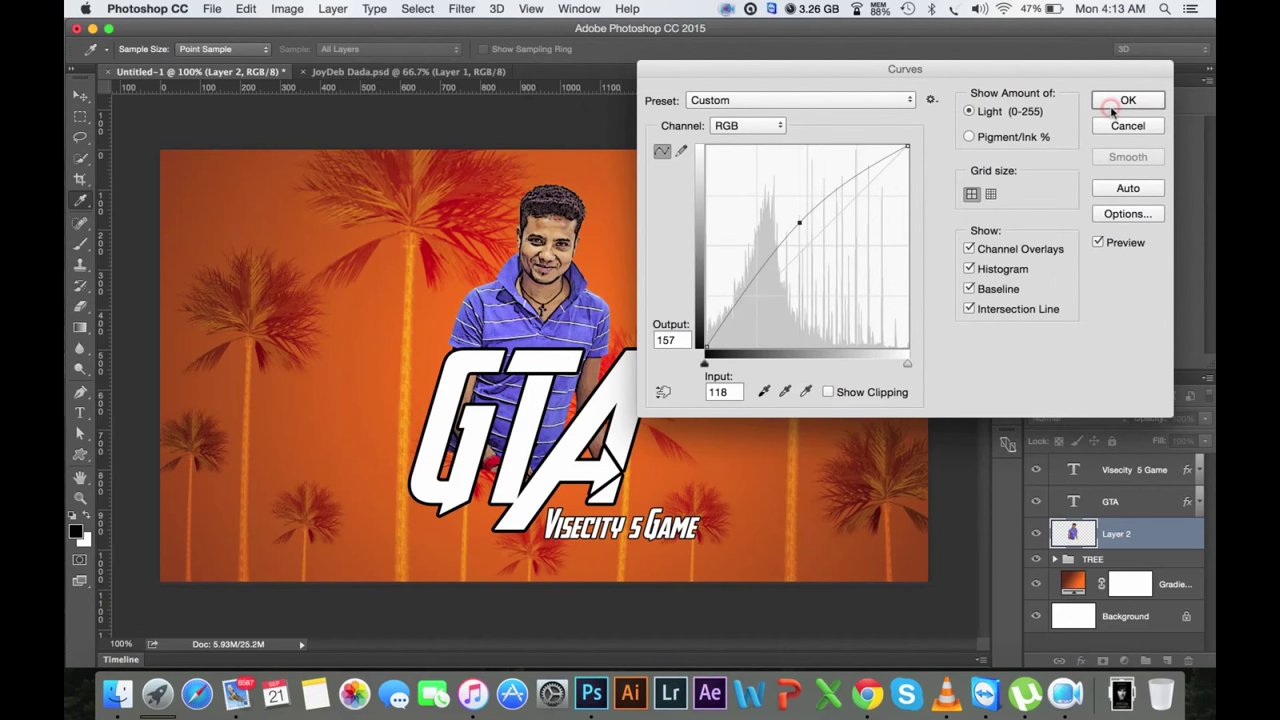
pyautogui.click(1128, 100)
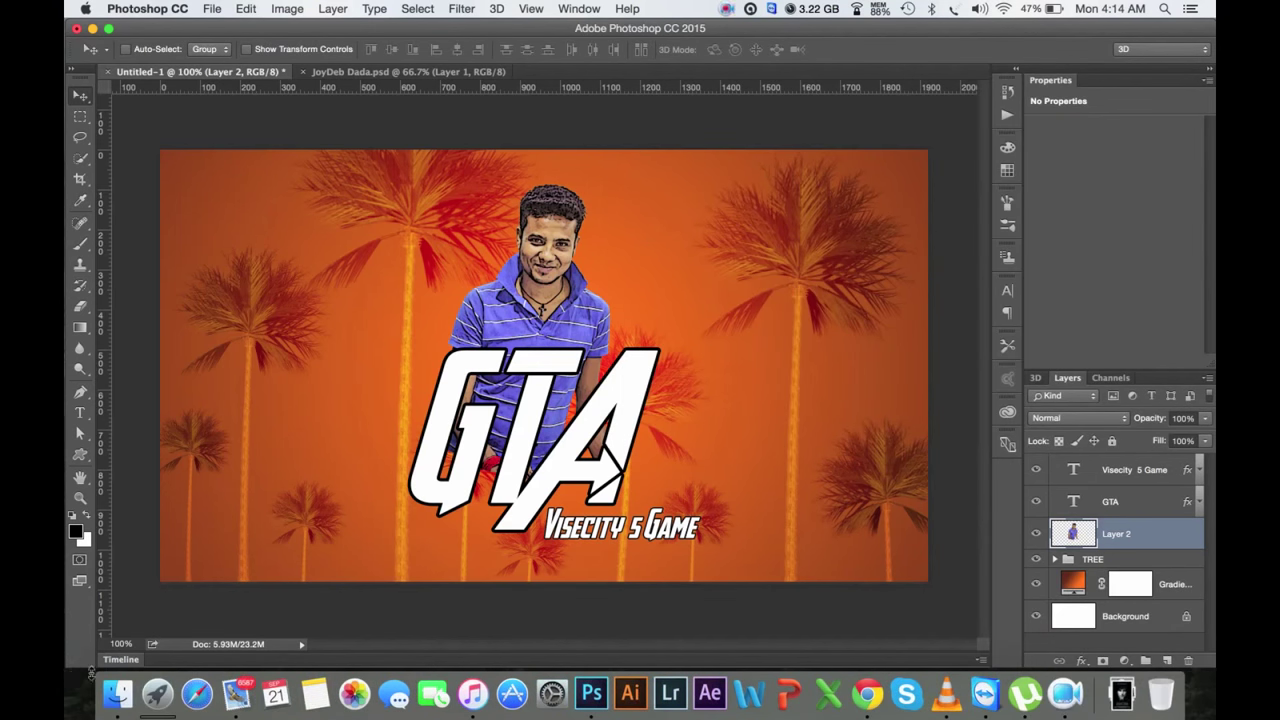
pyautogui.click(122, 672)
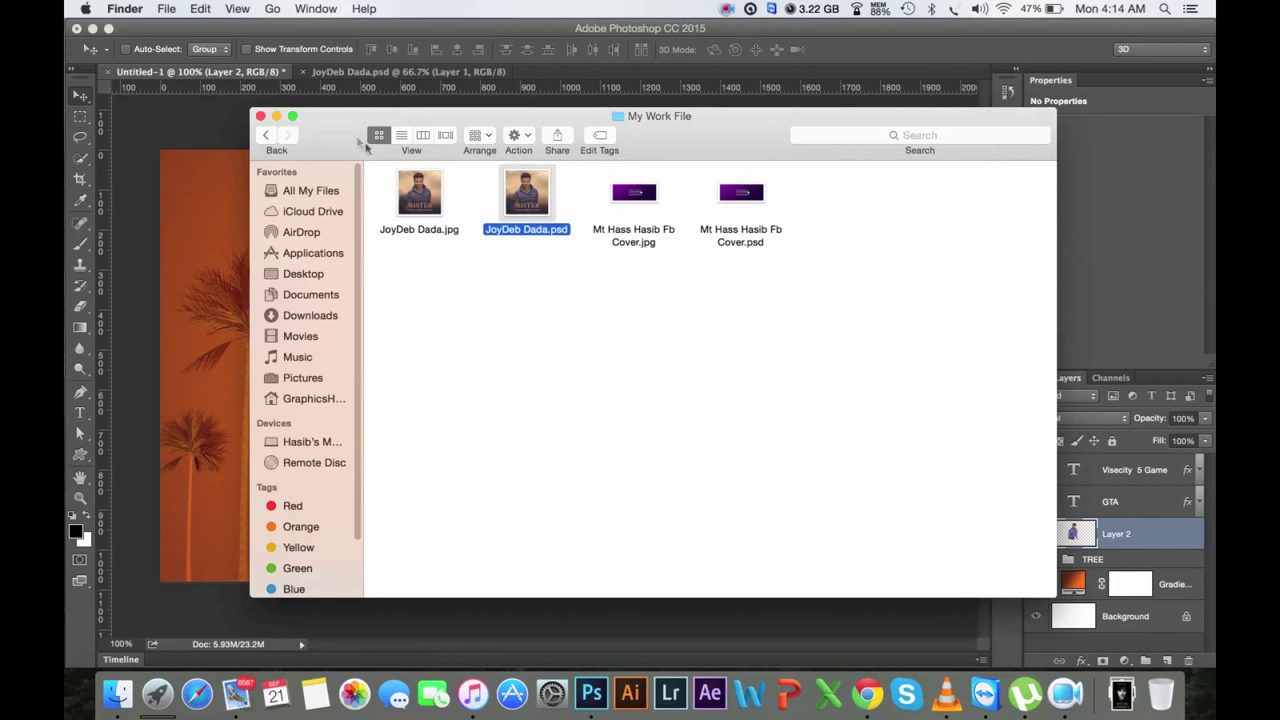
# Step: Open Poster.psd from the SSD's My Photo folder as a new Photoshop document
pyautogui.click(263, 137)
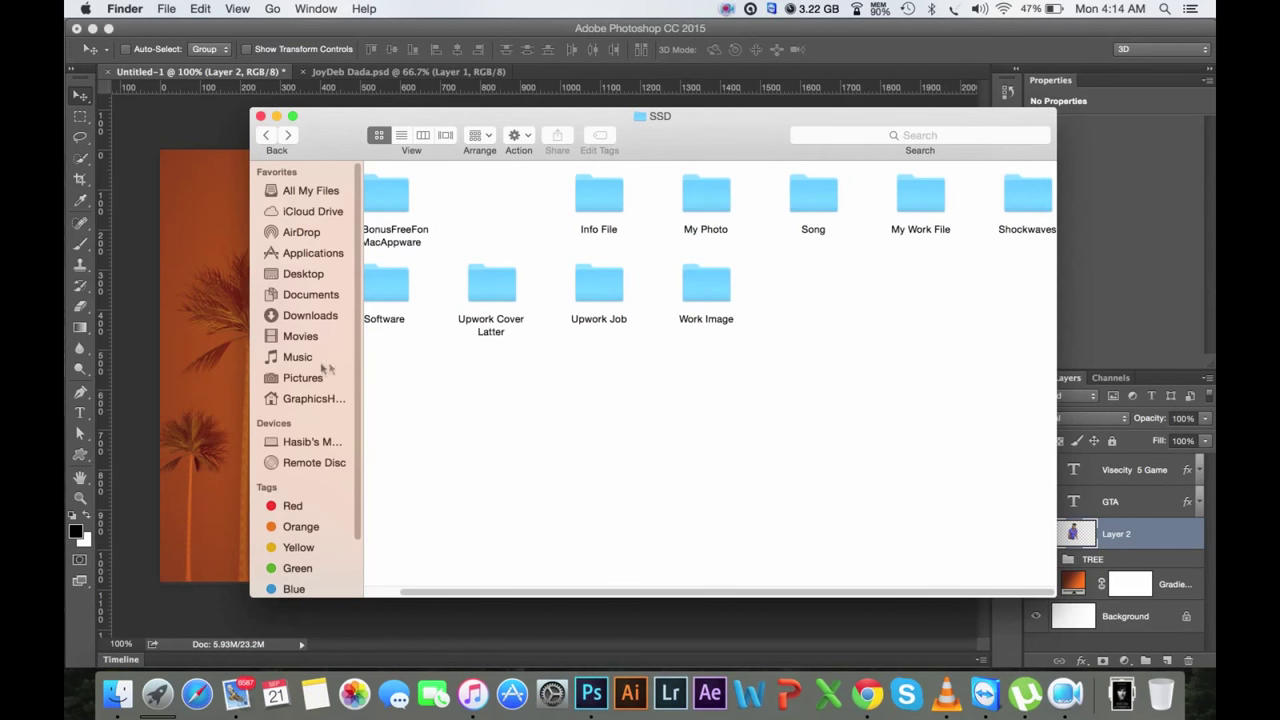
pyautogui.doubleClick(714, 192)
pyautogui.doubleClick(634, 195)
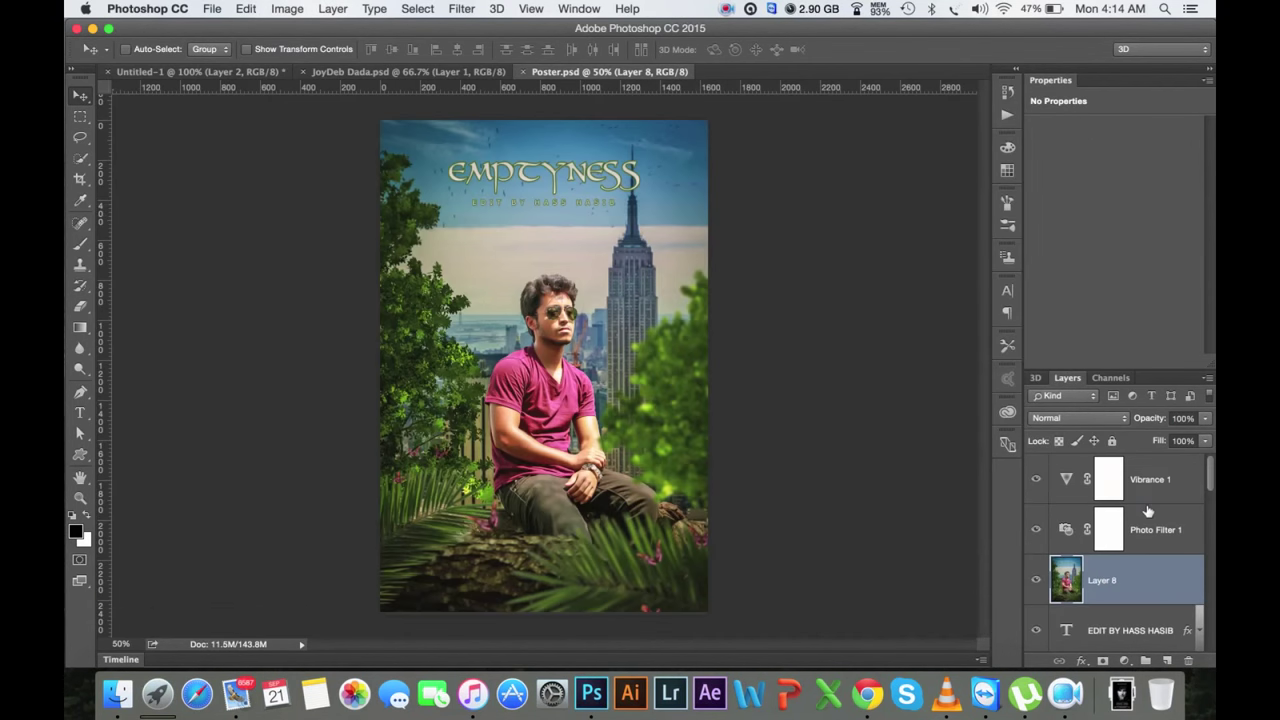
pyautogui.scroll(-5, 1147, 511)
# Step: Copy the seated man from Poster.psd into Untitled-1, shrunk to about 58% beside the blue-shirt man
pyautogui.click(1138, 484)
pyautogui.moveTo(554, 378)
pyautogui.mouseDown()
pyautogui.moveTo(219, 72)
pyautogui.moveTo(349, 146)
pyautogui.mouseUp()
pyautogui.moveTo(501, 331); pyautogui.dragTo(366, 430)
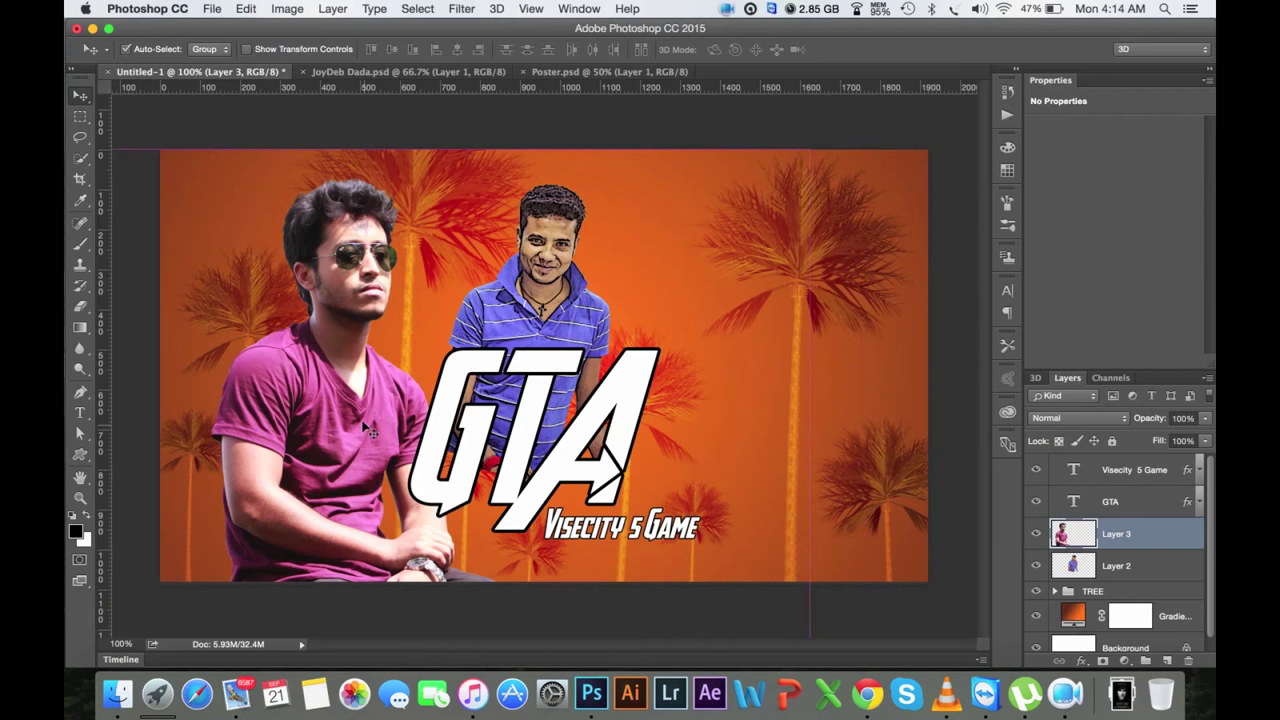
pyautogui.hotkey('ctrl', 't')
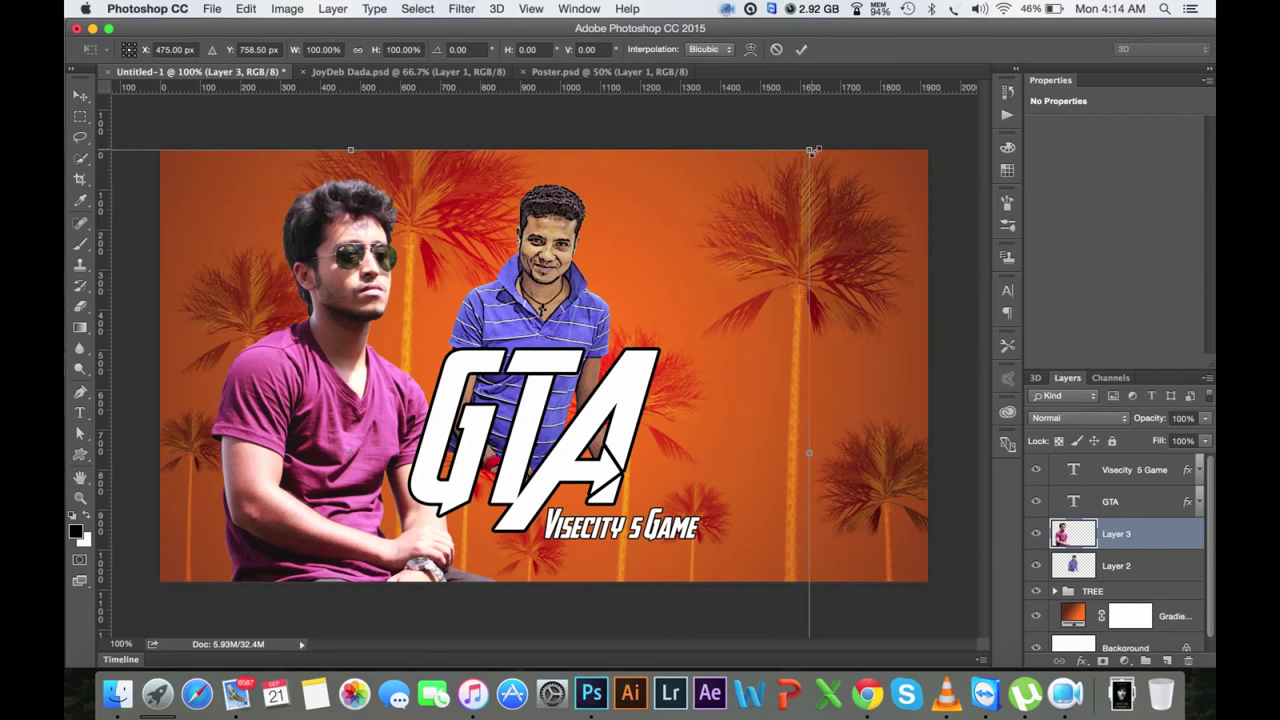
pyautogui.moveTo(811, 152)
pyautogui.mouseDown()
pyautogui.moveTo(600, 440)
pyautogui.moveTo(615, 405)
pyautogui.moveTo(648, 408)
pyautogui.mouseUp()
pyautogui.moveTo(628, 450); pyautogui.dragTo(612, 453)
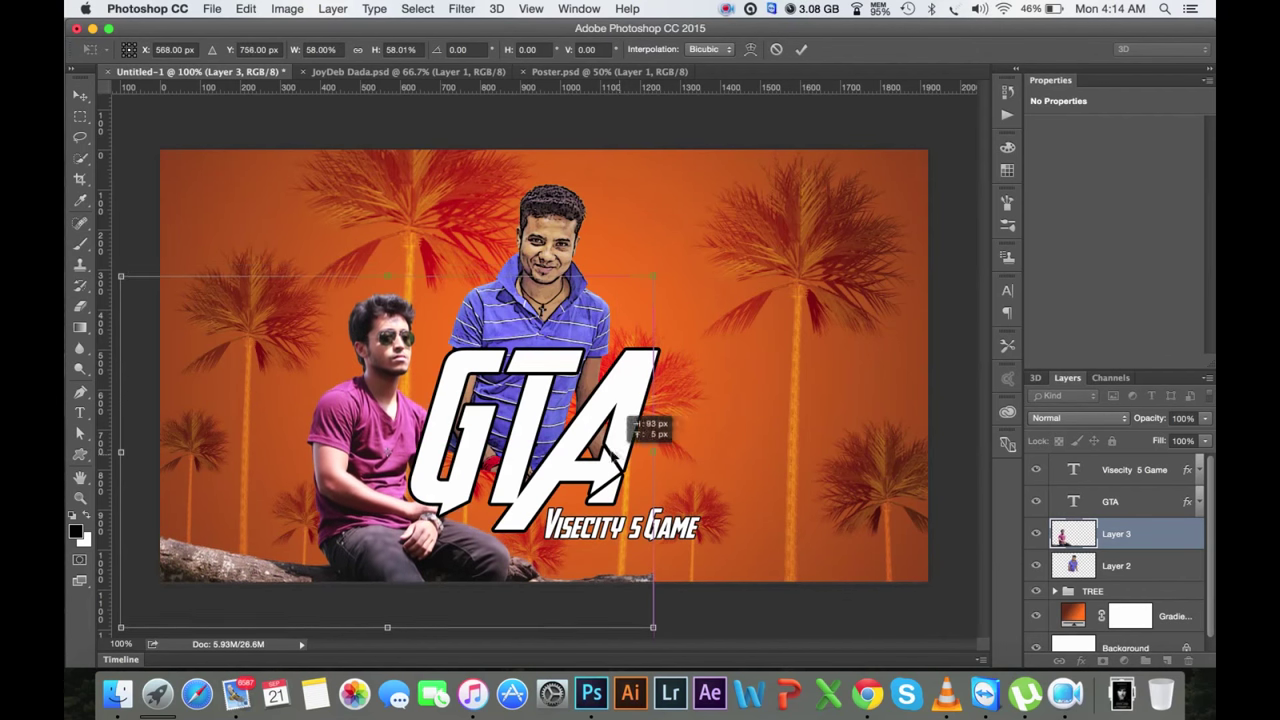
pyautogui.moveTo(608, 448)
pyautogui.mouseDown()
pyautogui.moveTo(633, 315)
pyautogui.moveTo(669, 335)
pyautogui.mouseUp()
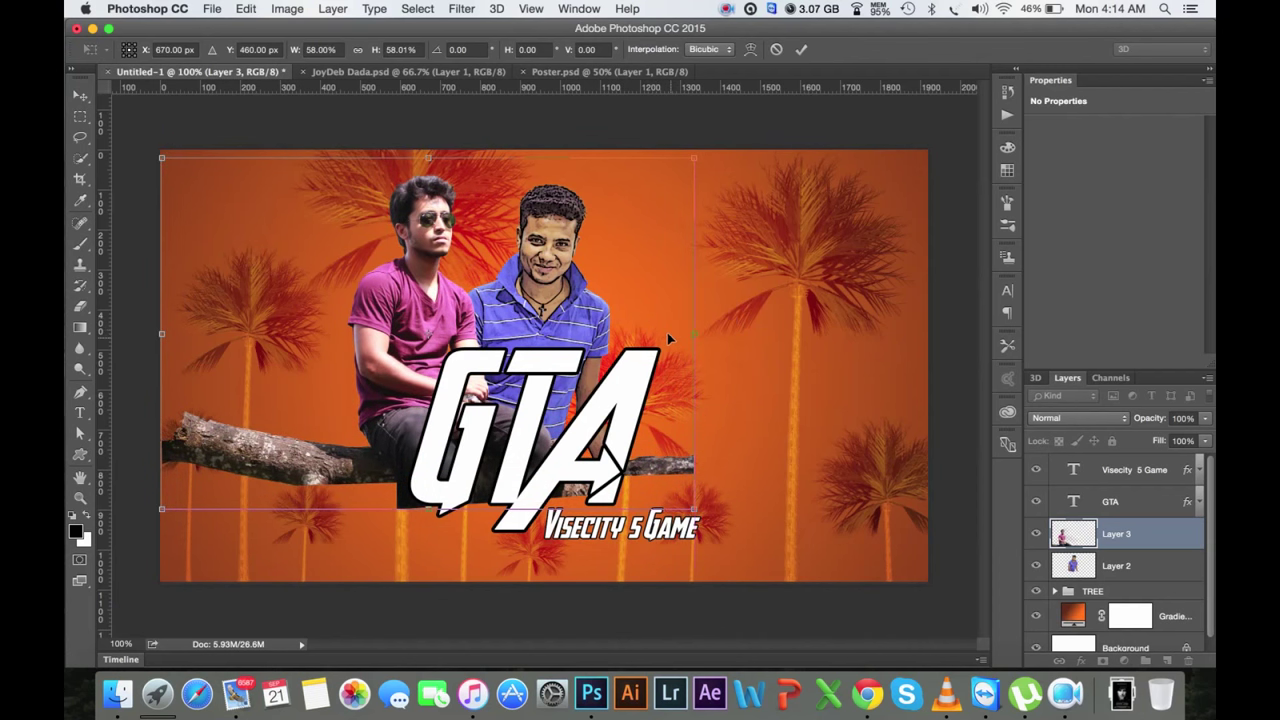
pyautogui.click(801, 49)
# Step: Retransform the man on the branch, rescaling him slightly and tilting him about 12 degrees
pyautogui.moveTo(461, 262); pyautogui.dragTo(463, 268)
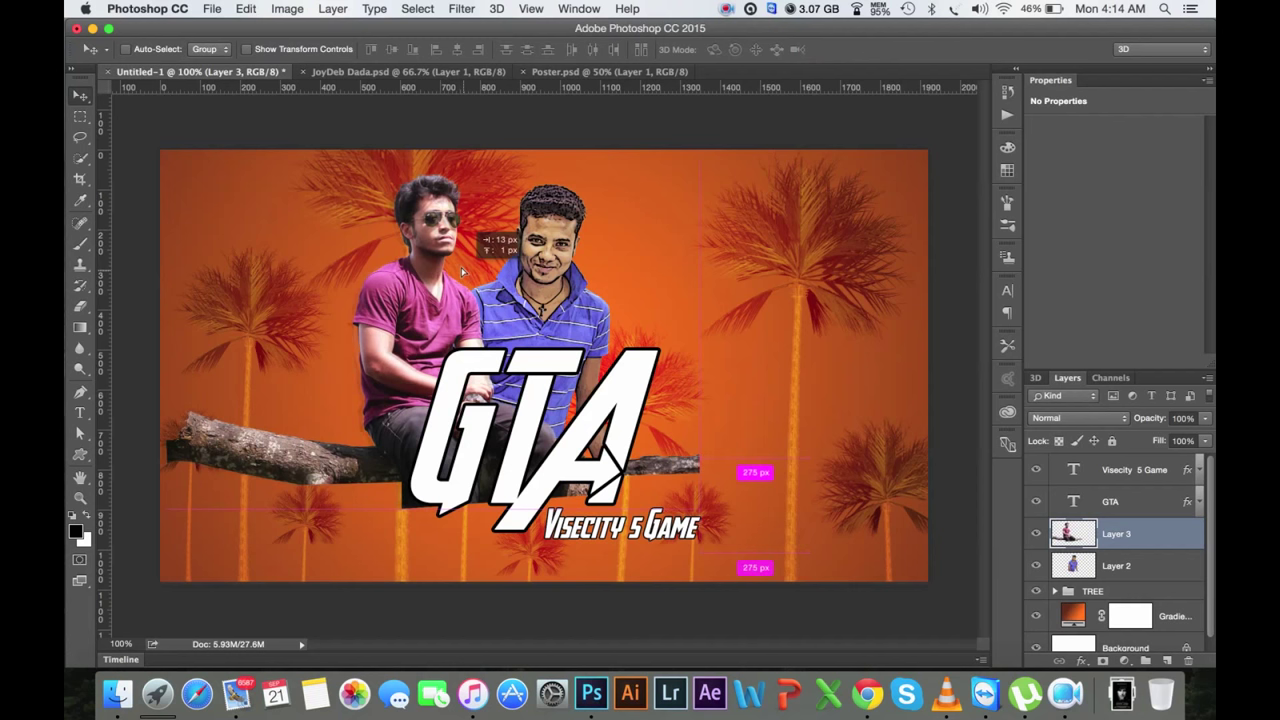
pyautogui.hotkey('ctrl', 't')
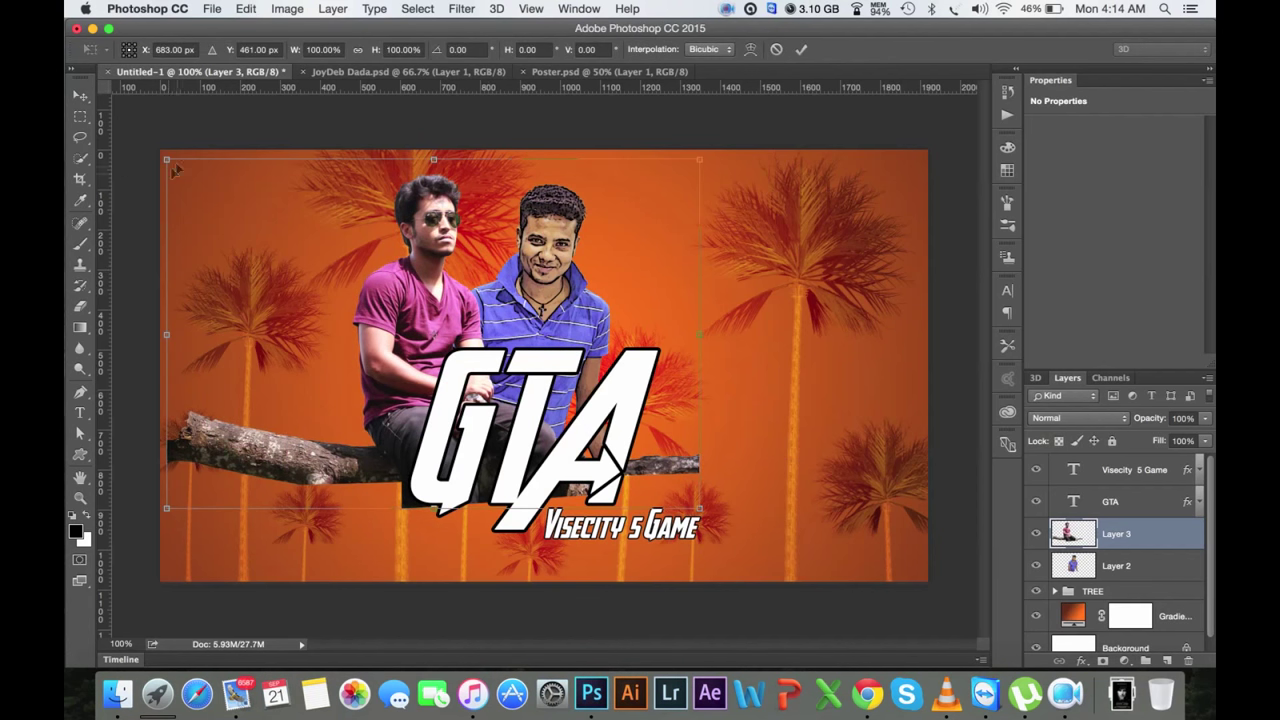
pyautogui.moveTo(168, 161); pyautogui.dragTo(265, 163)
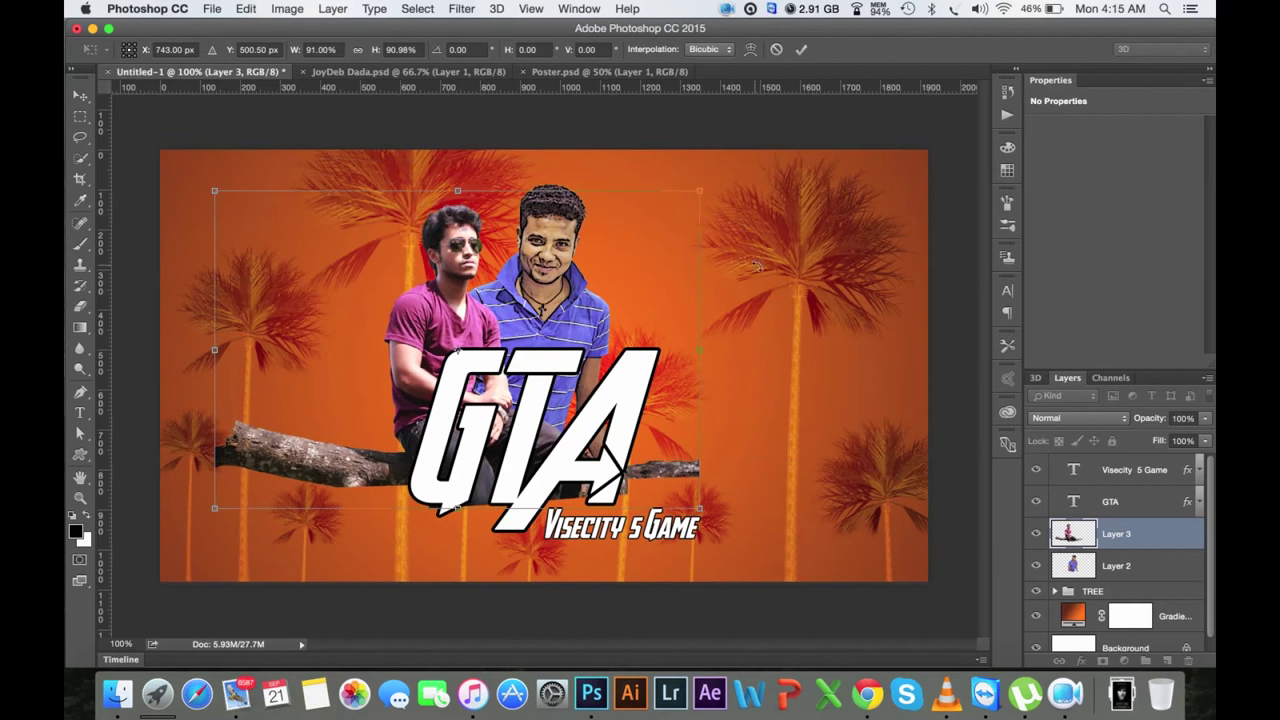
pyautogui.moveTo(757, 265); pyautogui.dragTo(755, 182)
pyautogui.moveTo(733, 411)
pyautogui.mouseDown()
pyautogui.moveTo(640, 422)
pyautogui.moveTo(632, 403)
pyautogui.mouseUp()
pyautogui.press('Return')
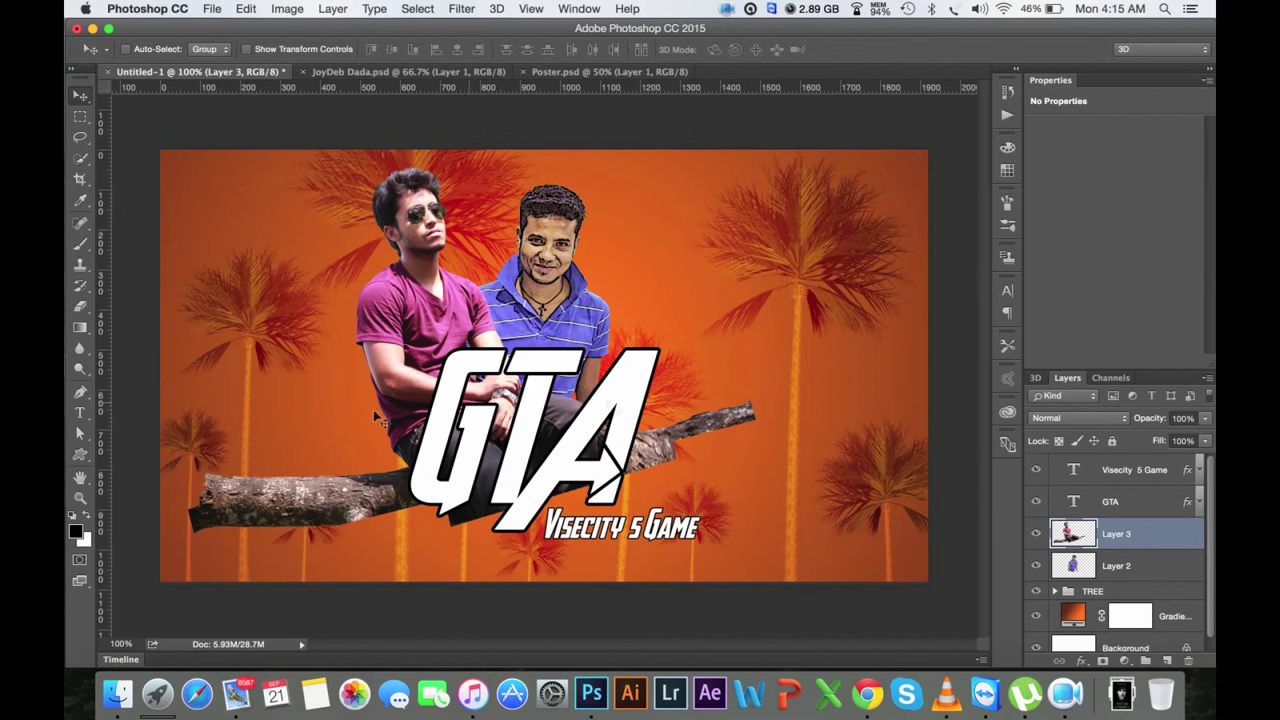
pyautogui.click(86, 307)
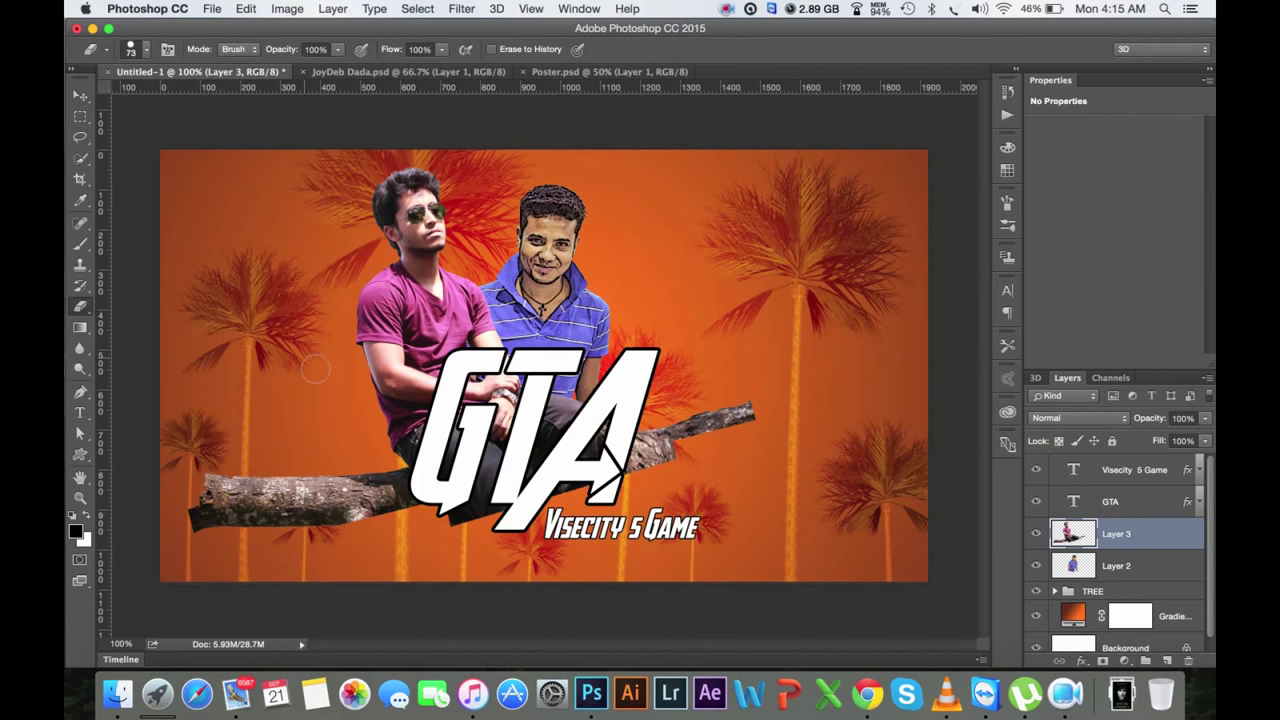
# Step: Set the Eraser to a soft round brush at 185 px
pyautogui.rightClick(315, 370)
pyautogui.click(384, 499)
pyautogui.click(465, 395)
pyautogui.press('Return')
# Step: Erase the tree log beneath the magenta-shirt man on Layer 3
pyautogui.moveTo(215, 510)
pyautogui.mouseDown()
pyautogui.moveTo(356, 508)
pyautogui.moveTo(402, 488)
pyautogui.moveTo(405, 460)
pyautogui.moveTo(495, 510)
pyautogui.mouseUp()
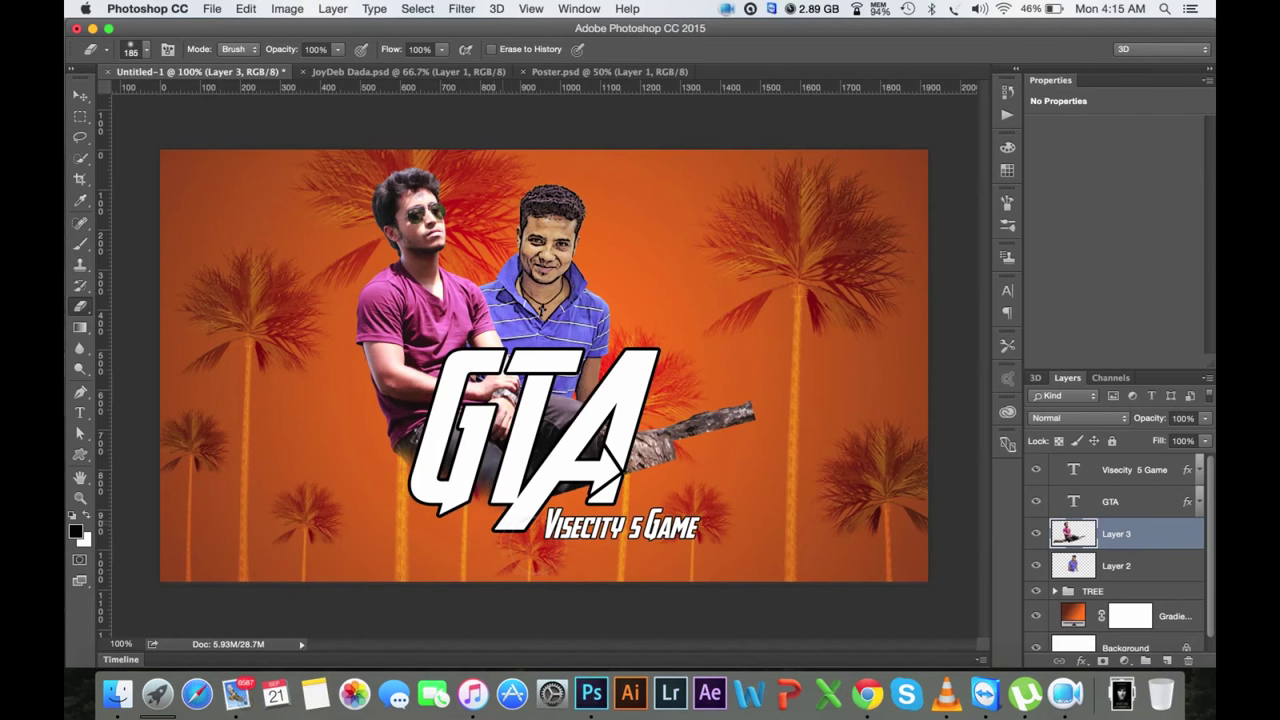
pyautogui.moveTo(595, 448); pyautogui.dragTo(733, 423)
pyautogui.moveTo(484, 490); pyautogui.dragTo(447, 466)
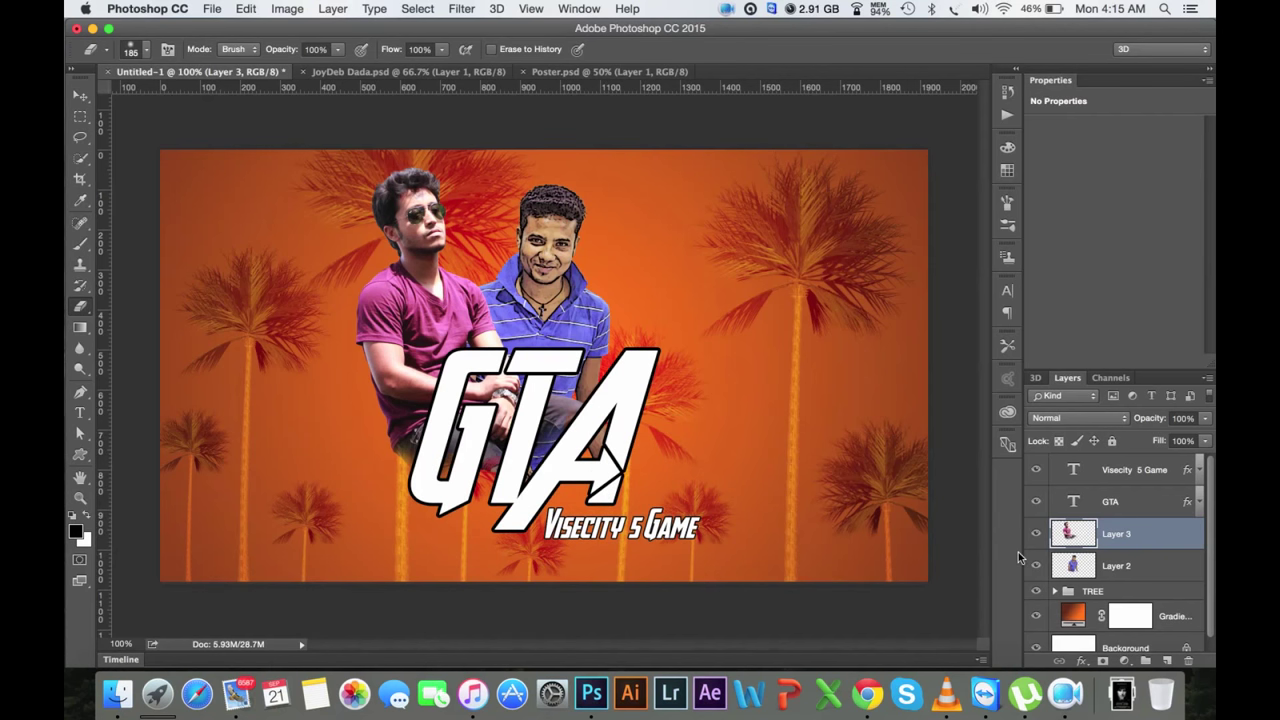
pyautogui.hotkey('ctrl', 'alt', 'z')
pyautogui.hotkey('ctrl', 'alt', 'z')
pyautogui.hotkey('ctrl', 'alt', 'z')
pyautogui.moveTo(746, 412); pyautogui.dragTo(635, 458)
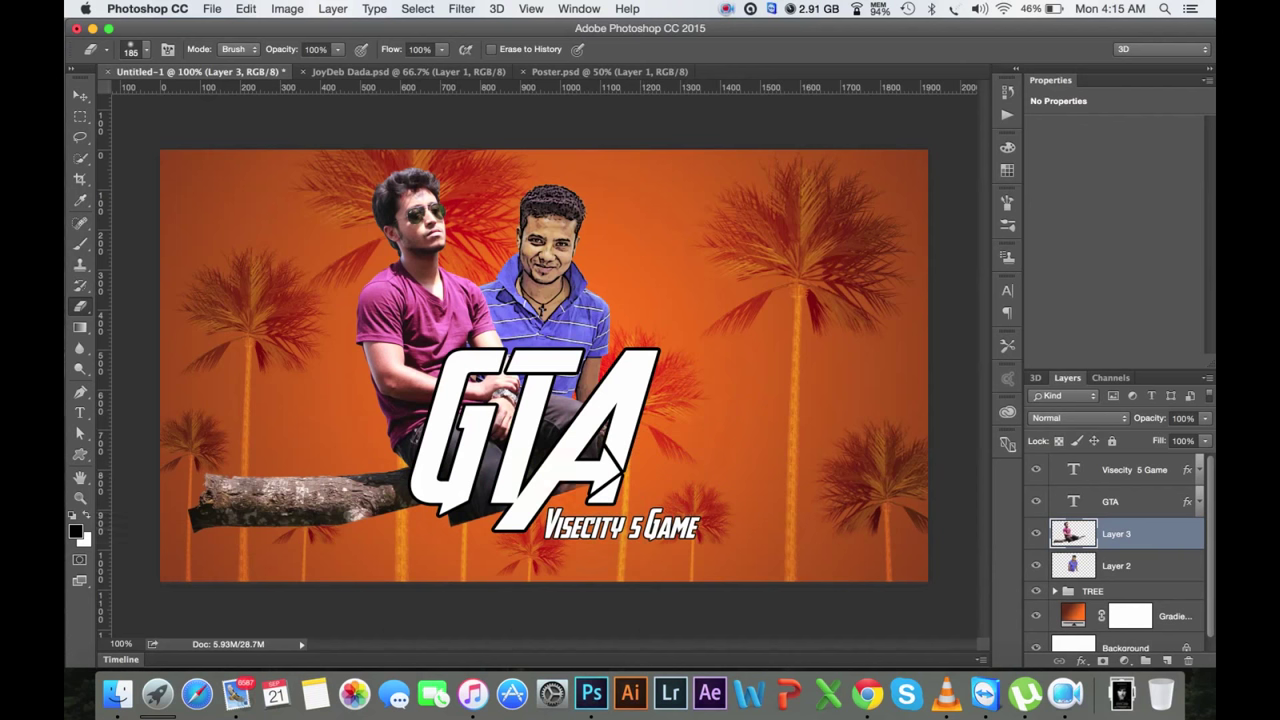
pyautogui.moveTo(500, 512)
pyautogui.mouseDown()
pyautogui.moveTo(455, 515)
pyautogui.moveTo(375, 470)
pyautogui.moveTo(305, 521)
pyautogui.moveTo(255, 505)
pyautogui.moveTo(200, 510)
pyautogui.mouseUp()
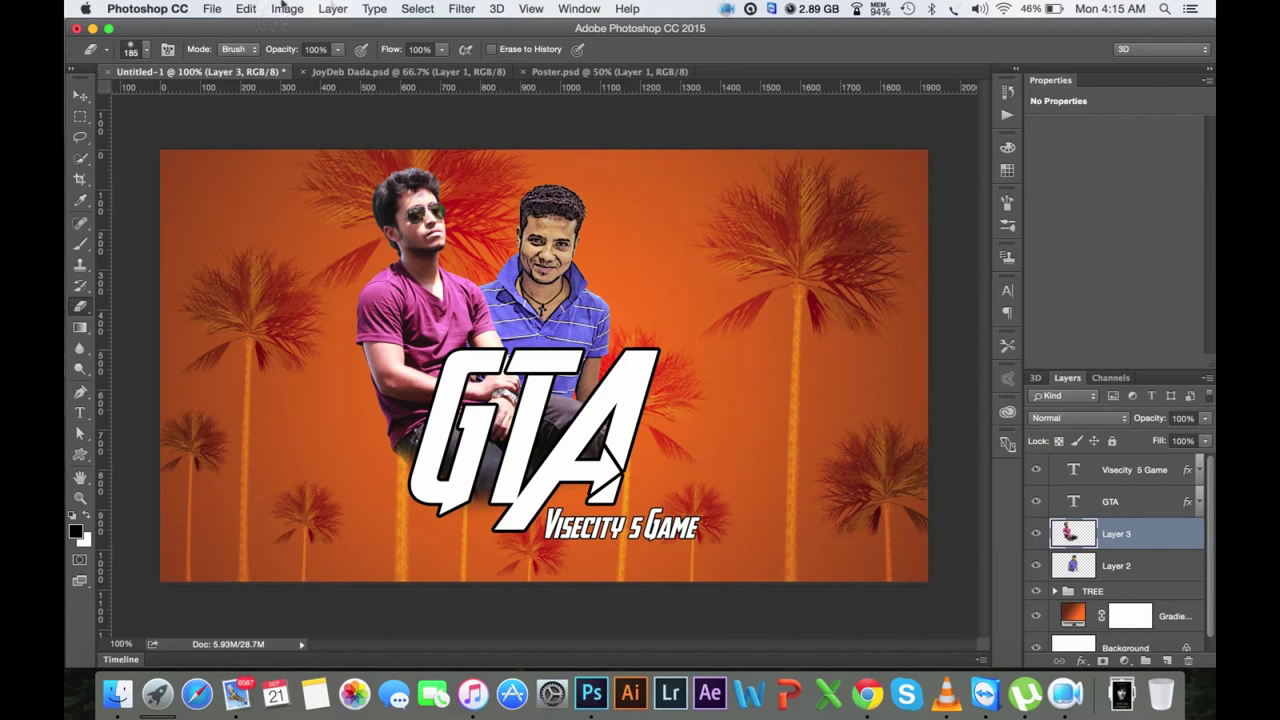
pyautogui.click(461, 8)
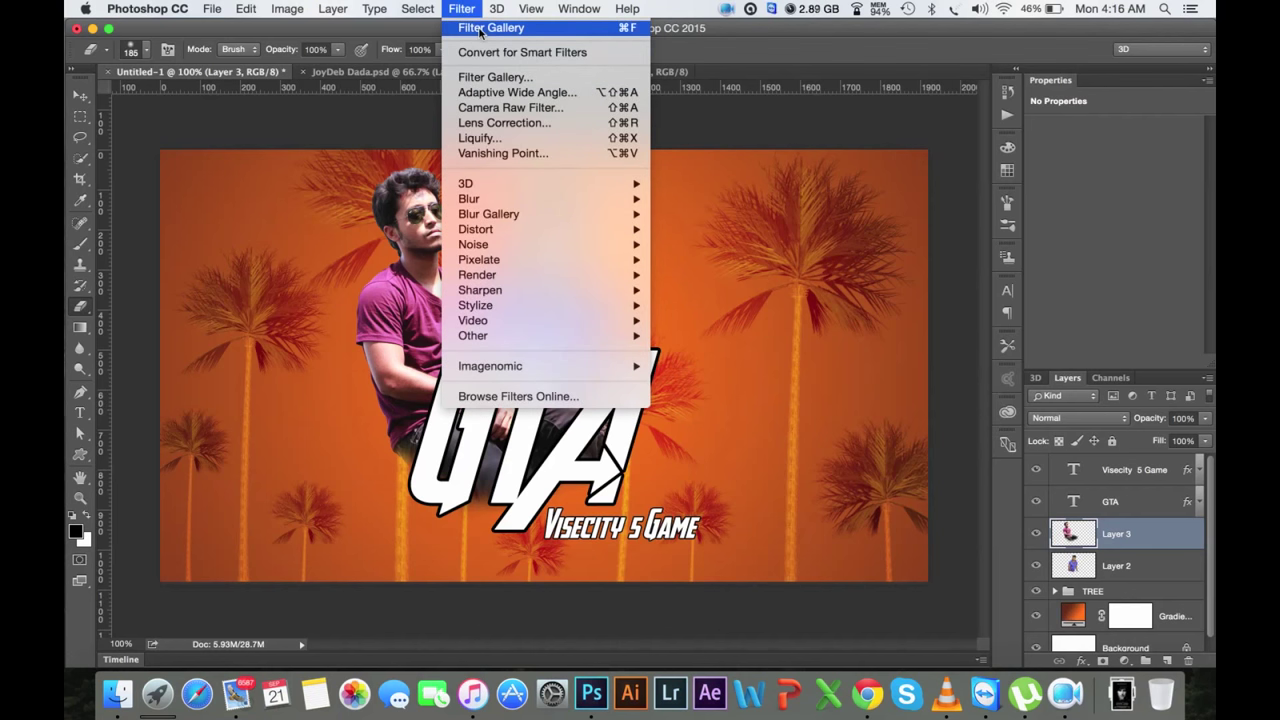
# Step: Reapply the cartoon filter to the magenta-shirt man, enlarge him about 118% and rotate about 14 degrees
pyautogui.click(470, 28)
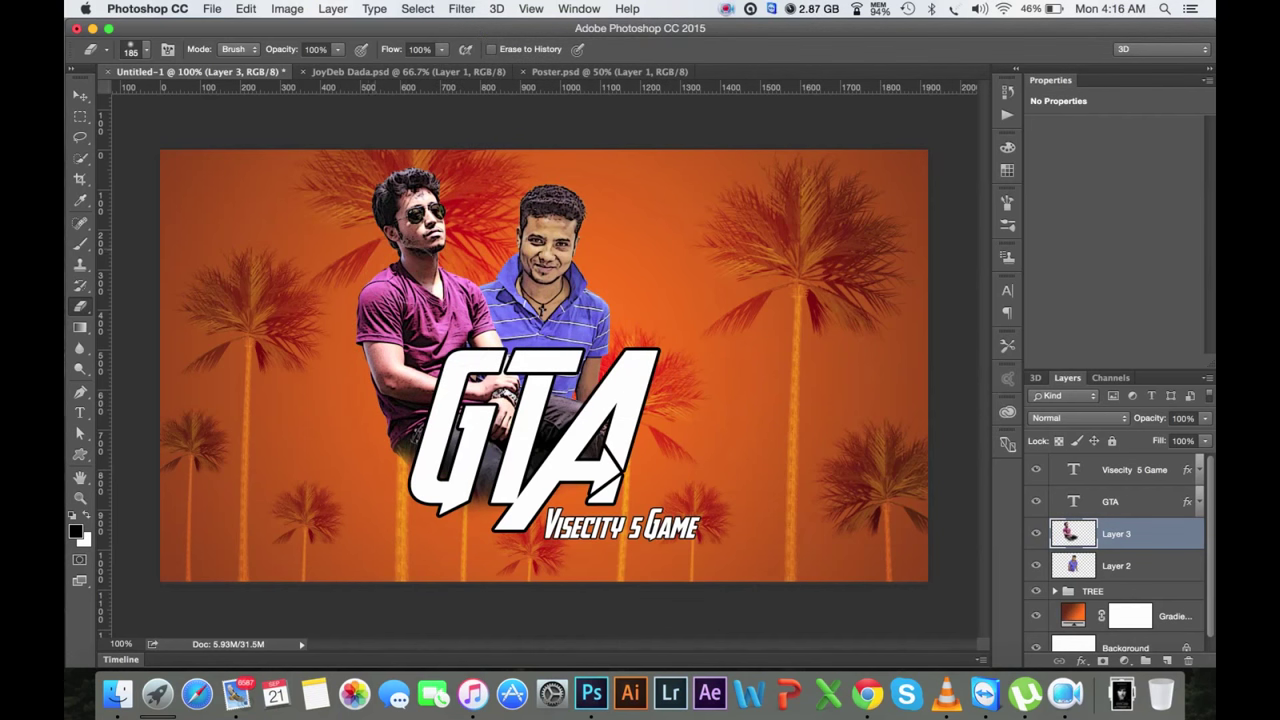
pyautogui.click(81, 96)
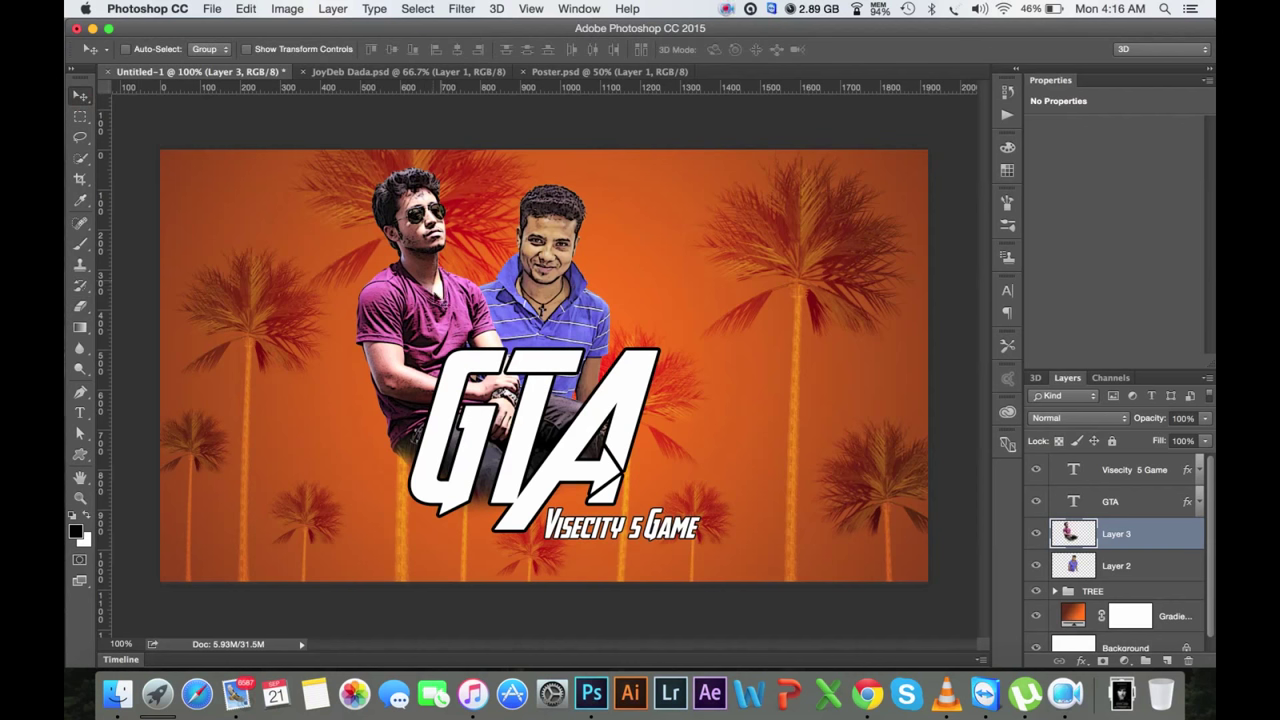
pyautogui.moveTo(432, 305); pyautogui.dragTo(412, 405)
pyautogui.hotkey('ctrl', 't')
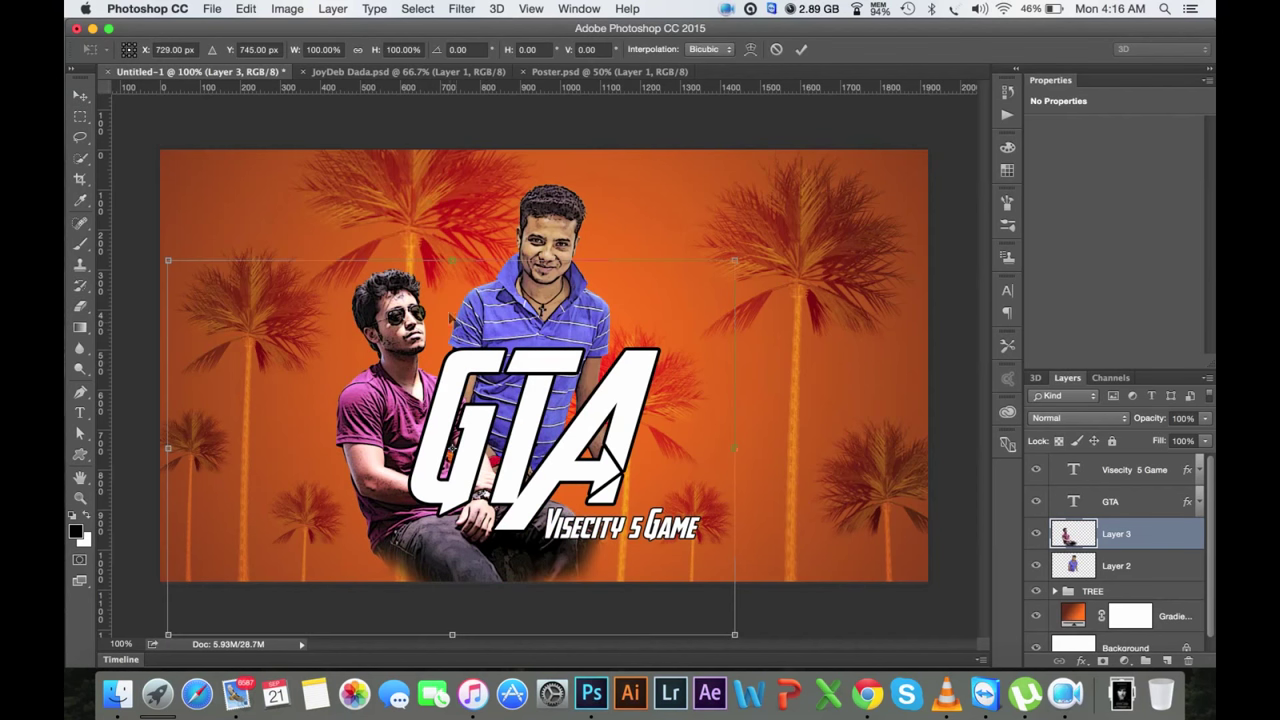
pyautogui.moveTo(735, 260); pyautogui.dragTo(839, 192)
pyautogui.moveTo(590, 407)
pyautogui.mouseDown()
pyautogui.moveTo(472, 485)
pyautogui.moveTo(470, 453)
pyautogui.mouseUp()
pyautogui.moveTo(837, 292); pyautogui.dragTo(869, 401)
pyautogui.moveTo(602, 438)
pyautogui.mouseDown()
pyautogui.moveTo(604, 424)
pyautogui.moveTo(560, 424)
pyautogui.mouseUp()
pyautogui.press('Return')
# Step: Shrink the magenta-shirt man to about 66% and stack Layer 3 behind the blue-shirt man's Layer 2
pyautogui.moveTo(490, 396)
pyautogui.mouseDown()
pyautogui.moveTo(485, 405)
pyautogui.moveTo(590, 315)
pyautogui.mouseUp()
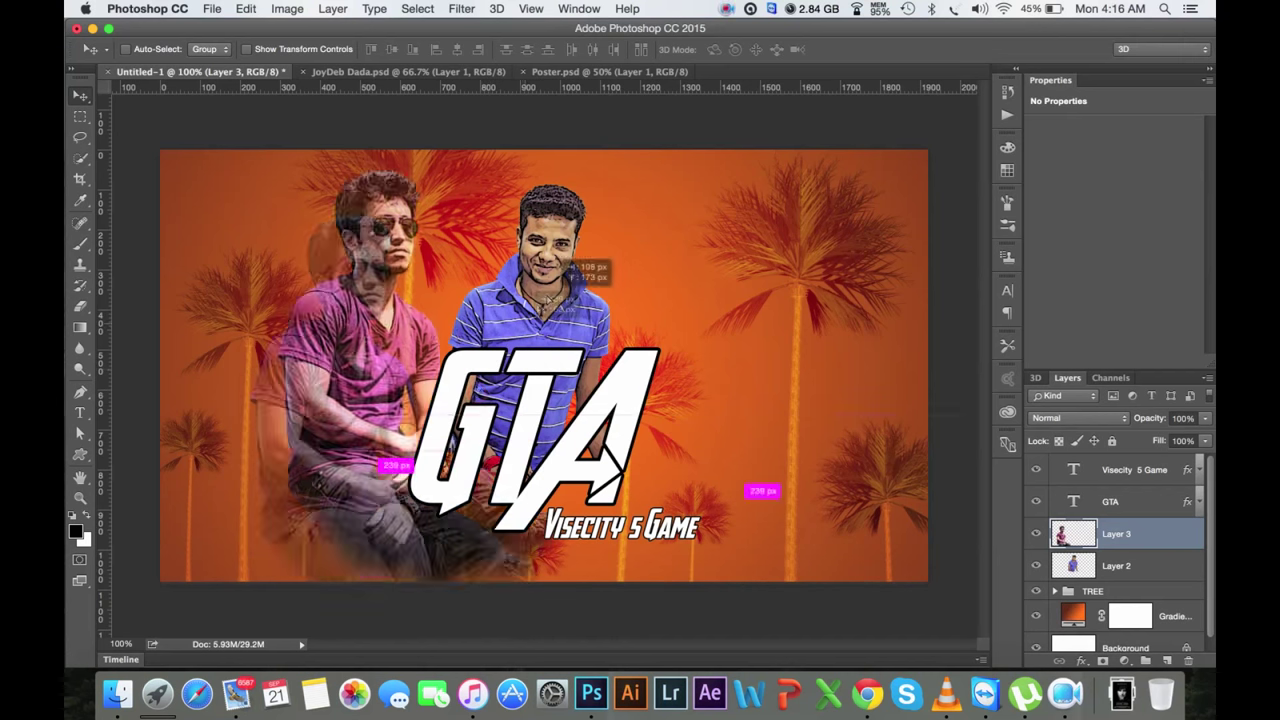
pyautogui.hotkey('ctrl', 't')
pyautogui.moveTo(778, 108)
pyautogui.mouseDown()
pyautogui.moveTo(545, 261)
pyautogui.moveTo(743, 354)
pyautogui.mouseUp()
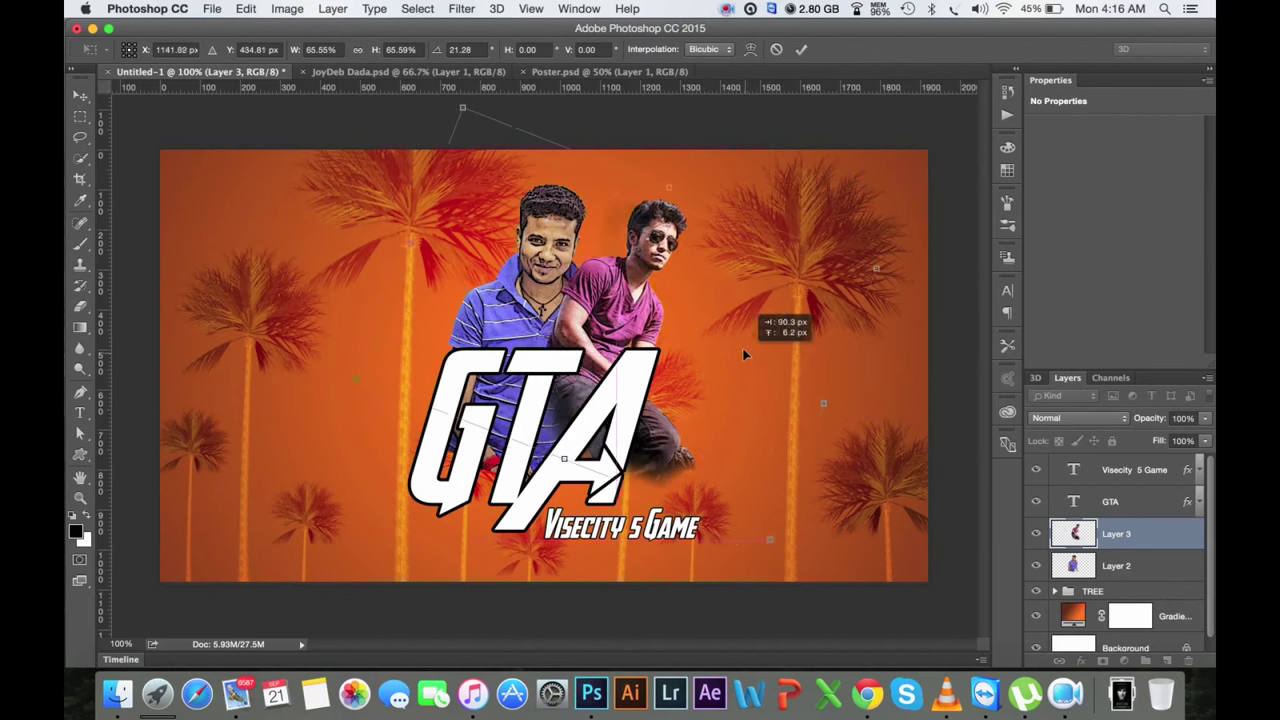
pyautogui.moveTo(743, 354); pyautogui.dragTo(729, 348)
pyautogui.press('Return')
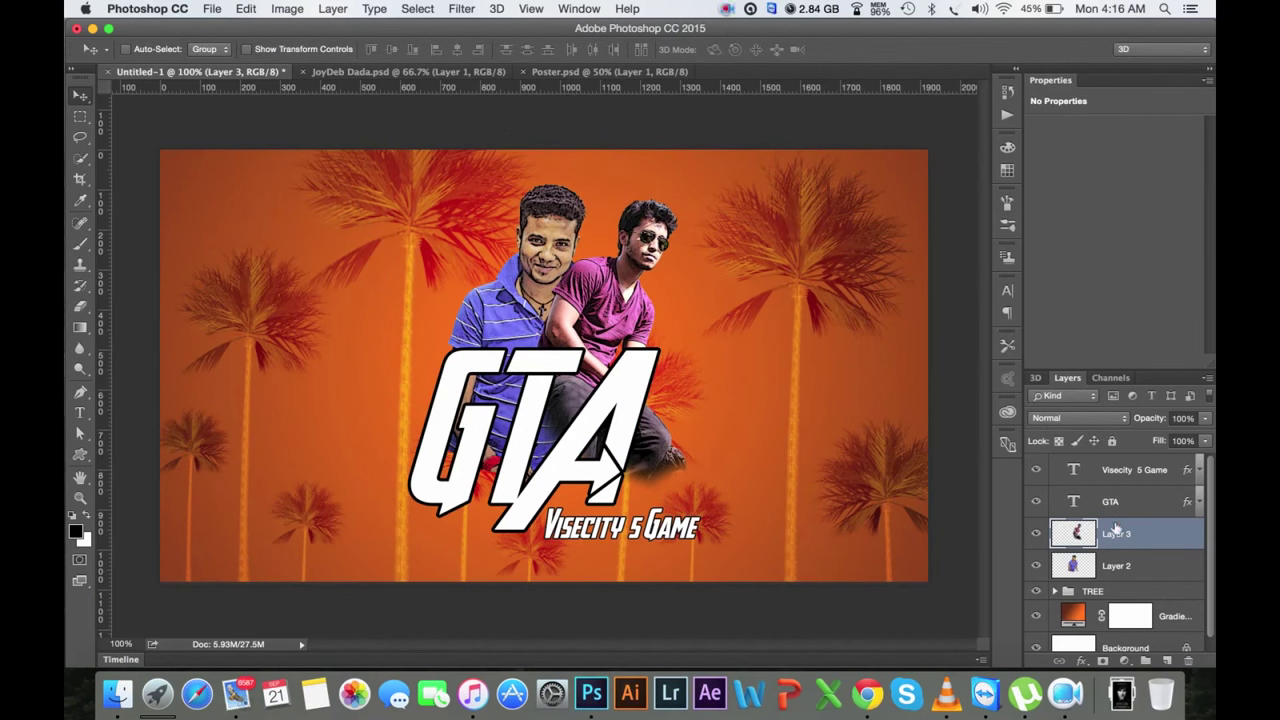
pyautogui.moveTo(1116, 530); pyautogui.dragTo(1088, 572)
pyautogui.moveTo(704, 386); pyautogui.dragTo(714, 400)
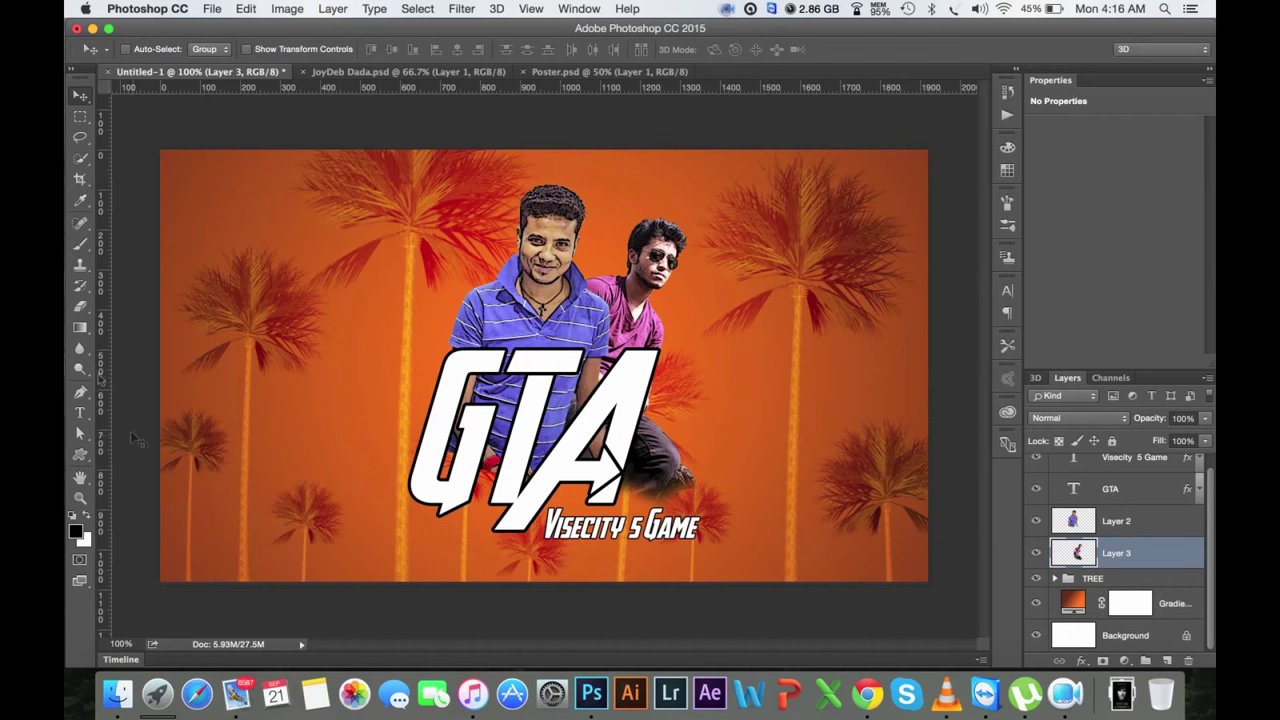
# Step: Erase the man's dark legs showing below the GTA title
pyautogui.click(80, 306)
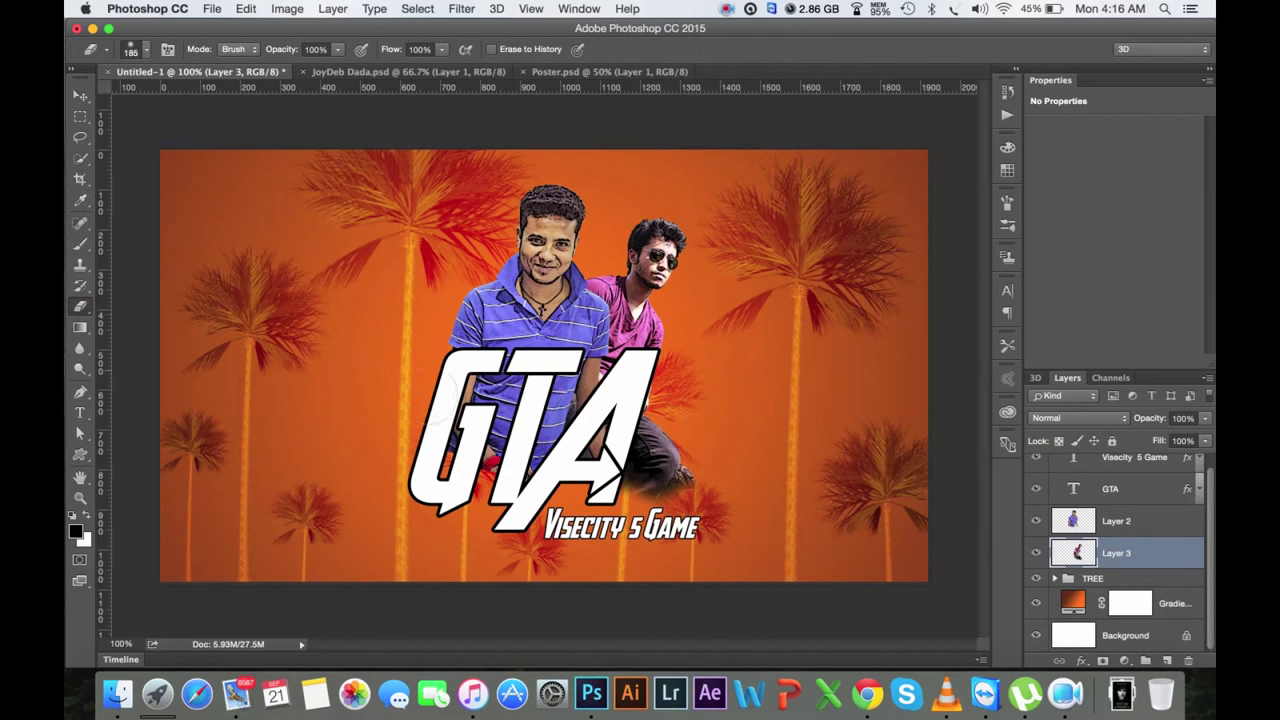
pyautogui.moveTo(678, 480); pyautogui.dragTo(638, 478)
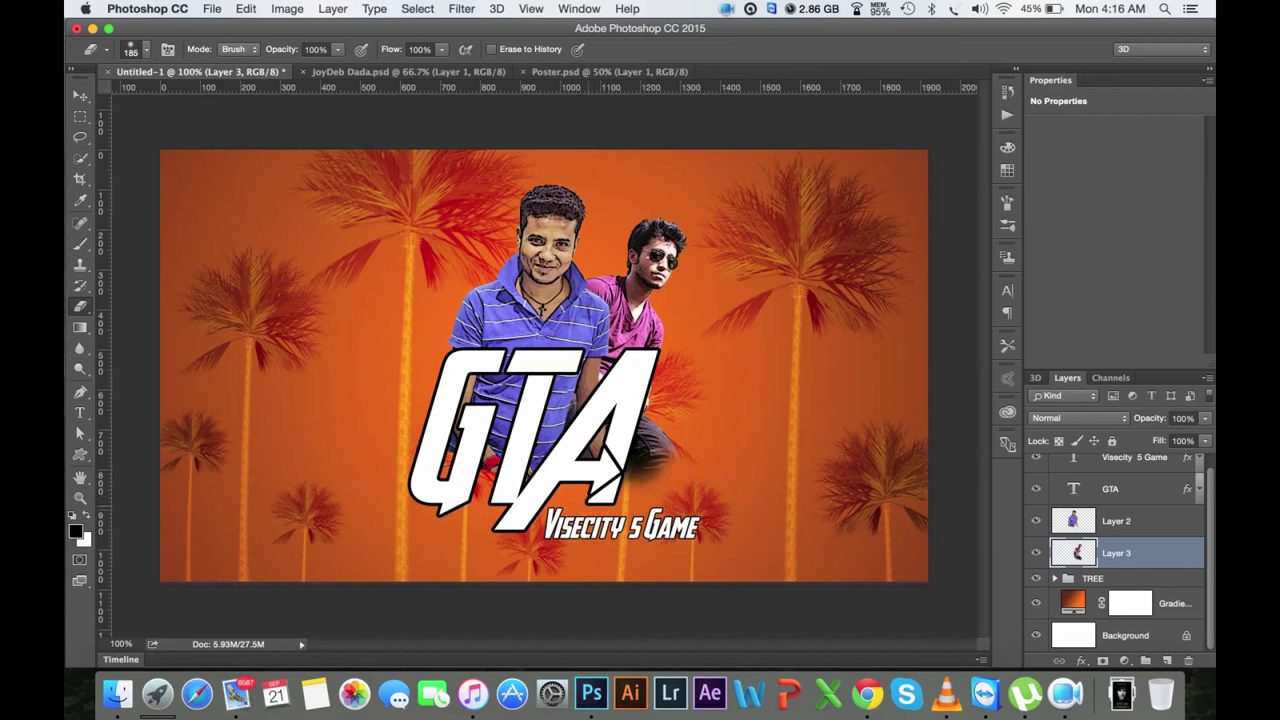
pyautogui.click(80, 96)
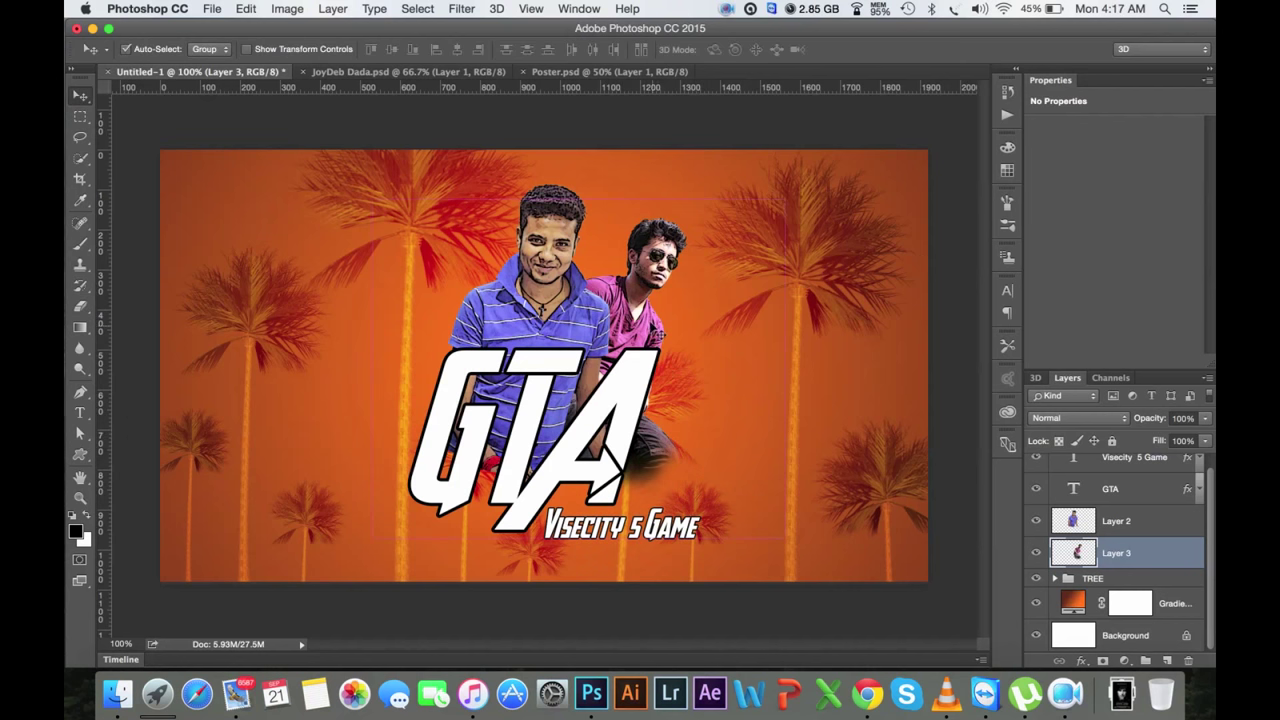
# Step: Duplicate the man, flip the copy horizontally, and enlarge it about 126% left of the blue-shirt man
pyautogui.moveTo(660, 326); pyautogui.dragTo(435, 361)
pyautogui.hotkey('ctrl', 't')
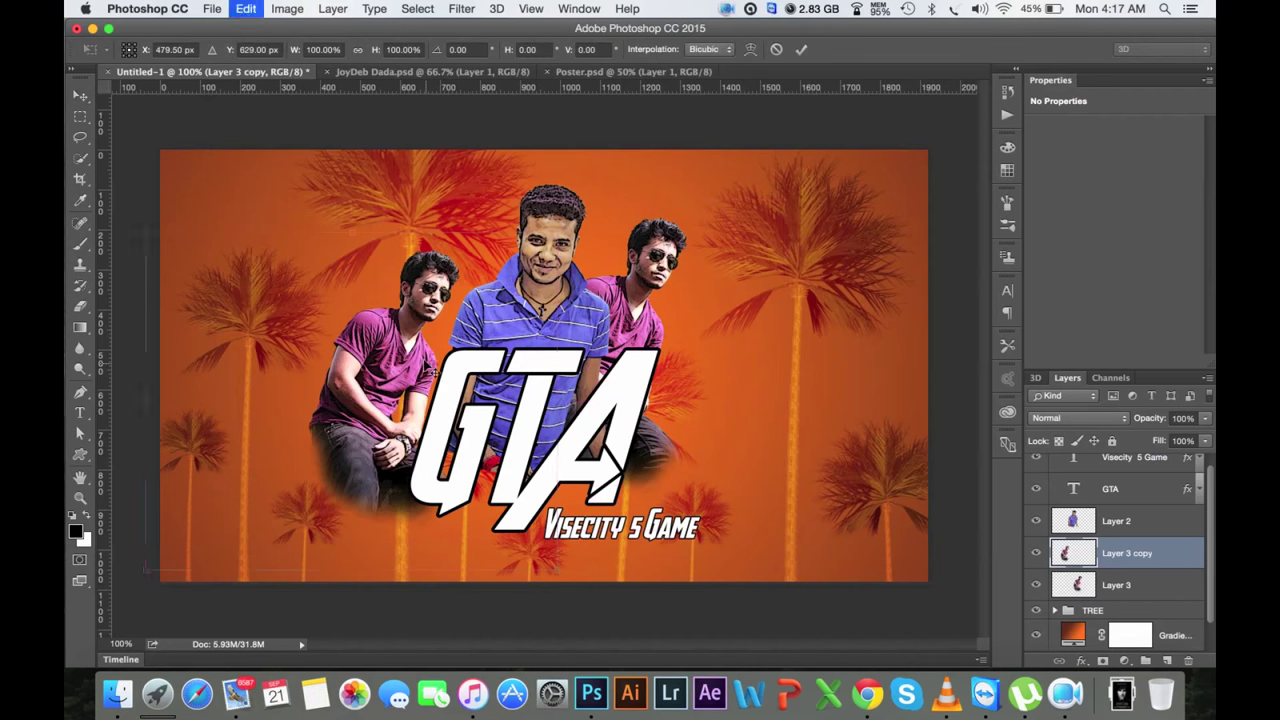
pyautogui.rightClick(500, 342)
pyautogui.click(540, 552)
pyautogui.moveTo(452, 410)
pyautogui.mouseDown()
pyautogui.moveTo(588, 410)
pyautogui.moveTo(612, 387)
pyautogui.mouseUp()
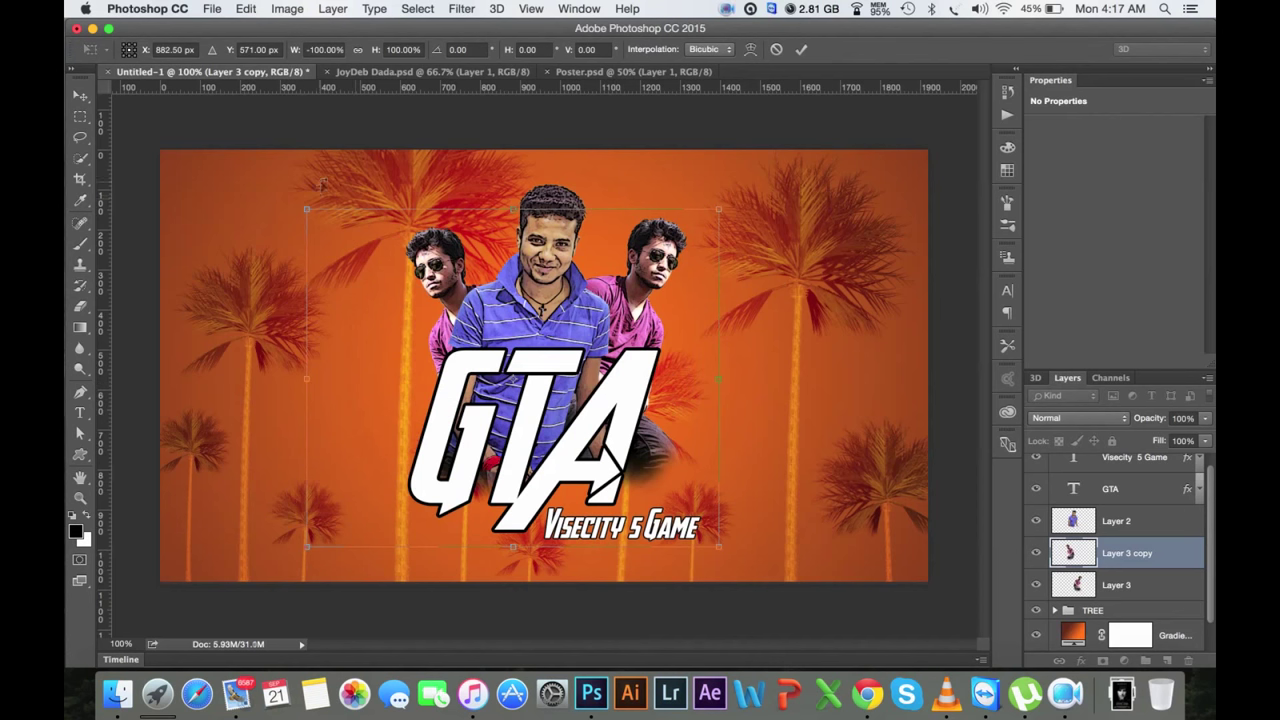
pyautogui.moveTo(307, 210); pyautogui.dragTo(200, 124)
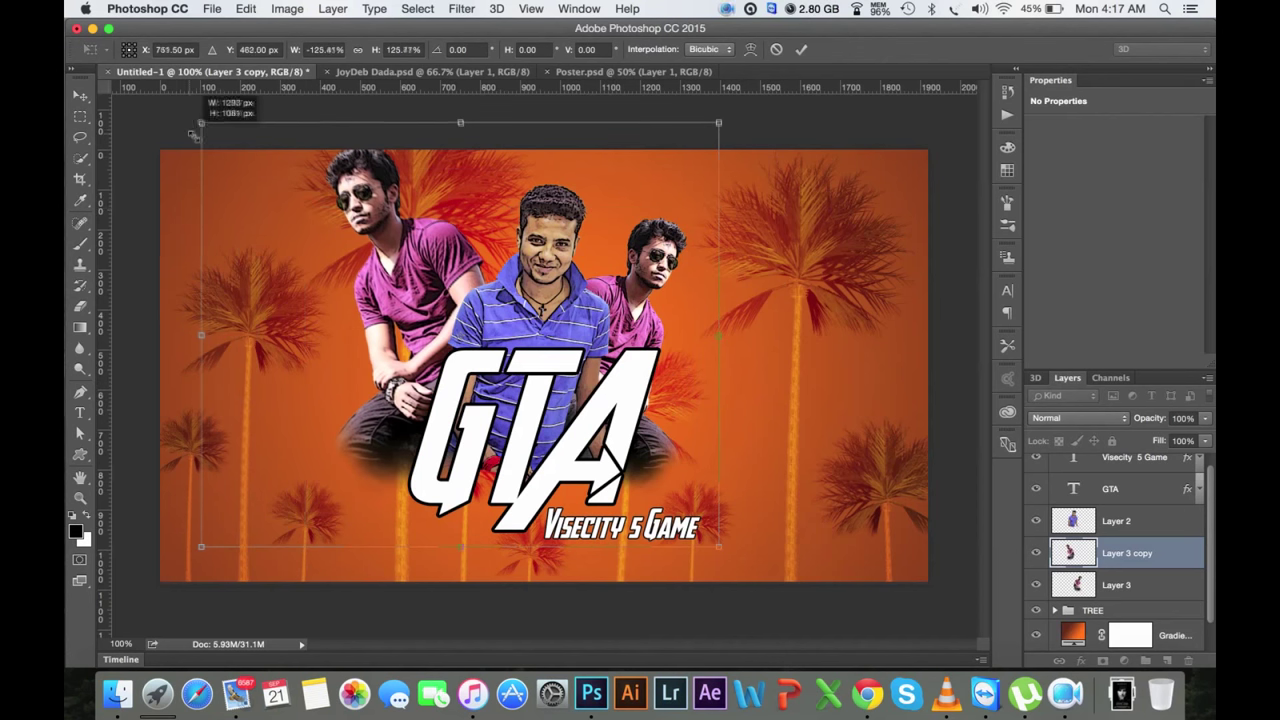
pyautogui.moveTo(415, 240)
pyautogui.mouseDown()
pyautogui.moveTo(492, 262)
pyautogui.moveTo(448, 285)
pyautogui.mouseUp()
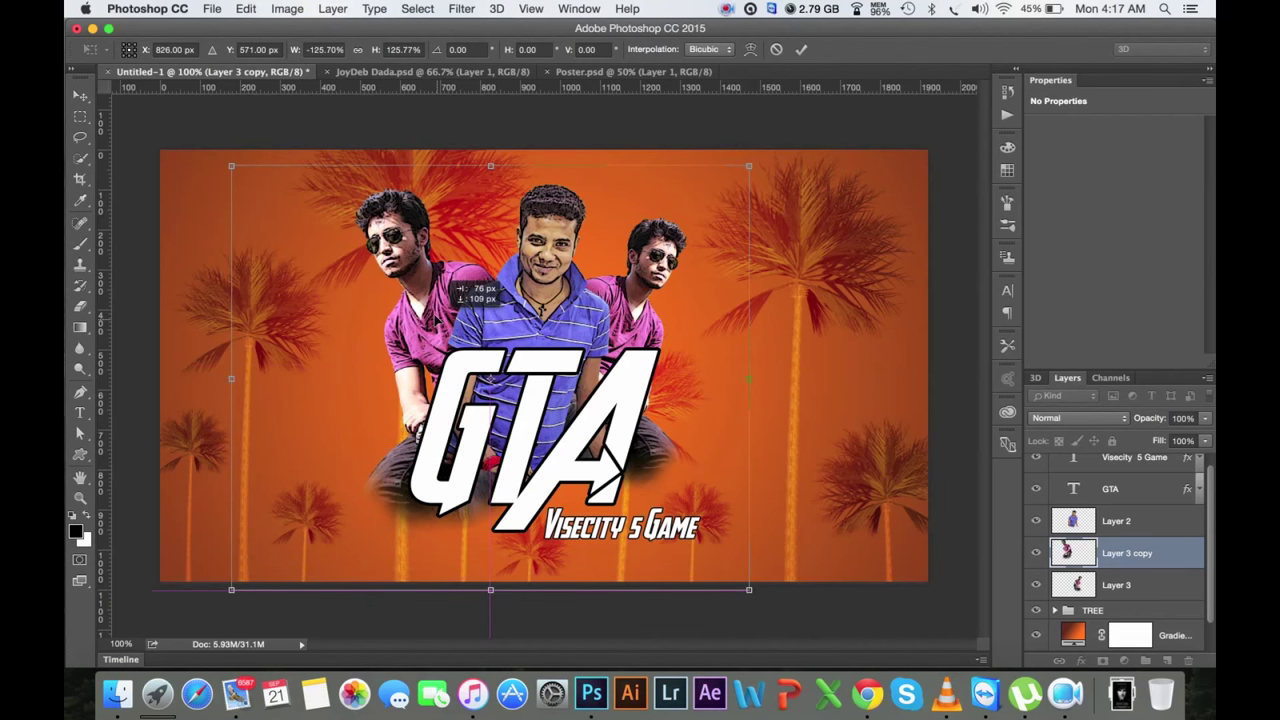
pyautogui.moveTo(448, 286); pyautogui.dragTo(448, 286)
pyautogui.press('Return')
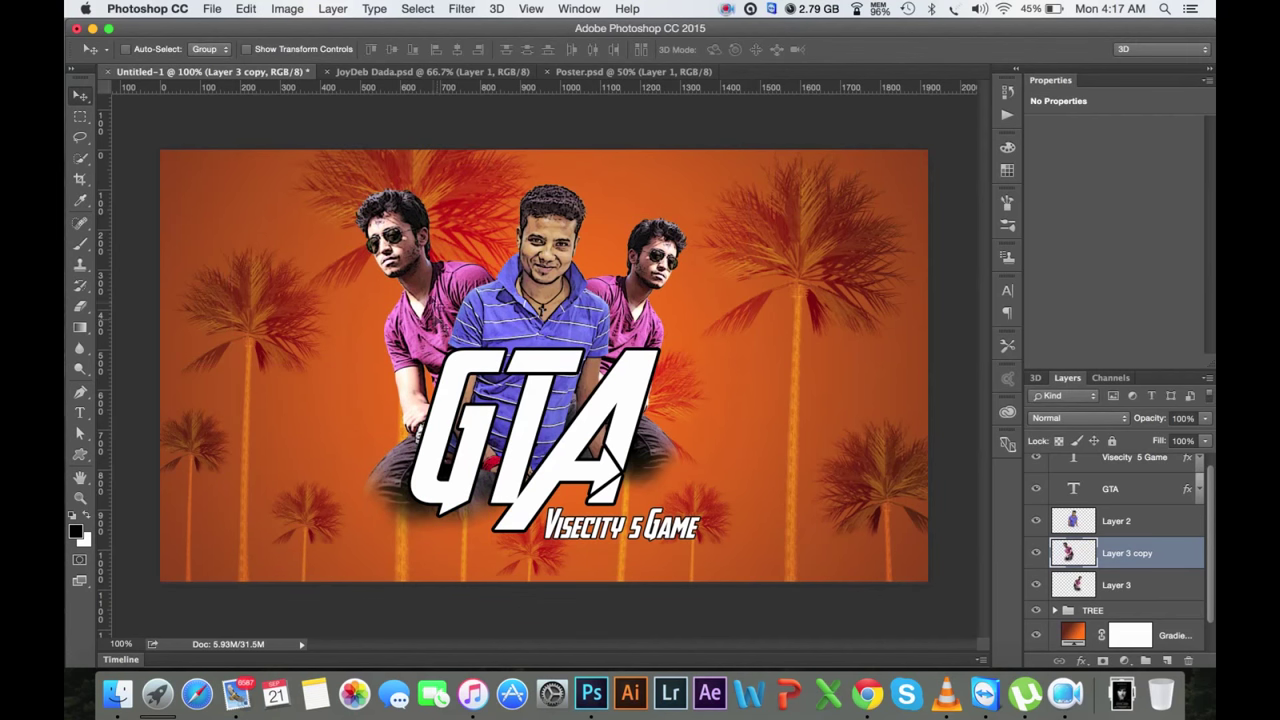
# Step: Brighten the left man on Layer 3 copy with a raised Curves point
pyautogui.click(284, 10)
pyautogui.moveTo(312, 52)
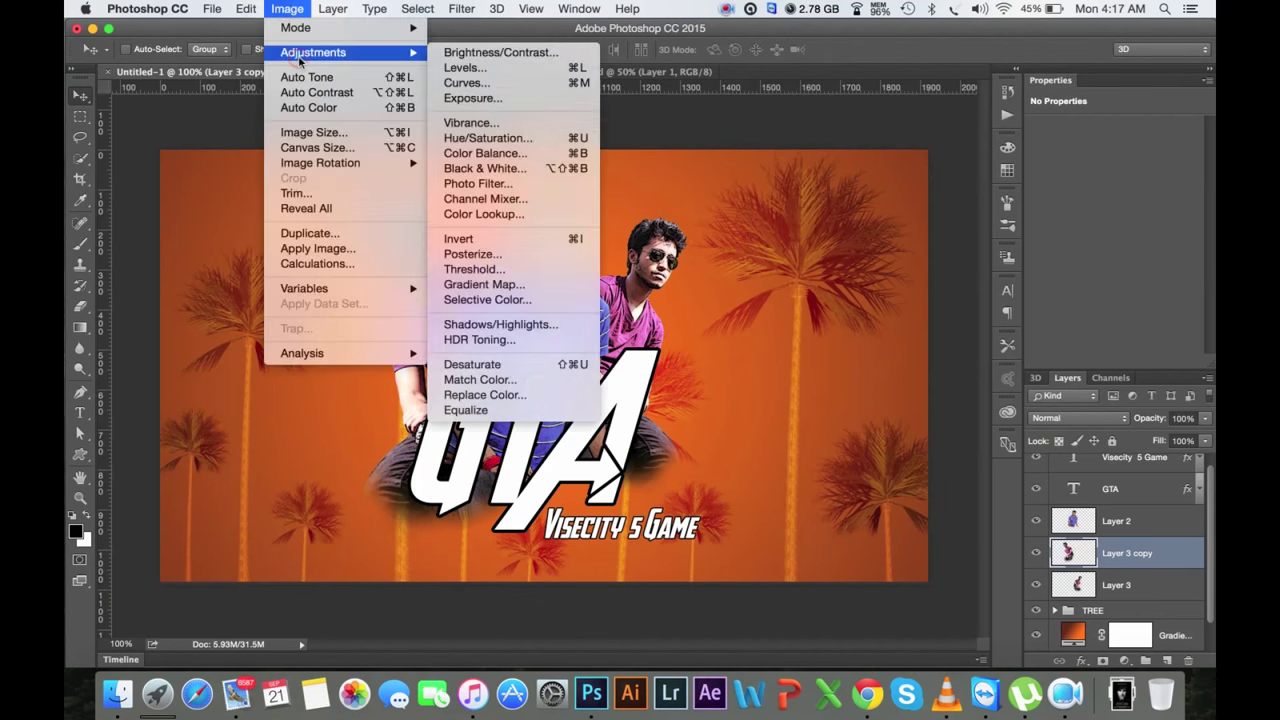
pyautogui.click(468, 84)
pyautogui.moveTo(818, 224); pyautogui.dragTo(800, 225)
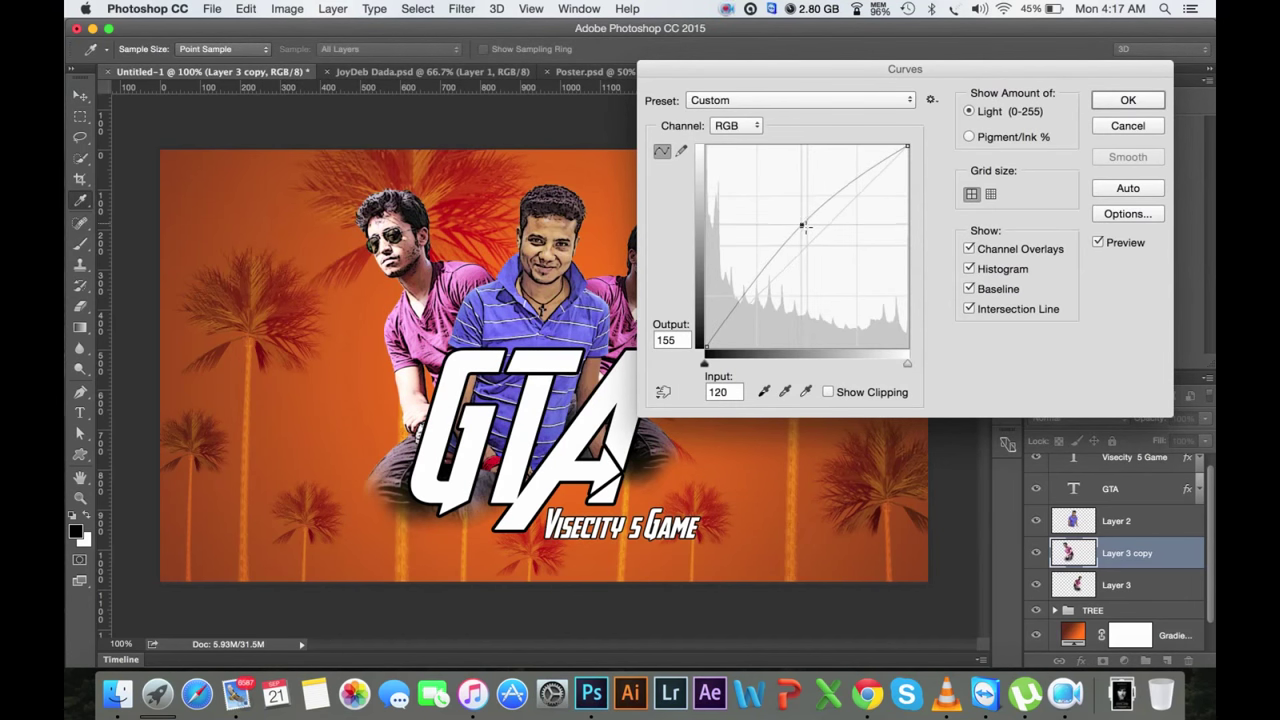
pyautogui.moveTo(799, 225); pyautogui.dragTo(803, 227)
pyautogui.click(1128, 100)
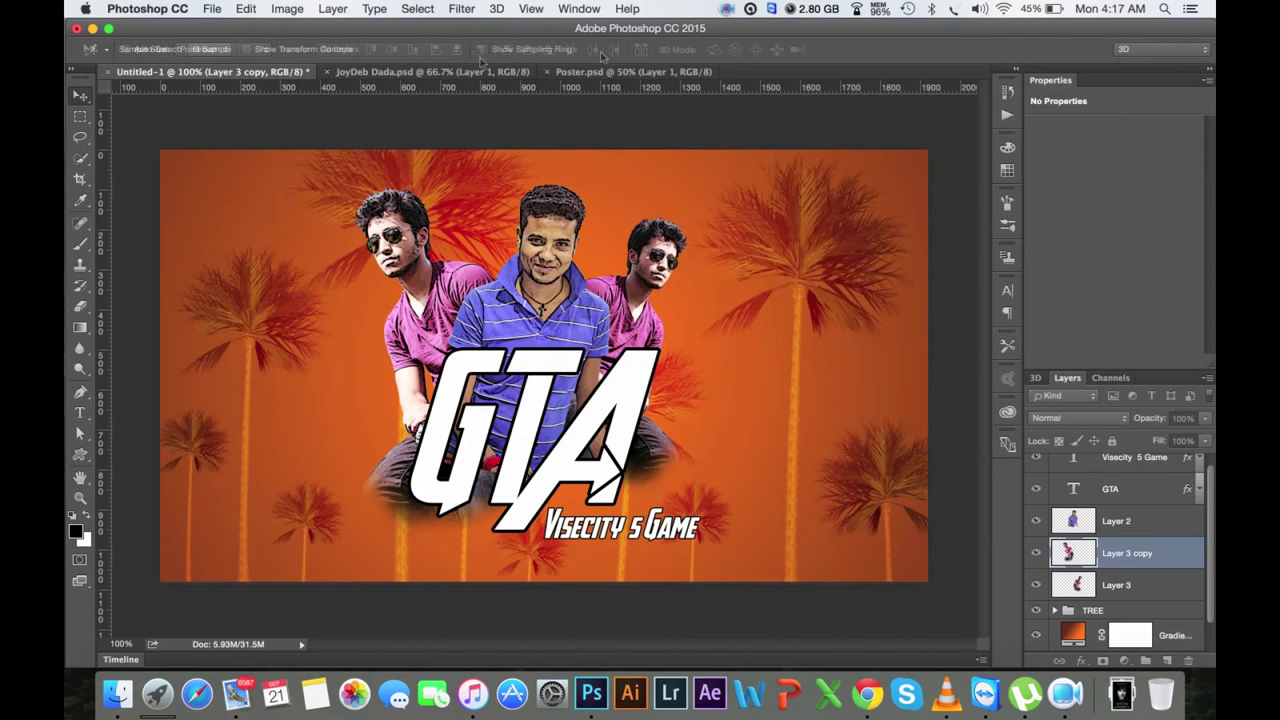
# Step: Warm Layer 3 copy and Layer 3 toward red with Color Balance
pyautogui.click(287, 9)
pyautogui.click(484, 153)
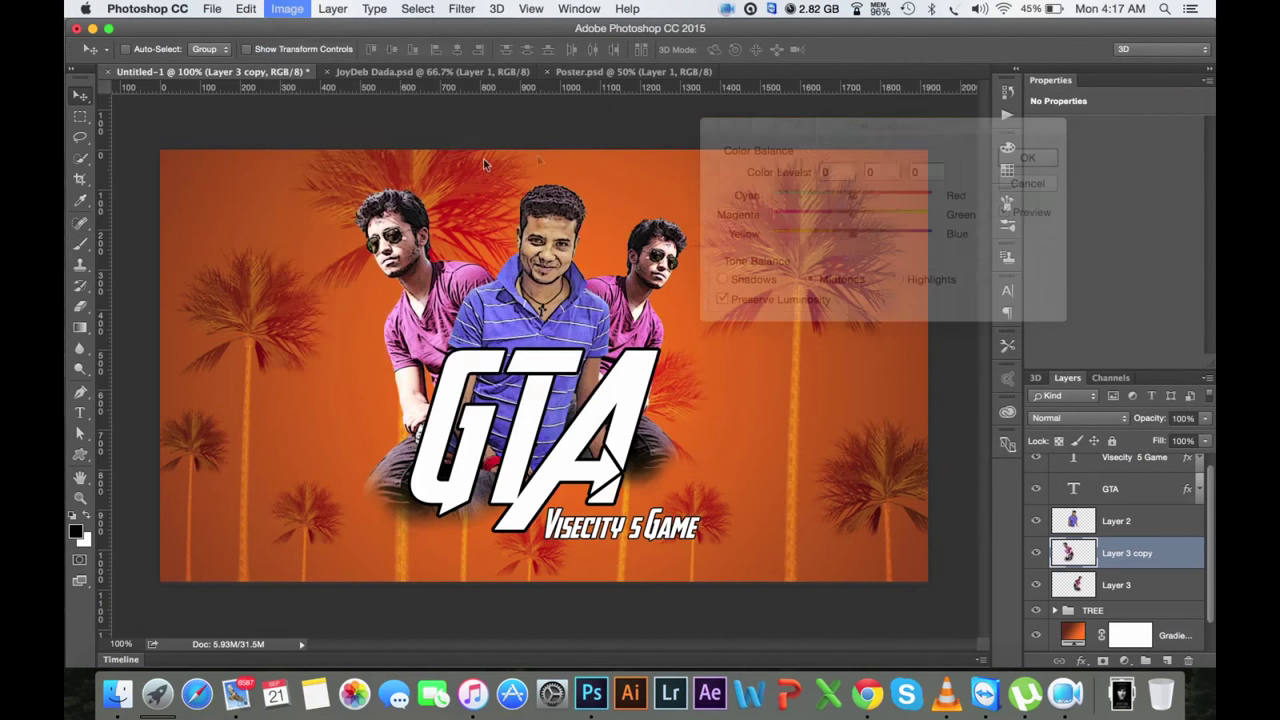
pyautogui.moveTo(853, 195)
pyautogui.mouseDown()
pyautogui.moveTo(866, 196)
pyautogui.moveTo(831, 232)
pyautogui.mouseUp()
pyautogui.click(1027, 157)
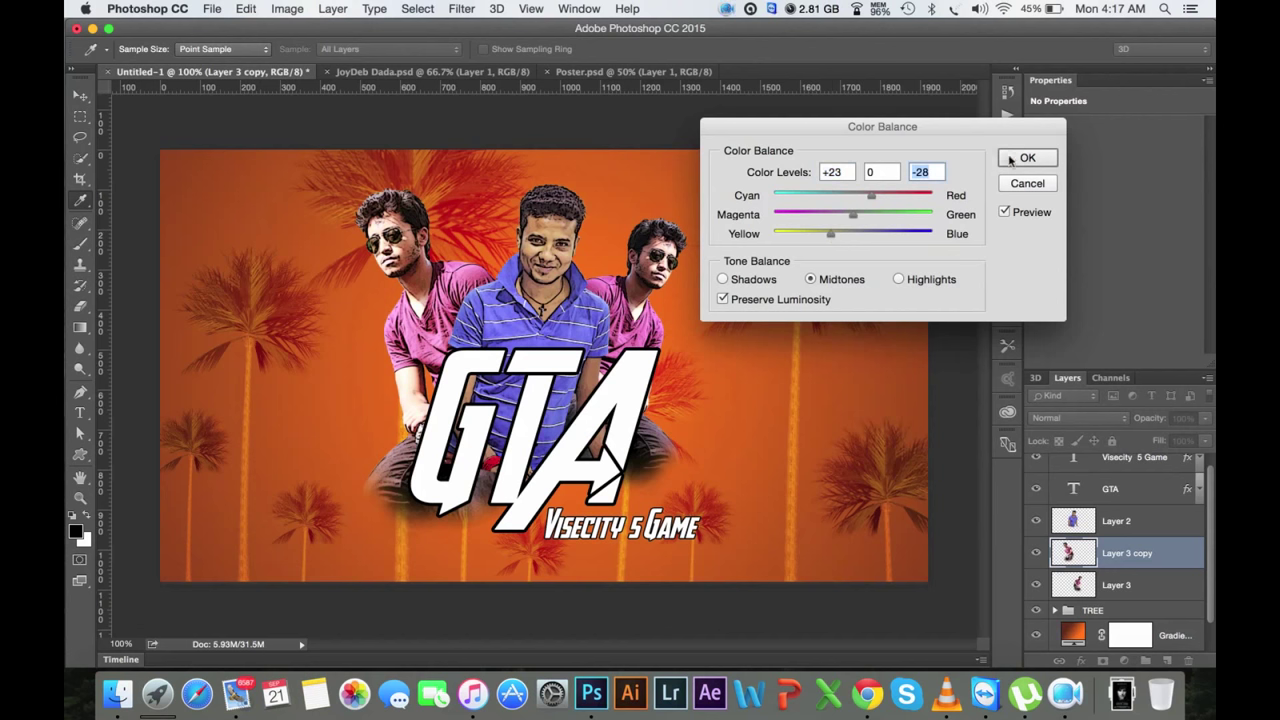
pyautogui.press('v')
pyautogui.click(1117, 585)
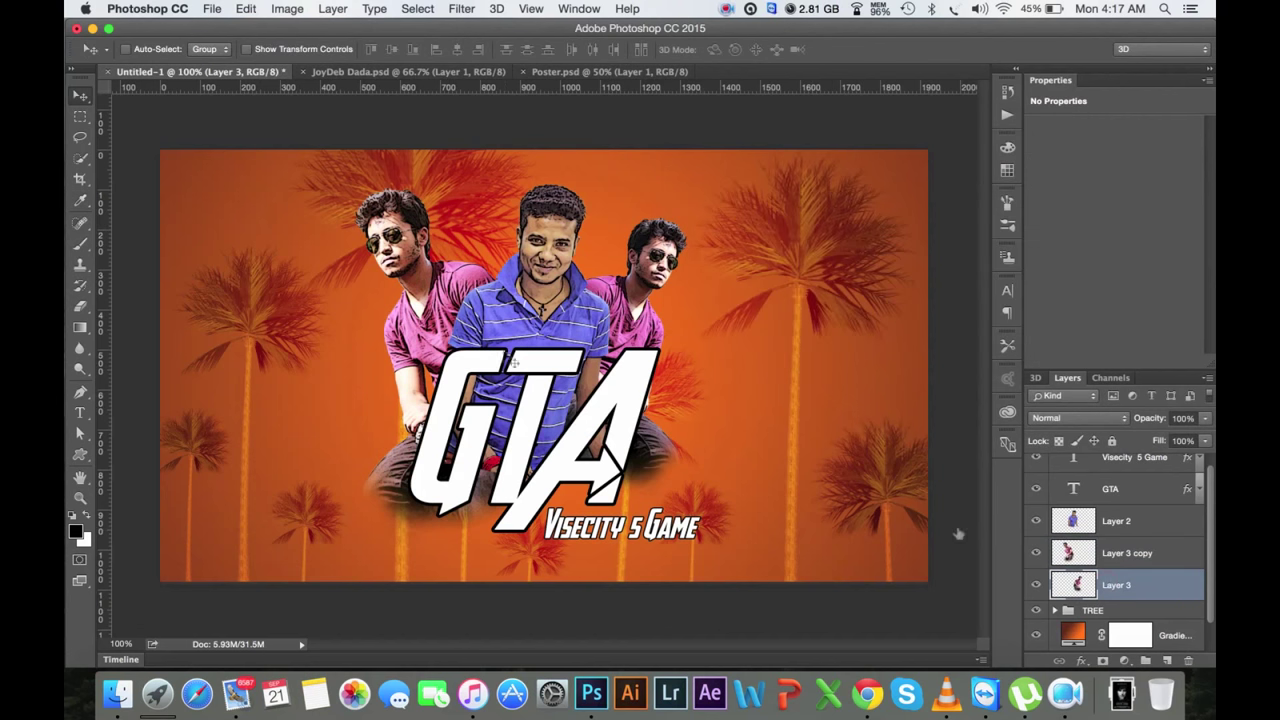
pyautogui.click(287, 9)
pyautogui.click(485, 153)
pyautogui.moveTo(853, 195)
pyautogui.mouseDown()
pyautogui.moveTo(866, 197)
pyautogui.moveTo(828, 237)
pyautogui.mouseUp()
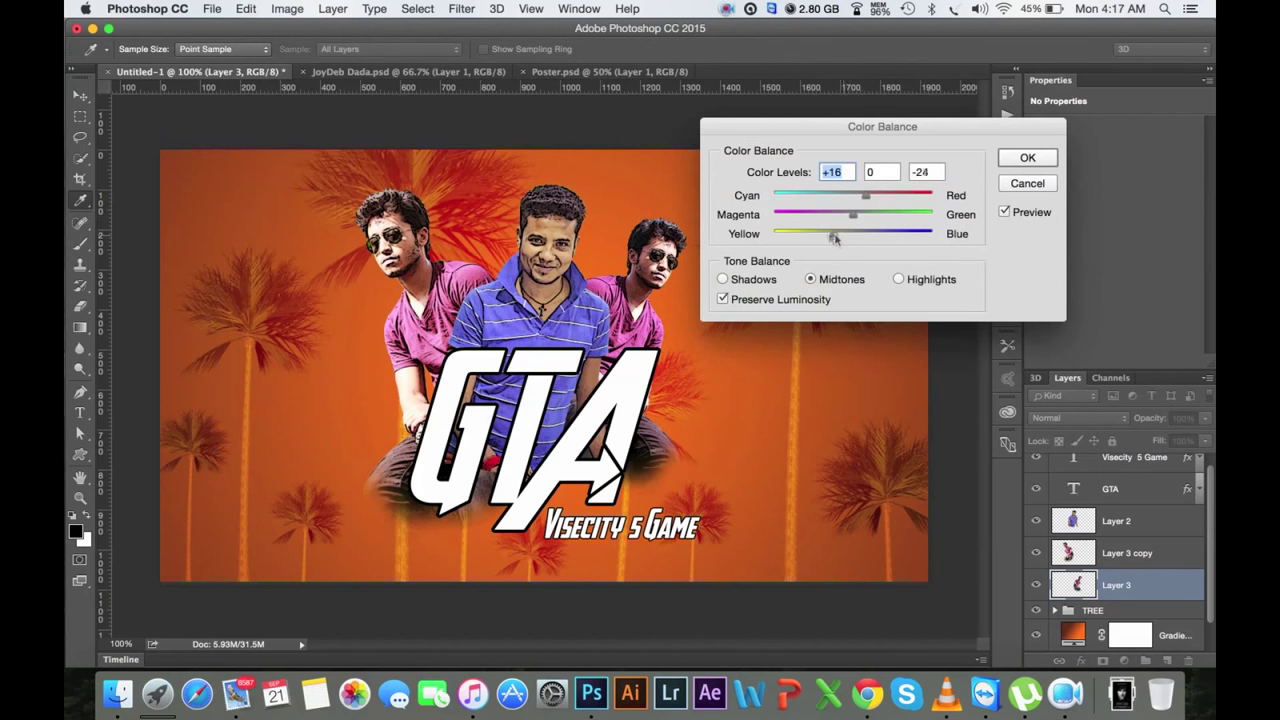
pyautogui.click(1025, 164)
pyautogui.press('v')
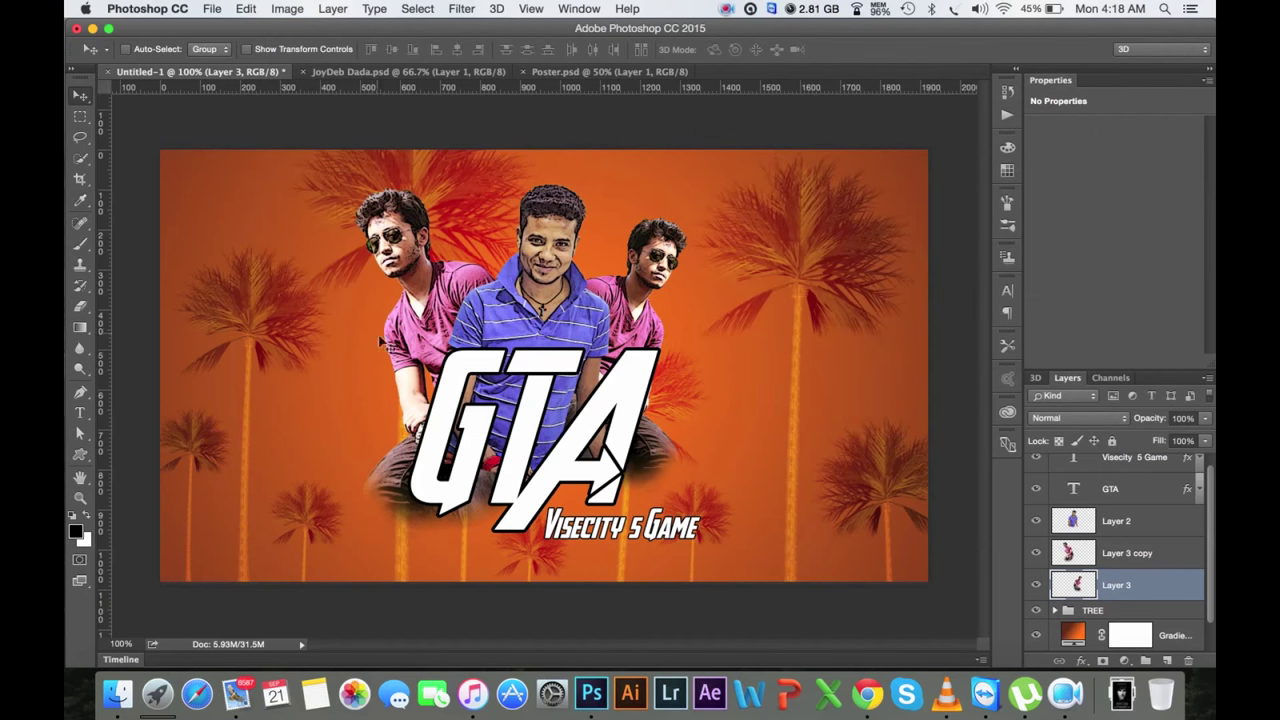
# Step: Erase the dark shadow below the left man on Layer 3 copy
pyautogui.click(82, 307)
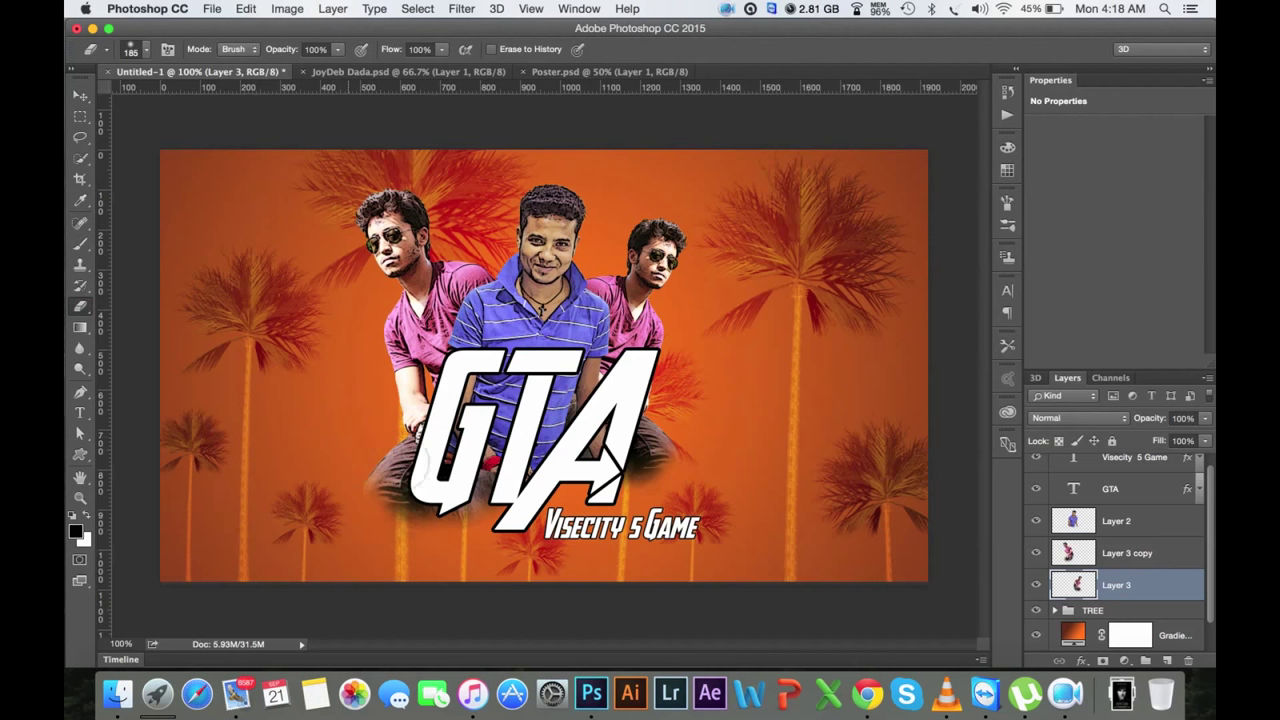
pyautogui.click(1118, 548)
pyautogui.moveTo(357, 456)
pyautogui.mouseDown()
pyautogui.moveTo(440, 515)
pyautogui.moveTo(491, 496)
pyautogui.mouseUp()
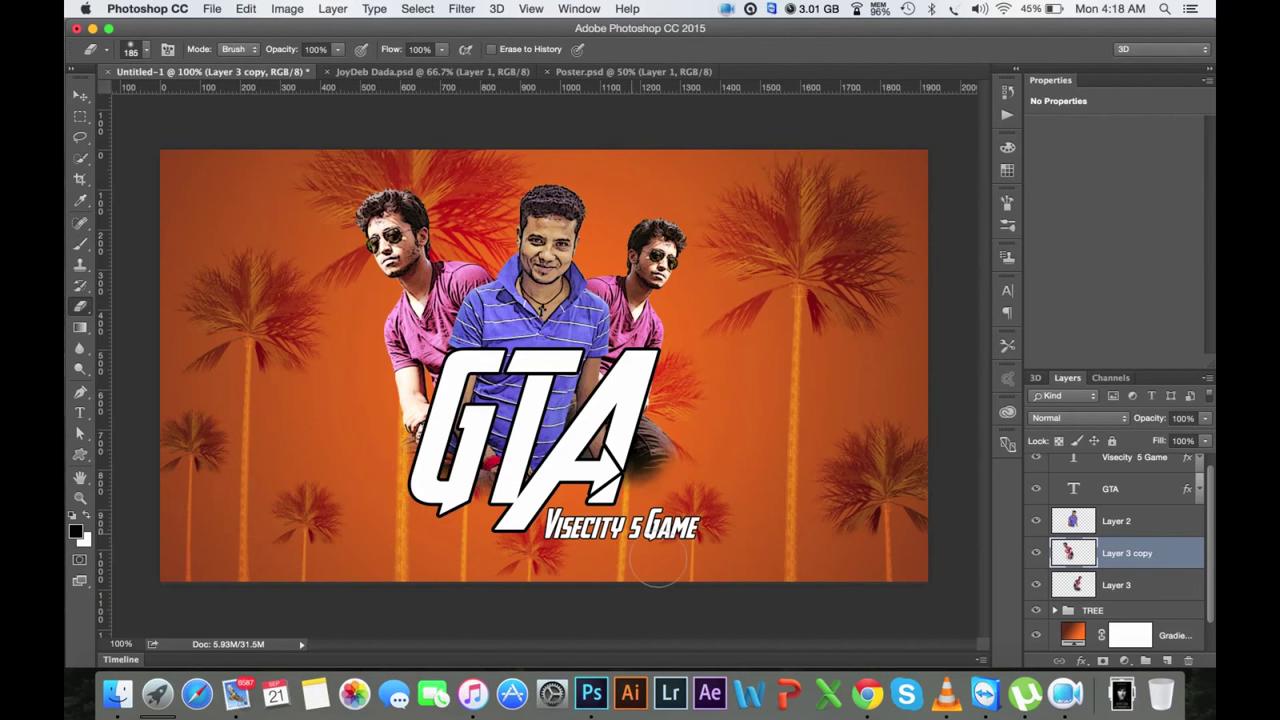
# Step: Apply Curves to Layer 2's centre man: white point 226→255, Red channel 153→171
pyautogui.click(1120, 524)
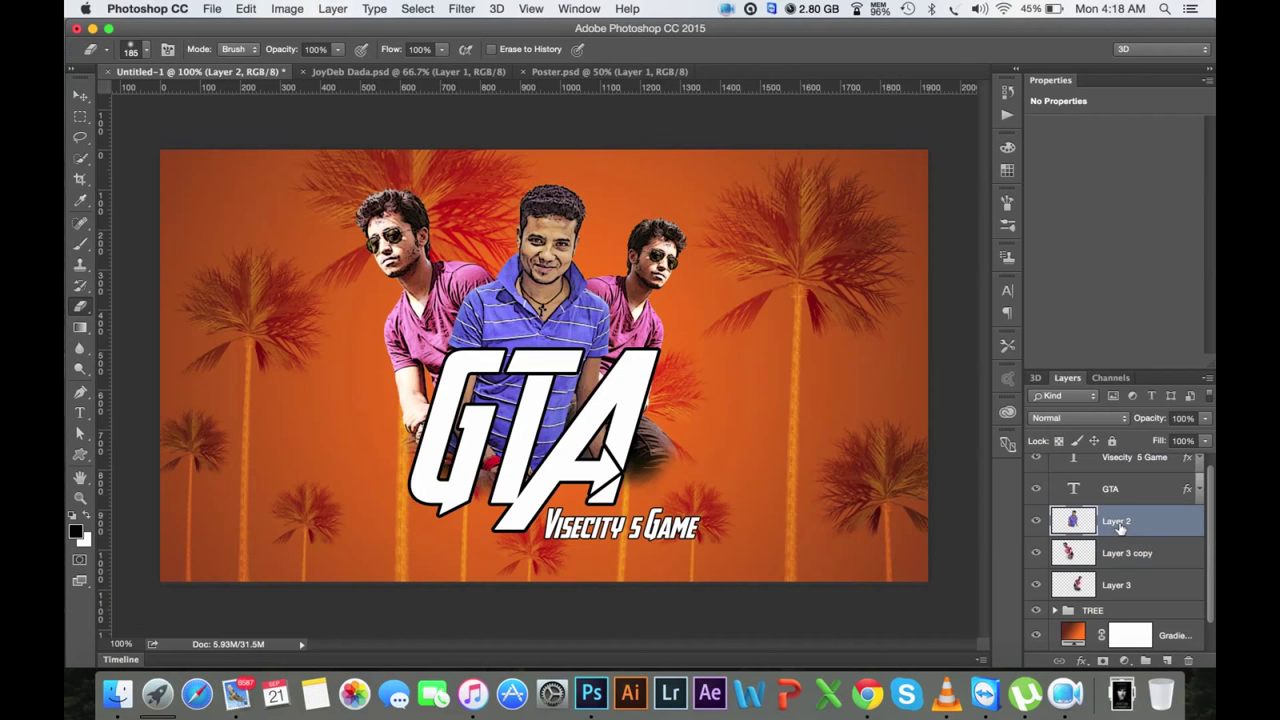
pyautogui.press('super+m')
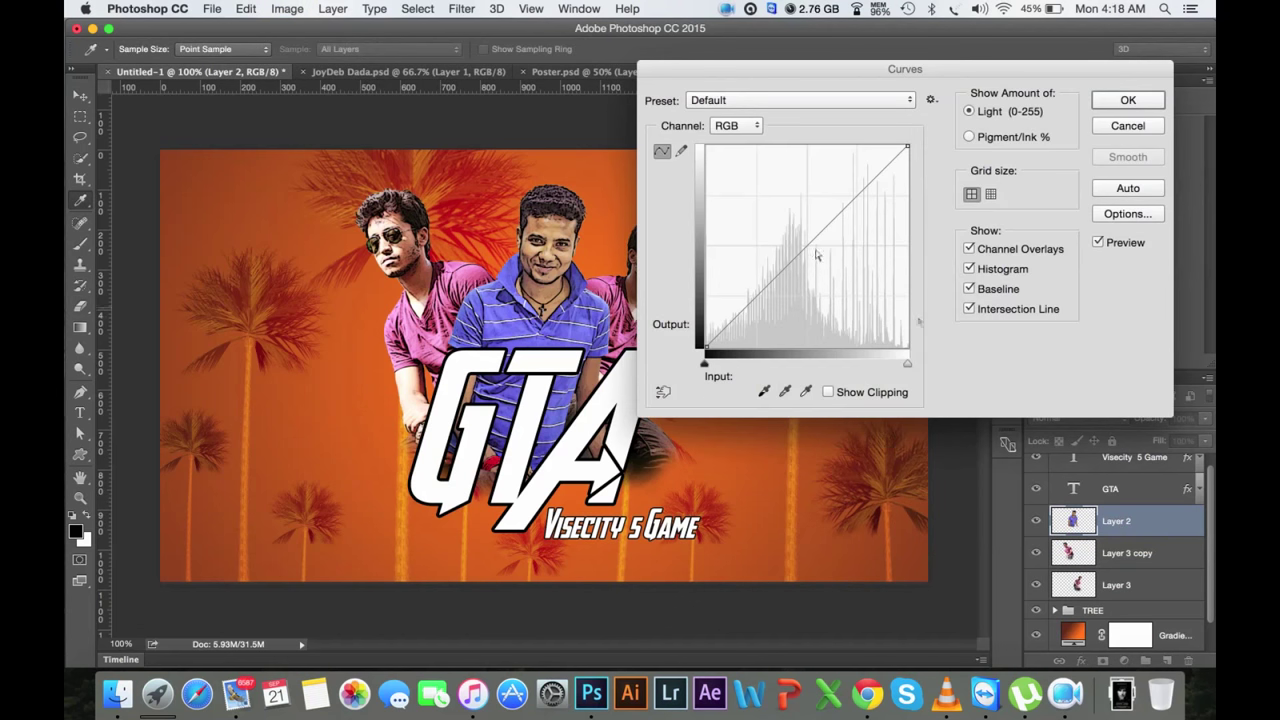
pyautogui.moveTo(908, 150); pyautogui.dragTo(885, 134)
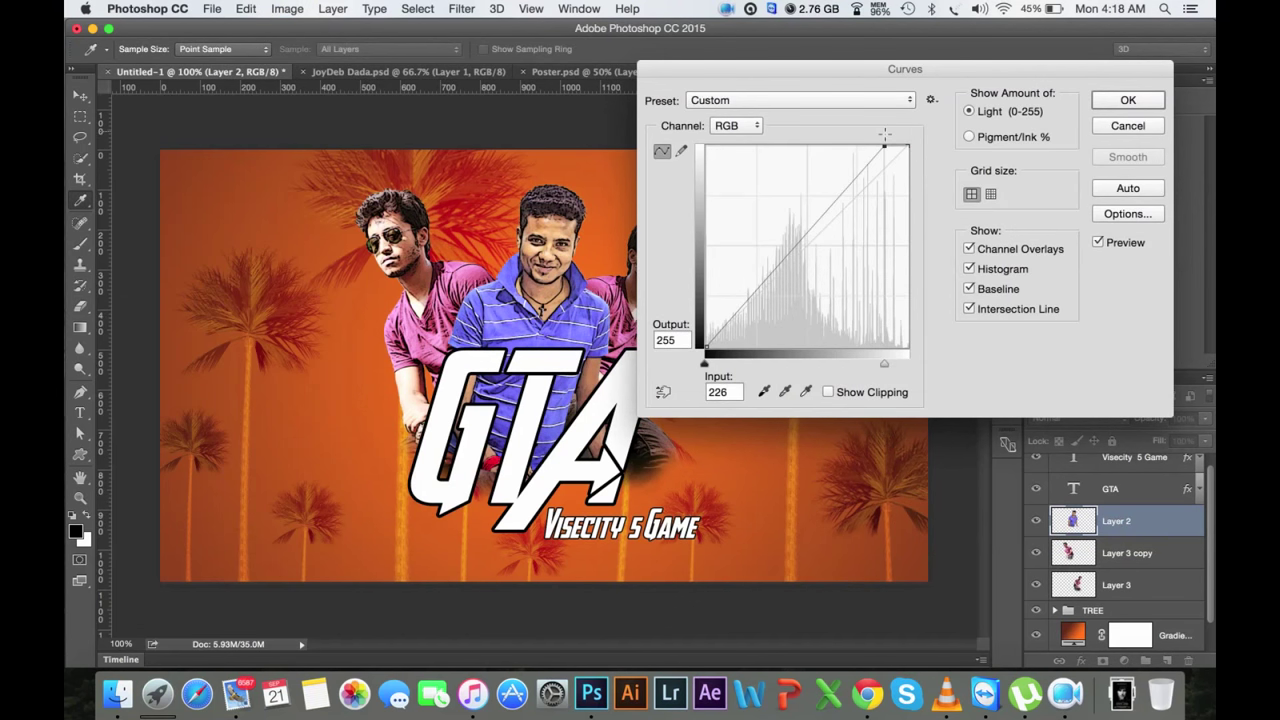
pyautogui.click(776, 104)
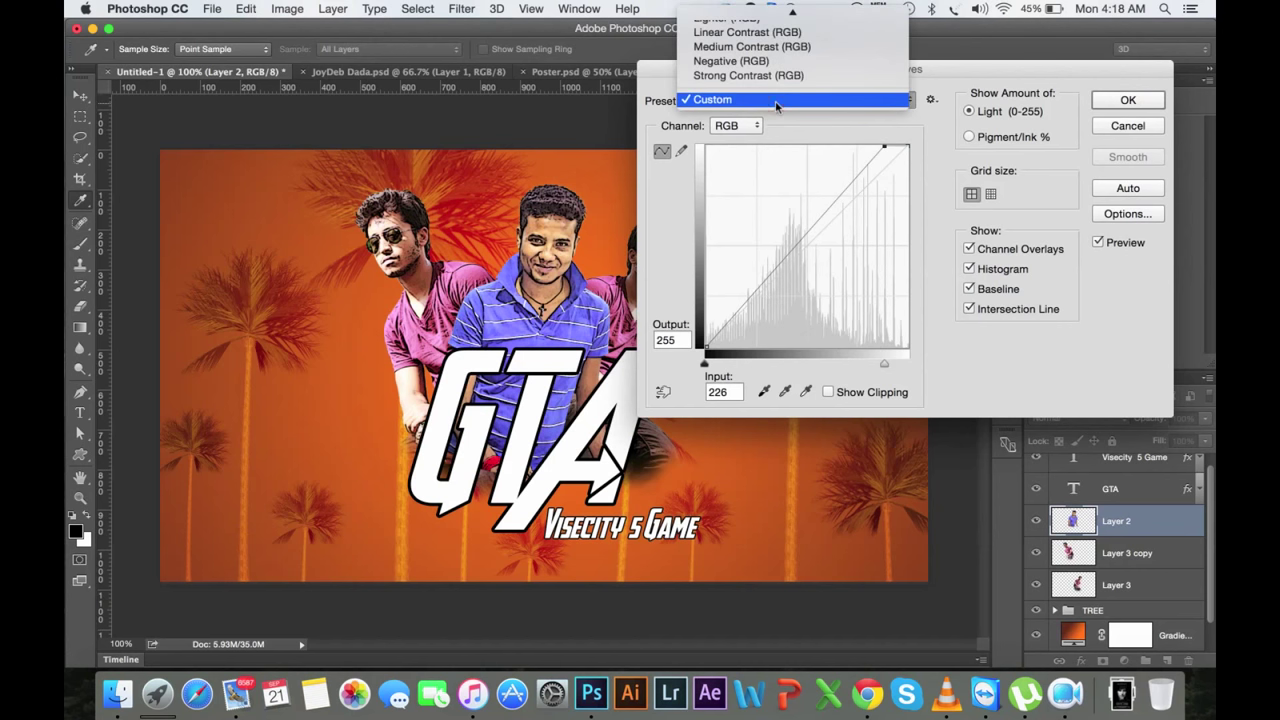
pyautogui.click(746, 370)
pyautogui.click(735, 130)
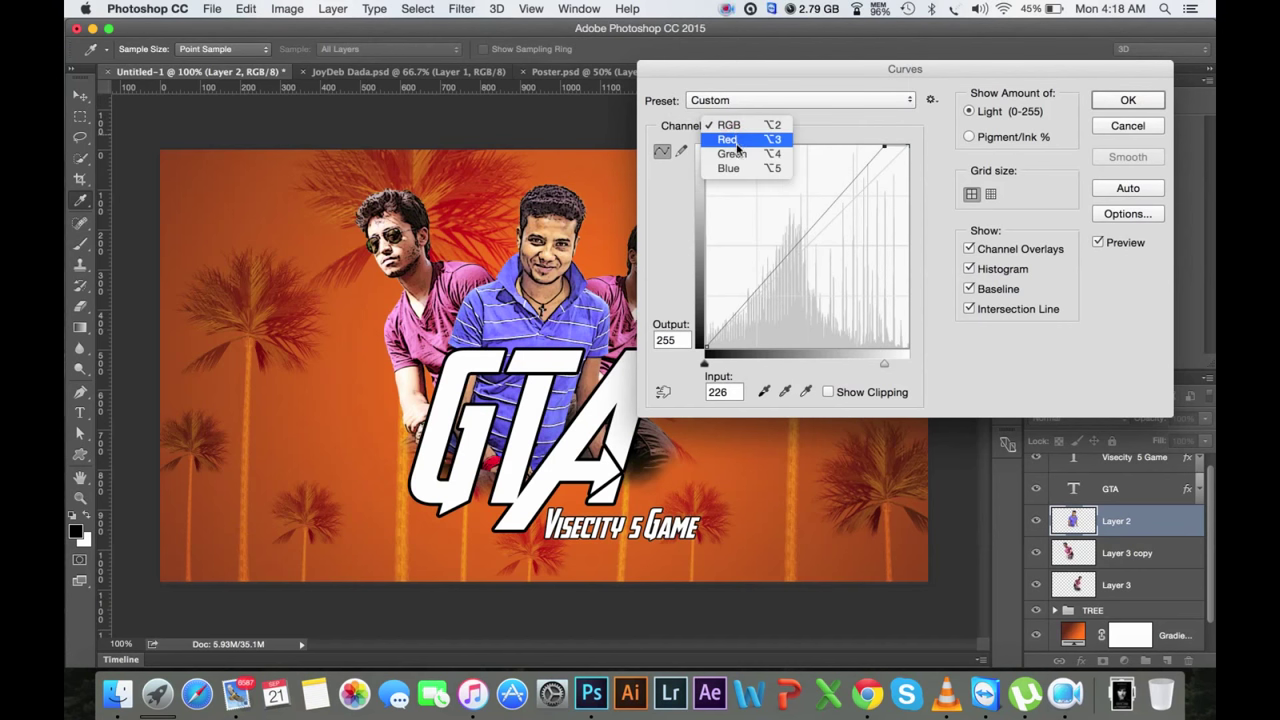
pyautogui.click(745, 141)
pyautogui.moveTo(827, 226); pyautogui.dragTo(828, 213)
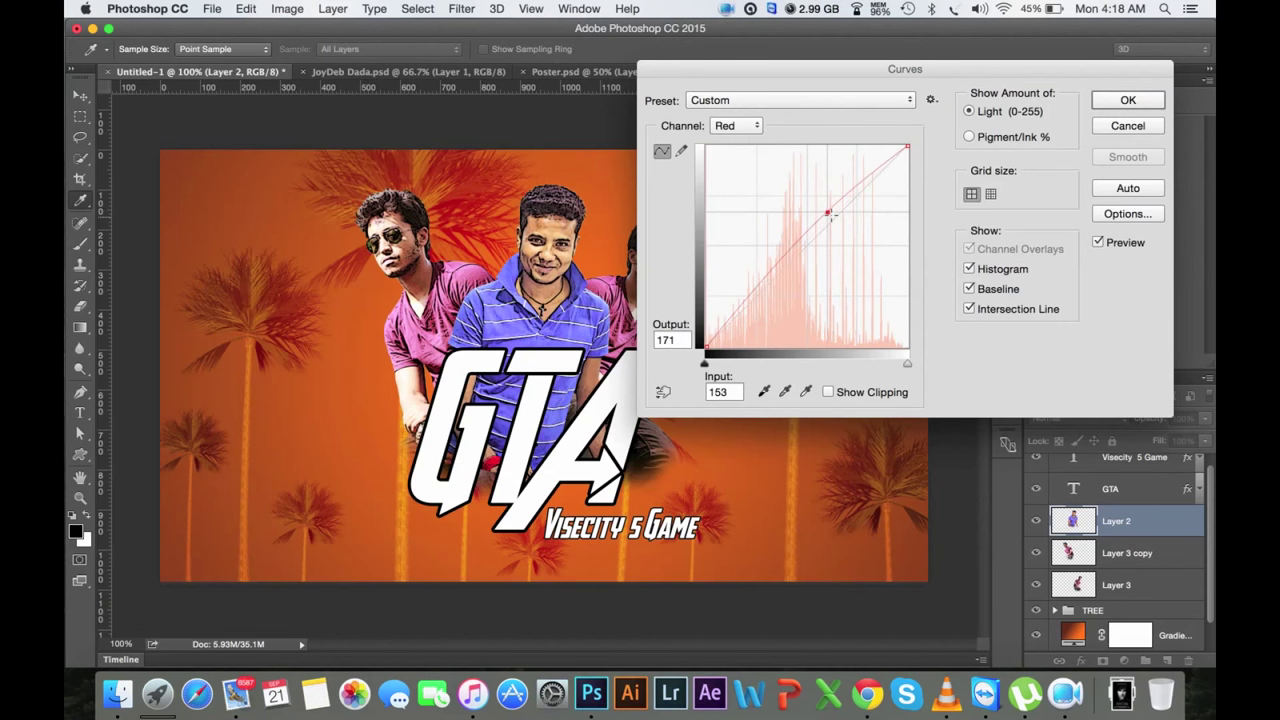
pyautogui.click(1128, 100)
pyautogui.press('e')
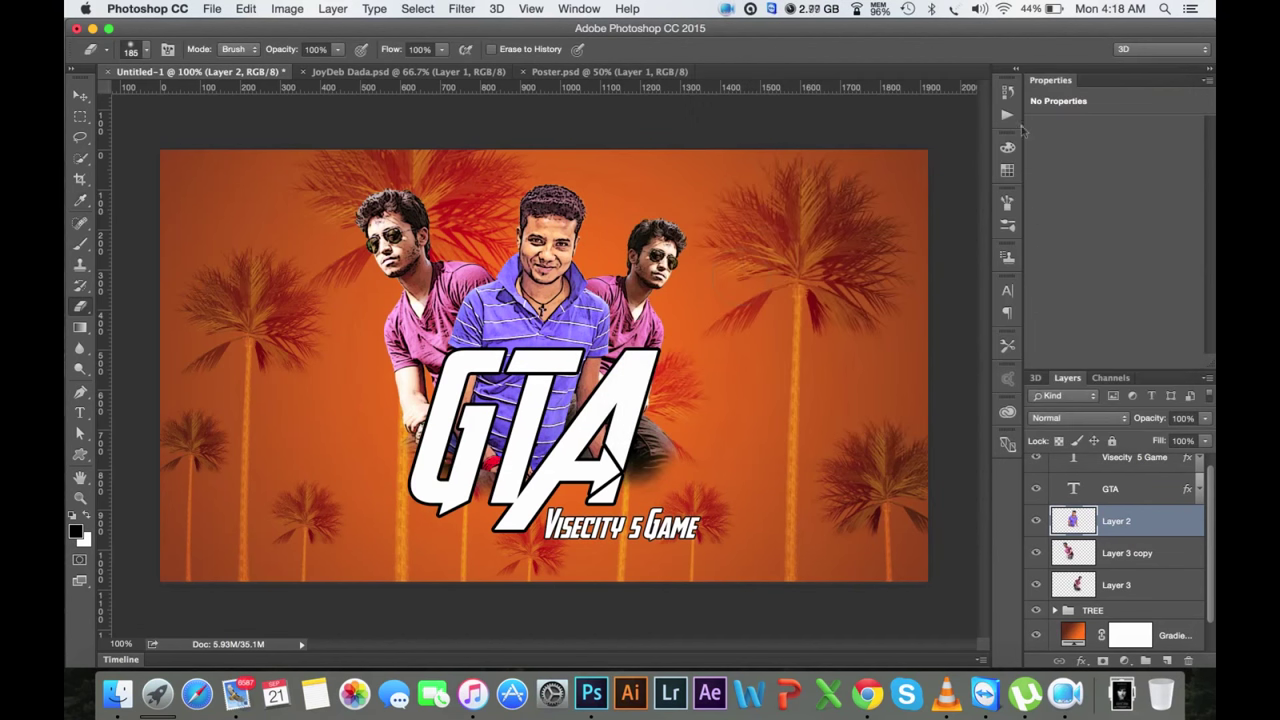
# Step: Move the GTA title and Visecity 5 Game subtitle down about 20 px
pyautogui.click(80, 116)
pyautogui.click(1120, 490)
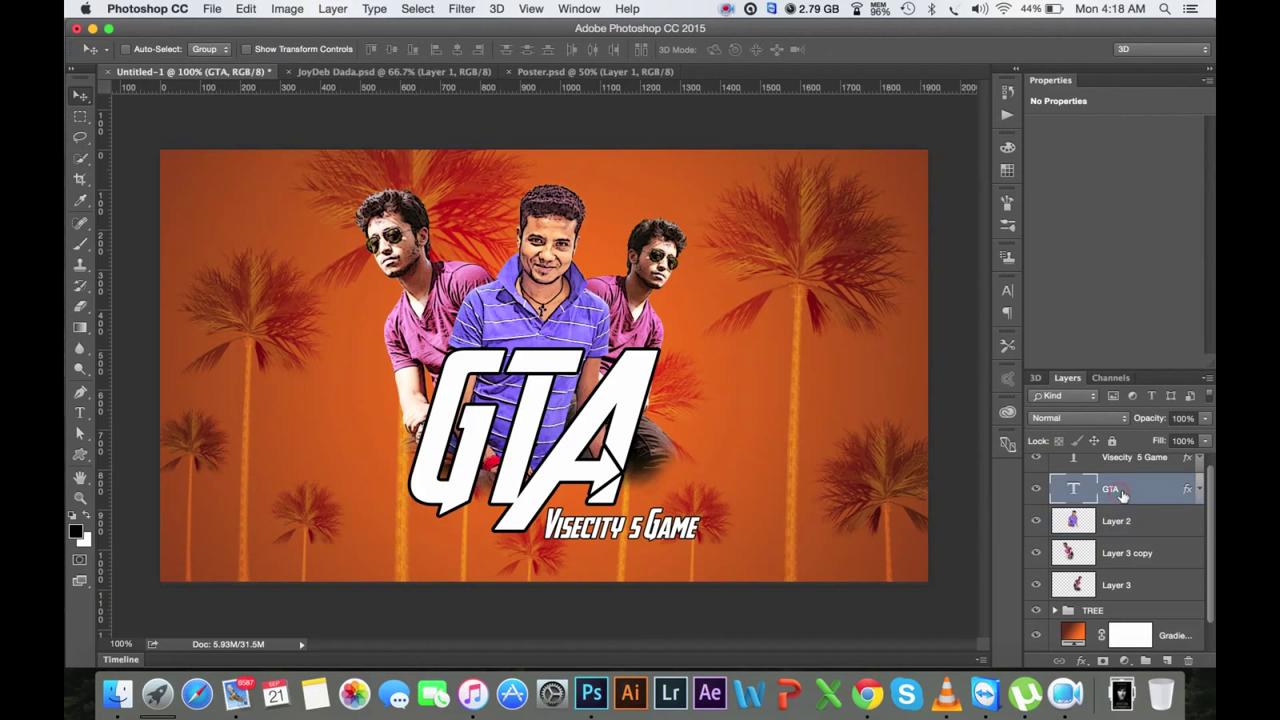
pyautogui.keyDown('shift'); pyautogui.click(1095, 459); pyautogui.keyUp('shift')
pyautogui.moveTo(600, 467); pyautogui.dragTo(585, 482)
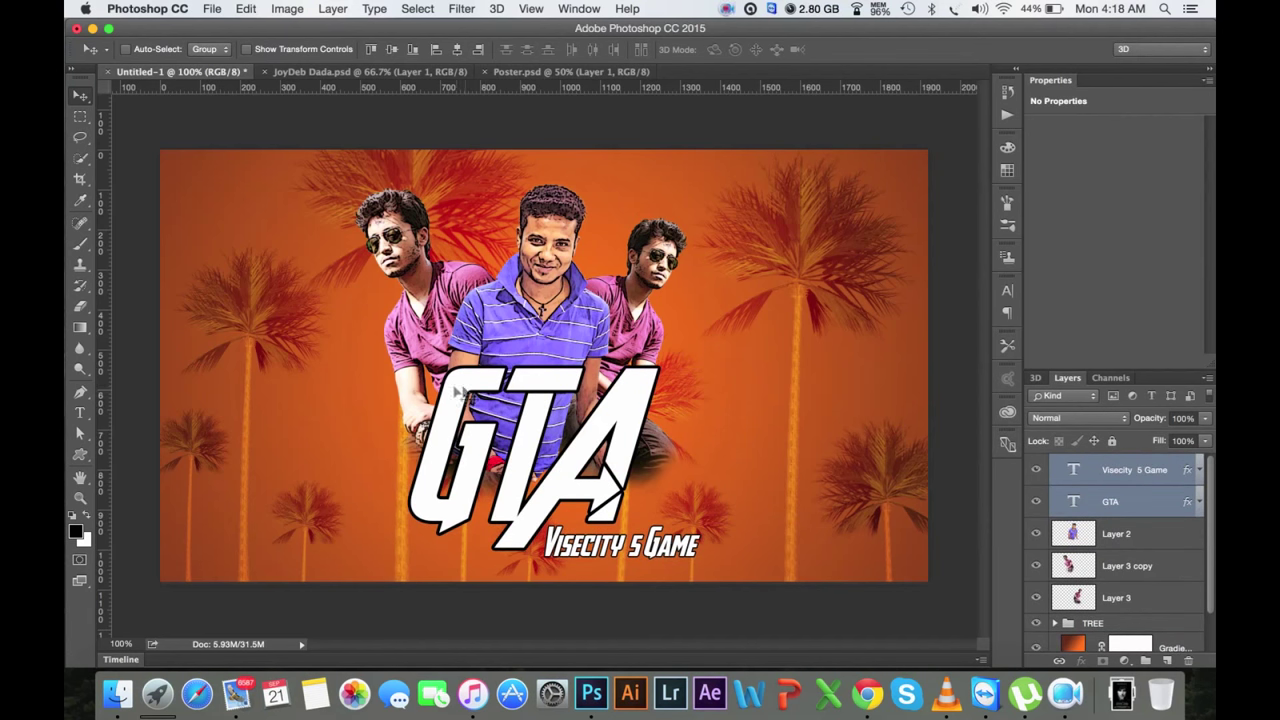
# Step: Draw the left spikes of a black Pen banner shape above Layer 2 under GTA
pyautogui.click(80, 392)
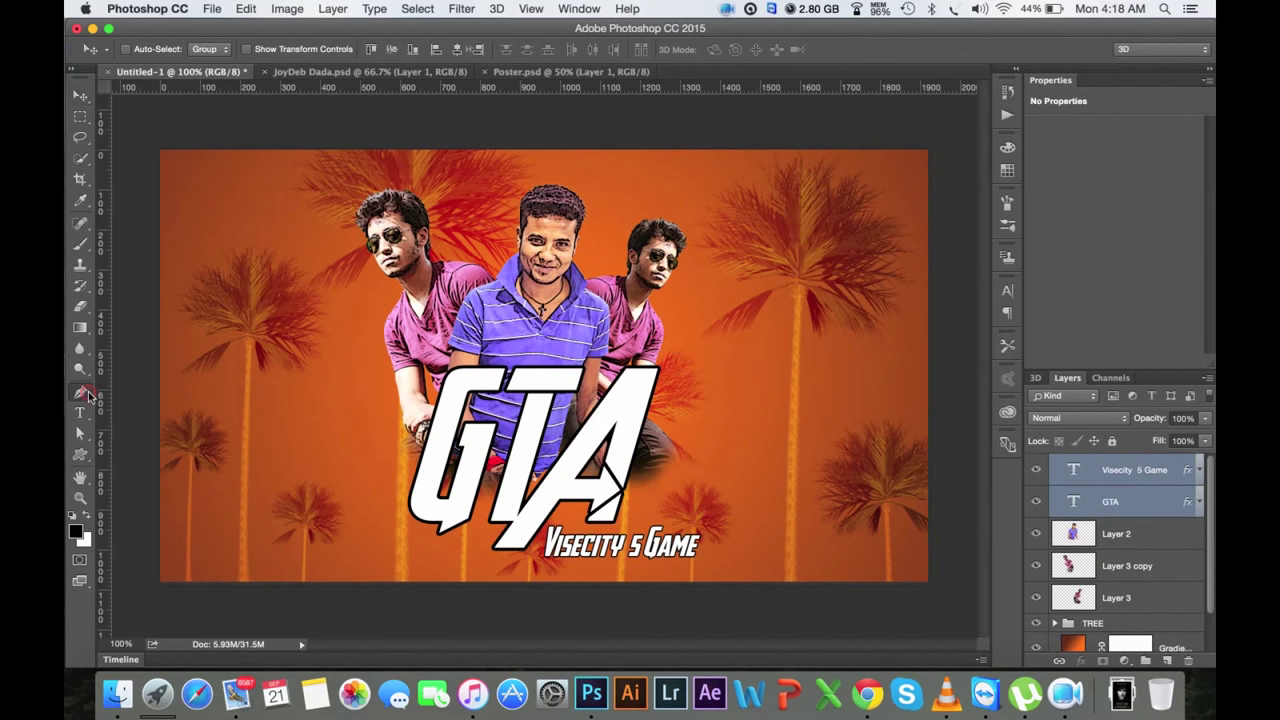
pyautogui.click(1158, 541)
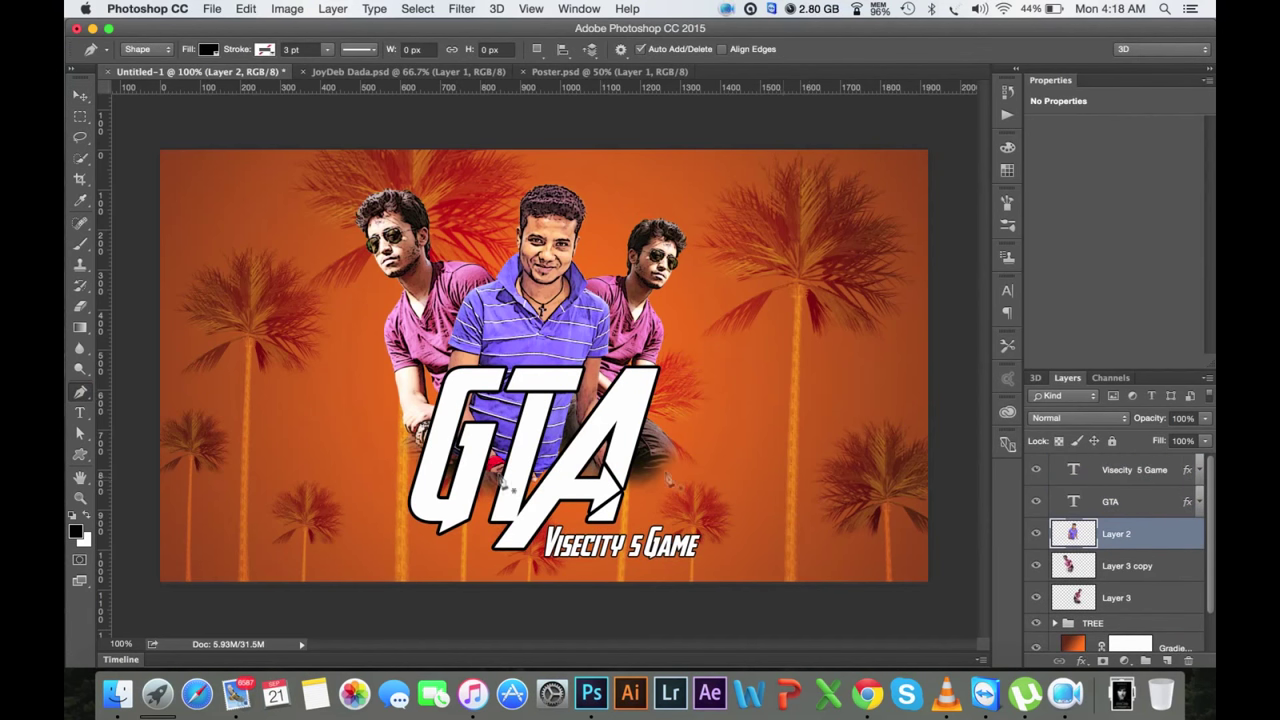
pyautogui.click(440, 513)
pyautogui.click(322, 432)
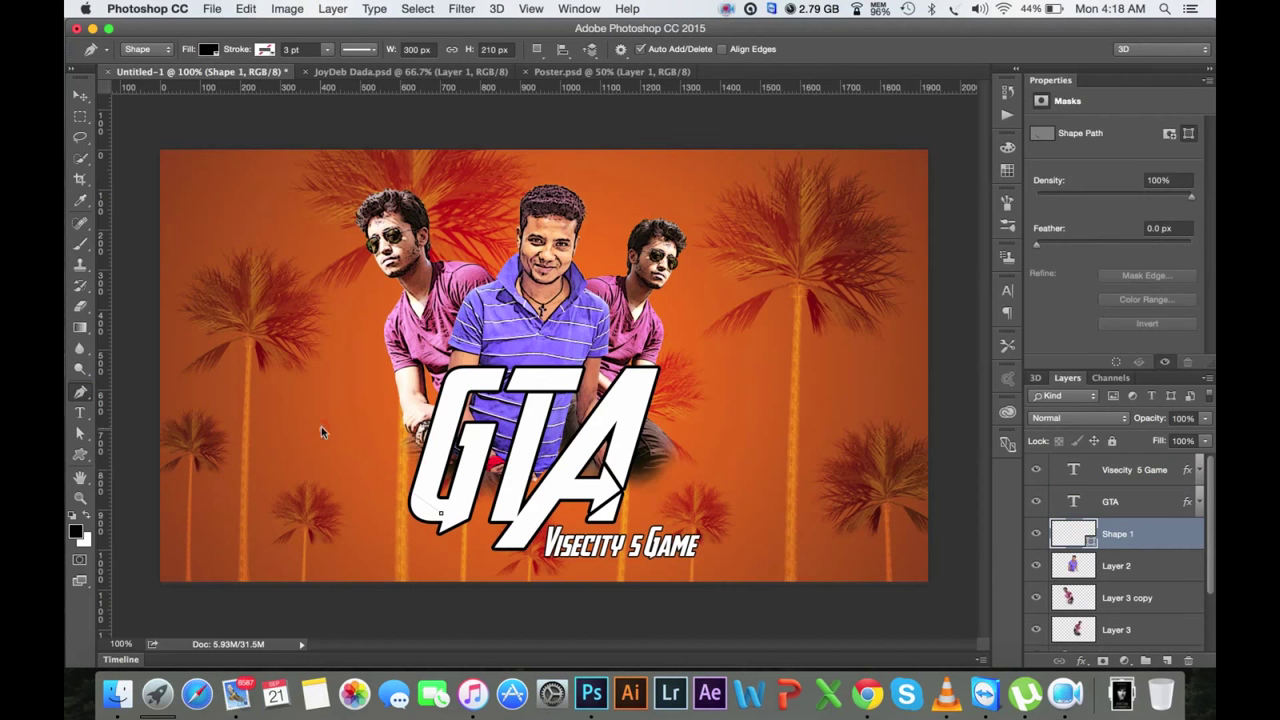
pyautogui.click(397, 425)
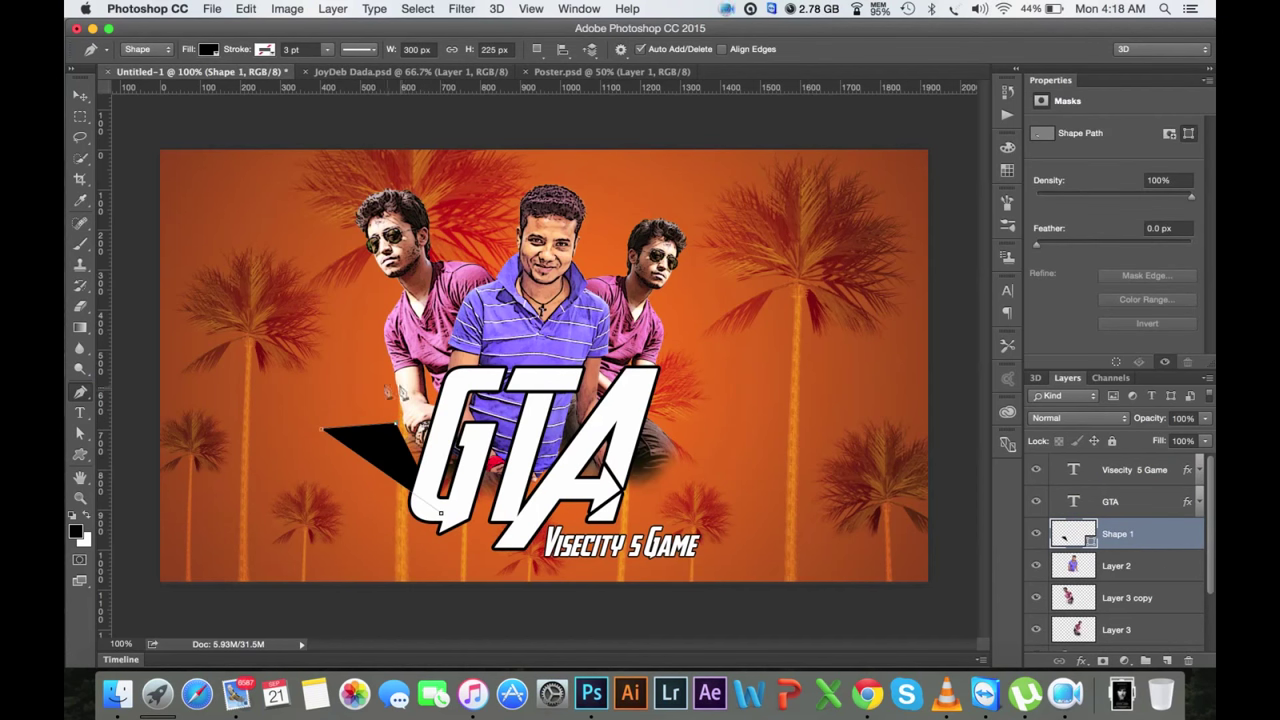
pyautogui.click(386, 390)
pyautogui.click(471, 399)
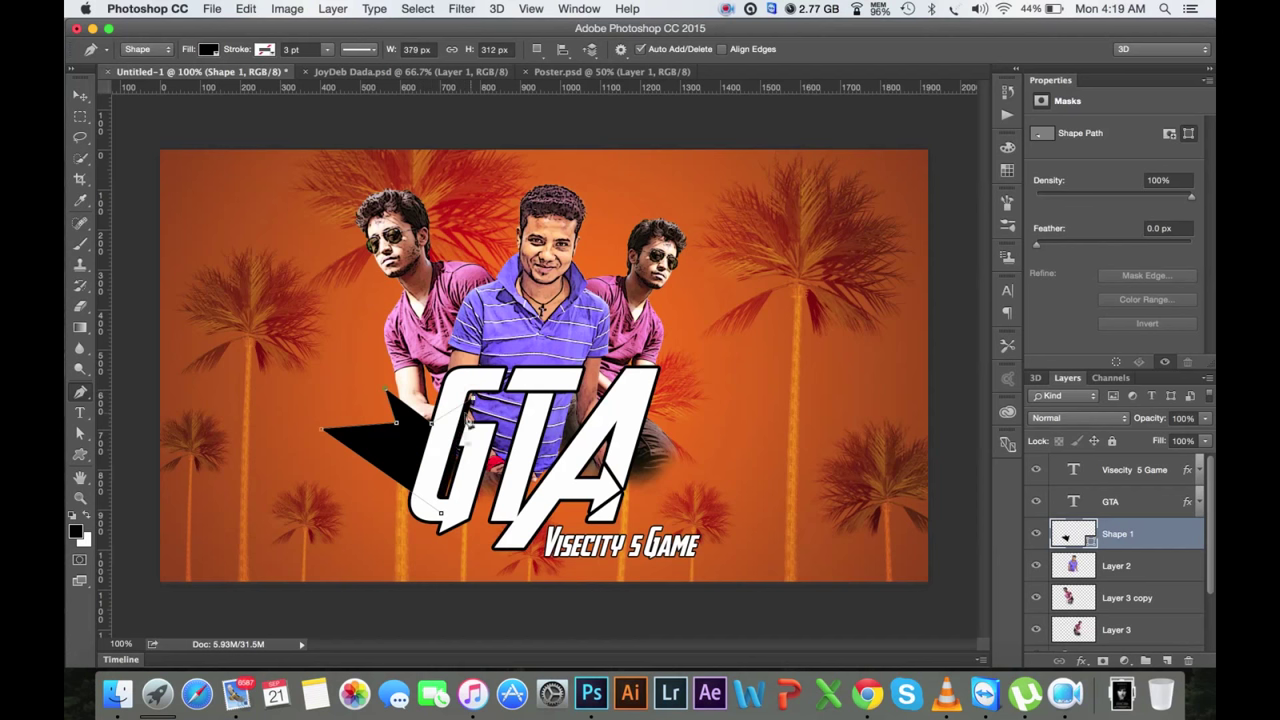
pyautogui.click(521, 418)
pyautogui.click(580, 434)
# Step: Complete the banner's right-wing spikes to close the Shape 1 outline
pyautogui.click(641, 387)
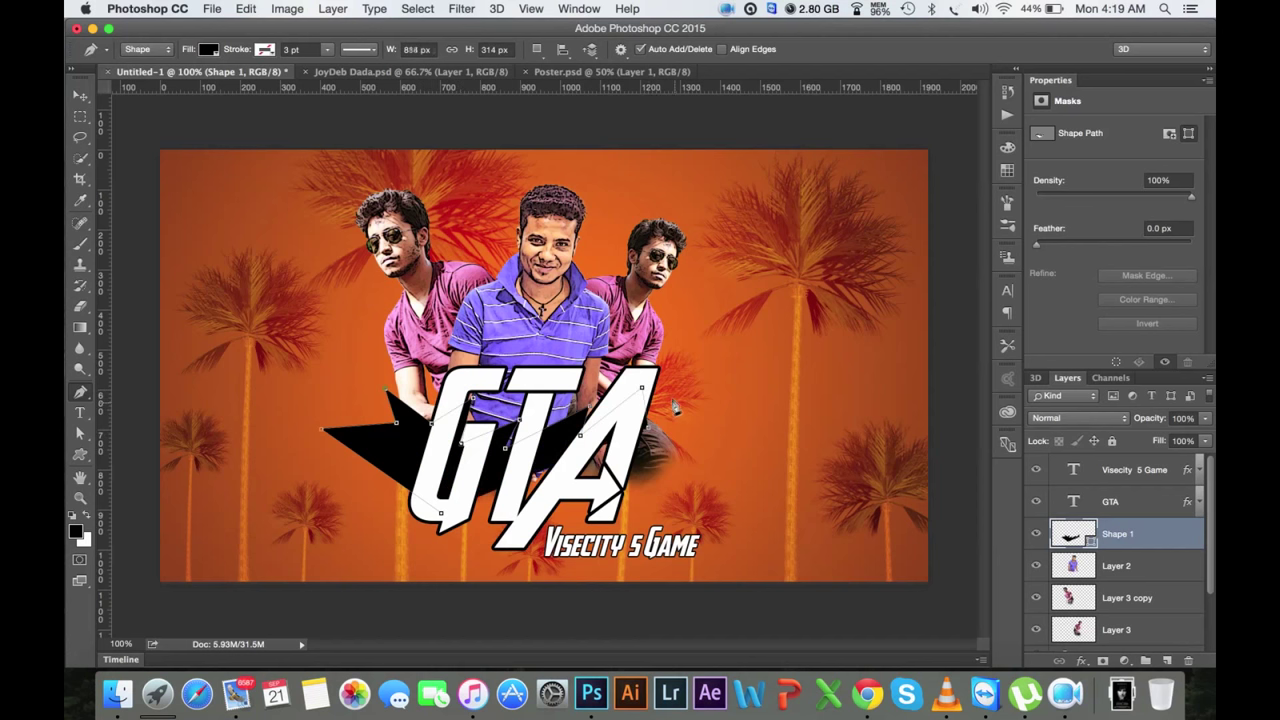
pyautogui.click(692, 430)
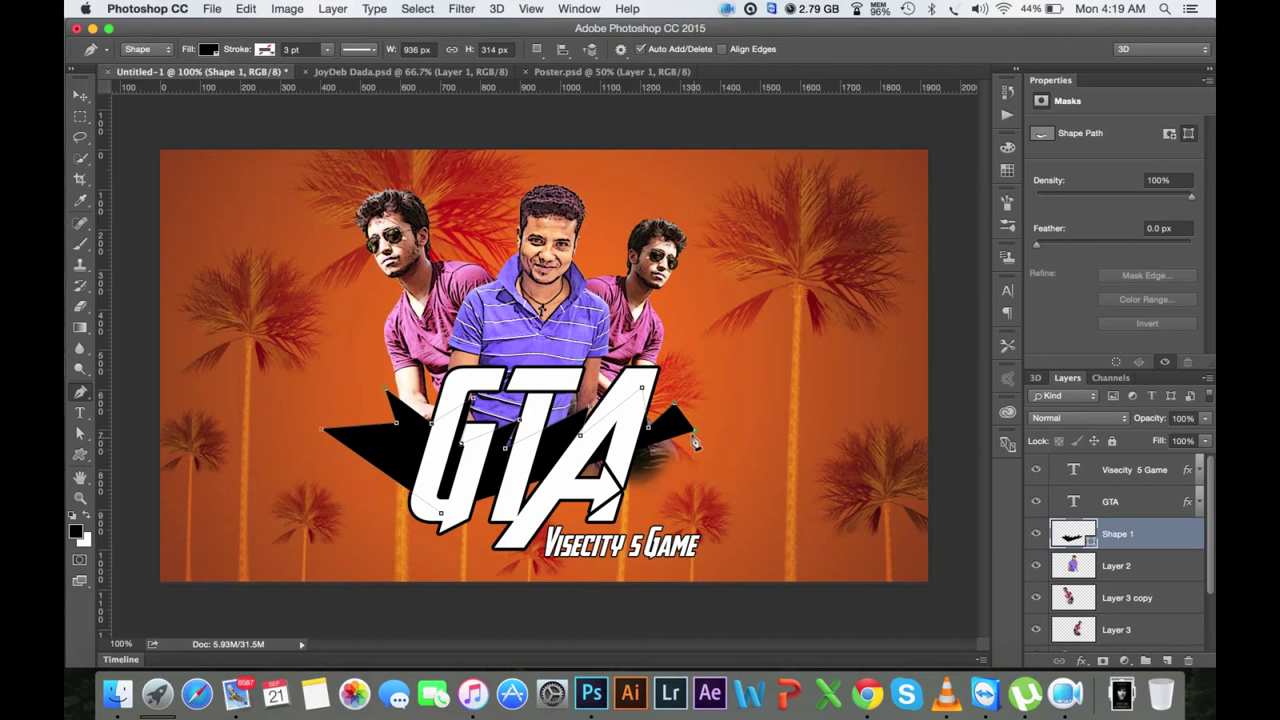
pyautogui.moveTo(692, 433); pyautogui.dragTo(673, 431)
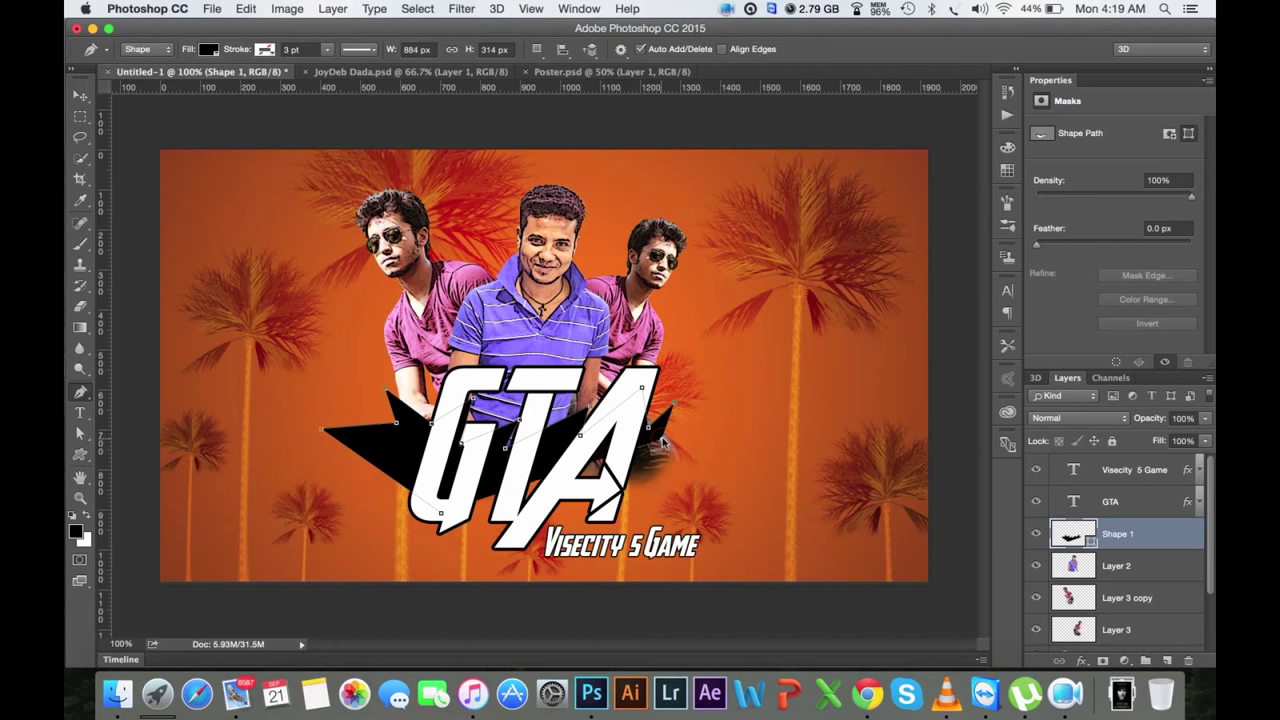
pyautogui.click(738, 413)
pyautogui.click(660, 479)
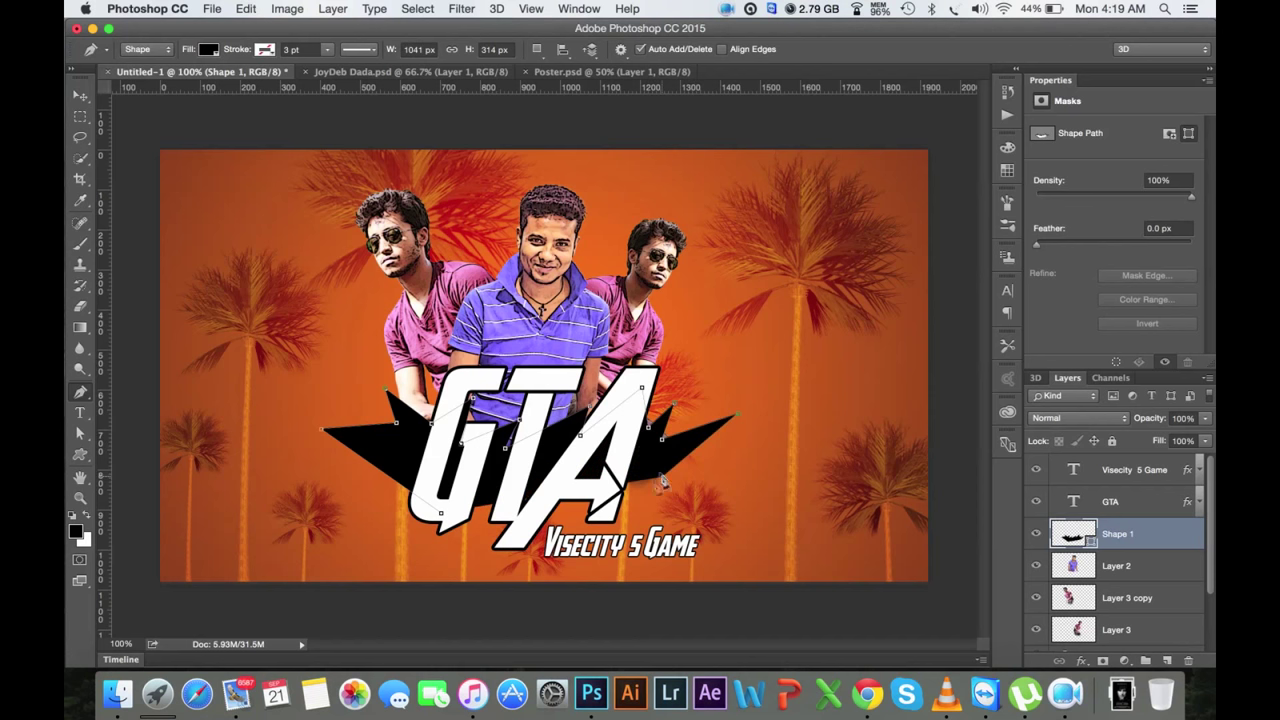
pyautogui.click(694, 497)
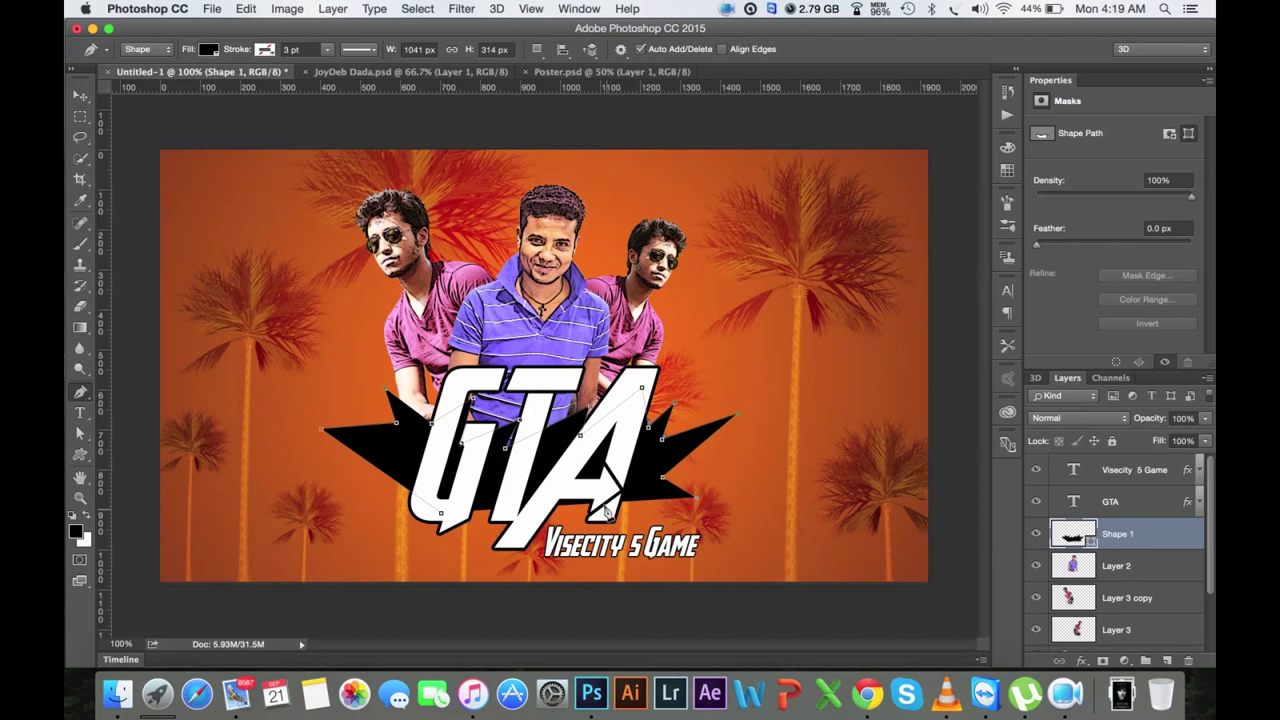
pyautogui.click(607, 509)
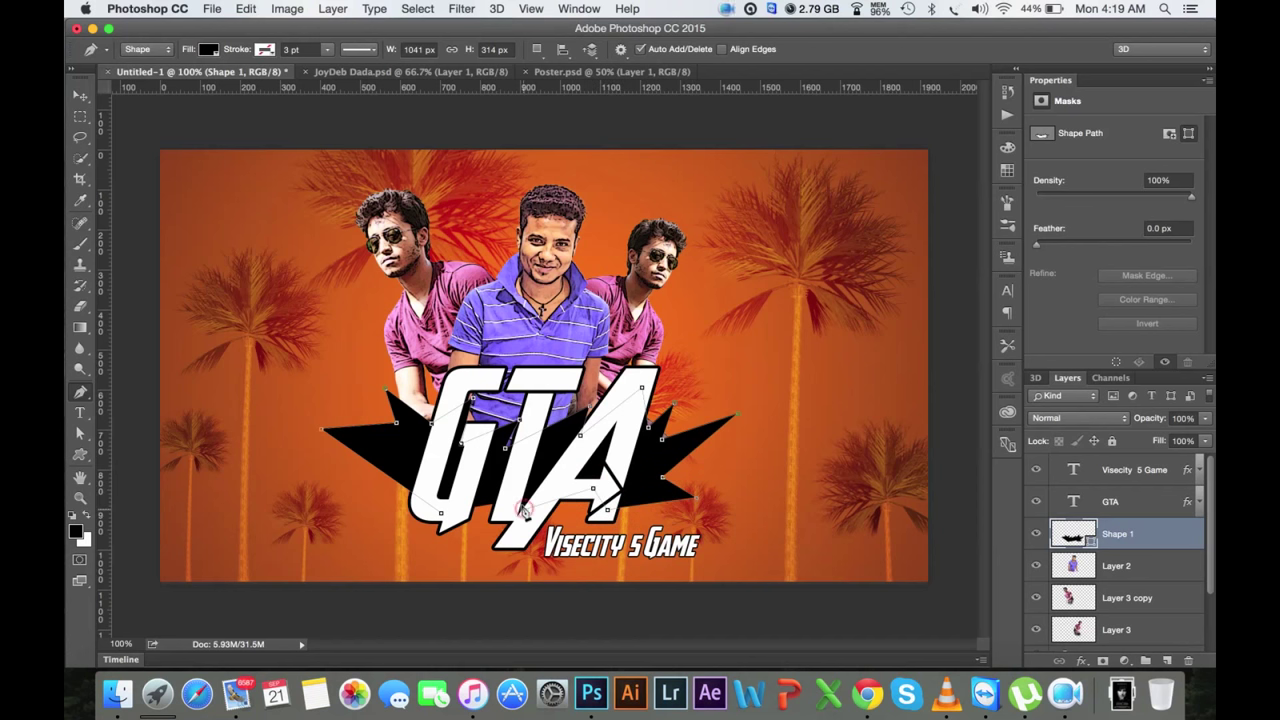
pyautogui.click(474, 476)
pyautogui.click(80, 96)
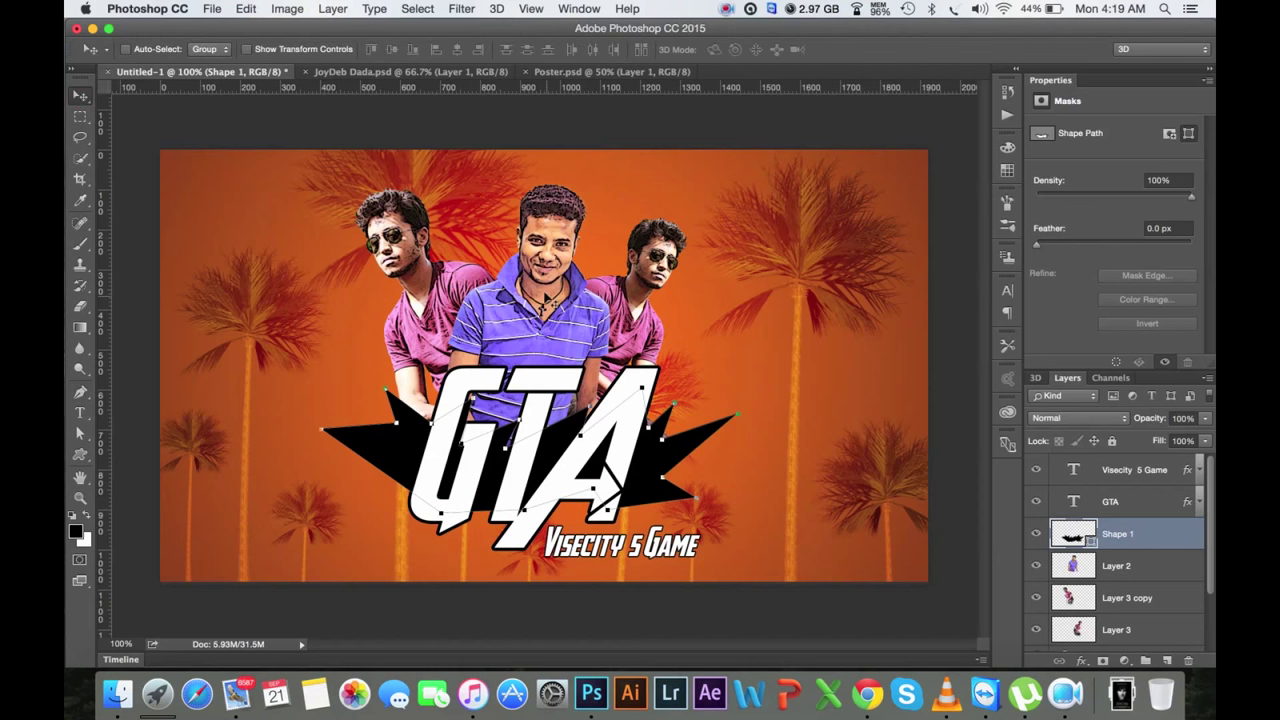
# Step: Give Shape 1 a white 6 px inside Stroke layer style and nudge it down
pyautogui.doubleClick(1170, 536)
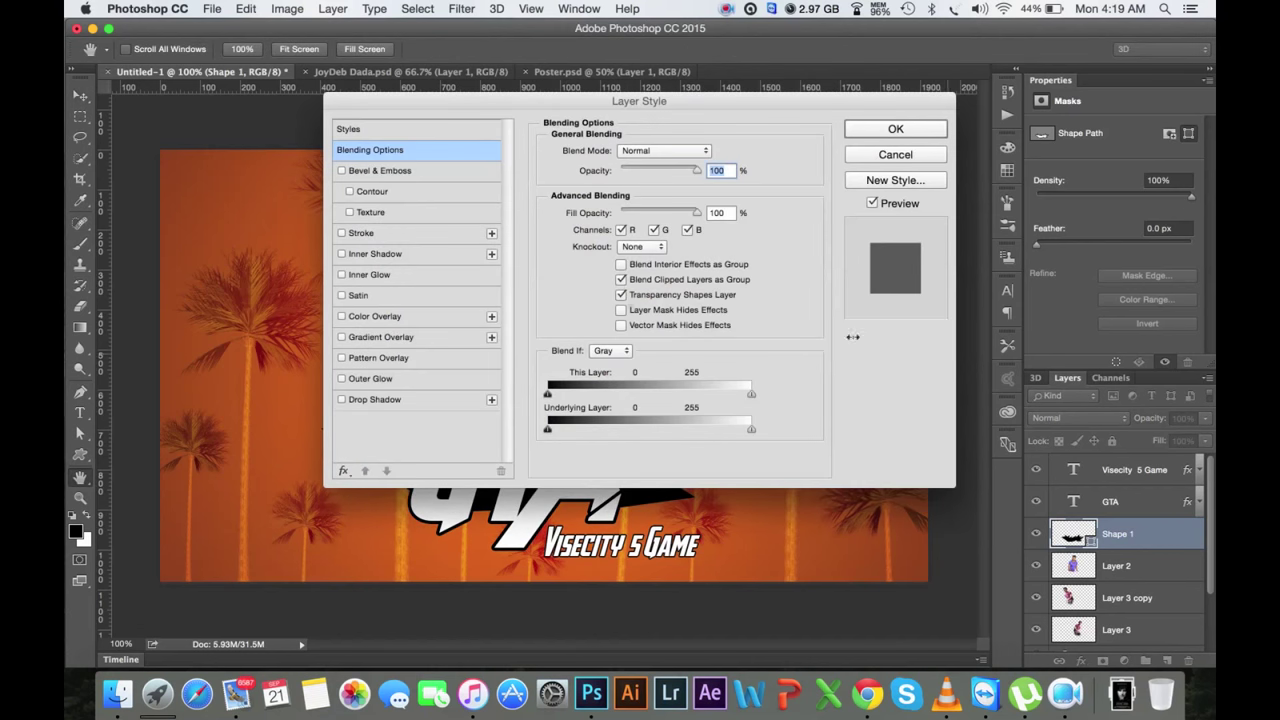
pyautogui.click(362, 233)
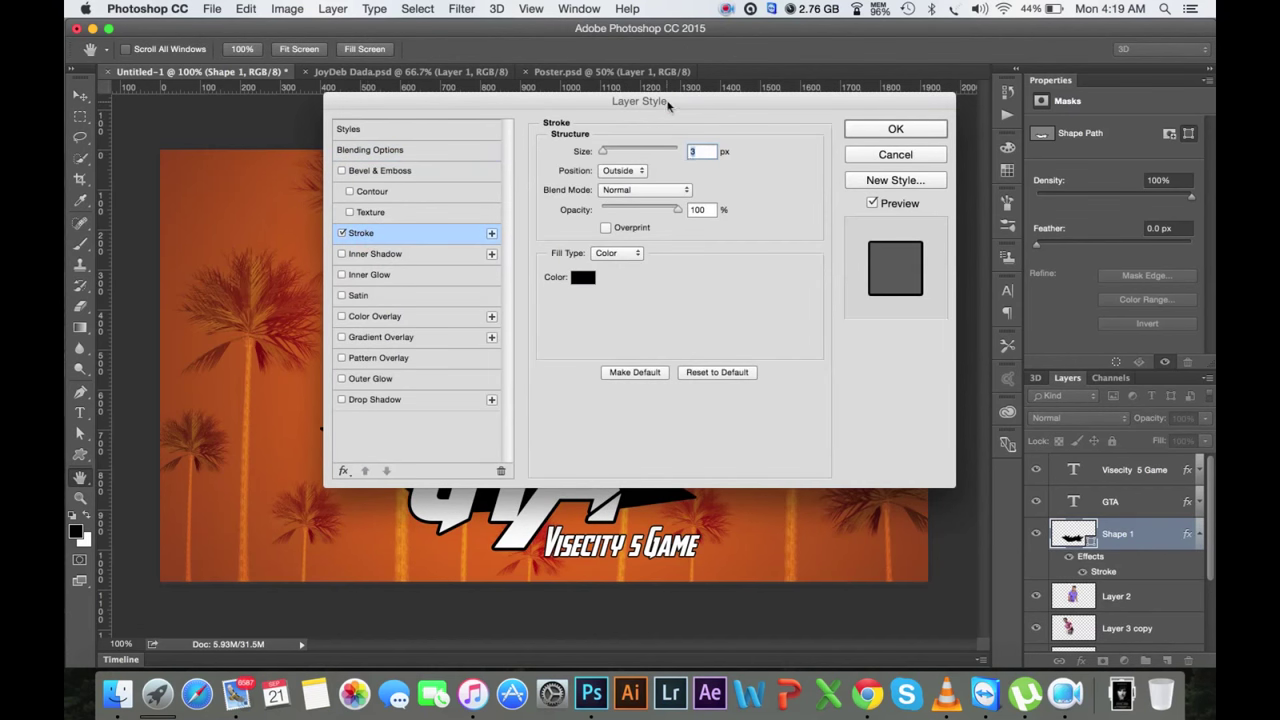
pyautogui.moveTo(669, 106); pyautogui.dragTo(867, 126)
pyautogui.click(781, 297)
pyautogui.moveTo(797, 281); pyautogui.dragTo(746, 120)
pyautogui.click(1123, 152)
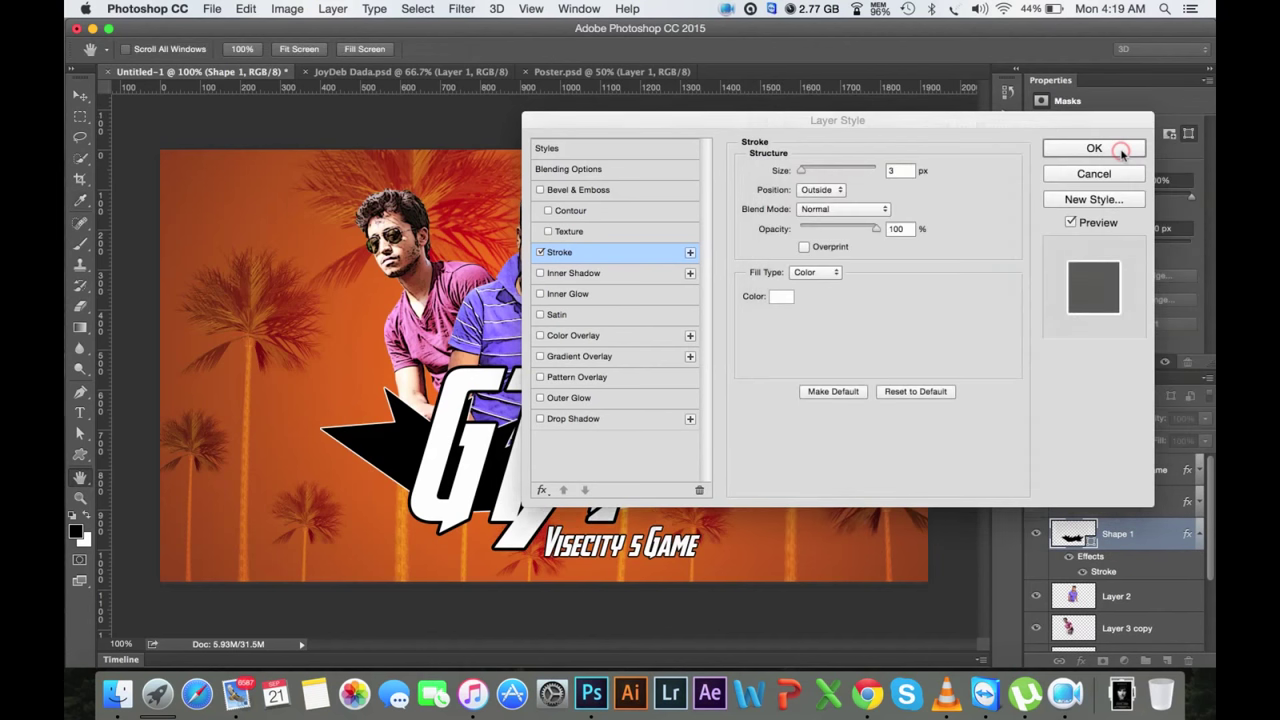
pyautogui.doubleClick(893, 170)
pyautogui.press('Up')
pyautogui.press('Up')
pyautogui.press('Up')
pyautogui.press('Up')
pyautogui.press('Up')
pyautogui.press('Up')
pyautogui.press('Up')
pyautogui.press('Down')
pyautogui.press('Down')
pyautogui.press('Down')
pyautogui.click(838, 190)
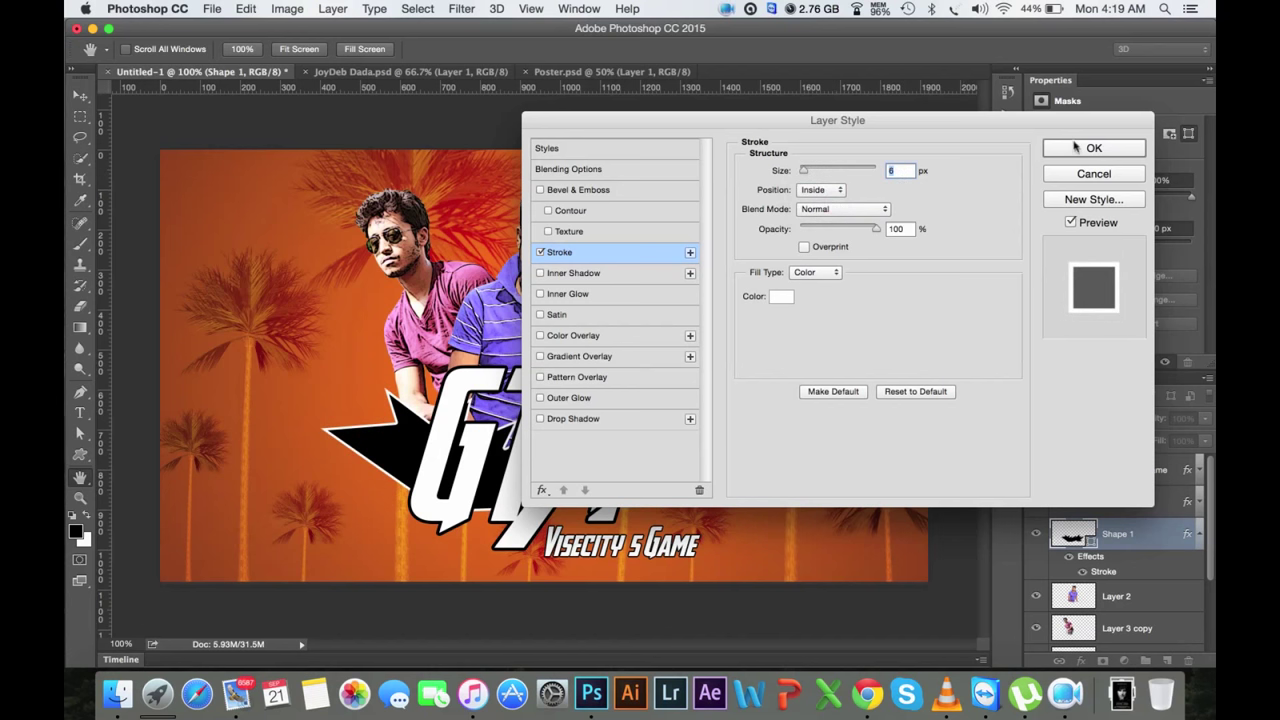
pyautogui.click(1090, 148)
pyautogui.moveTo(661, 418); pyautogui.dragTo(681, 455)
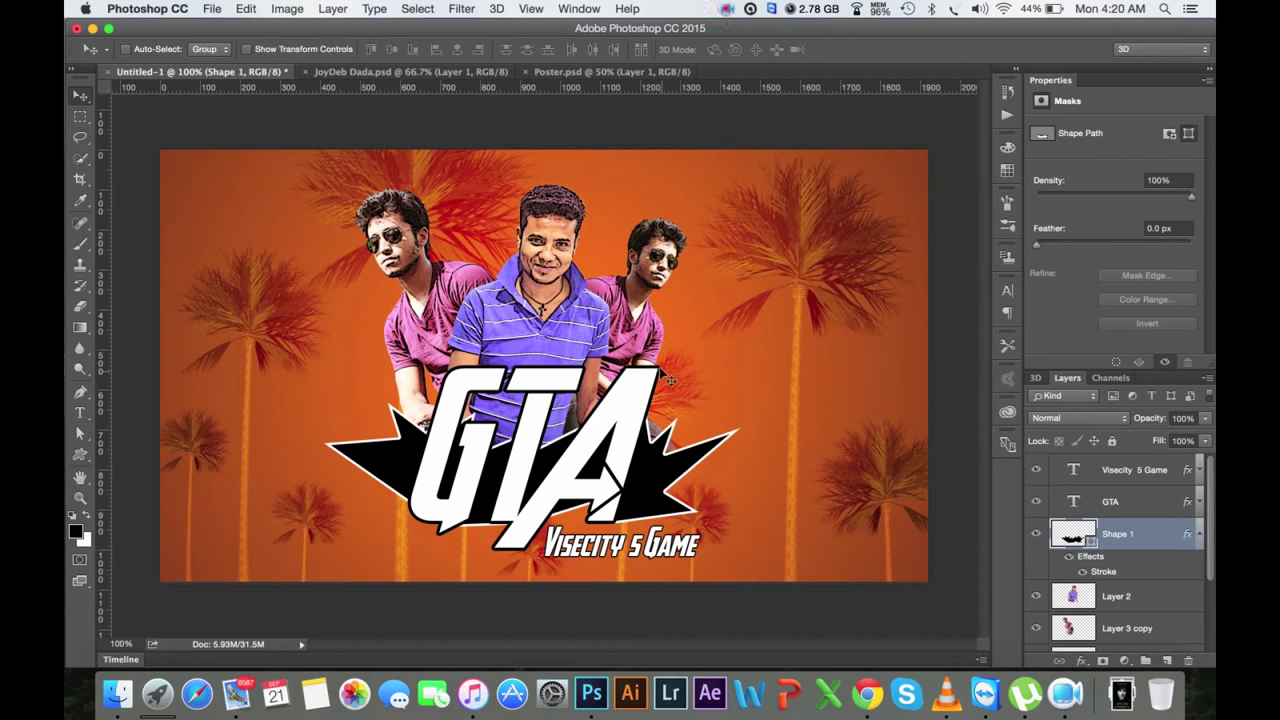
pyautogui.click(1199, 534)
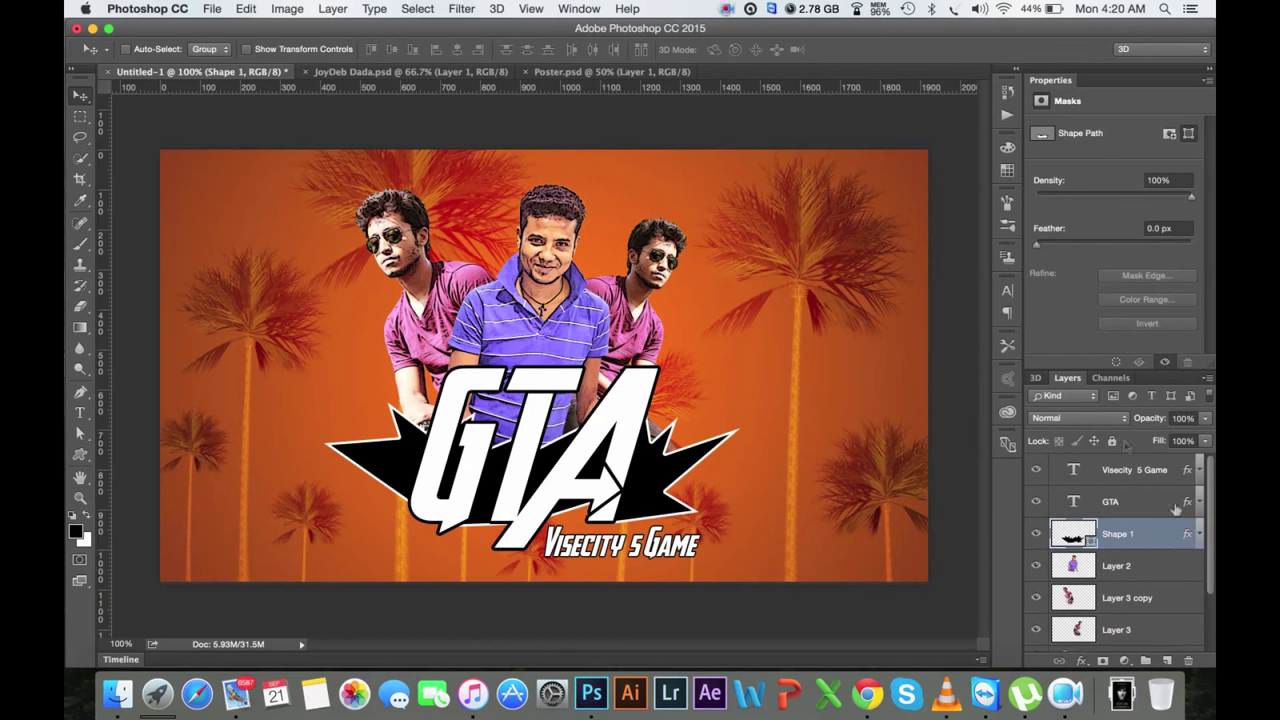
pyautogui.doubleClick(1074, 470)
pyautogui.rightClick(668, 546)
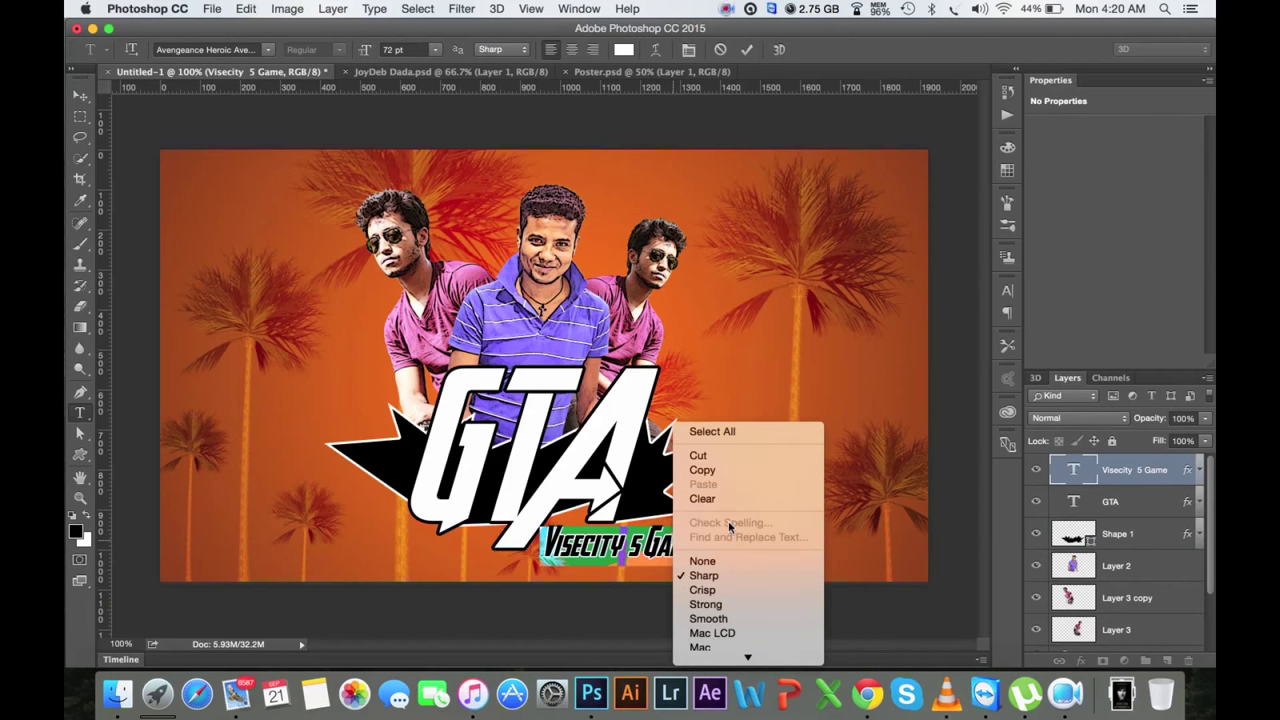
pyautogui.rightClick(577, 540)
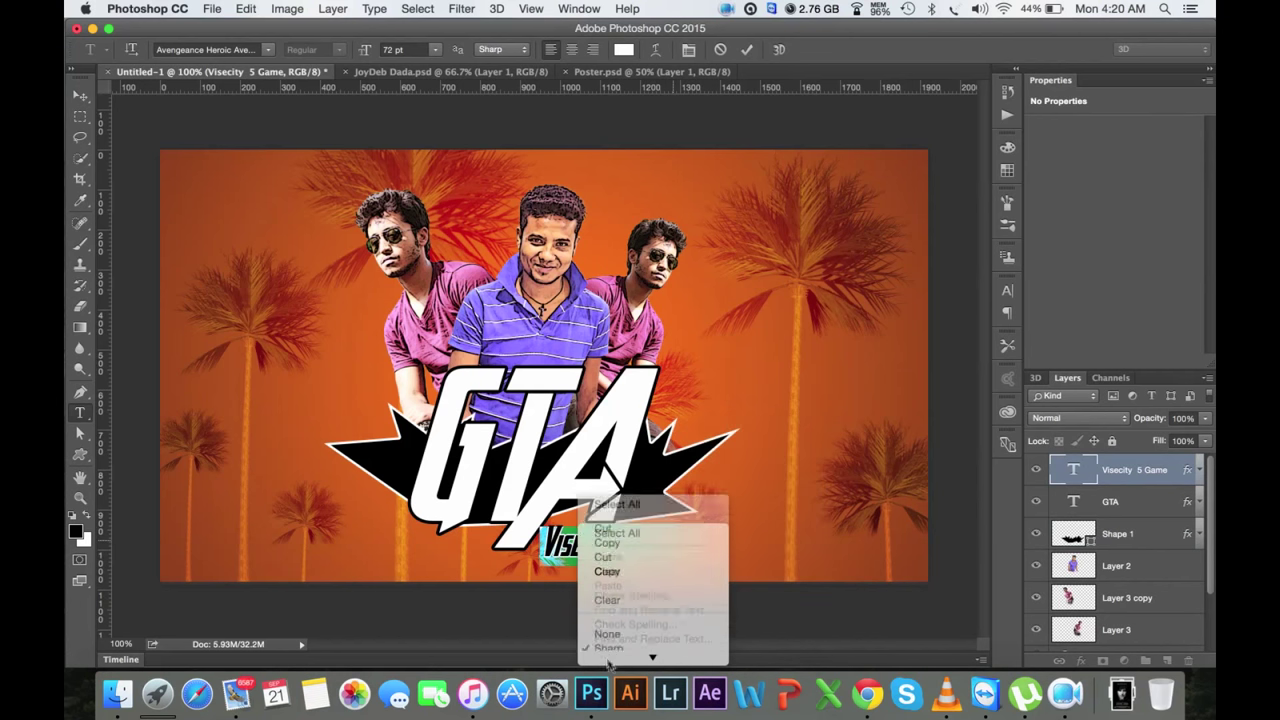
pyautogui.click(746, 49)
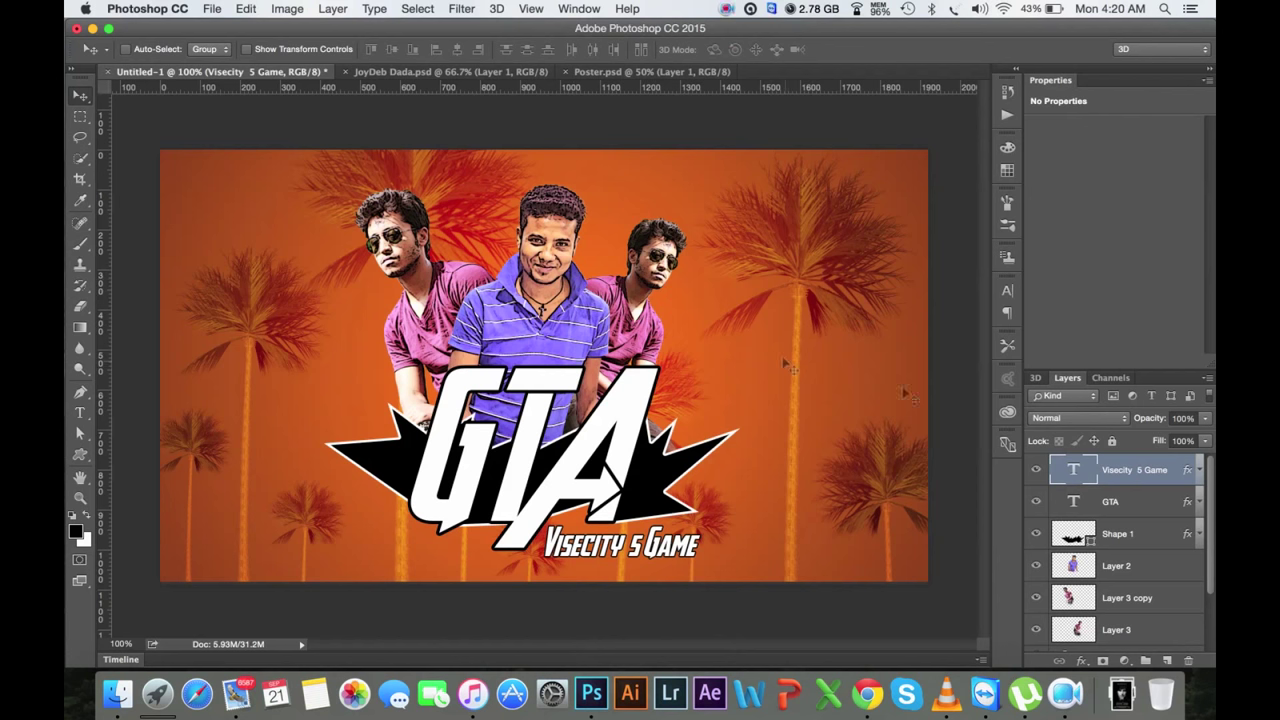
# Step: Fill a new top Layer 4 with a merged poster copy via Apply Image, then reapply the radial filter
pyautogui.click(1167, 661)
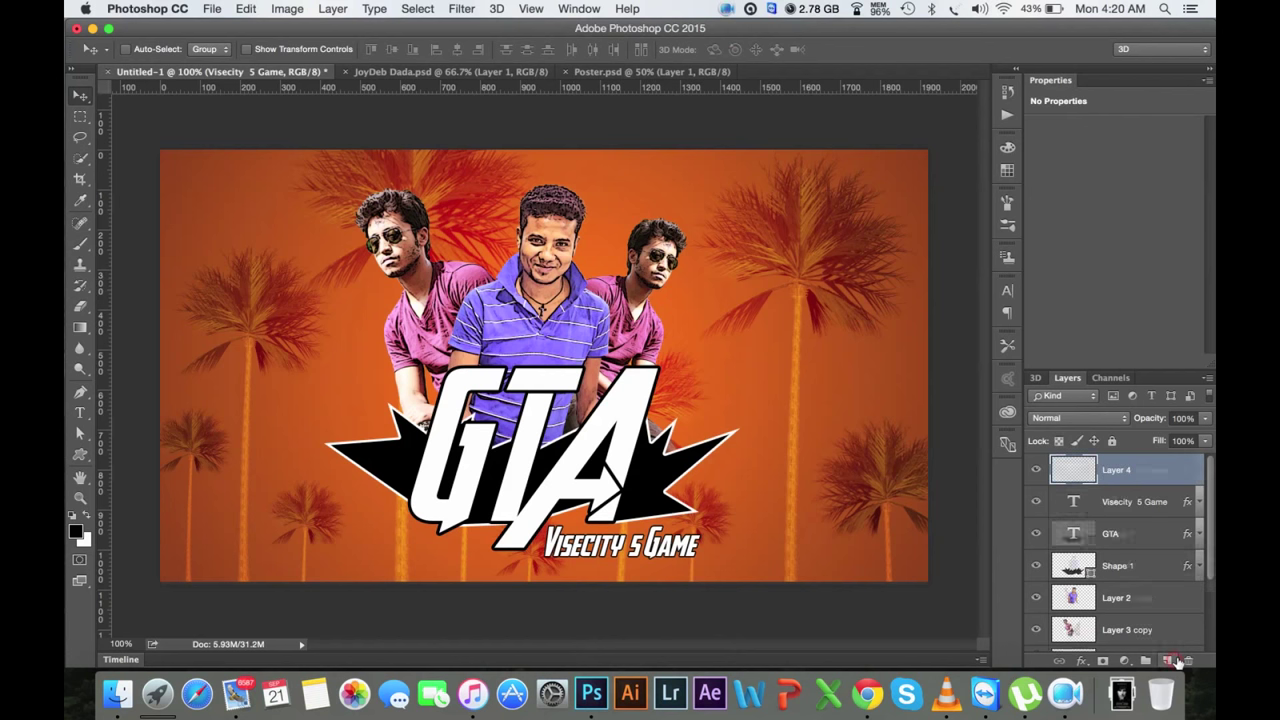
pyautogui.click(287, 9)
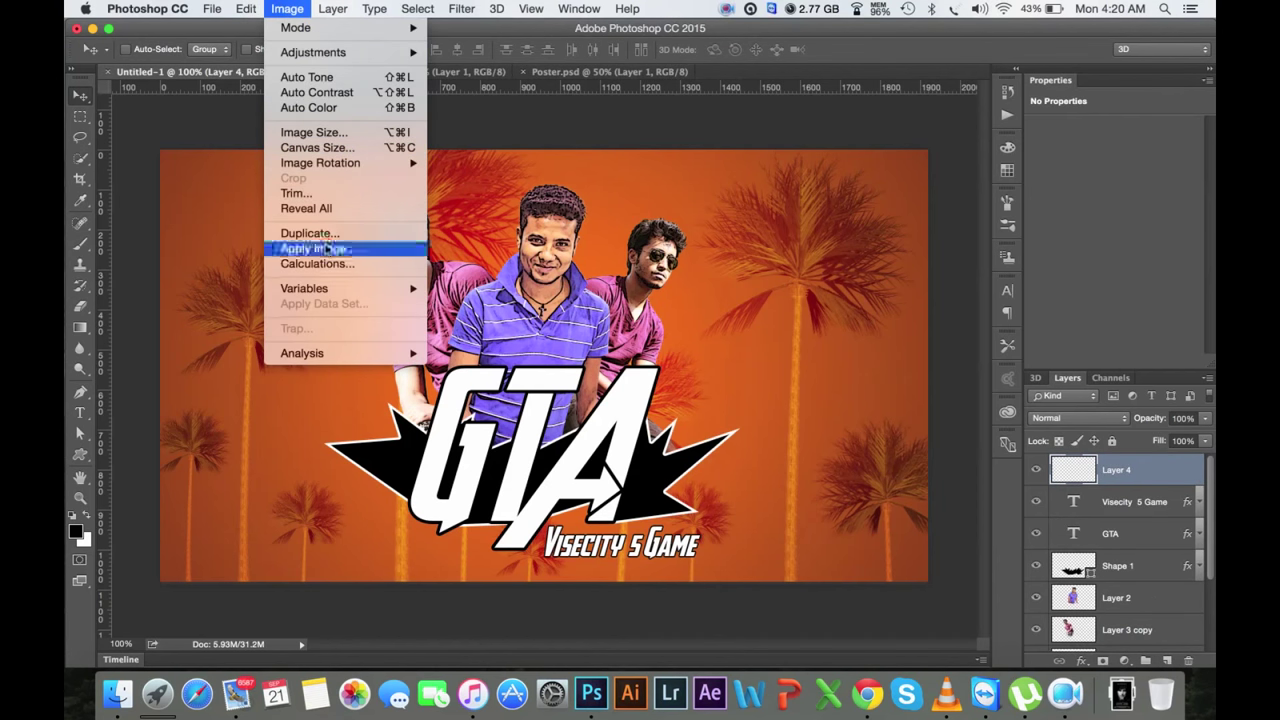
pyautogui.click(292, 240)
pyautogui.click(716, 202)
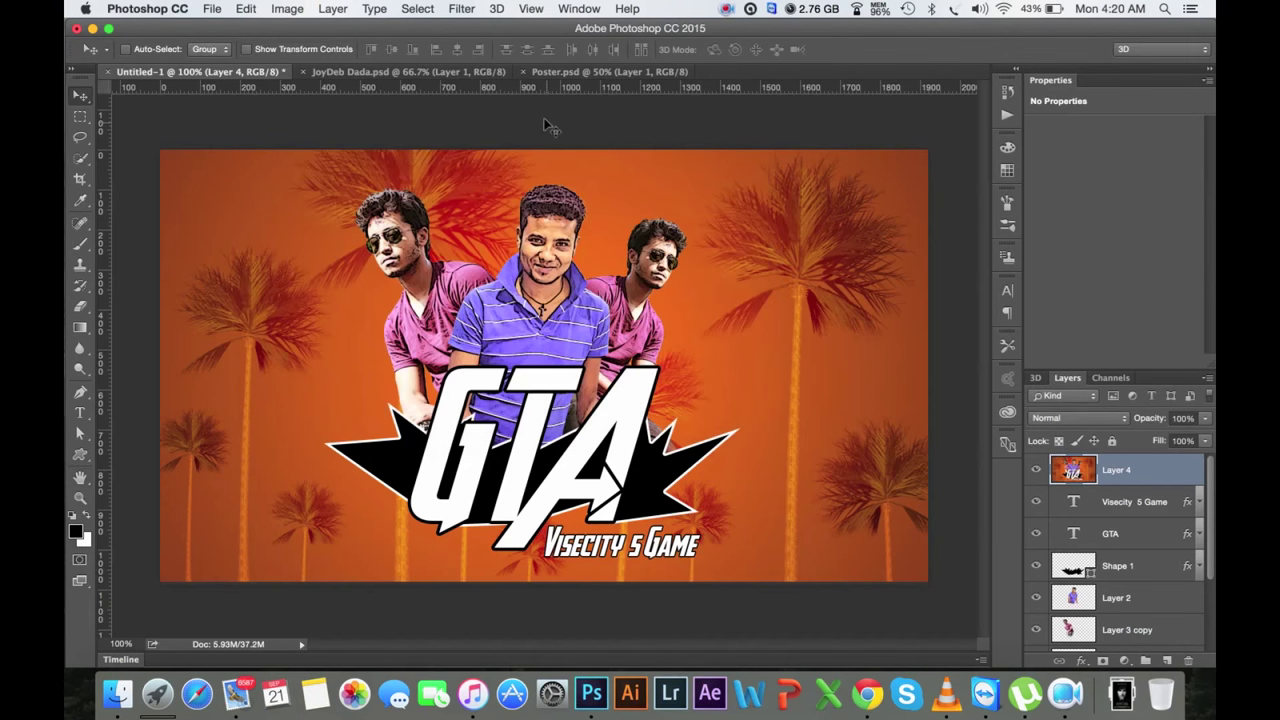
pyautogui.click(461, 9)
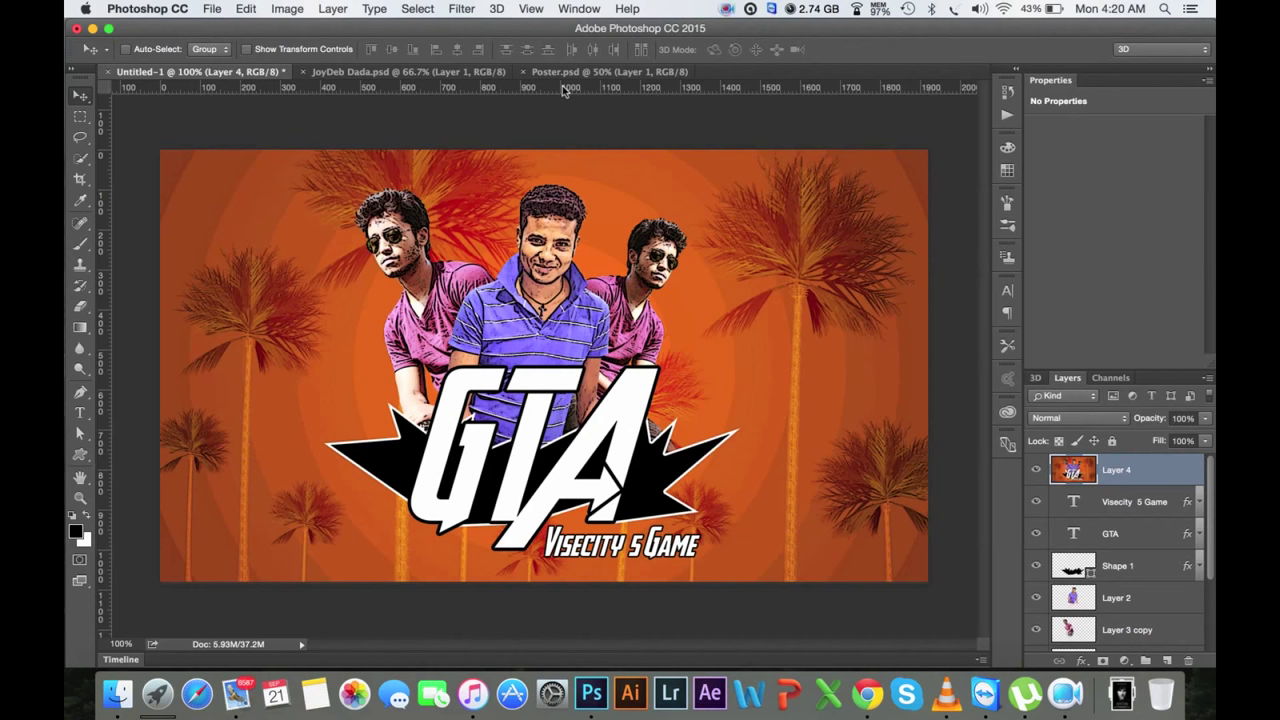
pyautogui.click(462, 9)
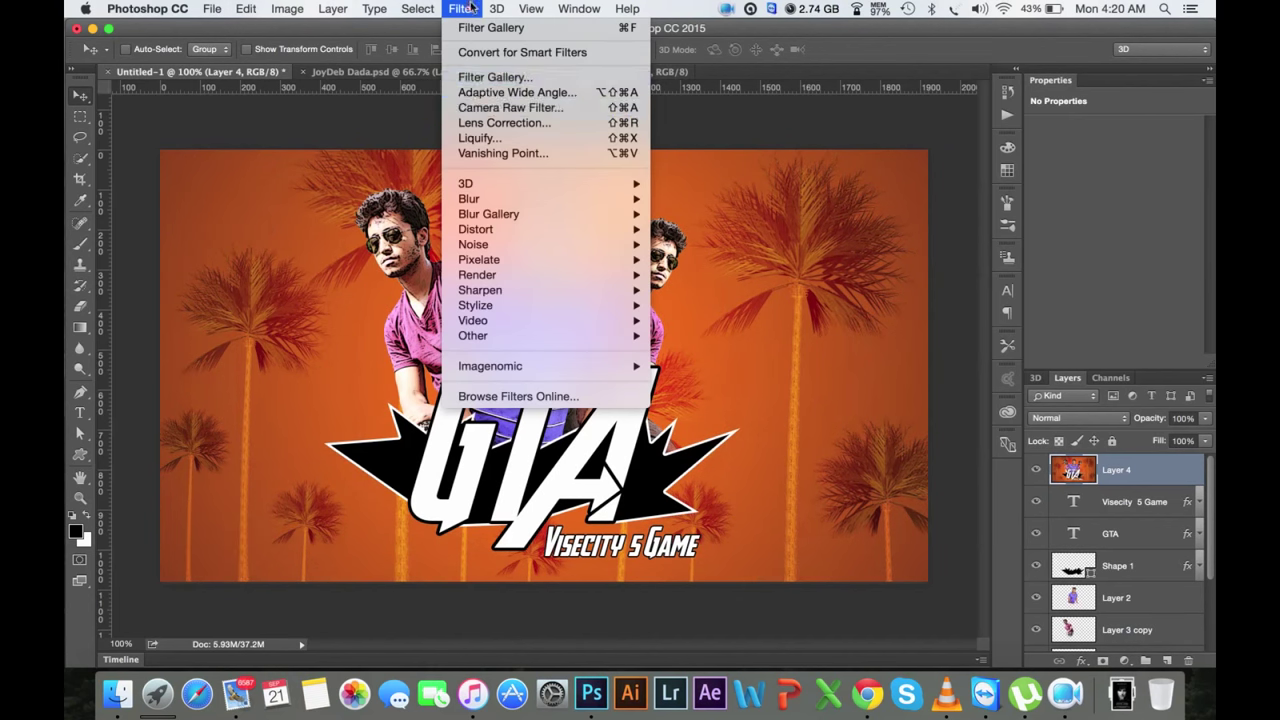
# Step: Preview several Filter Gallery effects, then apply the Artistic Cutout filter to Layer 4
pyautogui.click(491, 78)
pyautogui.click(826, 88)
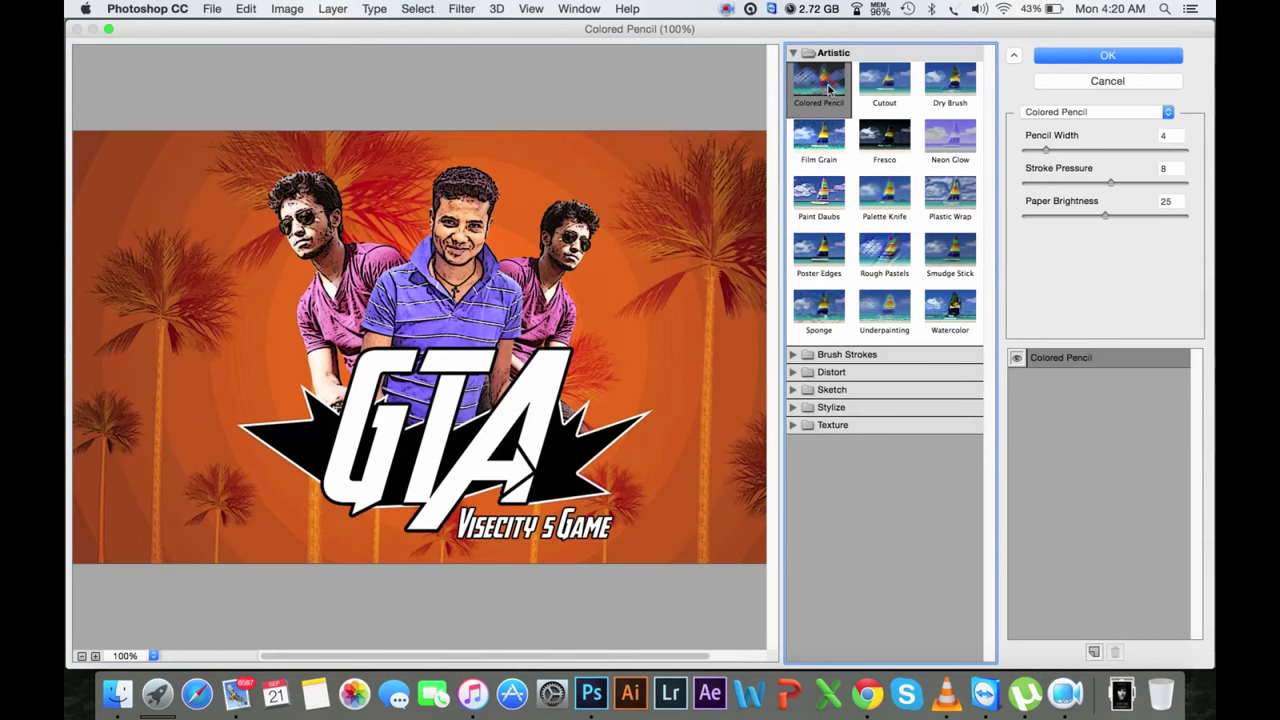
pyautogui.click(882, 86)
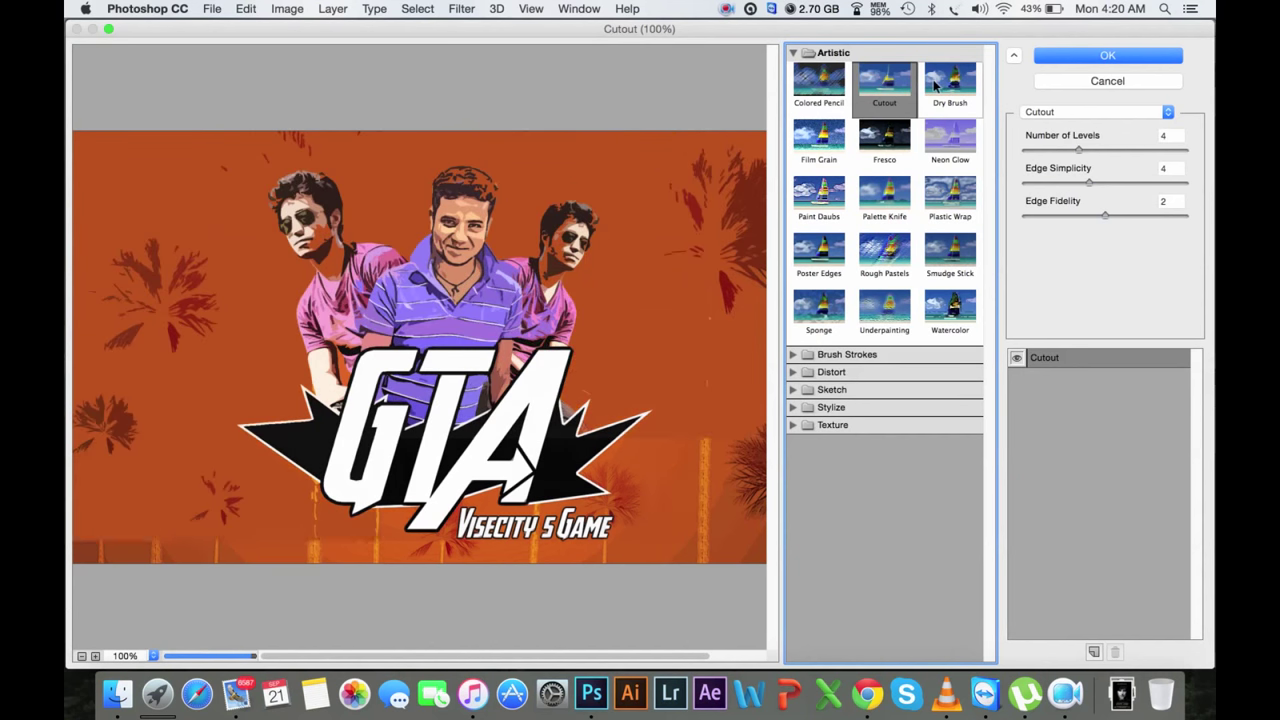
pyautogui.click(938, 89)
pyautogui.click(830, 135)
pyautogui.click(908, 135)
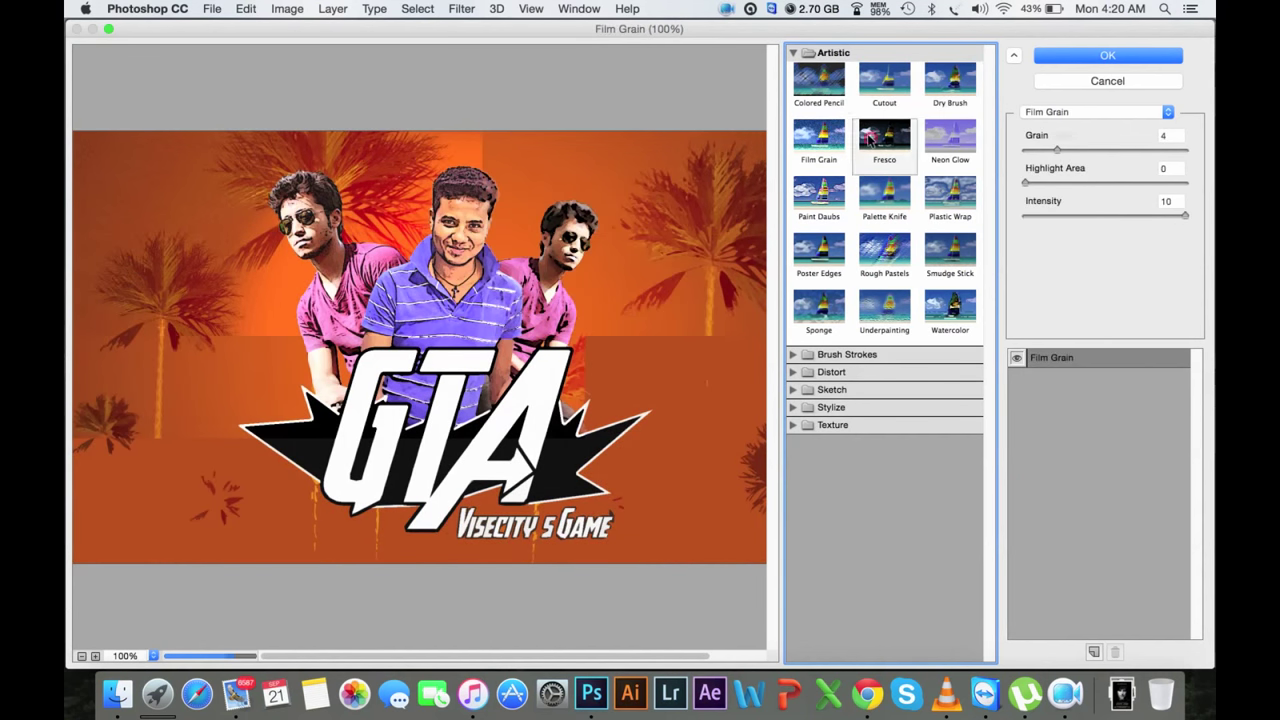
pyautogui.click(900, 252)
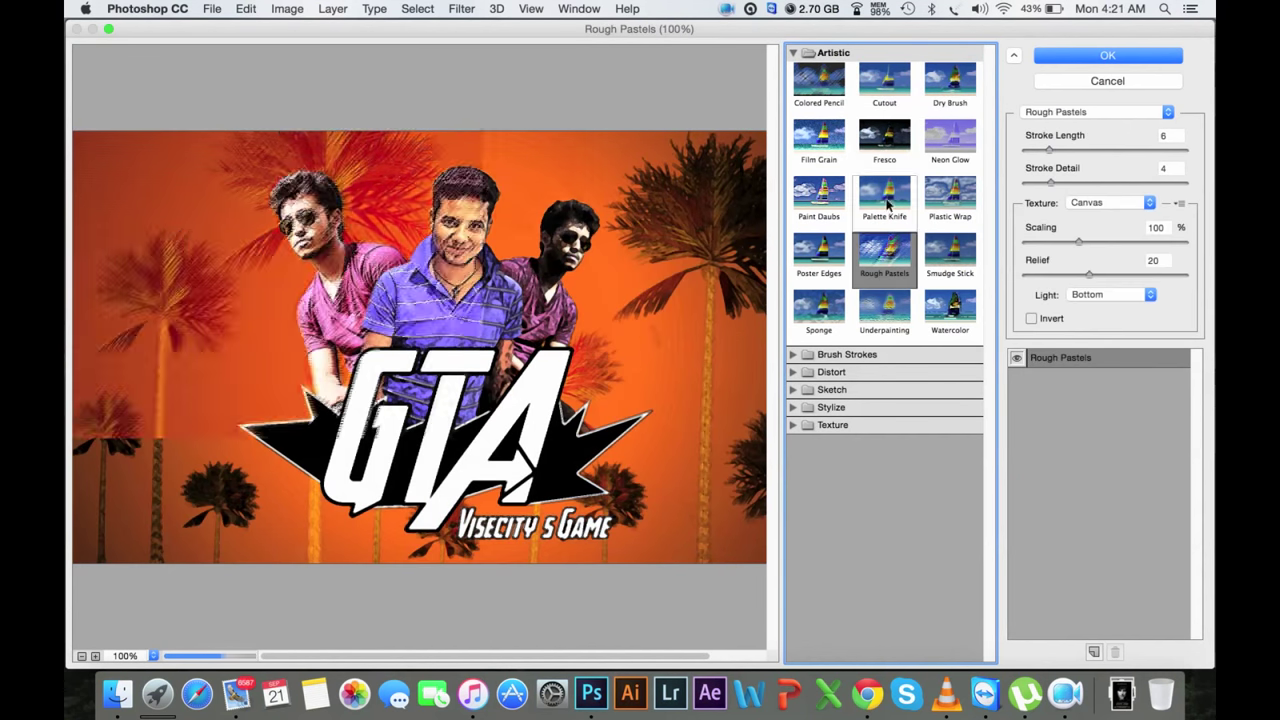
pyautogui.click(895, 196)
pyautogui.click(950, 305)
pyautogui.click(884, 82)
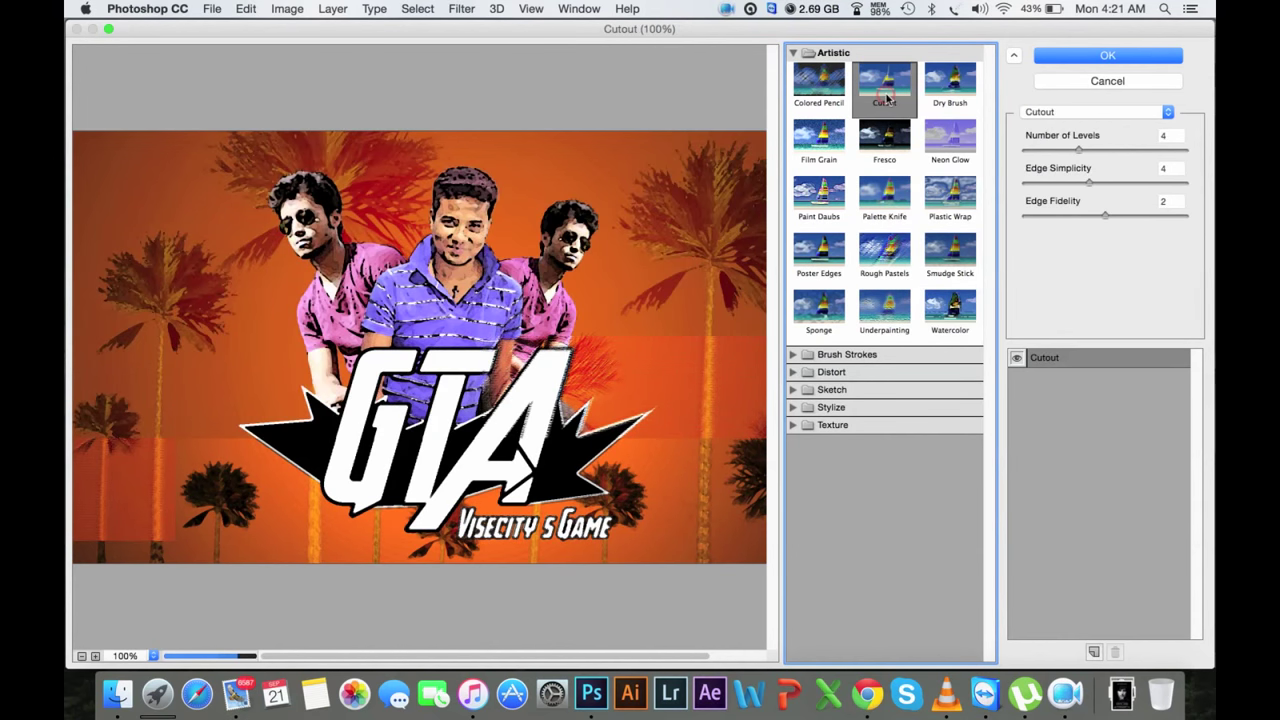
pyautogui.click(1108, 55)
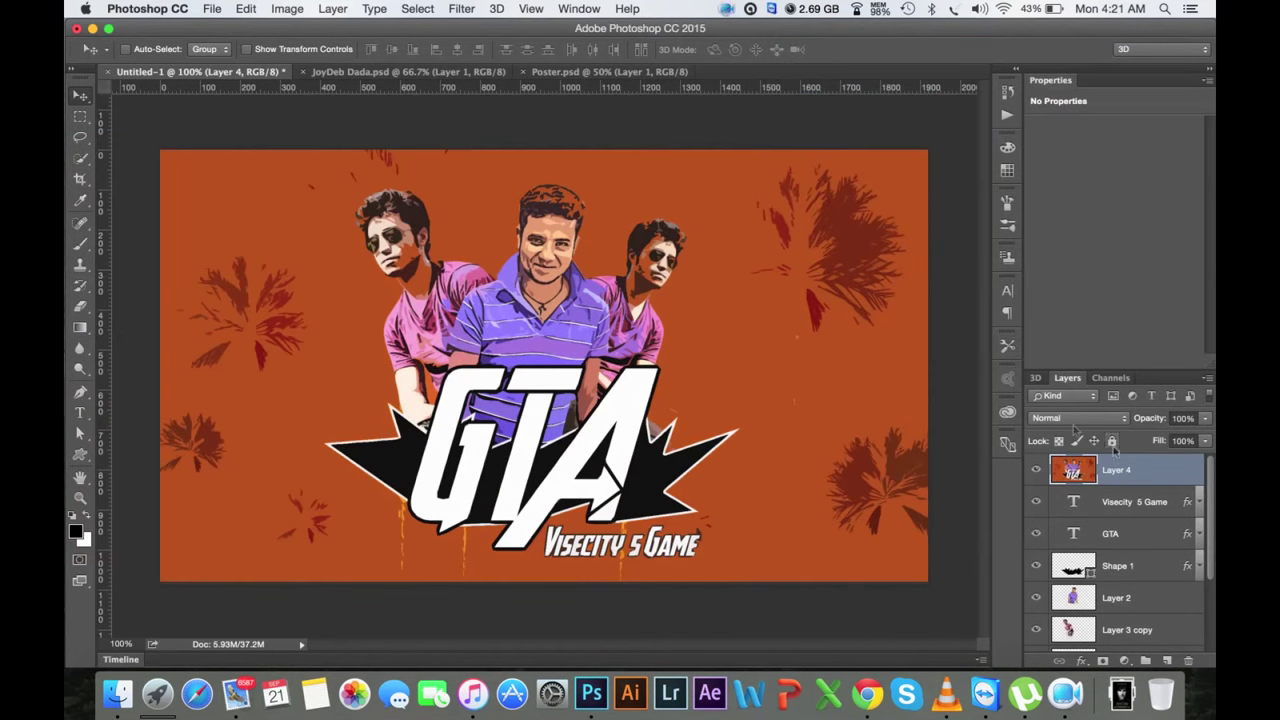
# Step: Fade Layer 4 to 20% opacity
pyautogui.click(1155, 422)
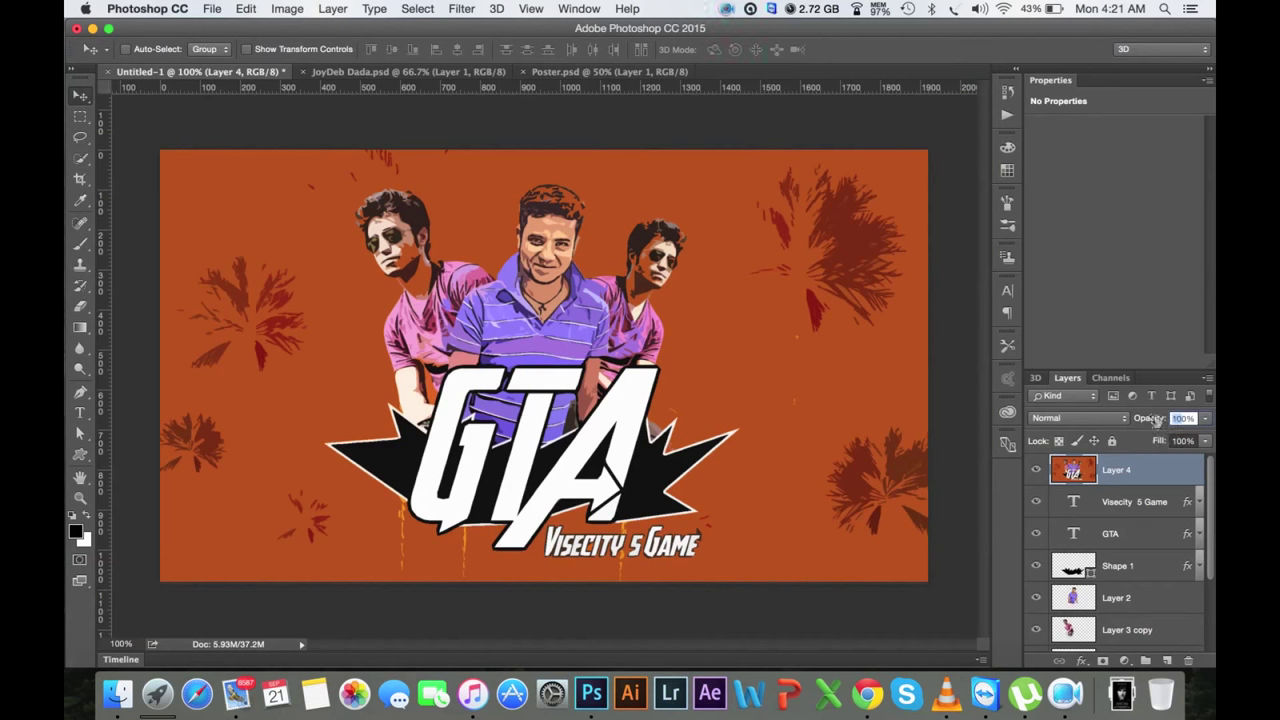
pyautogui.write('30')
pyautogui.write('20')
pyautogui.press('Return')
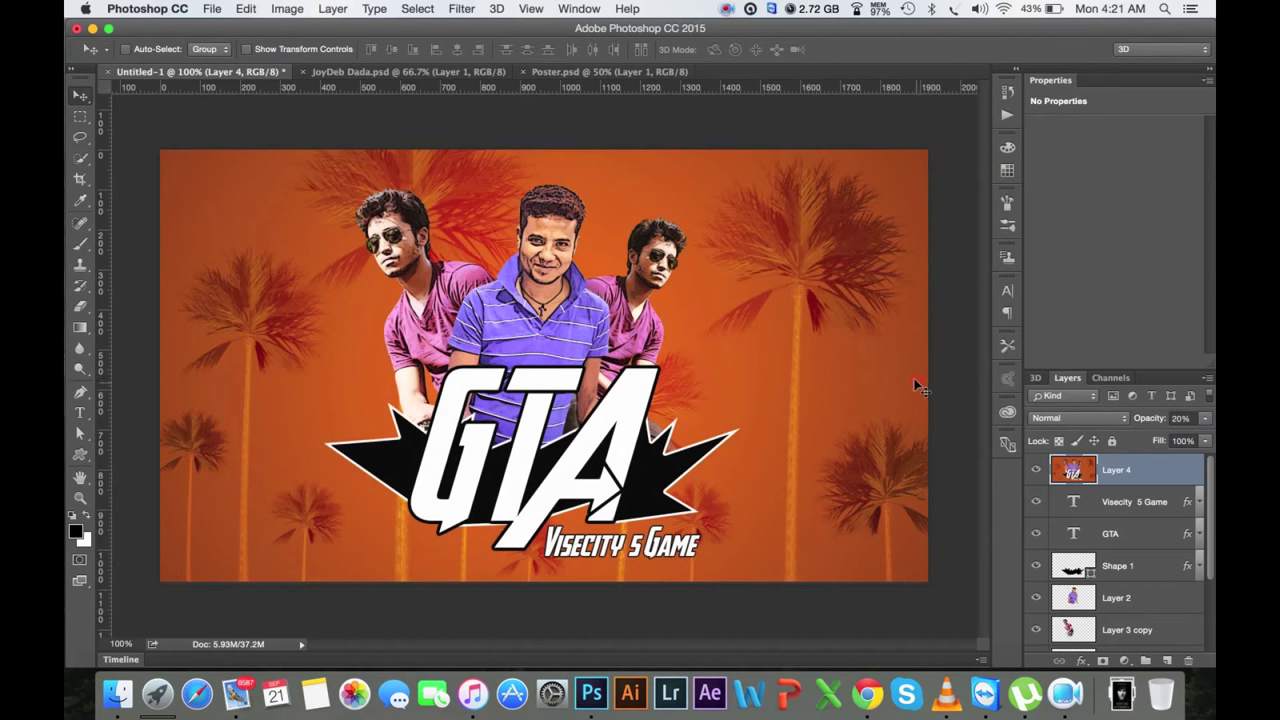
pyautogui.hotkey('ctrl', 's')
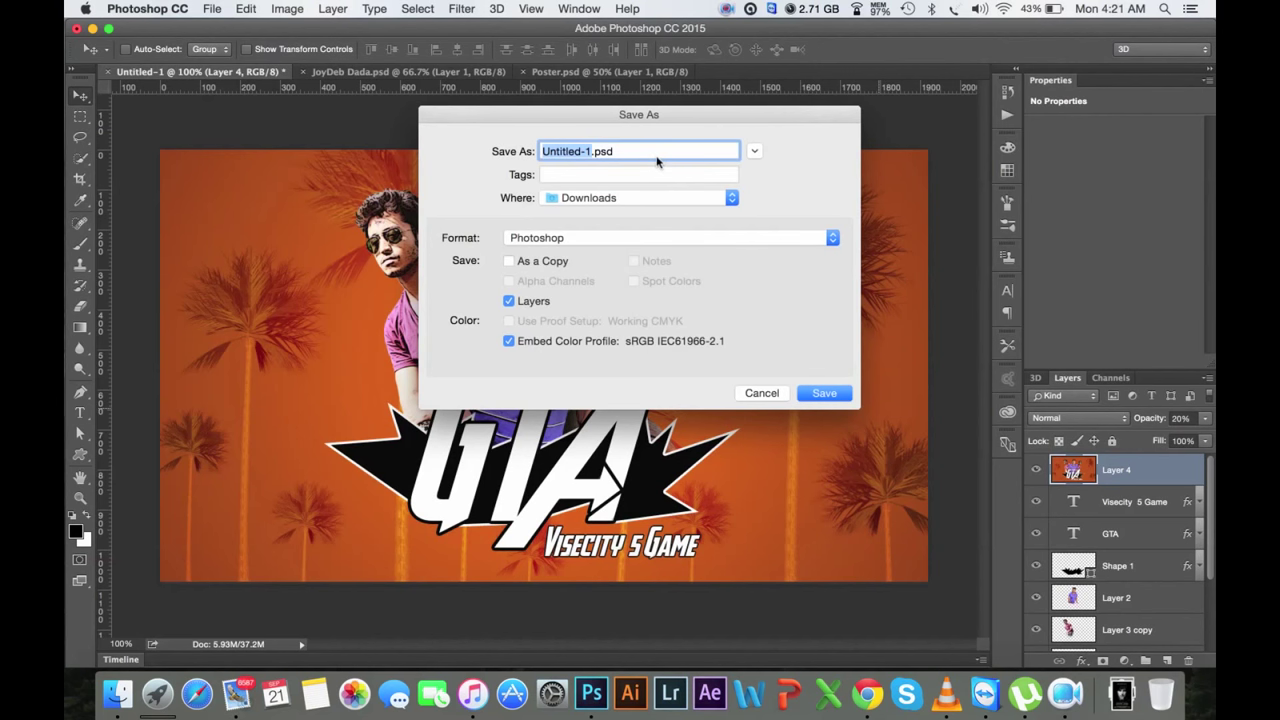
# Step: Save the poster as the Photoshop file GTA VUCITY.psd in Downloads
pyautogui.write('GTA VUCITY')
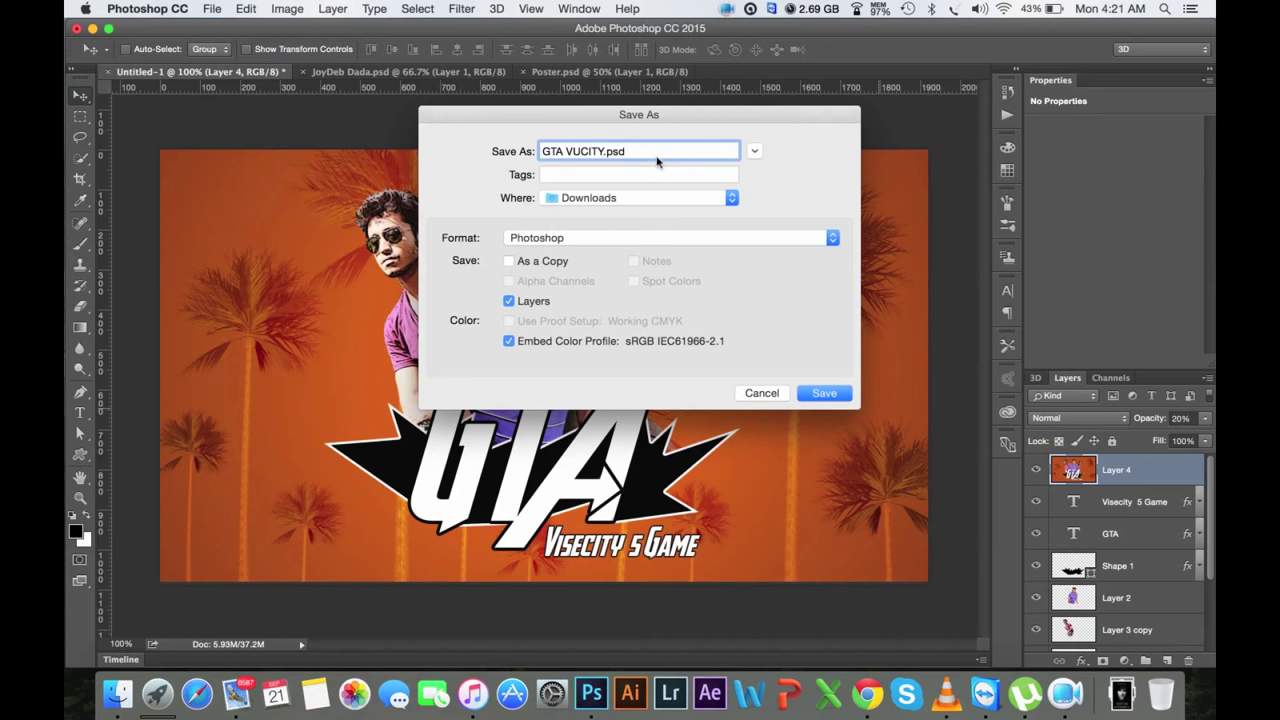
pyautogui.click(824, 392)
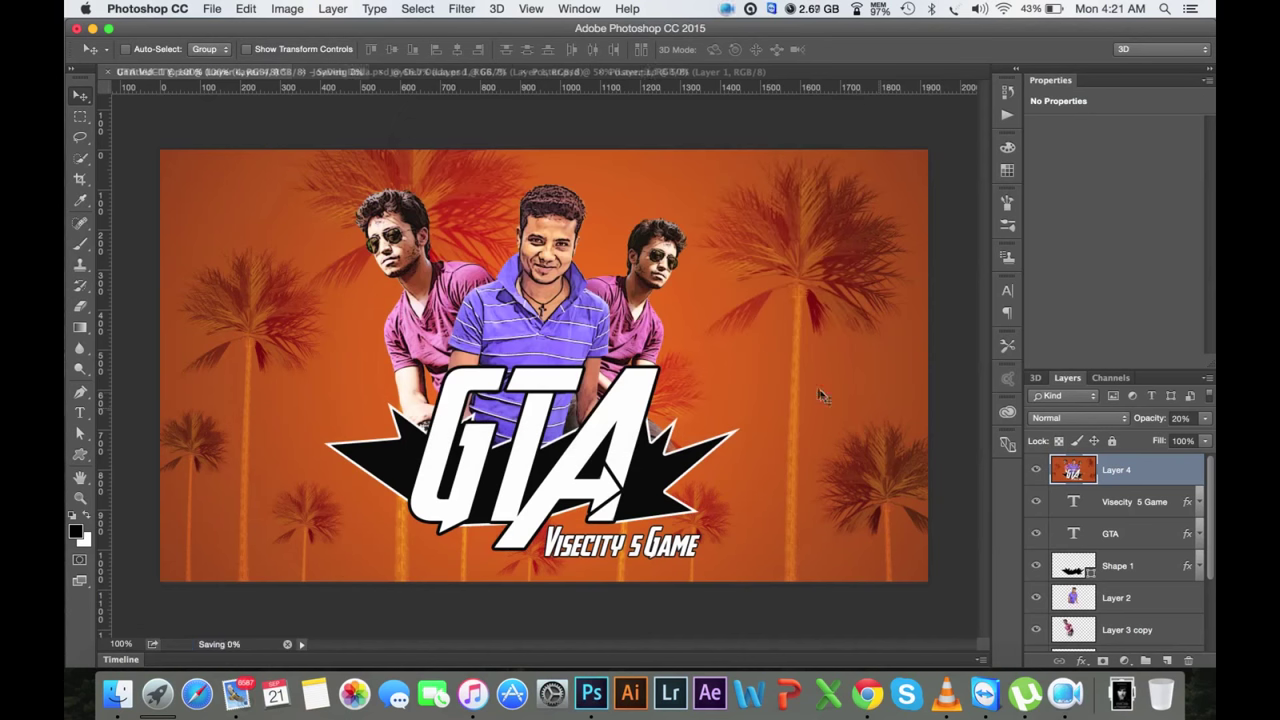